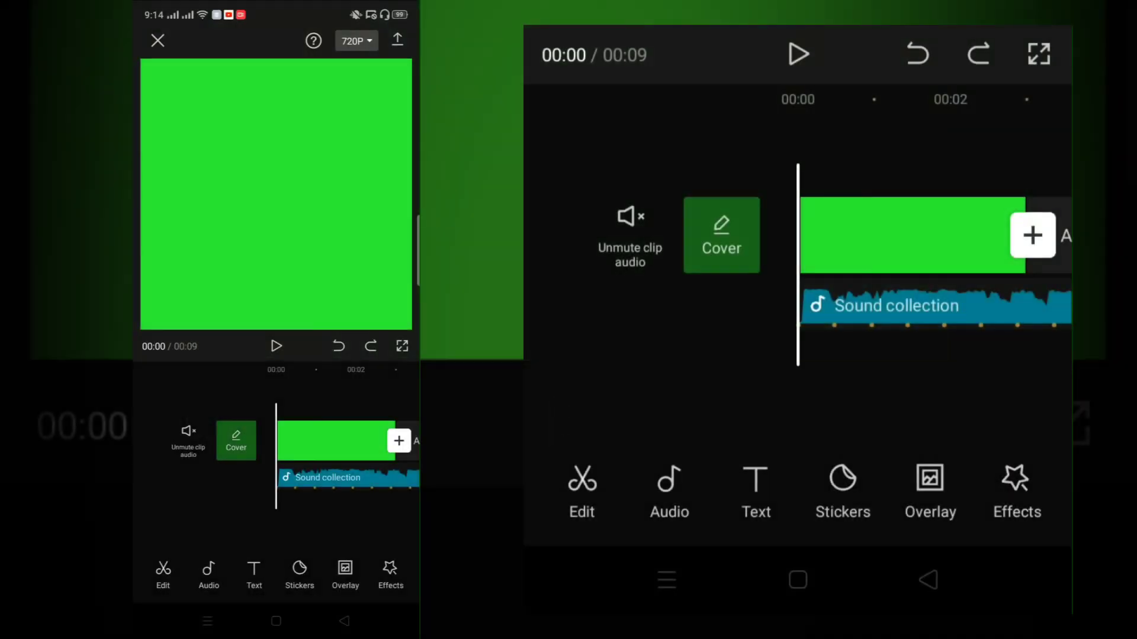
- Add the blonde anime girl photo from the Pins album as an overlay layer
{"action": "left_click_drag", "start_coordinate": [897, 372], "coordinate": [1012, 372]}
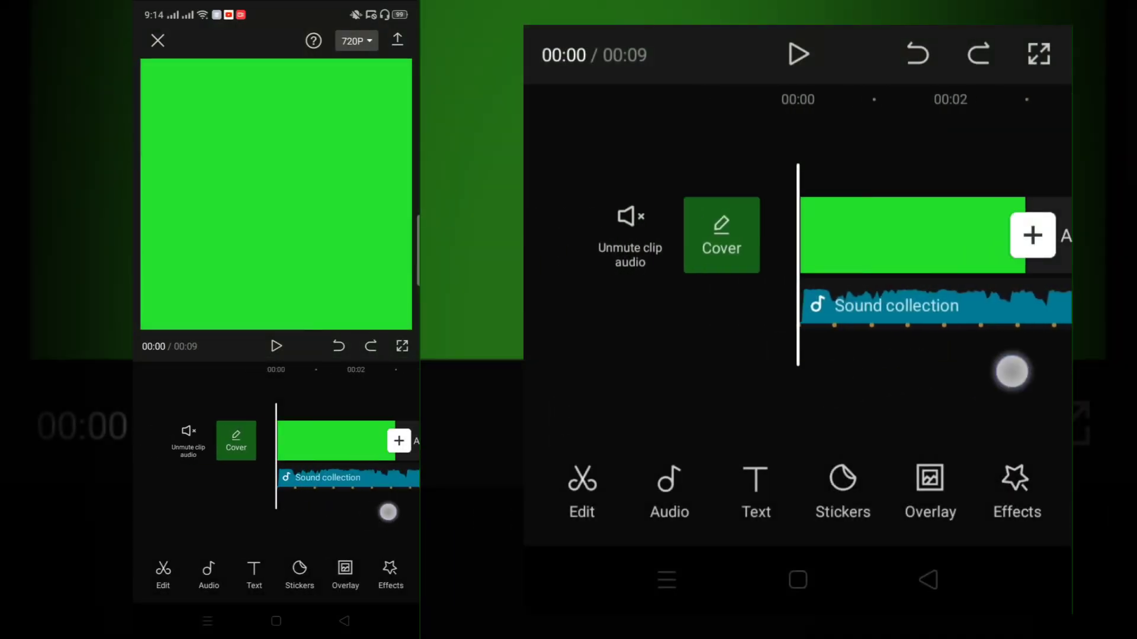
{"action": "left_click_drag", "start_coordinate": [799, 373], "coordinate": [1003, 373]}
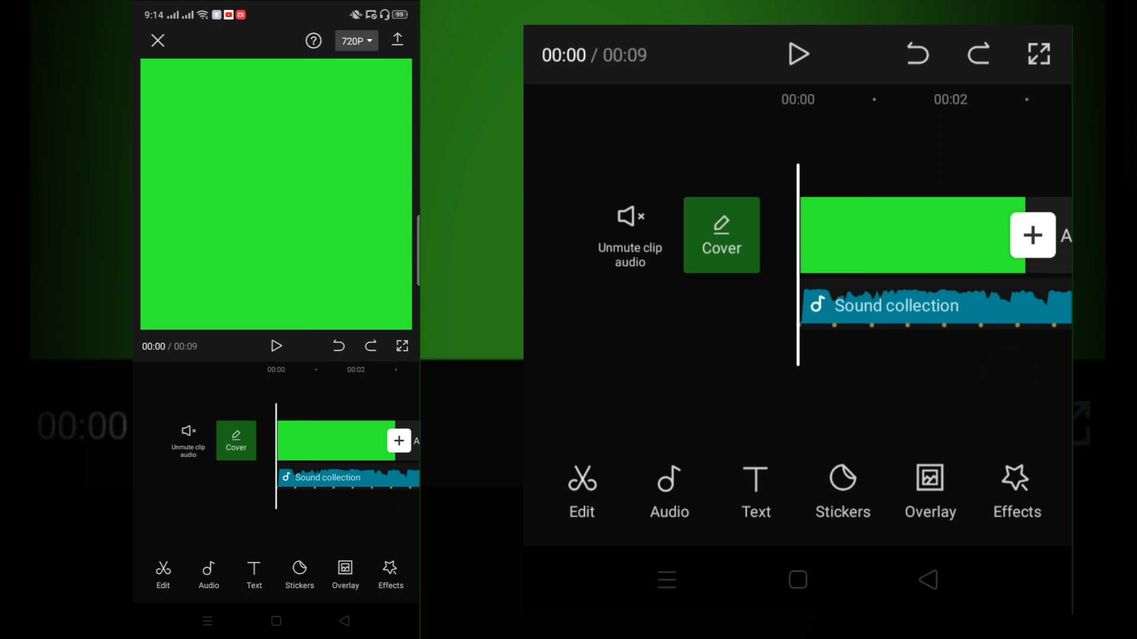
{"action": "left_click", "coordinate": [930, 489]}
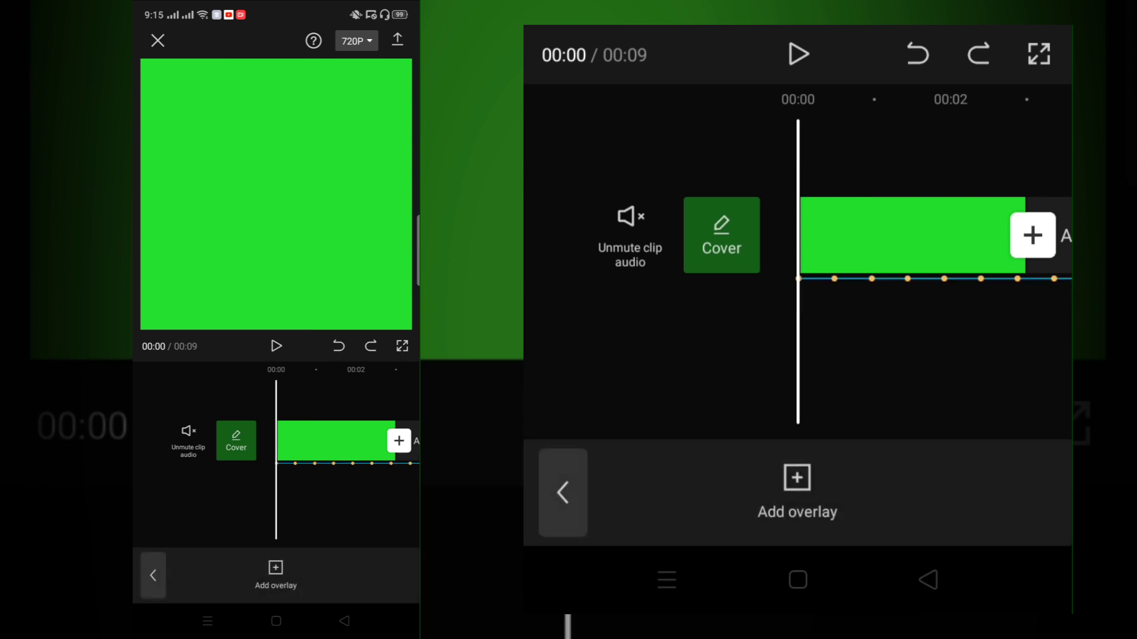
{"action": "left_click", "coordinate": [275, 573]}
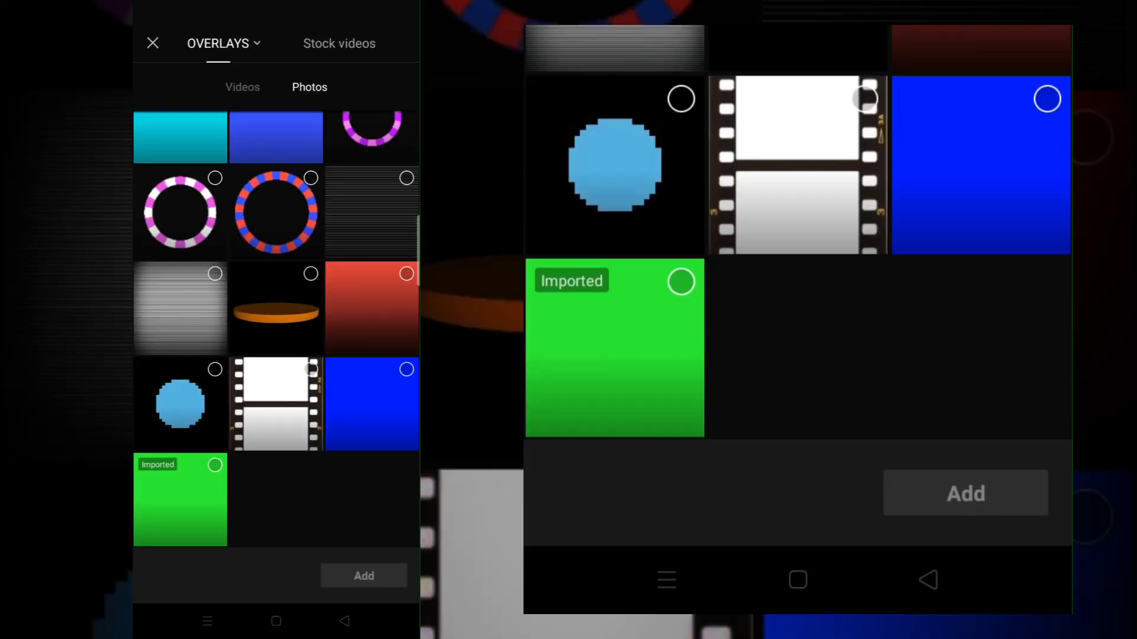
{"action": "left_click", "coordinate": [222, 44]}
{"action": "left_click", "coordinate": [212, 198]}
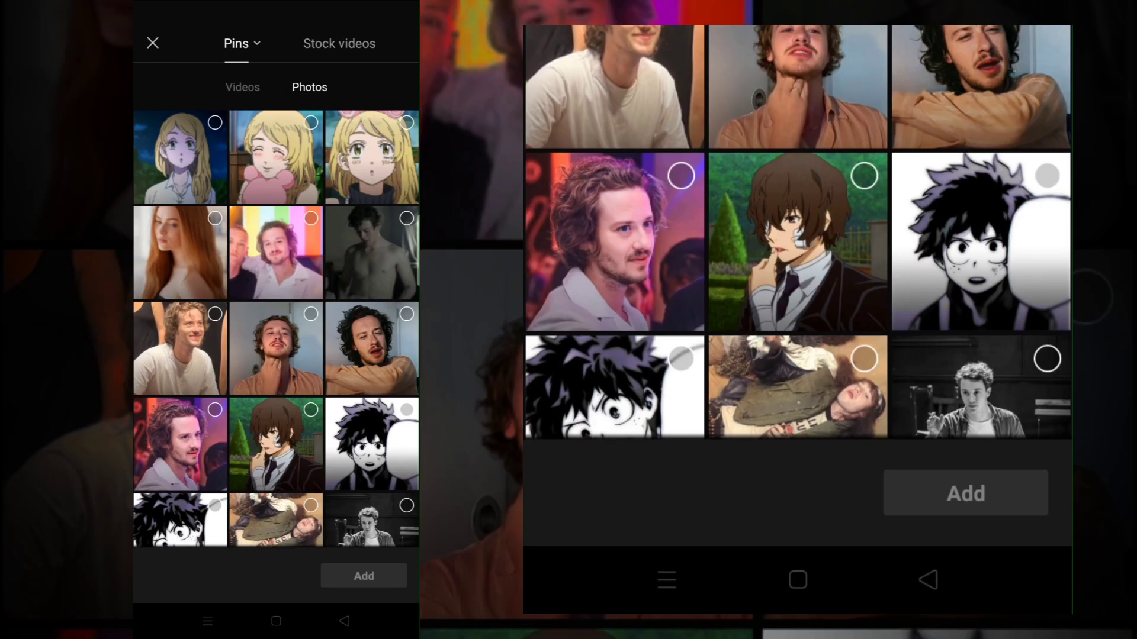
{"action": "left_click", "coordinate": [180, 156]}
{"action": "left_click", "coordinate": [363, 576]}
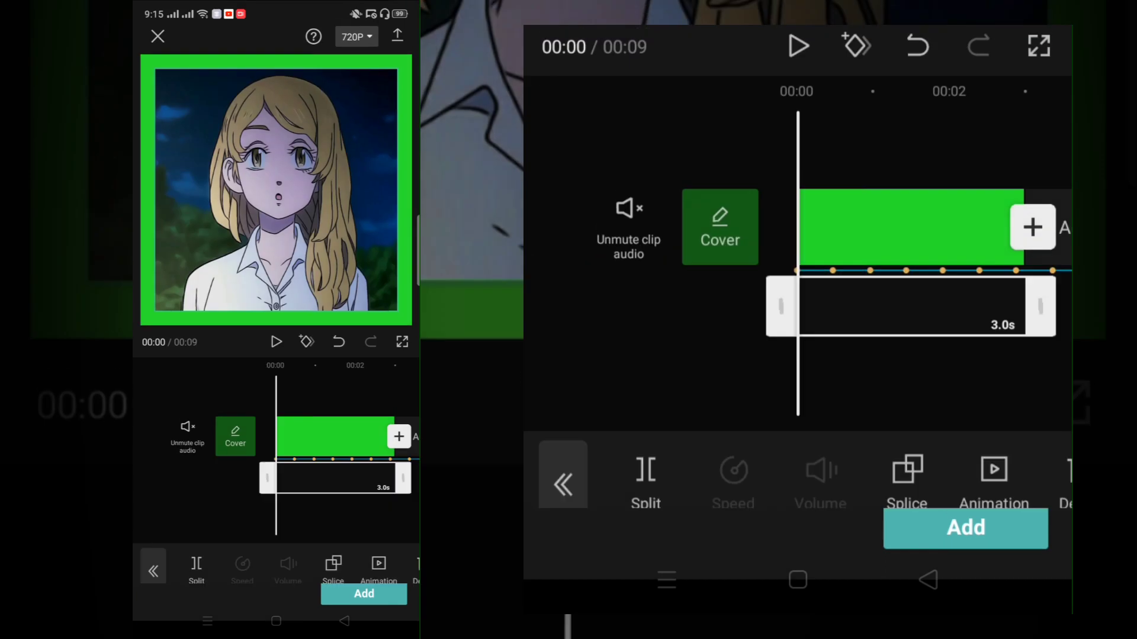
{"action": "left_click", "coordinate": [942, 414]}
{"action": "left_click", "coordinate": [919, 316]}
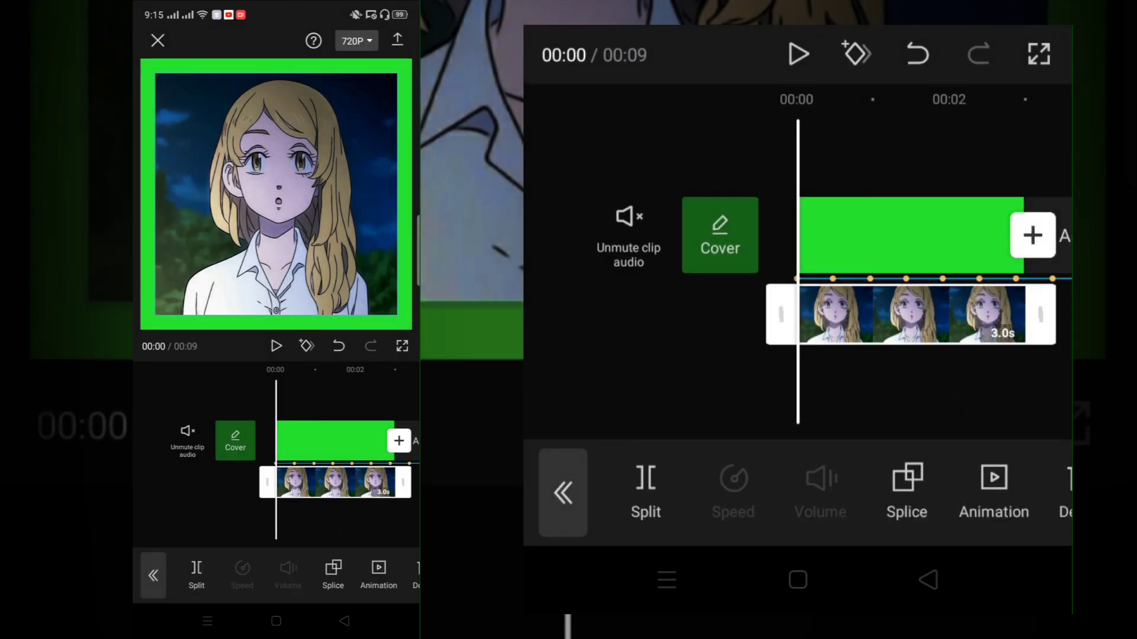
{"action": "left_click", "coordinate": [947, 408]}
- Apply the Split > Nine Screens video effect, targeted at the overlay
{"action": "left_click", "coordinate": [554, 507]}
{"action": "left_click_drag", "start_coordinate": [1004, 498], "coordinate": [950, 497]}
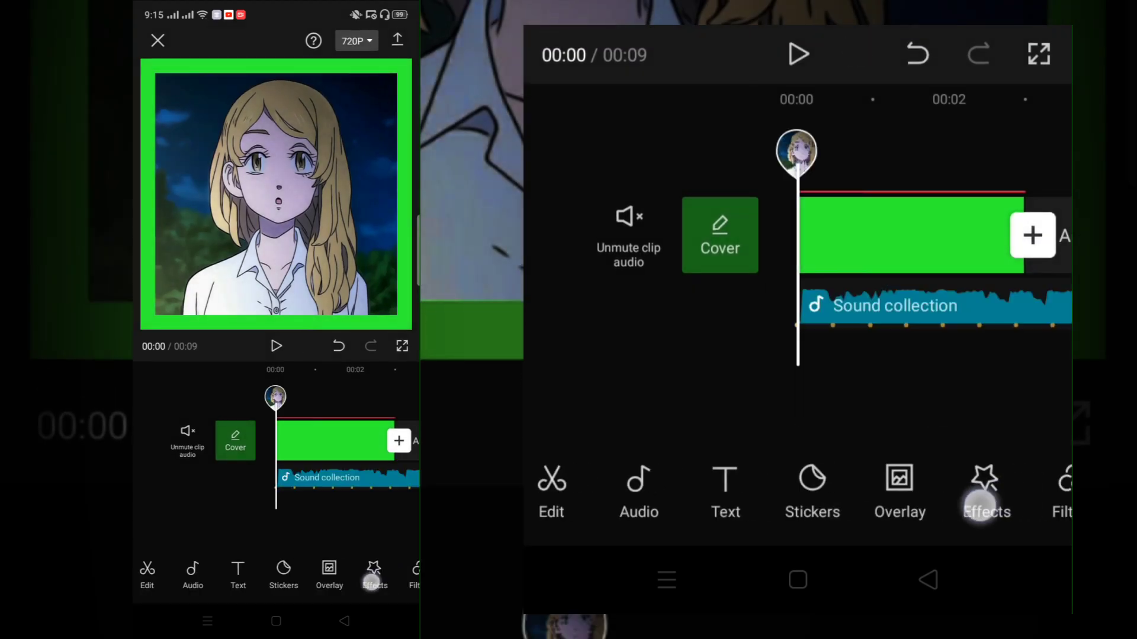
{"action": "left_click", "coordinate": [963, 484]}
{"action": "left_click", "coordinate": [712, 491]}
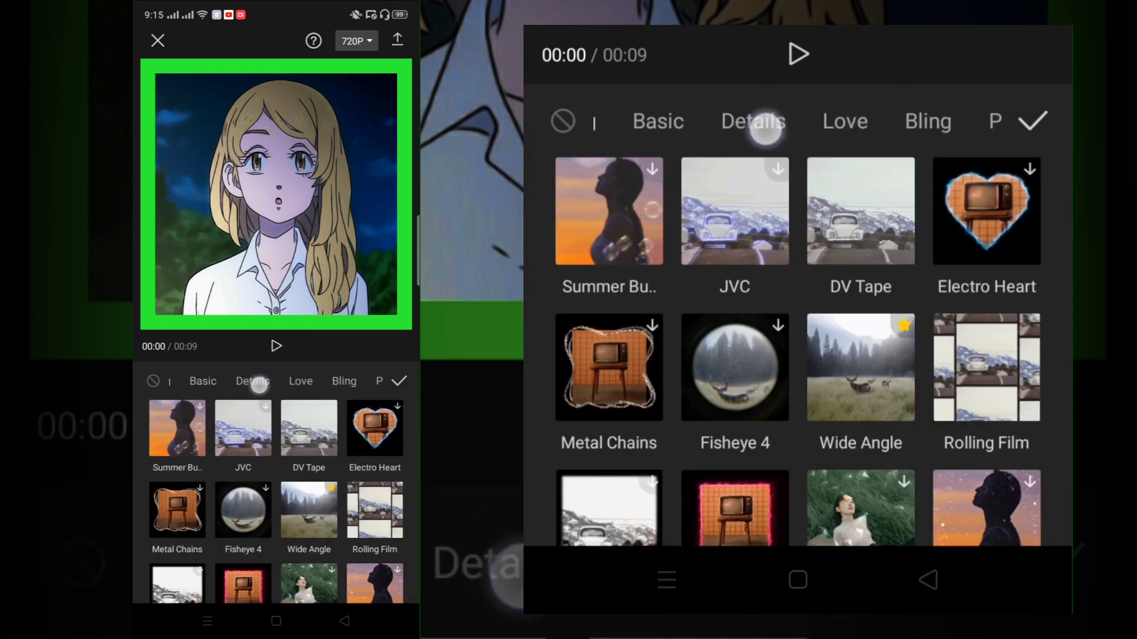
{"action": "left_click_drag", "start_coordinate": [932, 125], "coordinate": [622, 125]}
{"action": "left_click_drag", "start_coordinate": [915, 122], "coordinate": [710, 122]}
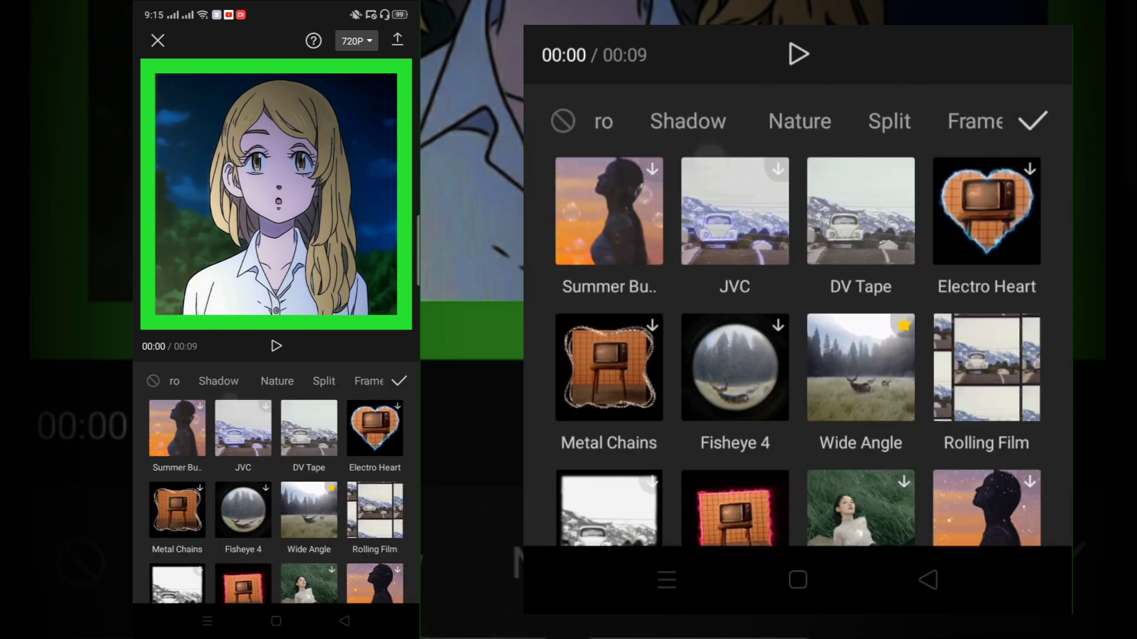
{"action": "left_click", "coordinate": [813, 122]}
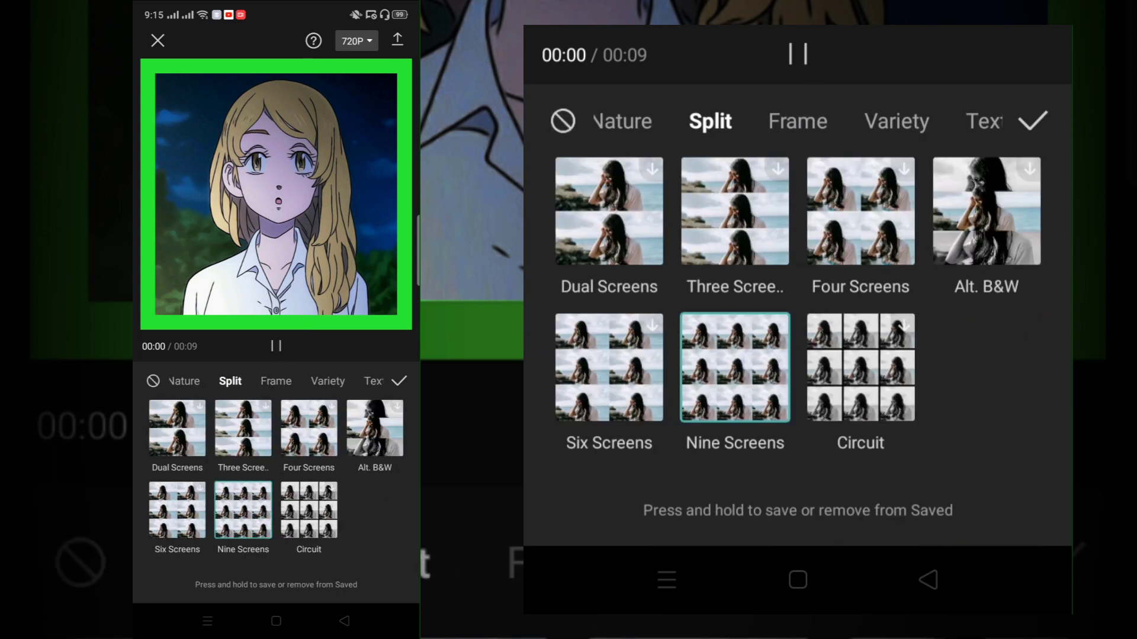
{"action": "left_click", "coordinate": [1034, 111]}
{"action": "left_click", "coordinate": [926, 488]}
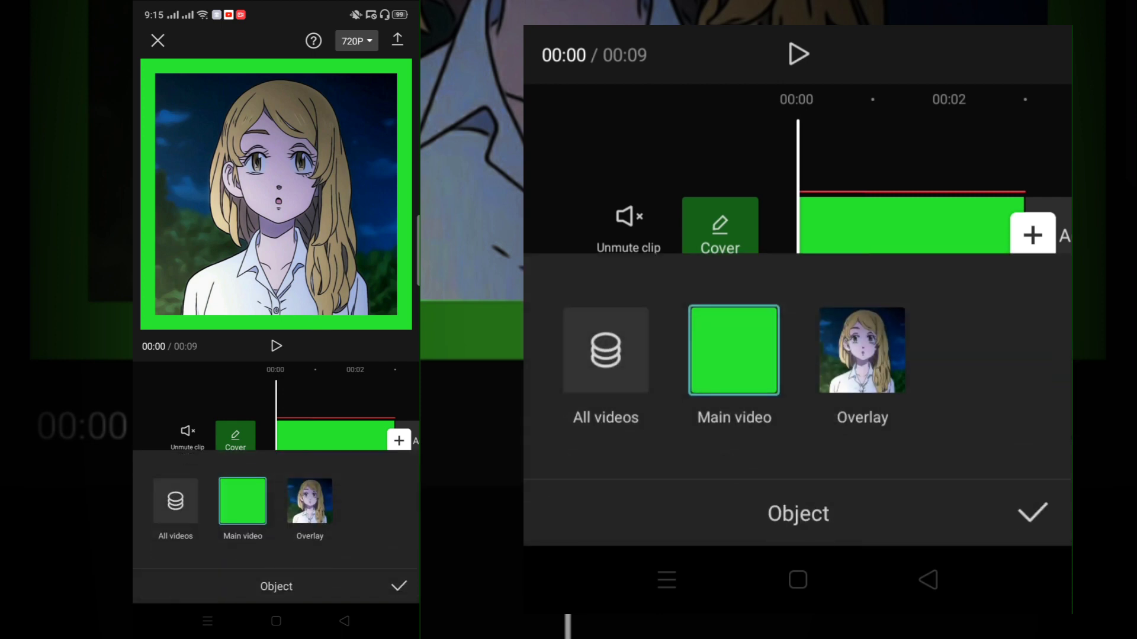
{"action": "left_click", "coordinate": [862, 351]}
{"action": "left_click", "coordinate": [1035, 509]}
{"action": "left_click", "coordinate": [879, 367]}
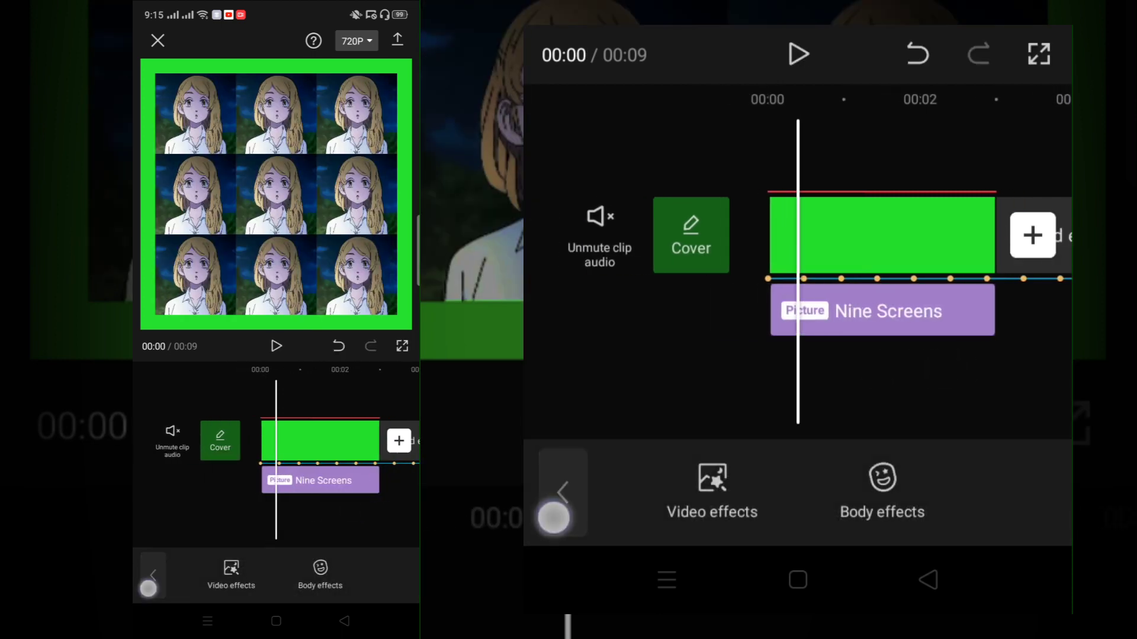
- Enlarge the girl overlay to fill the whole frame
{"action": "left_click", "coordinate": [561, 493]}
{"action": "left_click", "coordinate": [873, 494]}
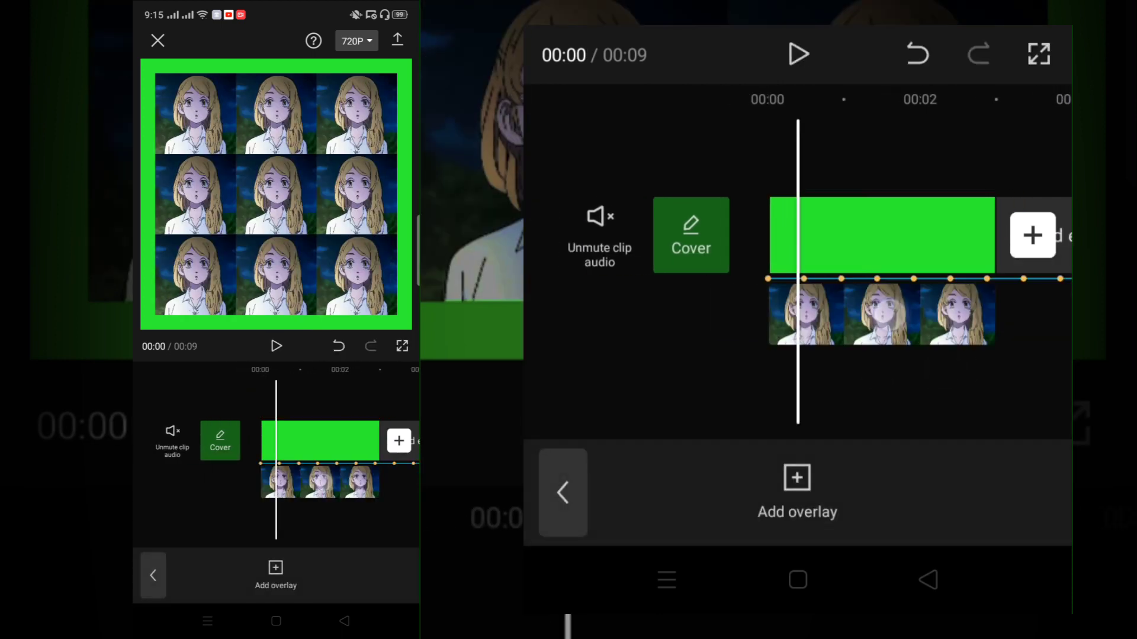
{"action": "left_click", "coordinate": [879, 316]}
{"action": "left_click_drag", "start_coordinate": [338, 107], "coordinate": [351, 94]}
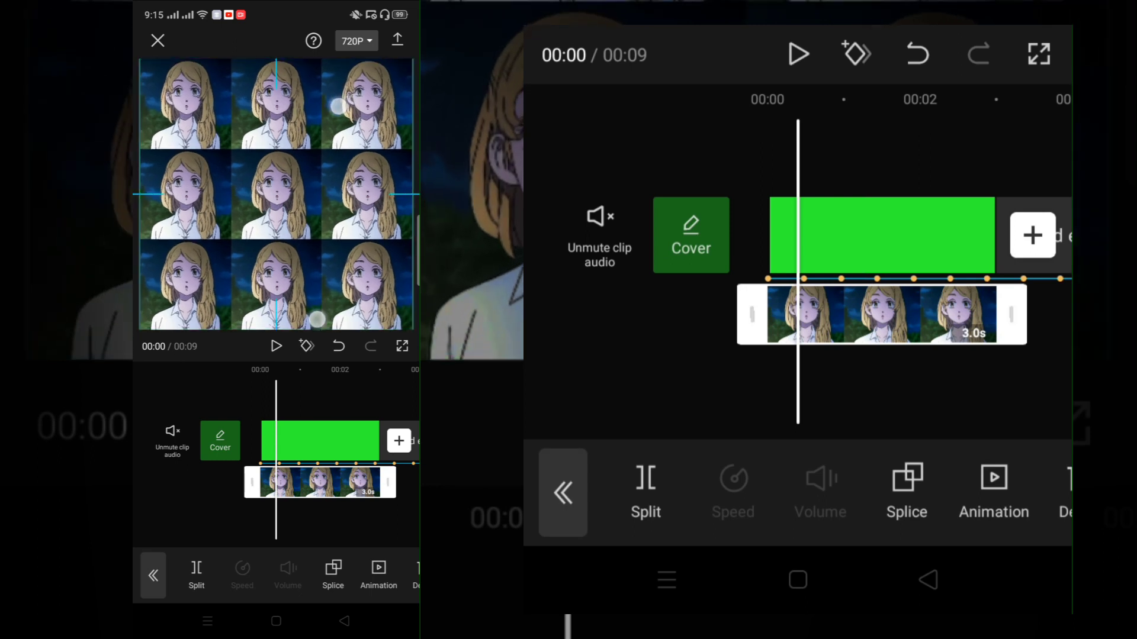
{"action": "left_click", "coordinate": [562, 494]}
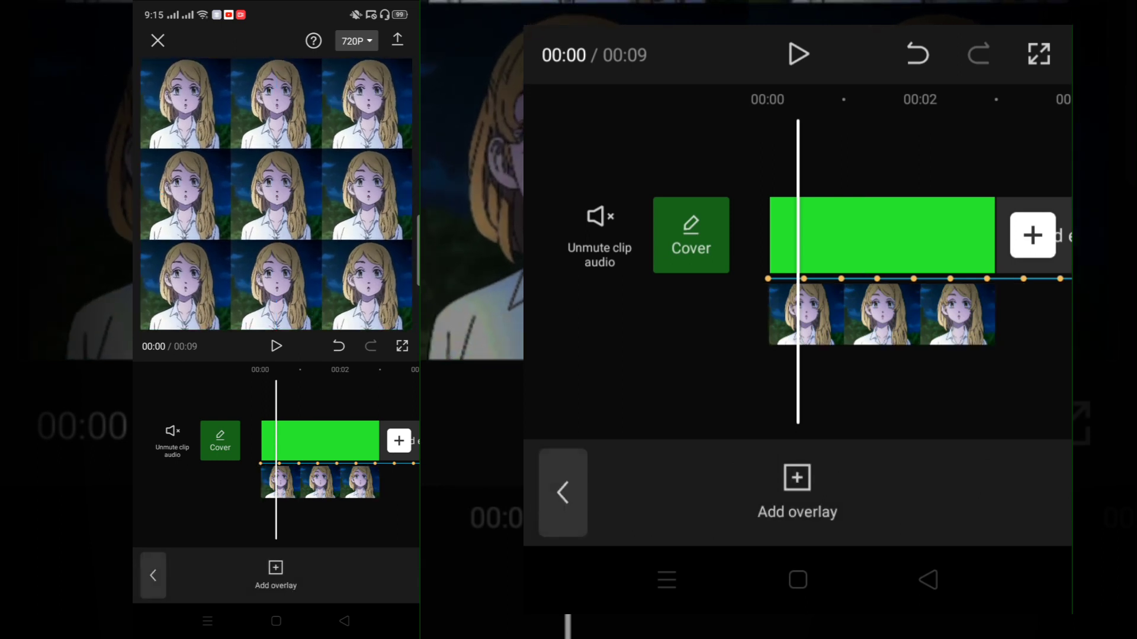
- Change the Nine Screens effect's target to All videos
{"action": "left_click", "coordinate": [967, 492]}
{"action": "left_click", "coordinate": [927, 311]}
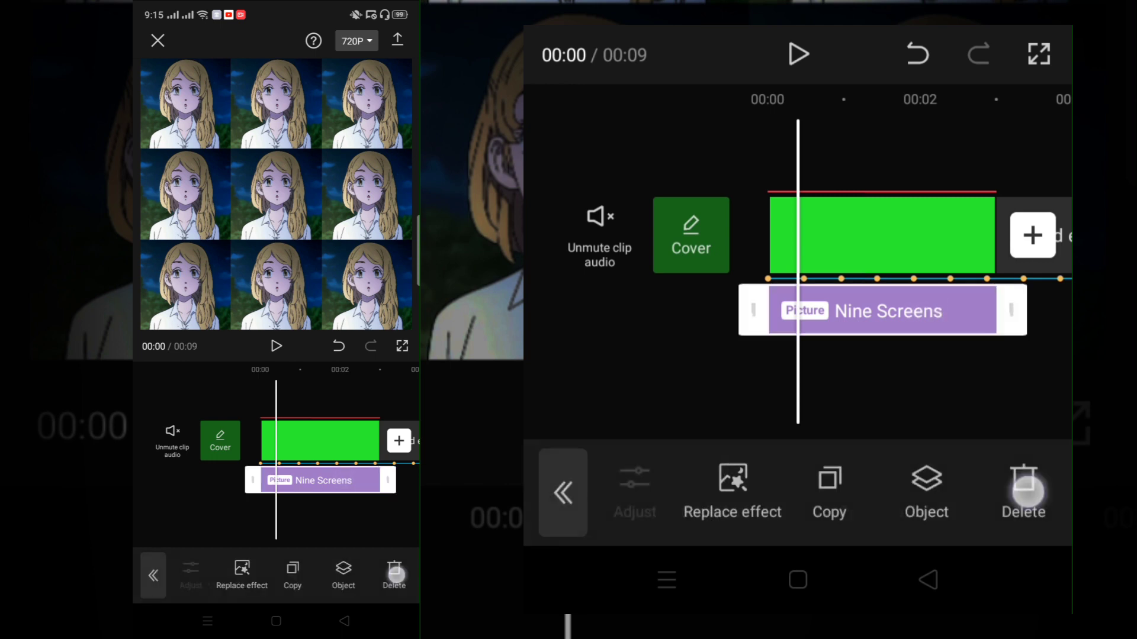
{"action": "left_click", "coordinate": [926, 493]}
{"action": "left_click", "coordinate": [606, 351]}
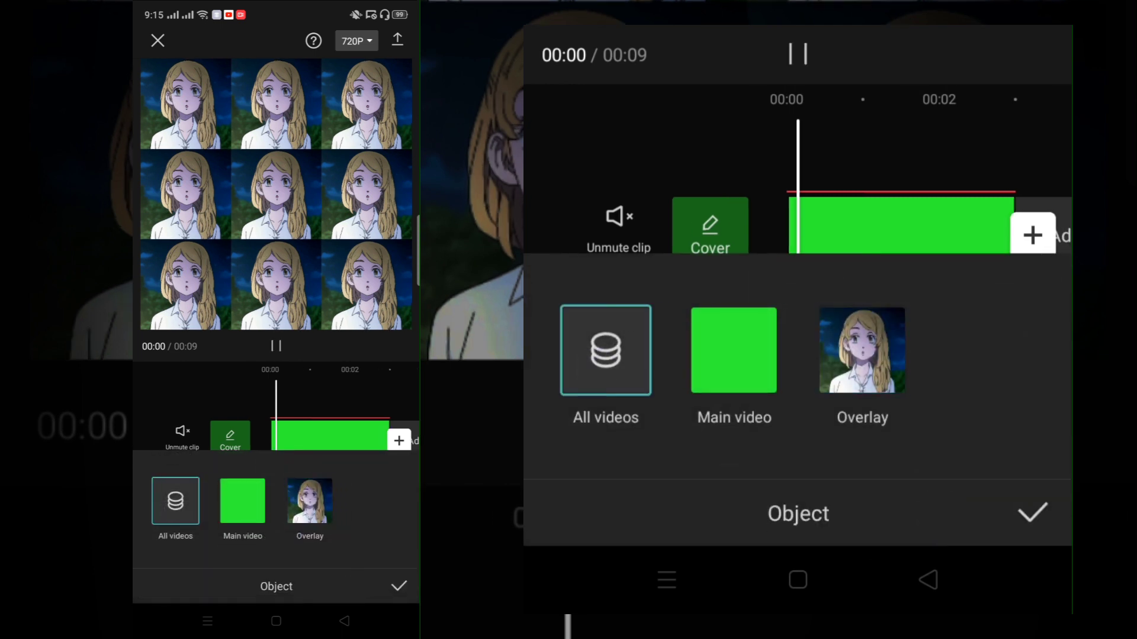
{"action": "left_click", "coordinate": [1032, 514]}
{"action": "left_click", "coordinate": [875, 382]}
{"action": "left_click", "coordinate": [921, 396]}
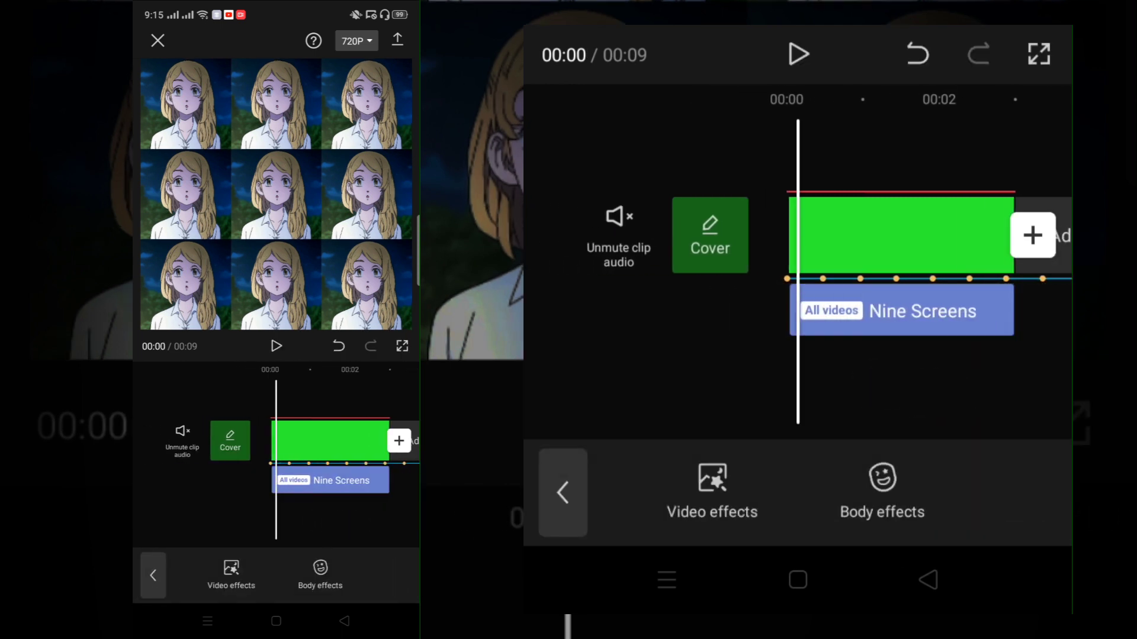
{"action": "left_click", "coordinate": [924, 311]}
{"action": "left_click", "coordinate": [945, 402]}
{"action": "left_click", "coordinate": [563, 493]}
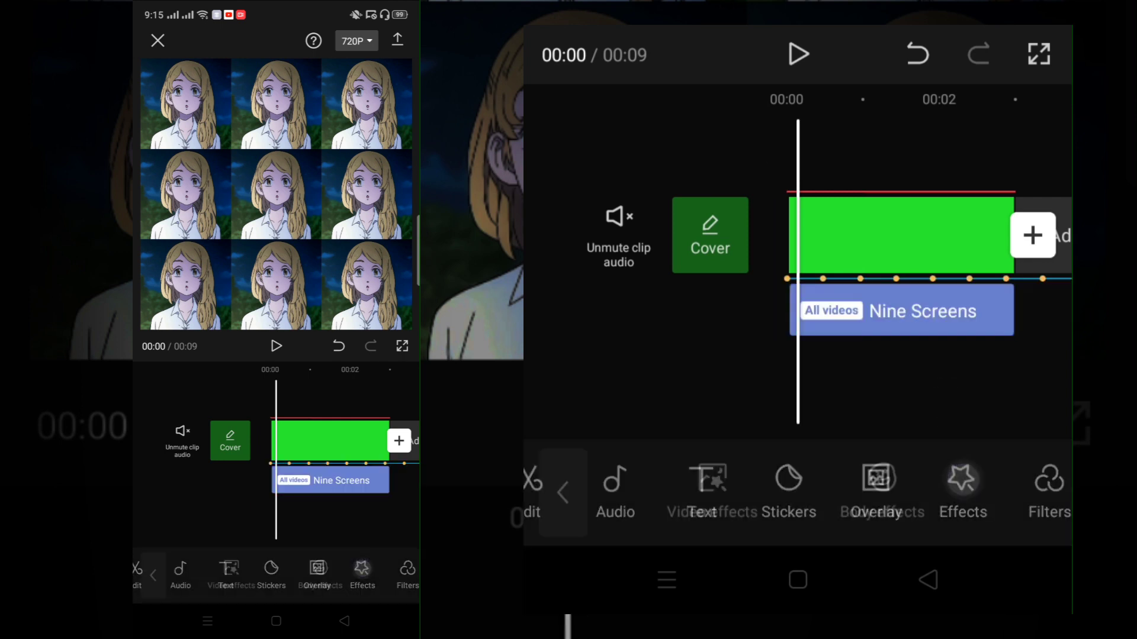
{"action": "left_click", "coordinate": [876, 493]}
{"action": "left_click", "coordinate": [925, 318]}
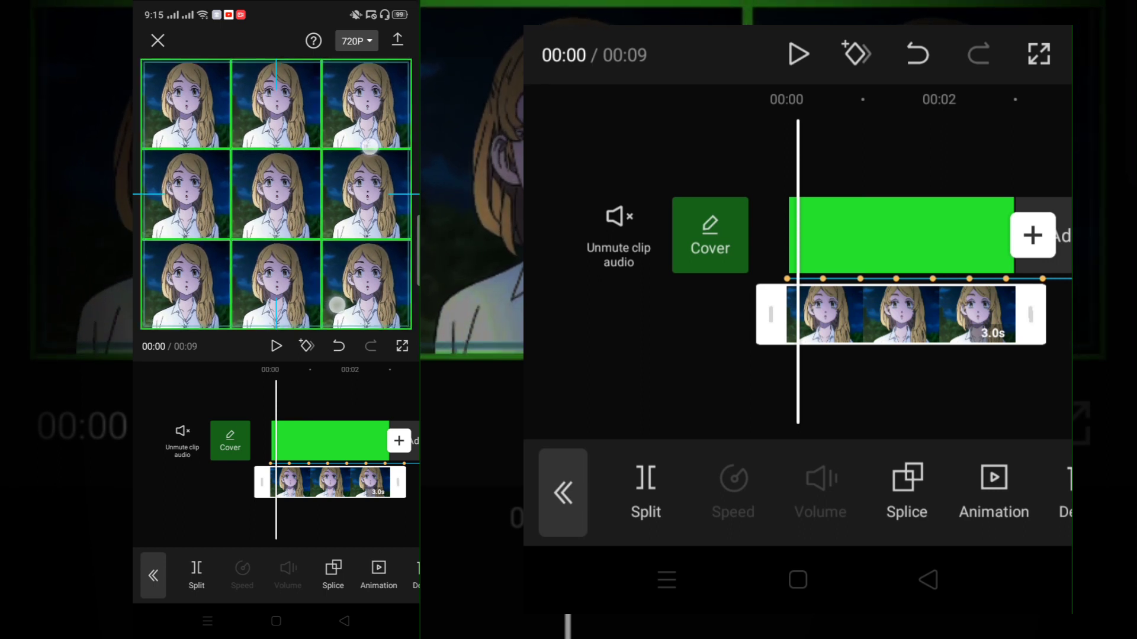
- Replace the green main clip with a new clip from the stock videos collection
{"action": "left_click", "coordinate": [896, 235]}
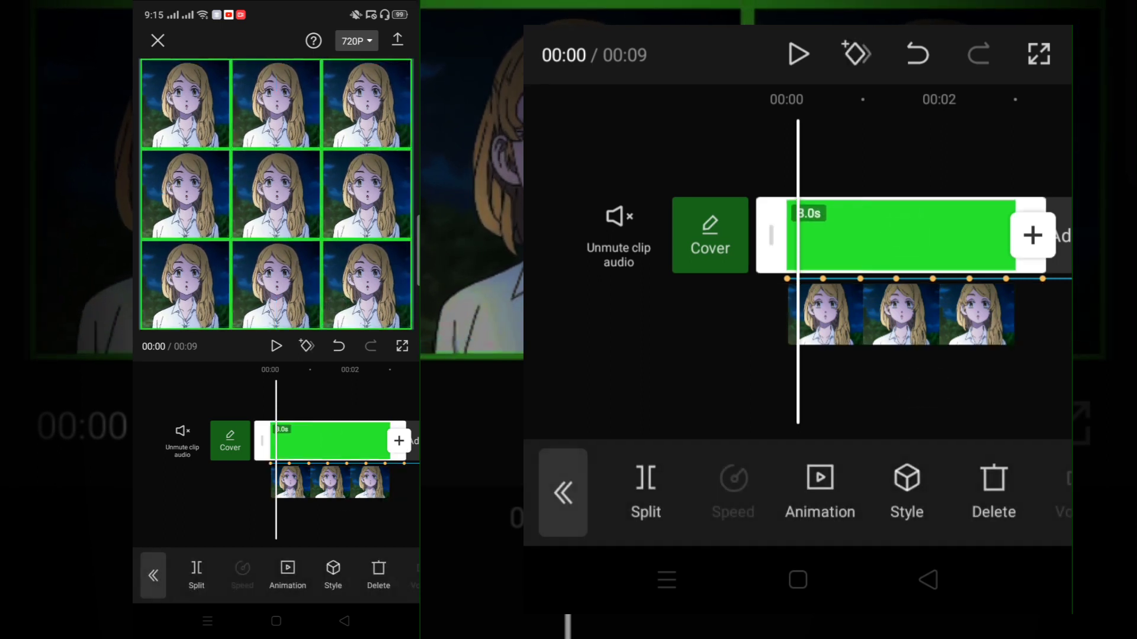
{"action": "scroll", "coordinate": [831, 518], "scroll_direction": "right", "scroll_amount": 5}
{"action": "left_click_drag", "start_coordinate": [831, 518], "coordinate": [675, 517]}
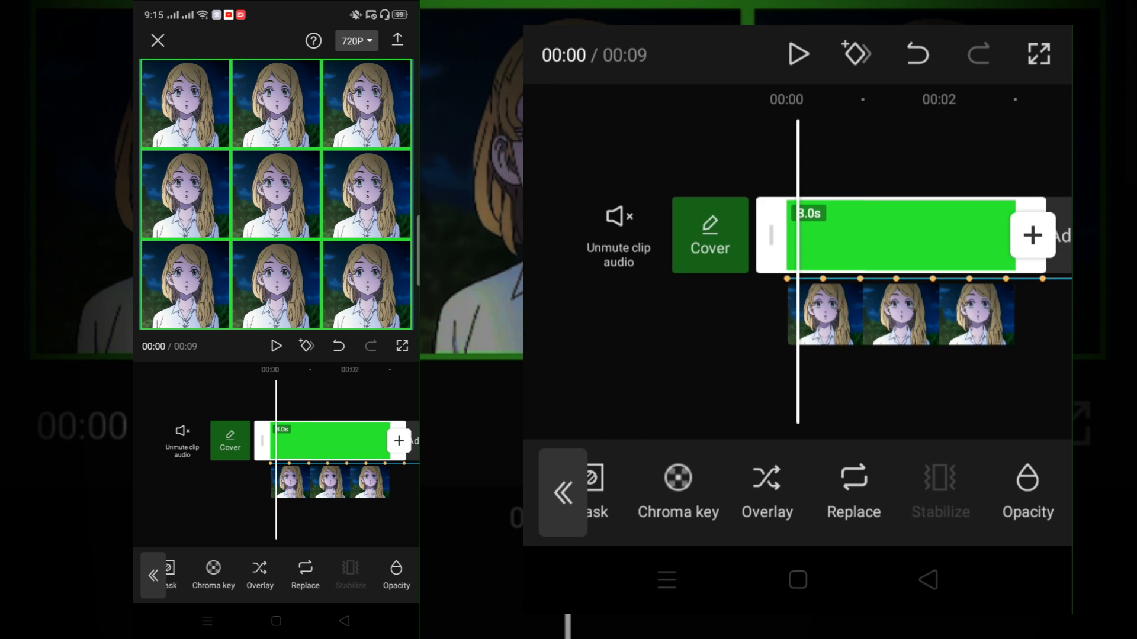
{"action": "left_click", "coordinate": [854, 484]}
{"action": "left_click", "coordinate": [340, 43]}
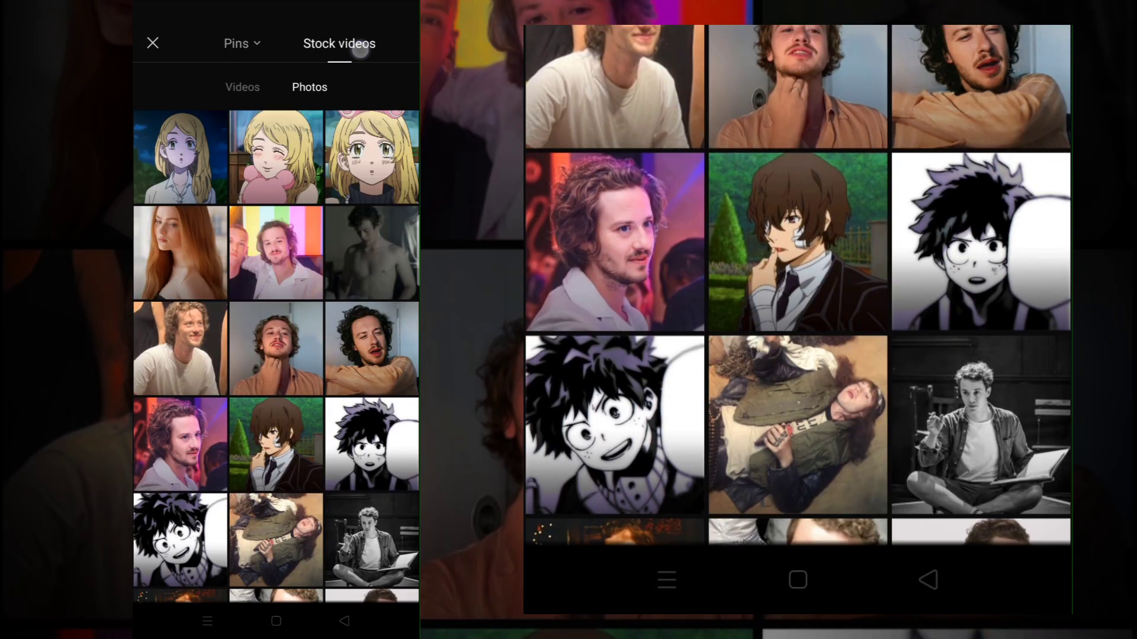
{"action": "scroll", "coordinate": [276, 356], "scroll_direction": "down", "scroll_amount": 3}
{"action": "left_click", "coordinate": [615, 285]}
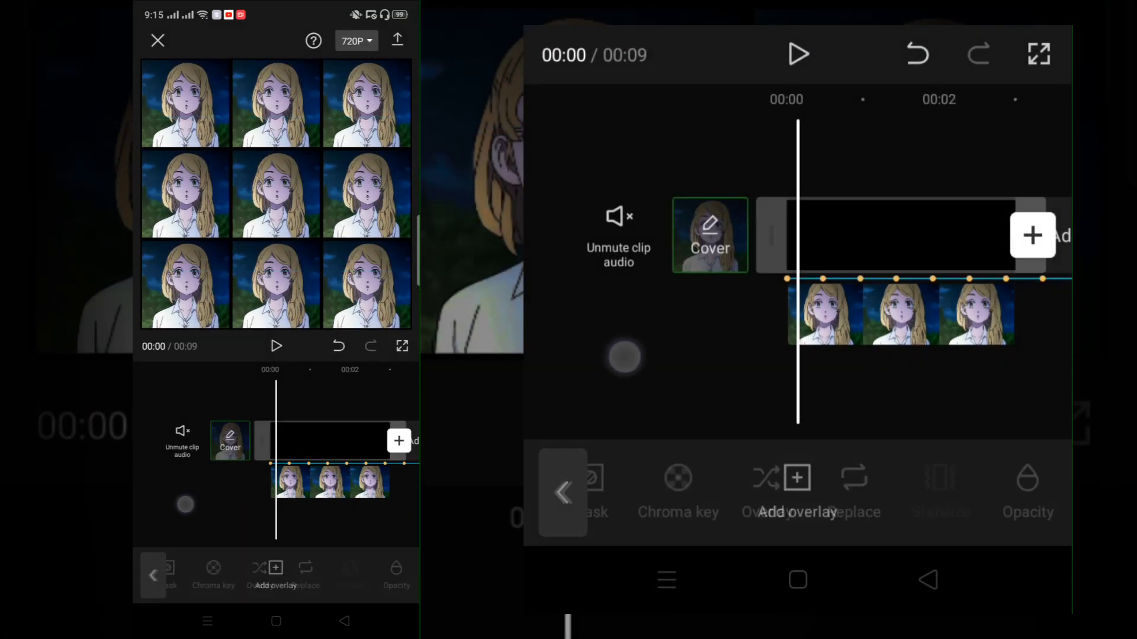
{"action": "left_click", "coordinate": [888, 373]}
{"action": "left_click_drag", "start_coordinate": [970, 368], "coordinate": [963, 369]}
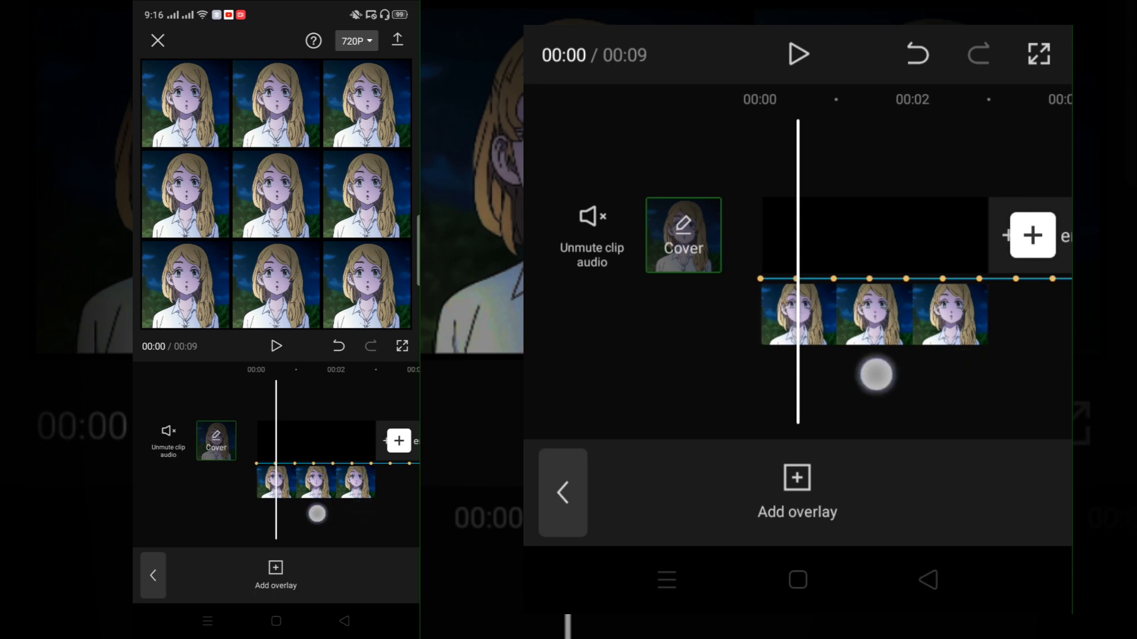
{"action": "left_click_drag", "start_coordinate": [876, 375], "coordinate": [1021, 378]}
{"action": "left_click", "coordinate": [888, 327]}
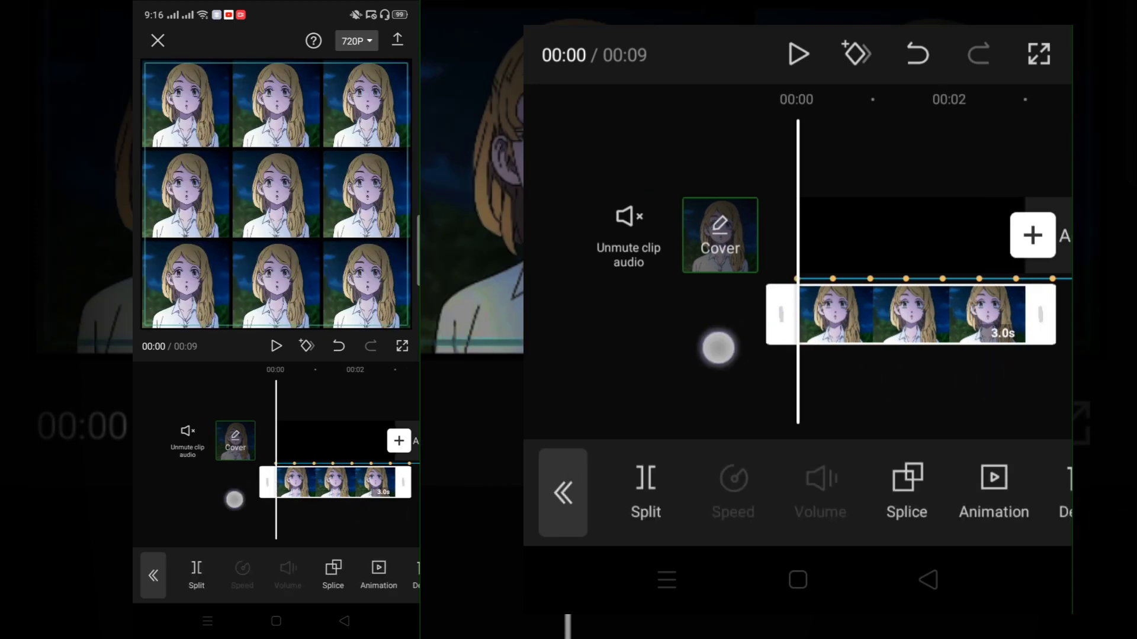
{"action": "left_click", "coordinate": [719, 348]}
{"action": "left_click_drag", "start_coordinate": [859, 381], "coordinate": [802, 383]}
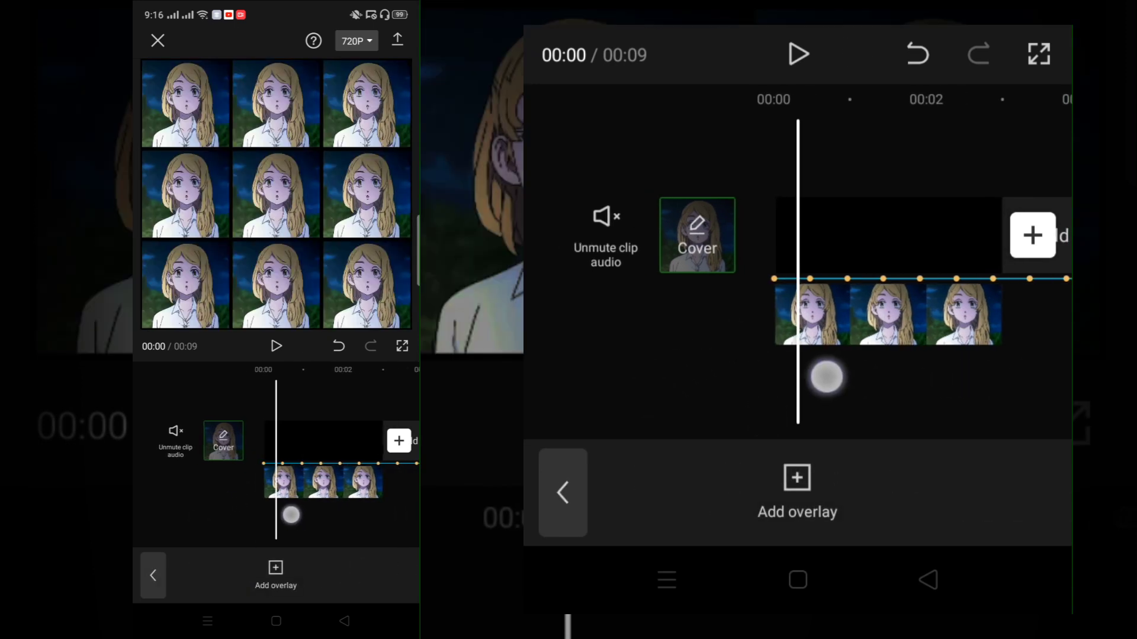
- Delete the extracted audio track and export the video at 720P
{"action": "left_click", "coordinate": [562, 493]}
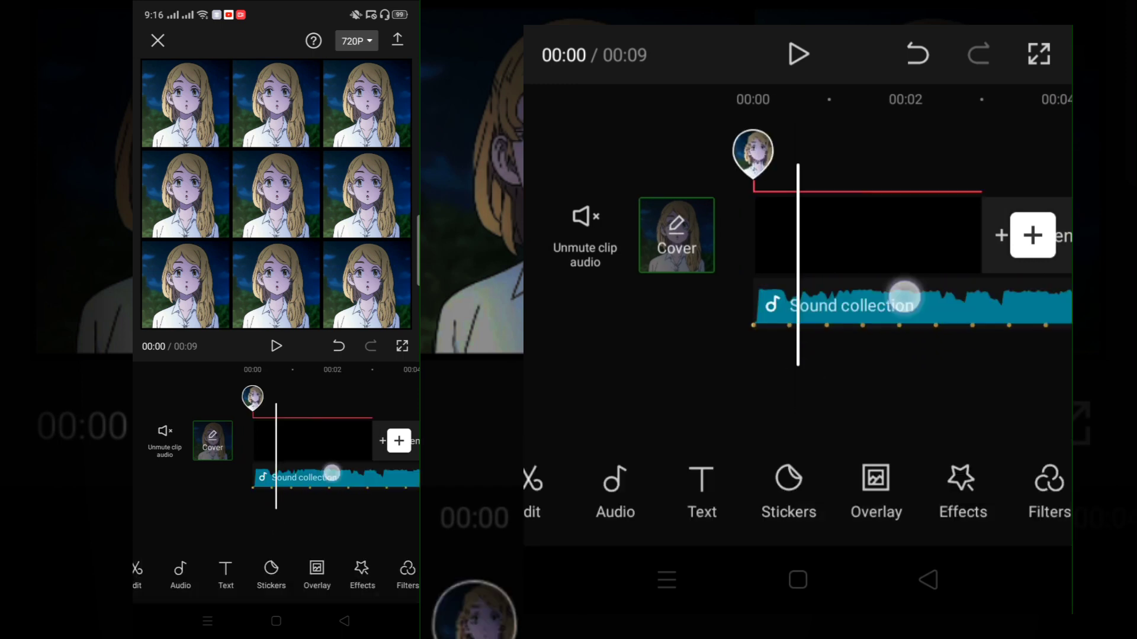
{"action": "left_click", "coordinate": [924, 307]}
{"action": "left_click", "coordinate": [1046, 487]}
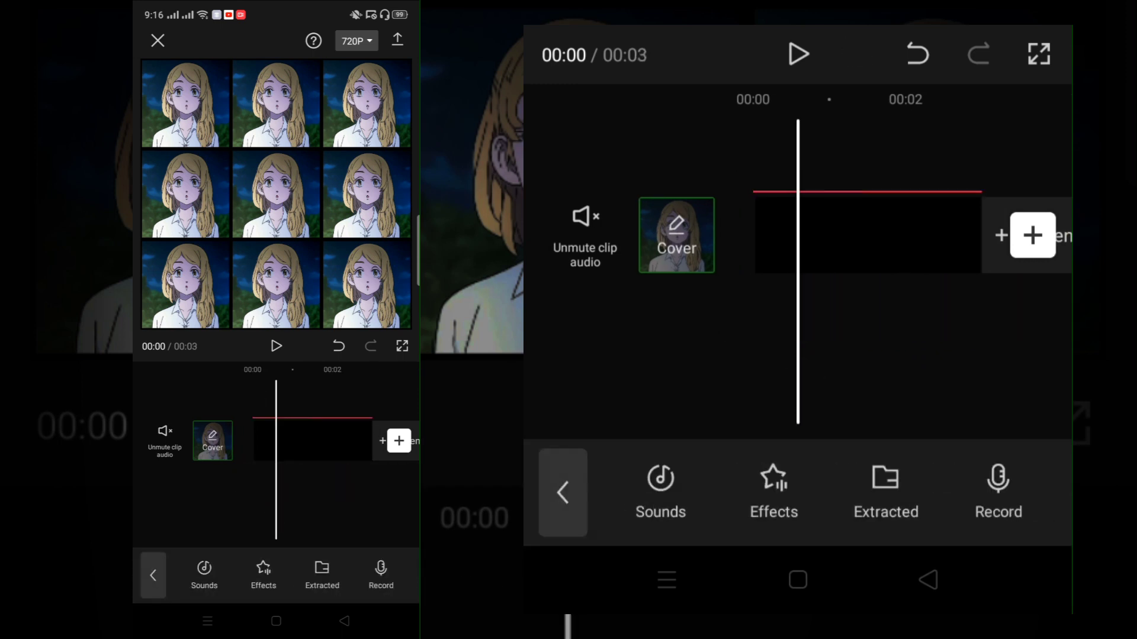
{"action": "left_click", "coordinate": [357, 40]}
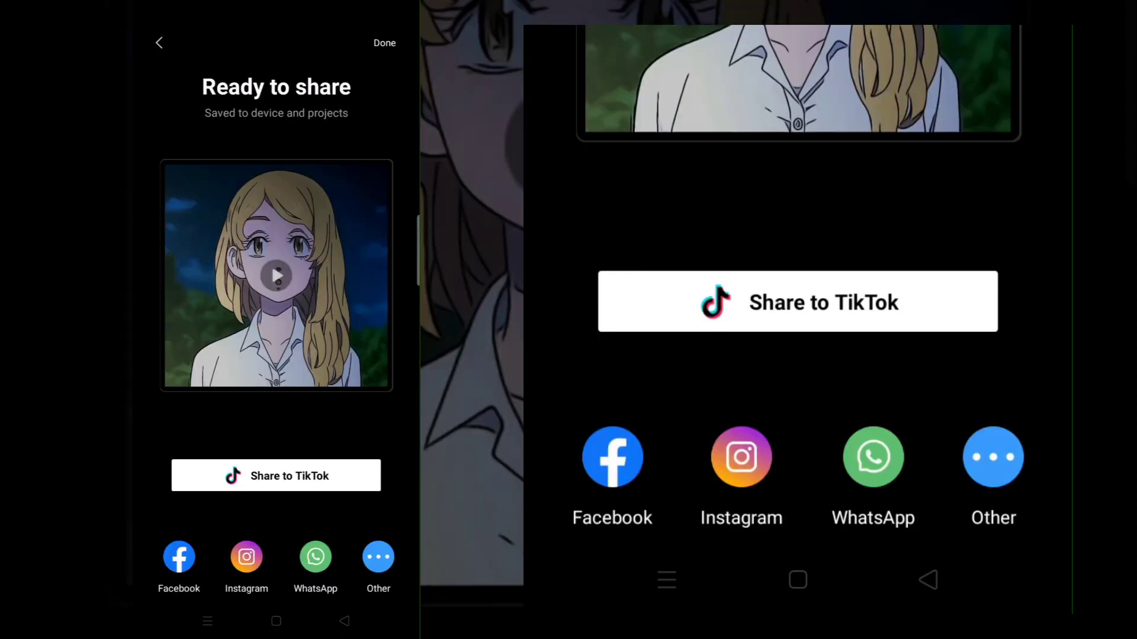
- Return to the project editor and delete the Nine Screens effect
{"action": "left_click", "coordinate": [927, 580]}
{"action": "left_click", "coordinate": [917, 54]}
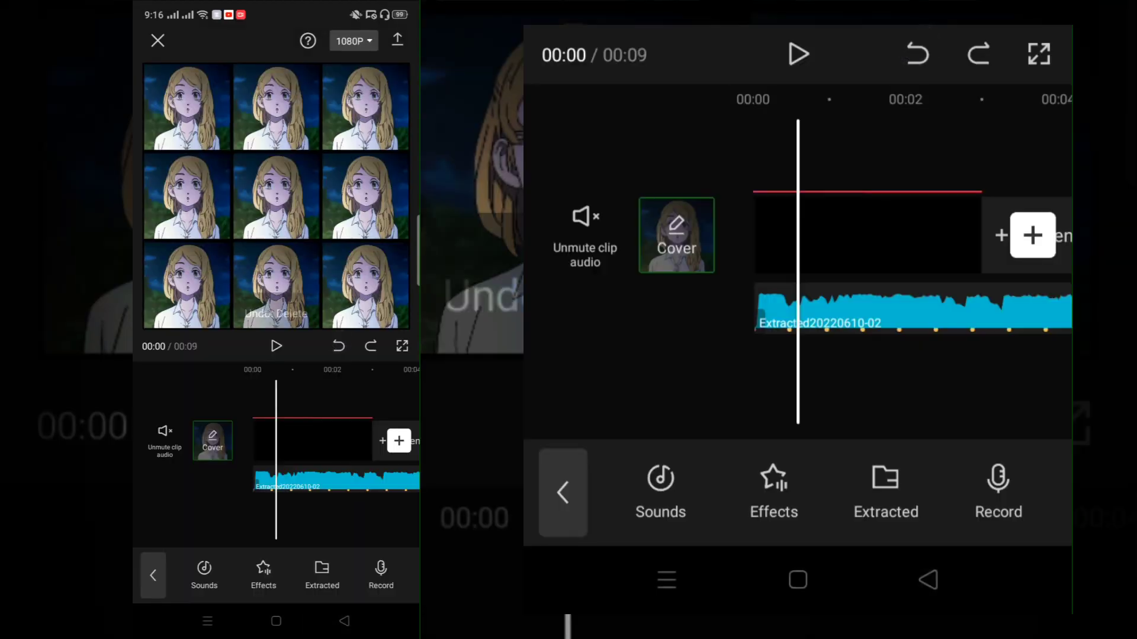
{"action": "left_click", "coordinate": [562, 489]}
{"action": "left_click", "coordinate": [952, 487]}
{"action": "left_click", "coordinate": [562, 494]}
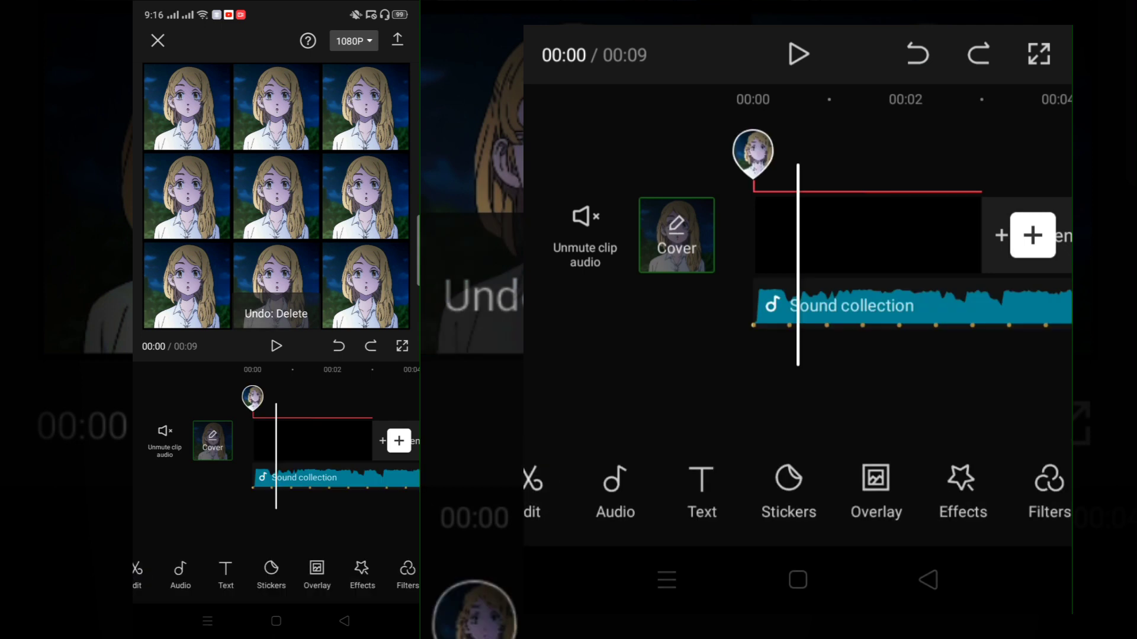
{"action": "left_click", "coordinate": [970, 480]}
{"action": "left_click", "coordinate": [868, 311]}
{"action": "left_click", "coordinate": [1041, 476]}
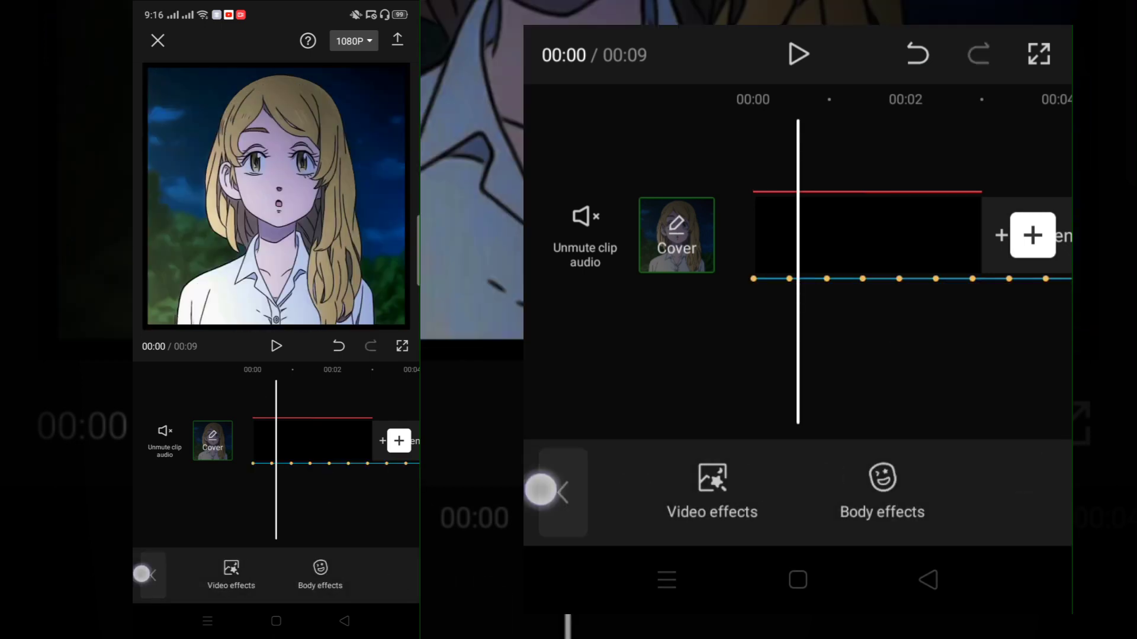
- Delete the girl overlay clip
{"action": "left_click", "coordinate": [546, 489]}
{"action": "left_click", "coordinate": [876, 482]}
{"action": "left_click", "coordinate": [868, 311]}
{"action": "left_click", "coordinate": [1066, 488]}
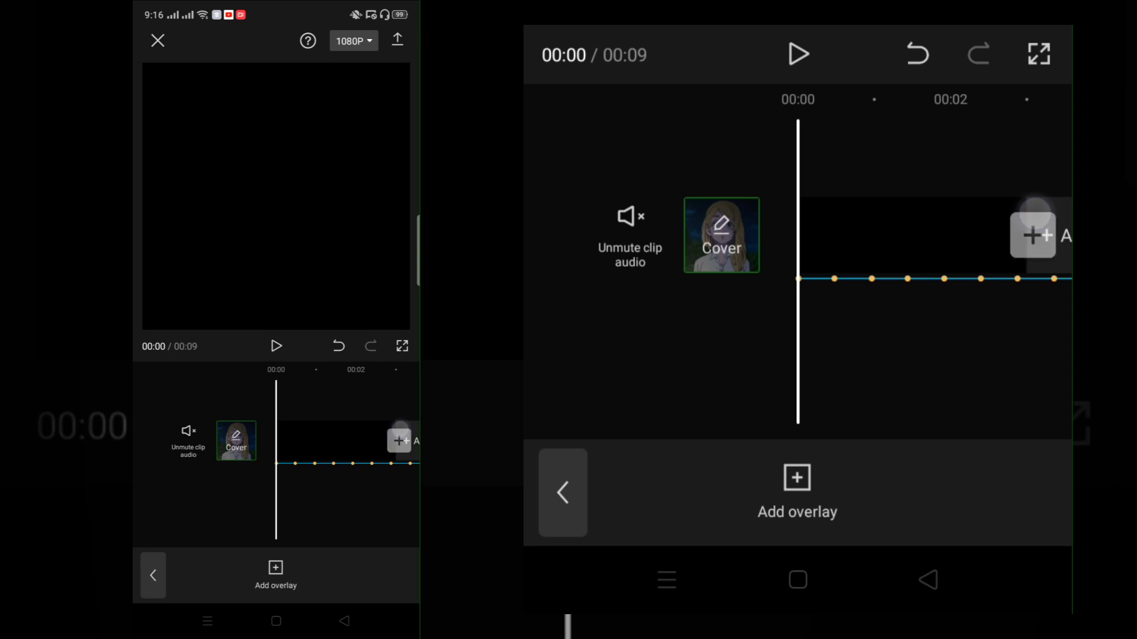
- Add the plain green photo from the OVERLAYS album to the project
{"action": "left_click", "coordinate": [1034, 232]}
{"action": "left_click", "coordinate": [227, 43]}
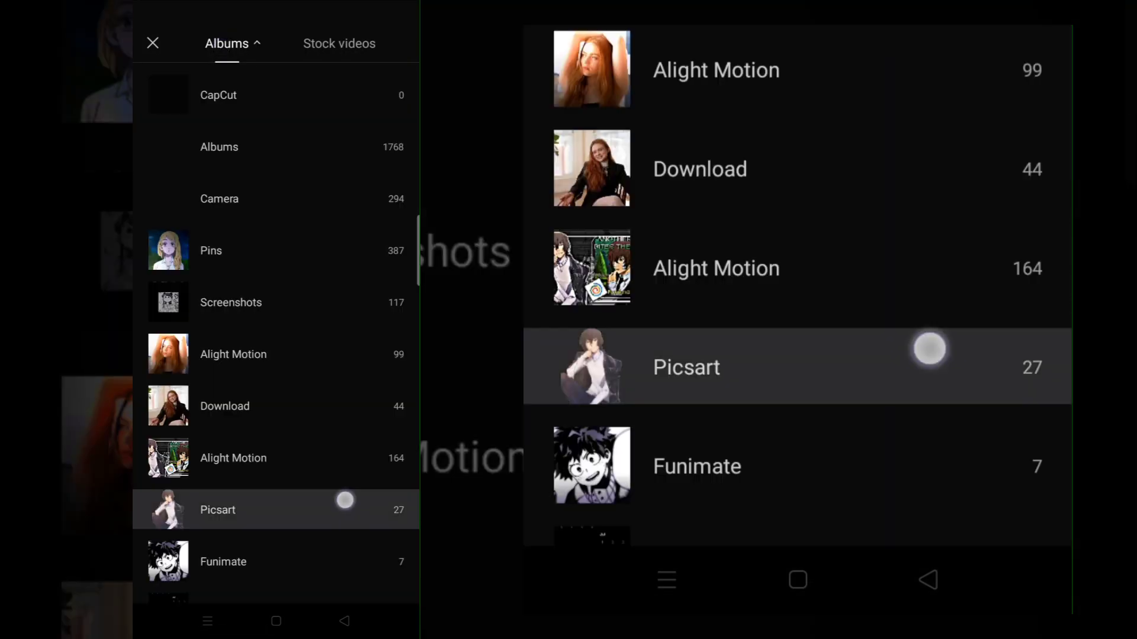
{"action": "scroll", "coordinate": [347, 497], "scroll_direction": "down", "scroll_amount": 5}
{"action": "scroll", "coordinate": [347, 445], "scroll_direction": "down", "scroll_amount": 3}
{"action": "left_click", "coordinate": [347, 382]}
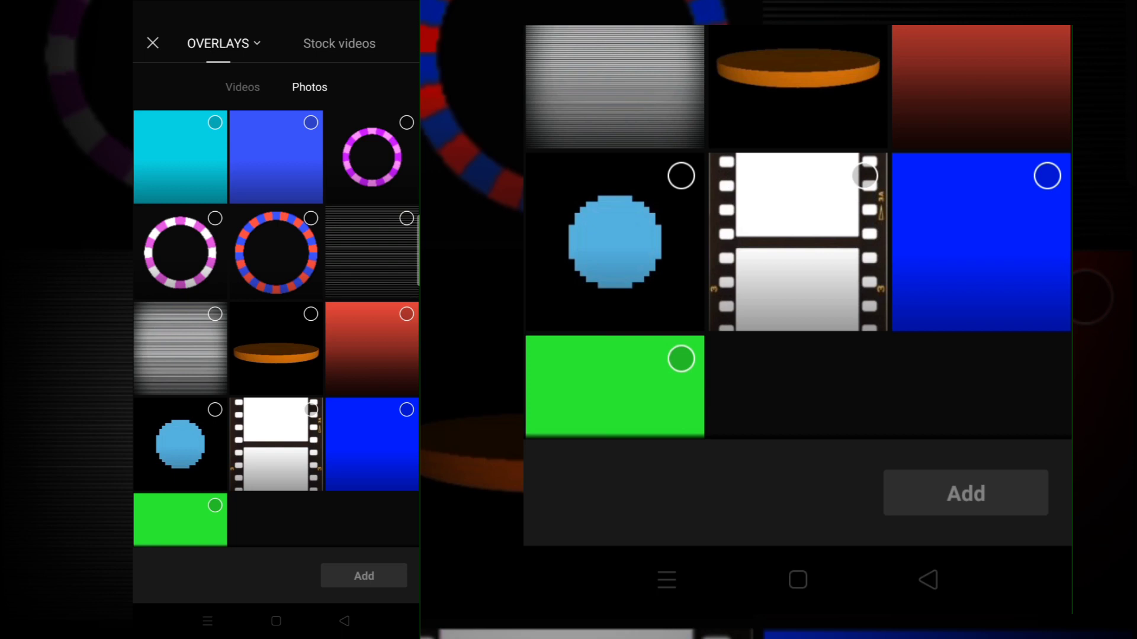
{"action": "left_click", "coordinate": [680, 357]}
{"action": "left_click", "coordinate": [965, 493]}
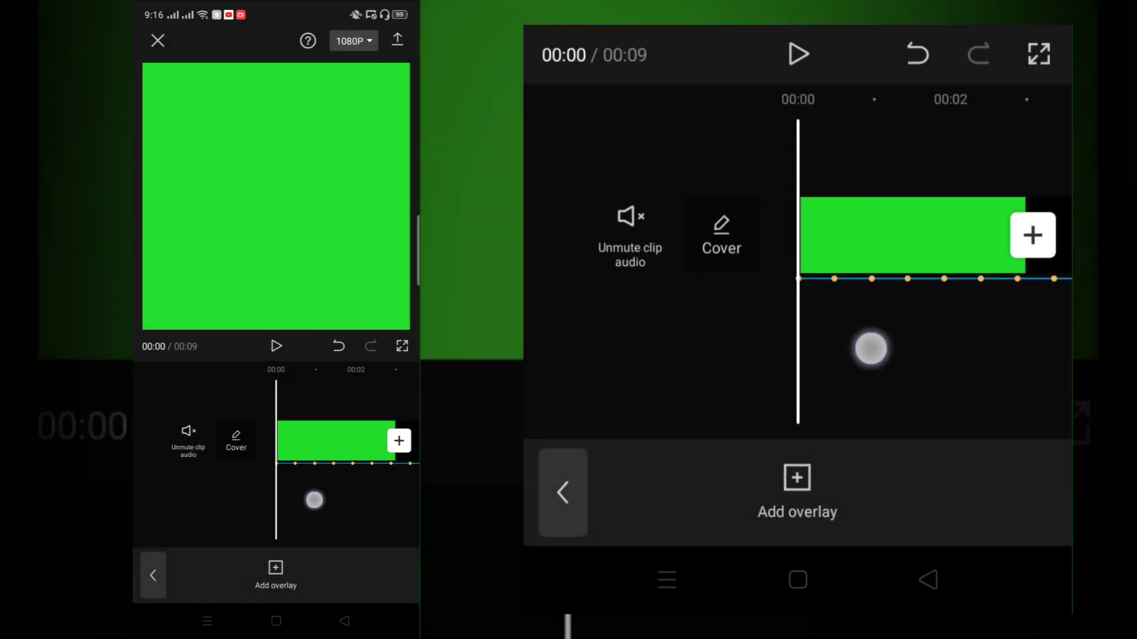
{"action": "left_click_drag", "start_coordinate": [925, 347], "coordinate": [799, 346]}
{"action": "left_click", "coordinate": [888, 235]}
{"action": "key", "text": "ctrl+z"}
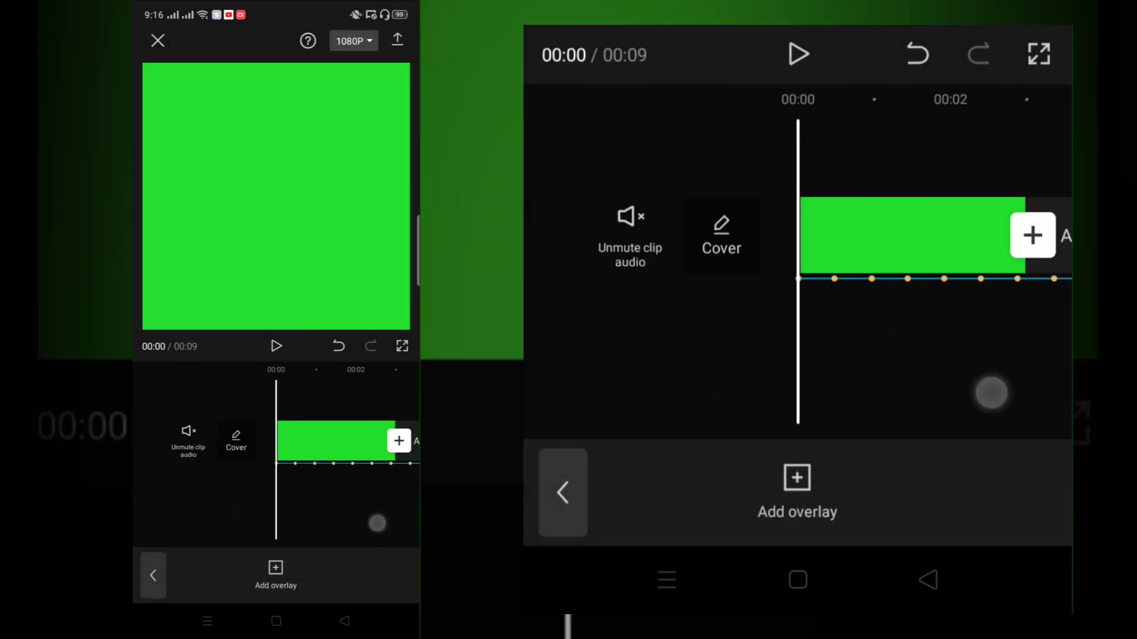
- Add the nine-screen anime video from Albums > Videos as an overlay, enlarged to fill the frame
{"action": "left_click", "coordinate": [562, 493]}
{"action": "left_click", "coordinate": [875, 482]}
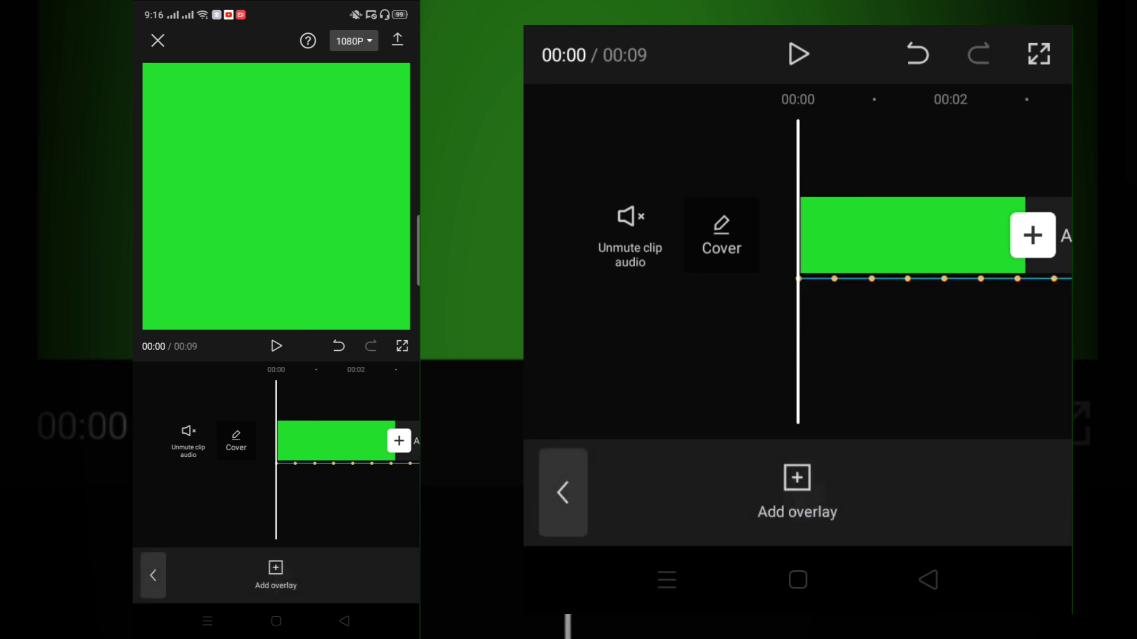
{"action": "left_click", "coordinate": [797, 488]}
{"action": "left_click", "coordinate": [218, 45]}
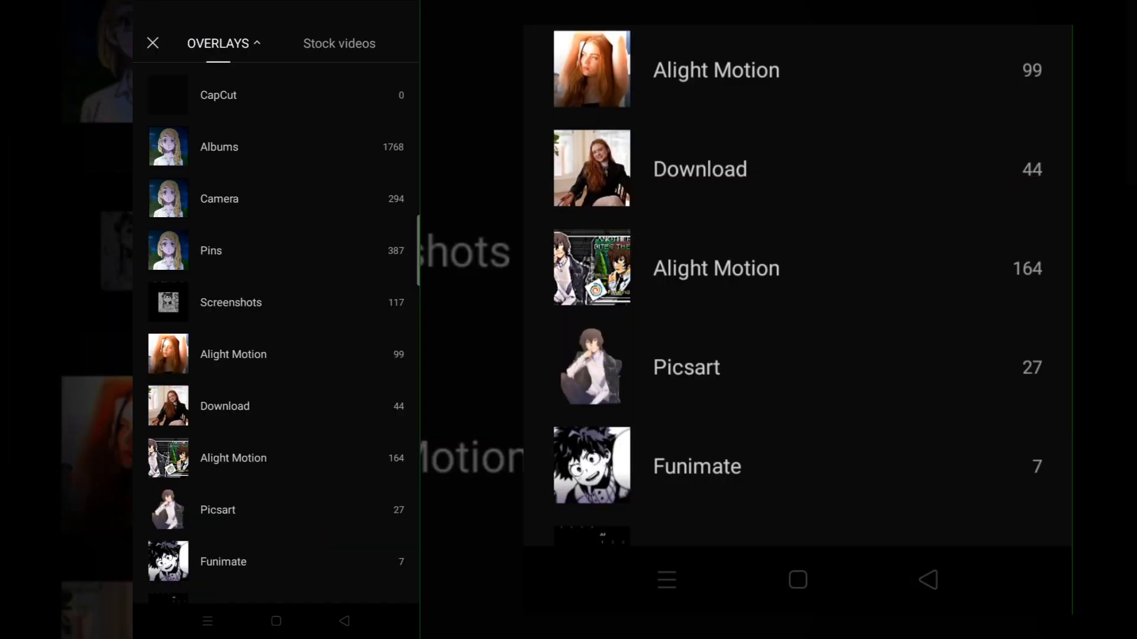
{"action": "left_click", "coordinate": [182, 148]}
{"action": "left_click", "coordinate": [240, 88]}
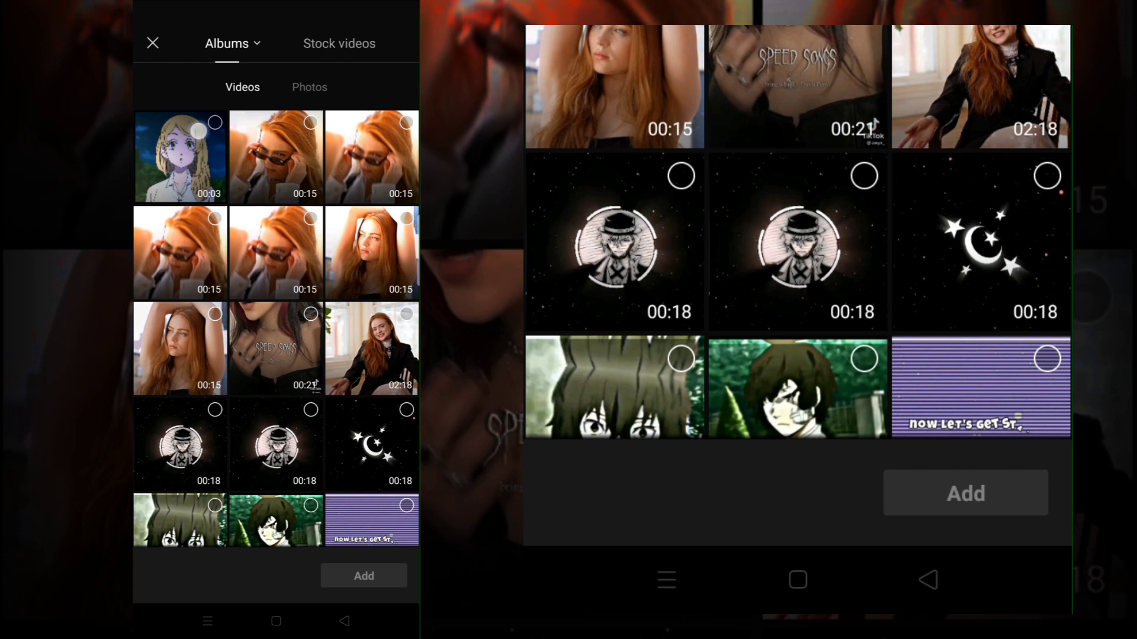
{"action": "left_click", "coordinate": [200, 131]}
{"action": "left_click", "coordinate": [365, 576]}
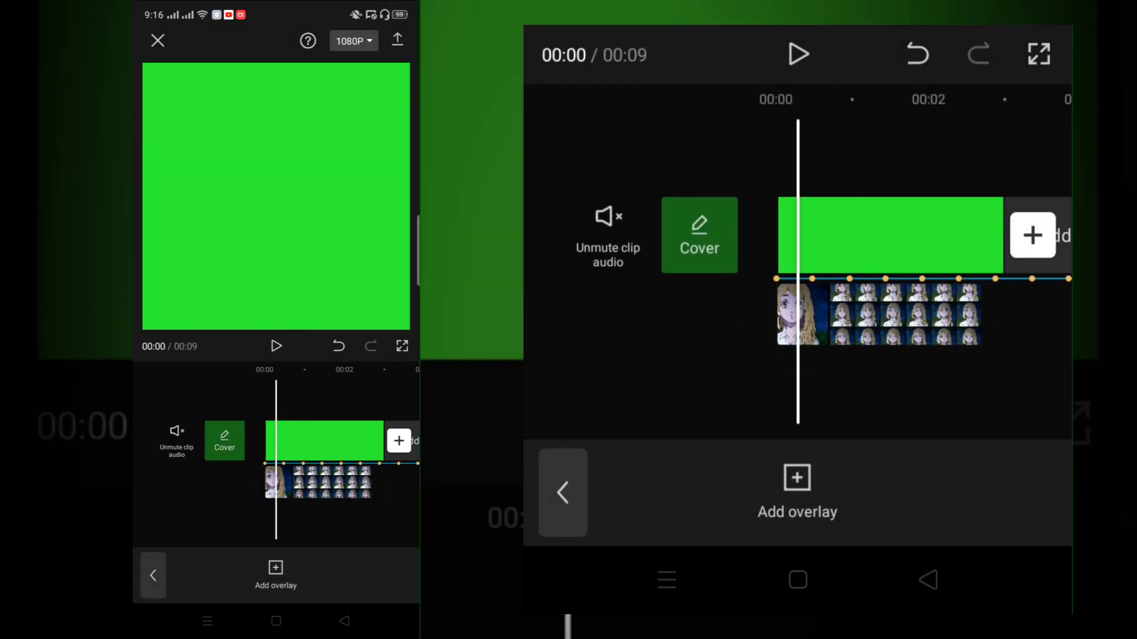
{"action": "left_click", "coordinate": [329, 483]}
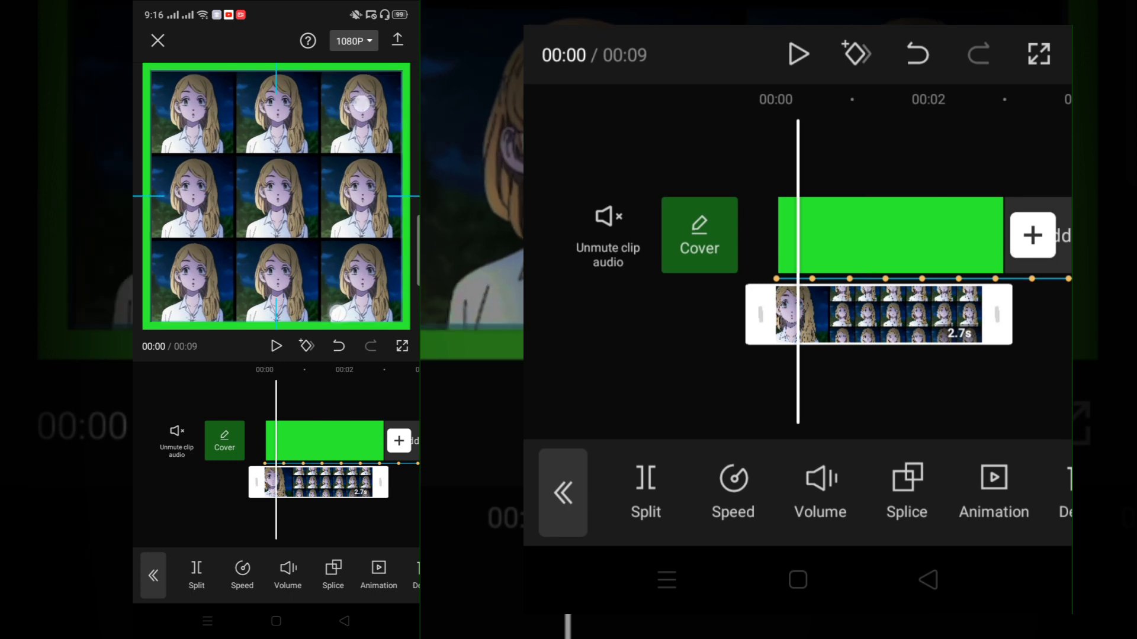
{"action": "left_click_drag", "start_coordinate": [333, 294], "coordinate": [342, 328]}
{"action": "scroll", "coordinate": [843, 498], "scroll_direction": "right", "scroll_amount": 8}
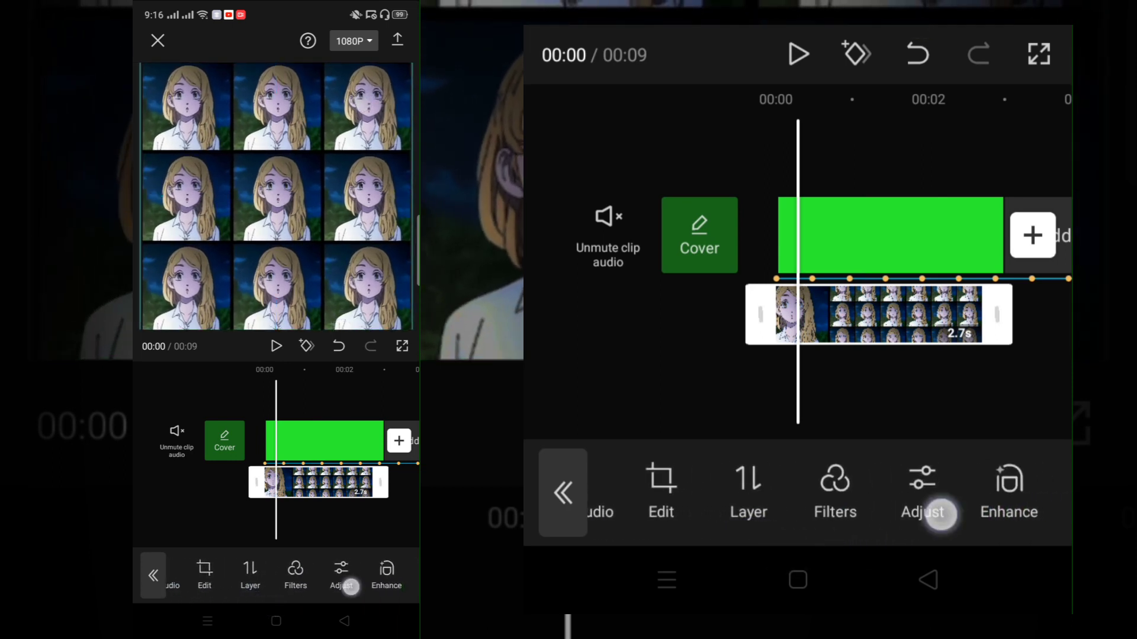
{"action": "scroll", "coordinate": [795, 532], "scroll_direction": "right", "scroll_amount": 5}
- Apply an inverted Rectangle mask shrunk to the grid's centre tile
{"action": "left_click", "coordinate": [885, 495]}
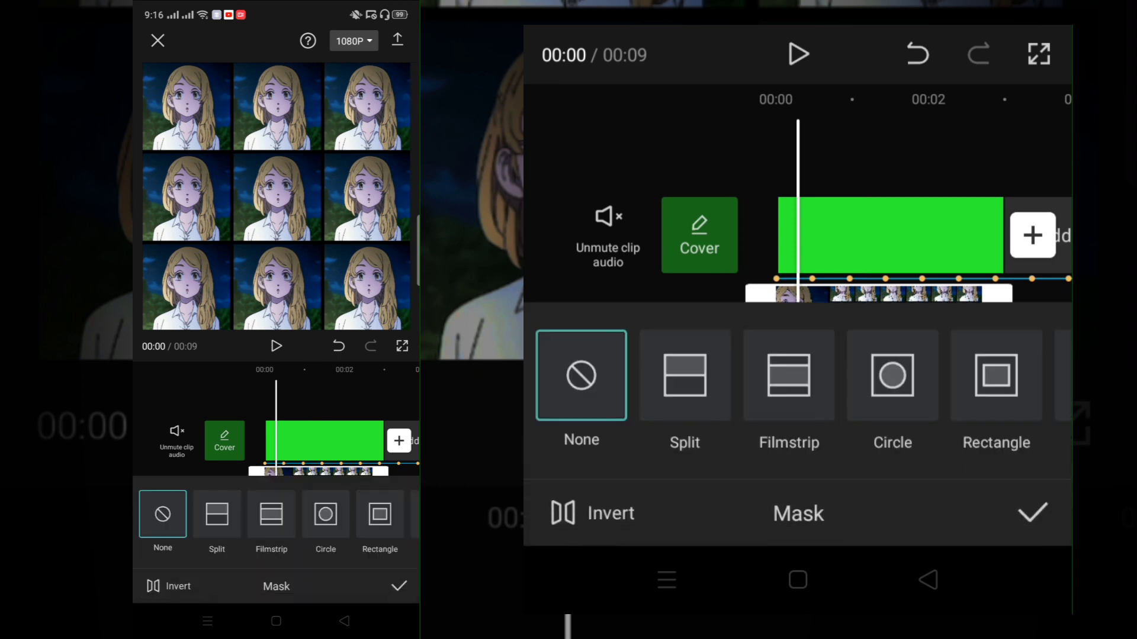
{"action": "left_click", "coordinate": [995, 375]}
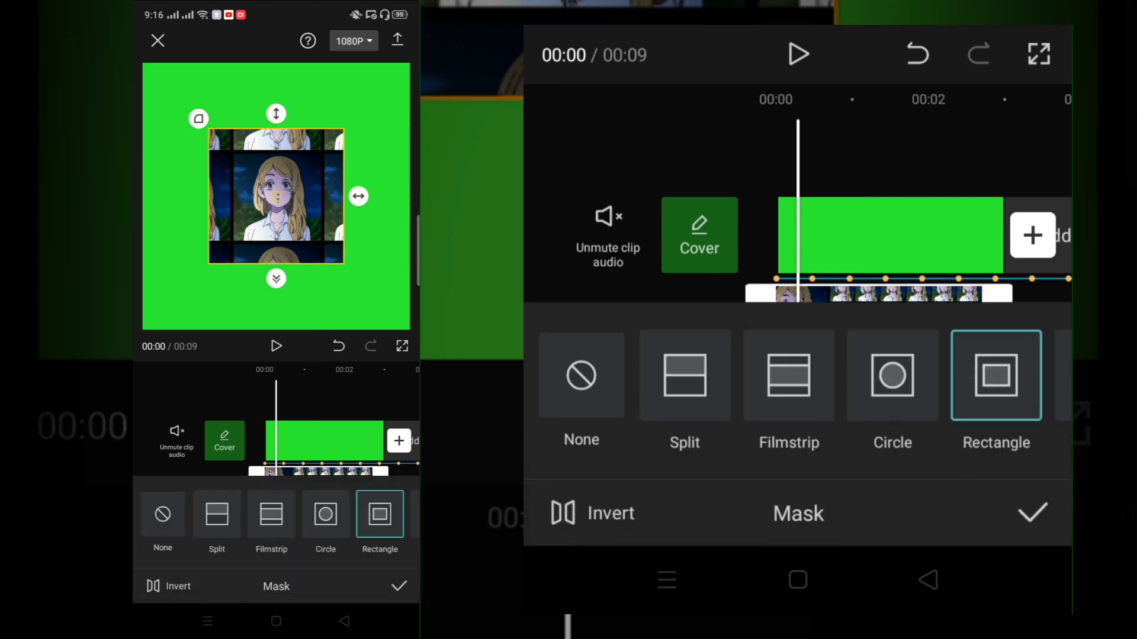
{"action": "left_click", "coordinate": [586, 513]}
{"action": "left_click_drag", "start_coordinate": [199, 118], "coordinate": [221, 149]}
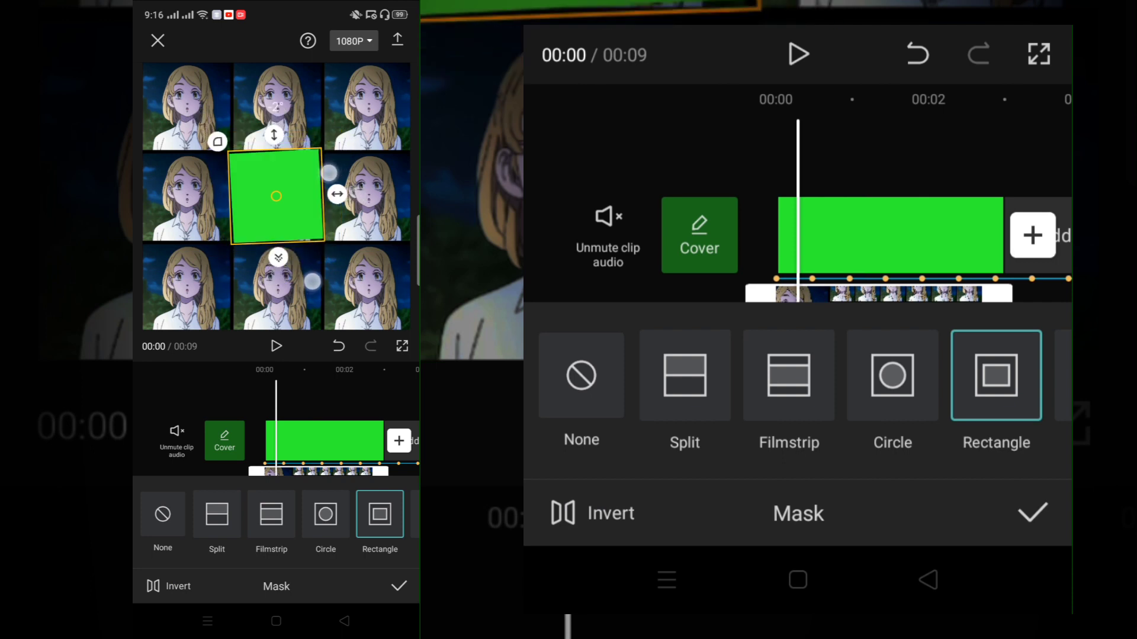
{"action": "left_click", "coordinate": [916, 54]}
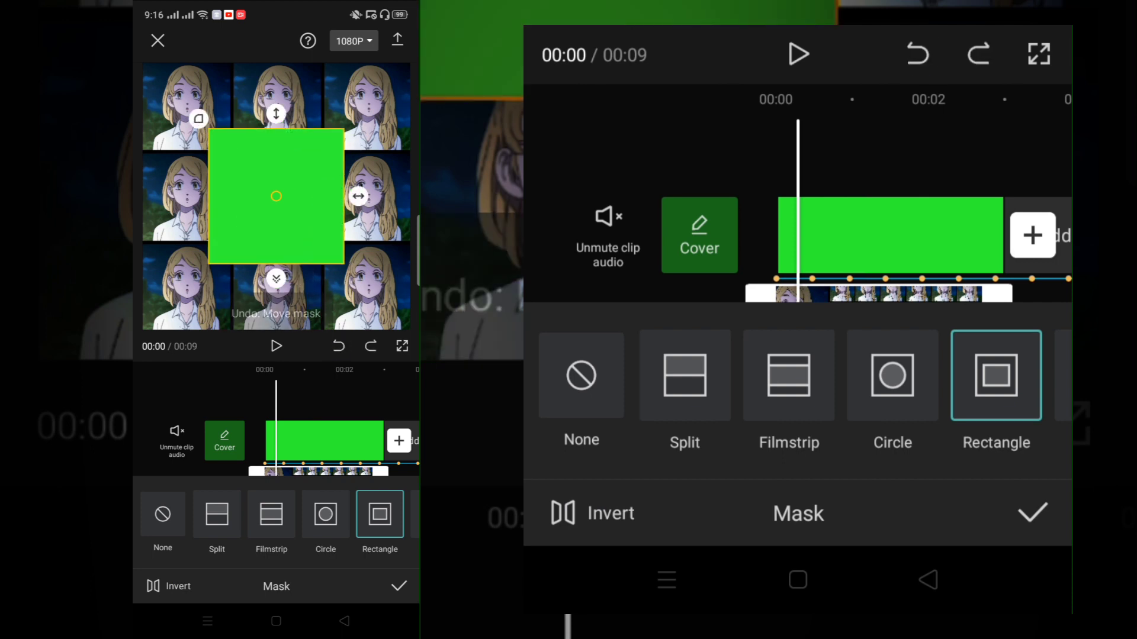
{"action": "left_click", "coordinate": [977, 54]}
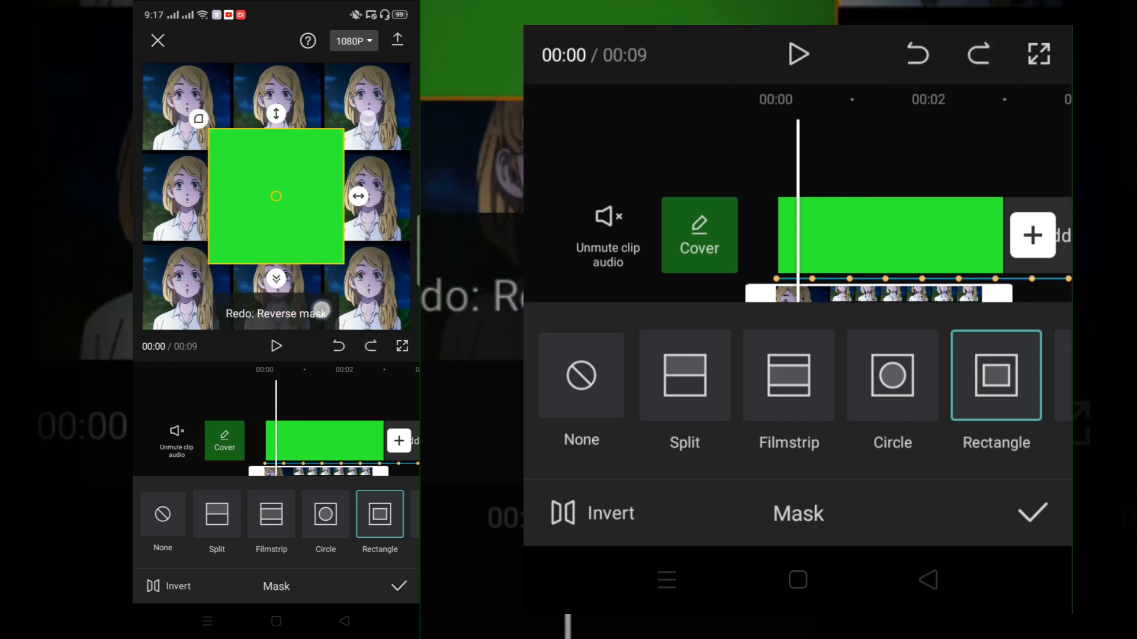
{"action": "left_click_drag", "start_coordinate": [198, 118], "coordinate": [226, 146]}
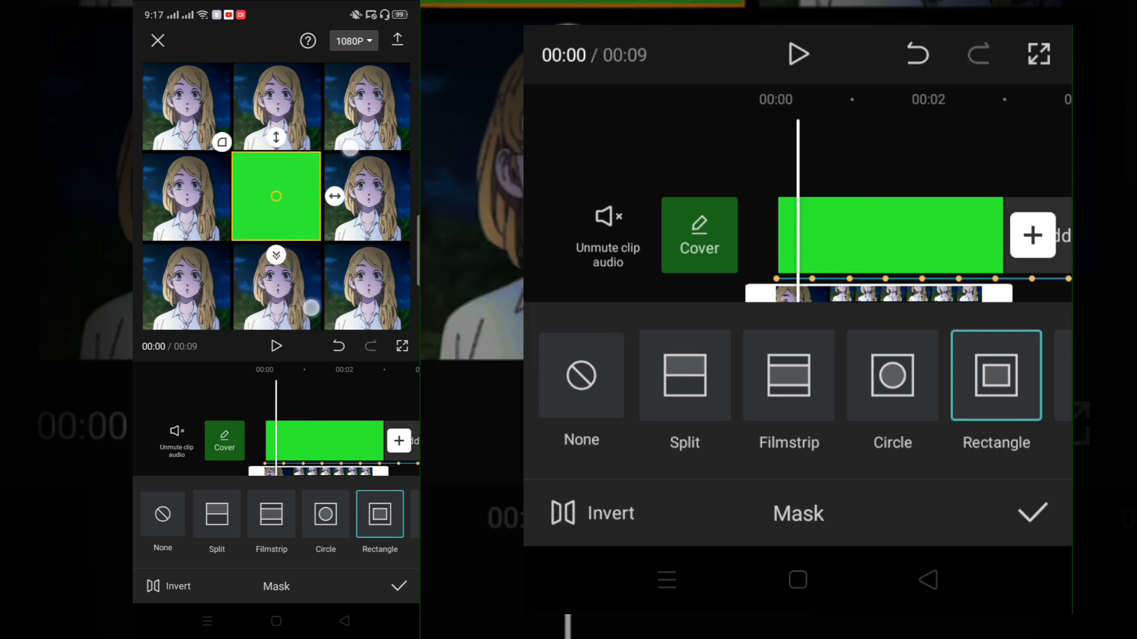
{"action": "left_click", "coordinate": [598, 514]}
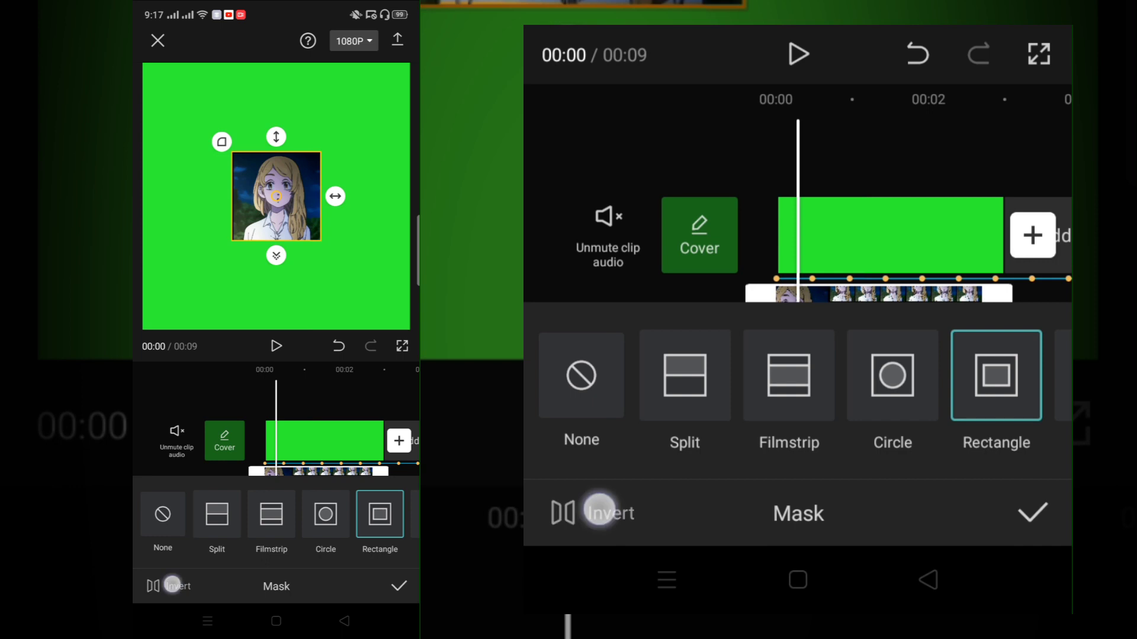
{"action": "left_click", "coordinate": [598, 513]}
{"action": "left_click", "coordinate": [1032, 514]}
- Delete the audio track
{"action": "left_click", "coordinate": [928, 384]}
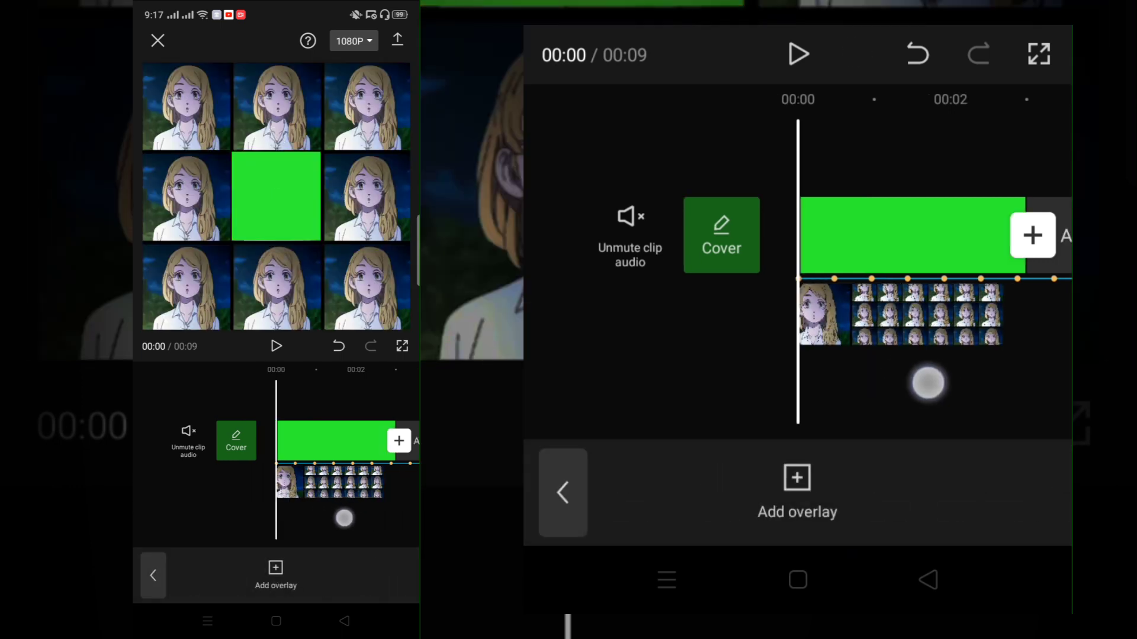
{"action": "left_click_drag", "start_coordinate": [981, 388], "coordinate": [764, 395]}
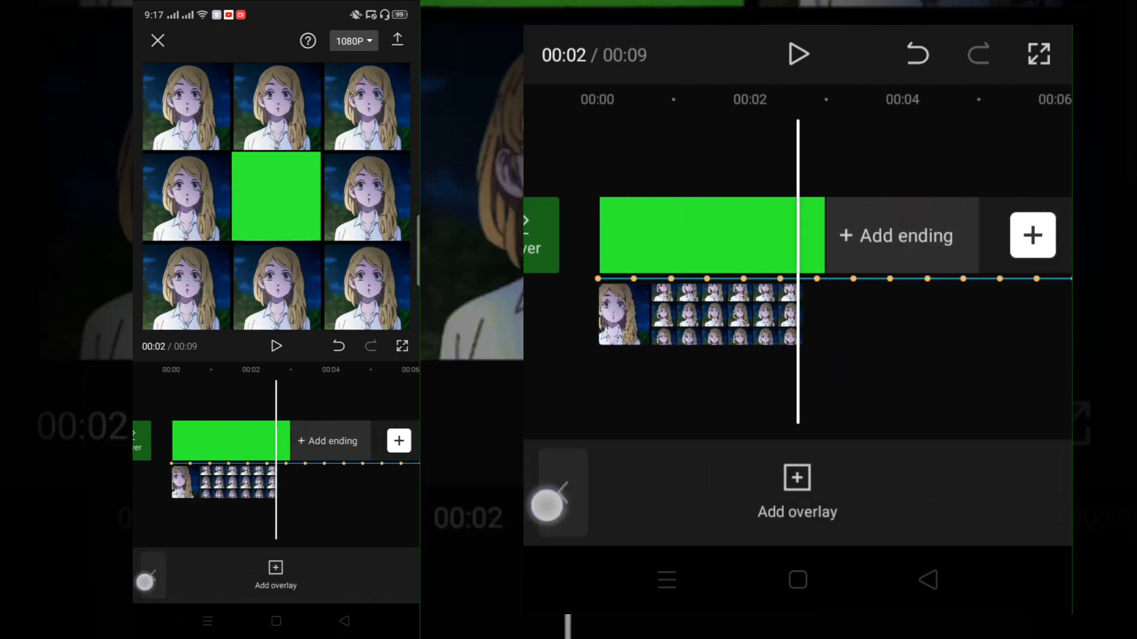
{"action": "left_click", "coordinate": [551, 502]}
{"action": "left_click", "coordinate": [921, 310]}
{"action": "left_click", "coordinate": [1027, 484]}
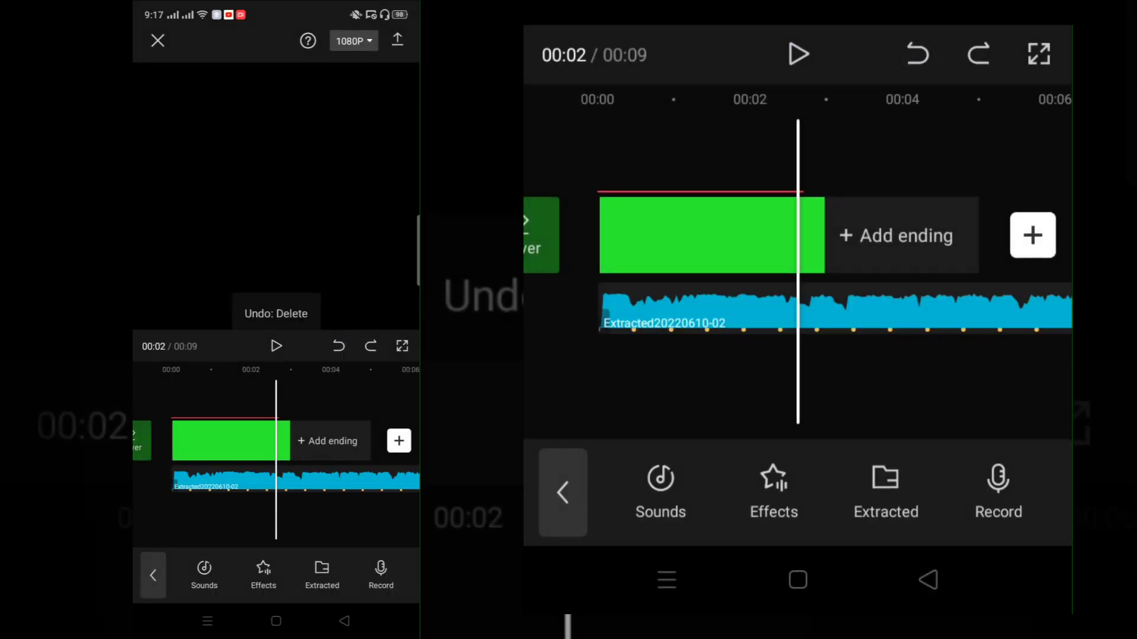
- Delete the masked overlay video
{"action": "left_click", "coordinate": [962, 487]}
{"action": "left_click", "coordinate": [562, 493]}
{"action": "left_click", "coordinate": [875, 488]}
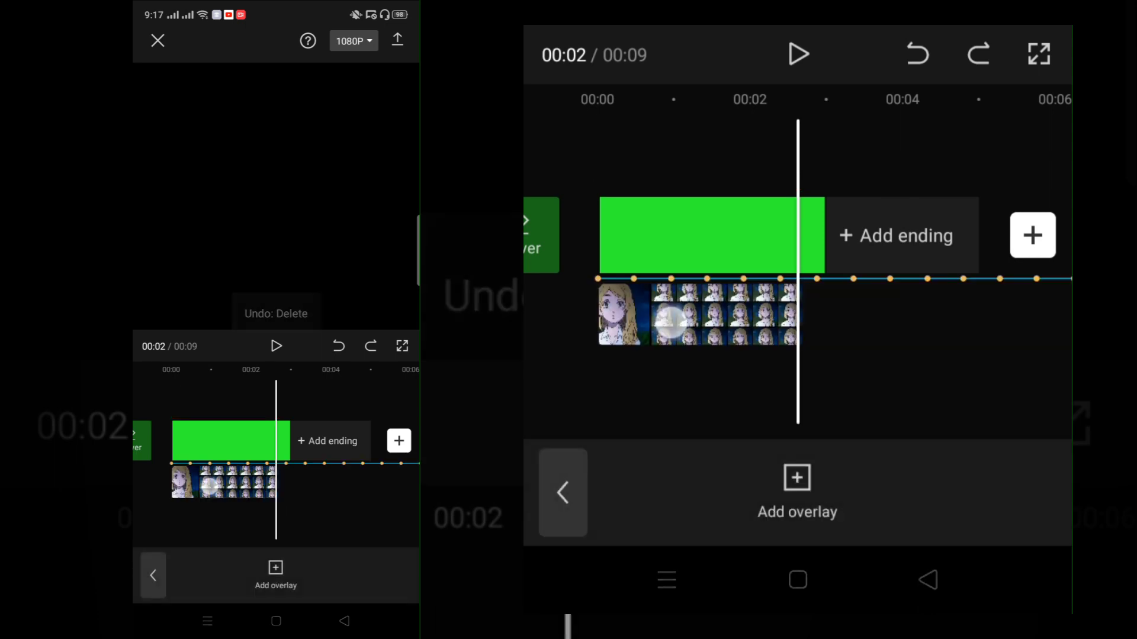
{"action": "left_click", "coordinate": [684, 316]}
{"action": "left_click", "coordinate": [1055, 480]}
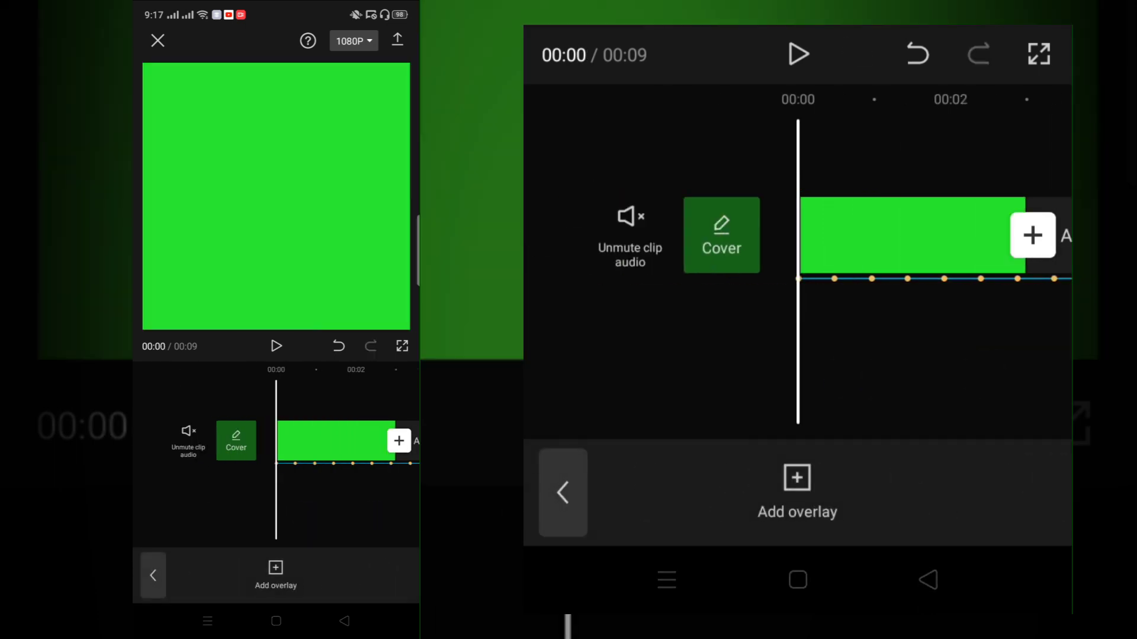
- Add the anime girl photo as a new overlay clip
{"action": "left_click", "coordinate": [797, 493]}
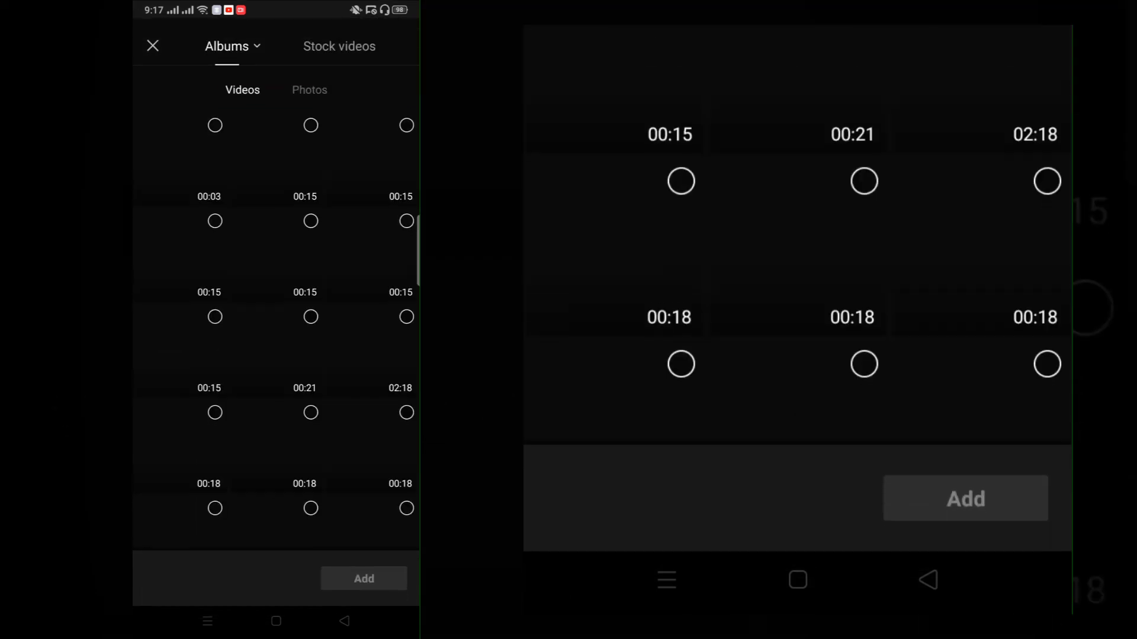
{"action": "left_click", "coordinate": [309, 86]}
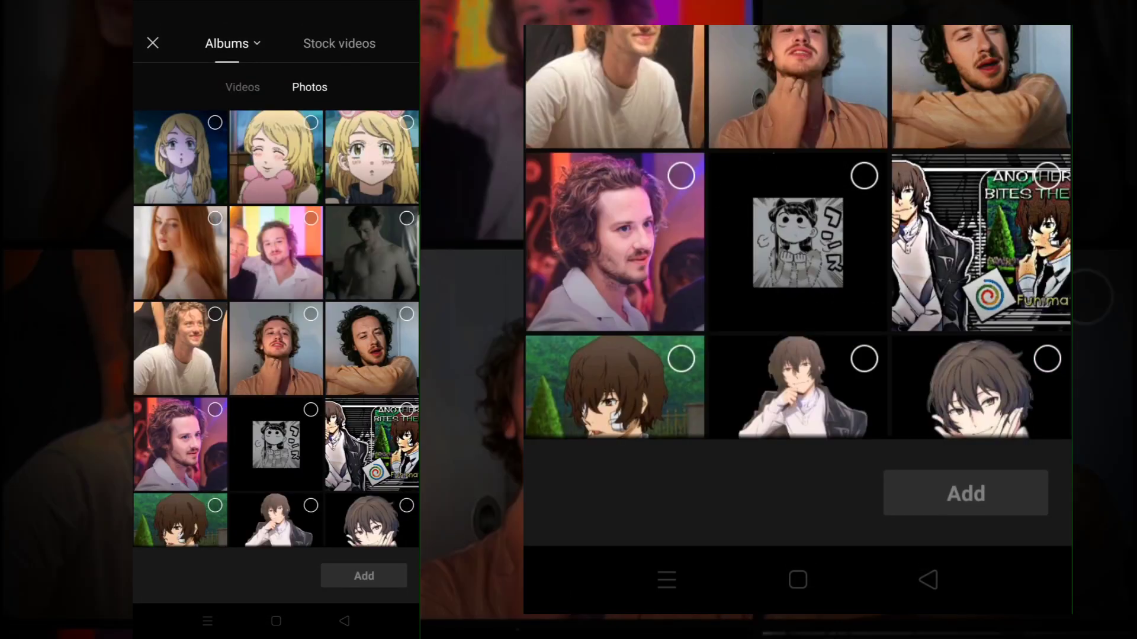
{"action": "left_click", "coordinate": [310, 121]}
{"action": "left_click", "coordinate": [966, 492]}
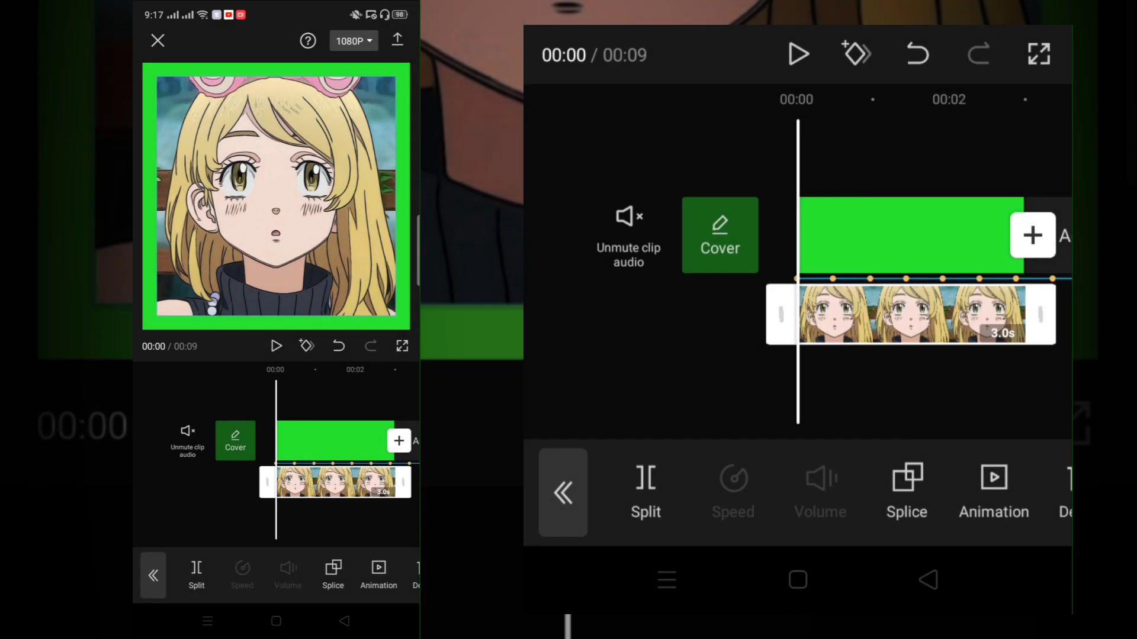
- Trim the green clip and the overlay photo to about 1.4 seconds
{"action": "left_click", "coordinate": [906, 236]}
{"action": "left_click_drag", "start_coordinate": [1022, 235], "coordinate": [832, 266]}
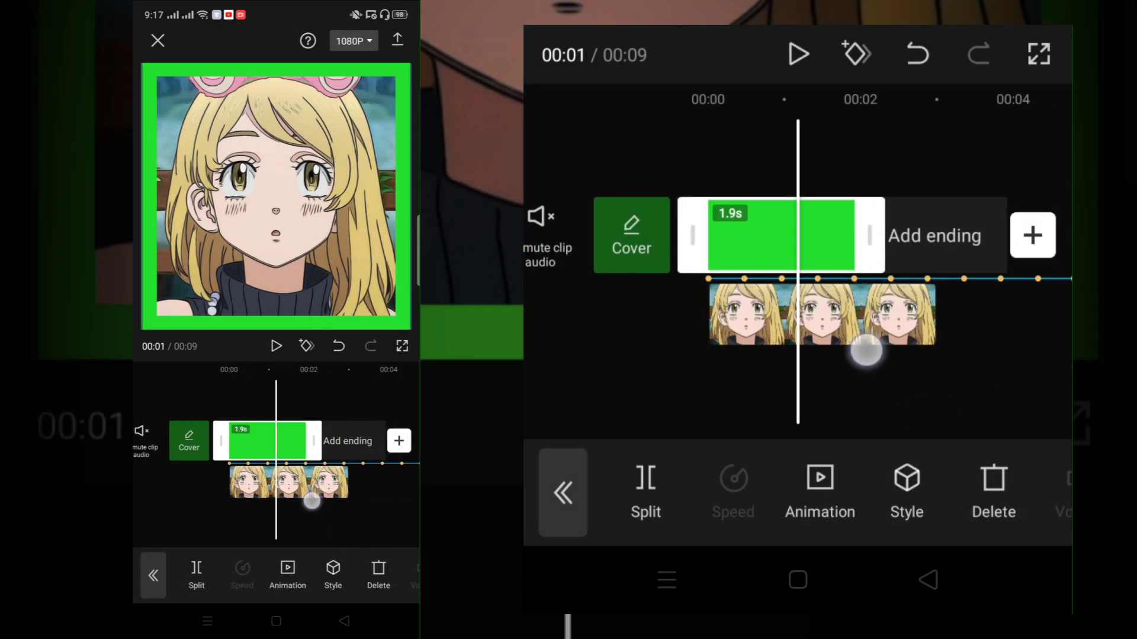
{"action": "left_click", "coordinate": [821, 316]}
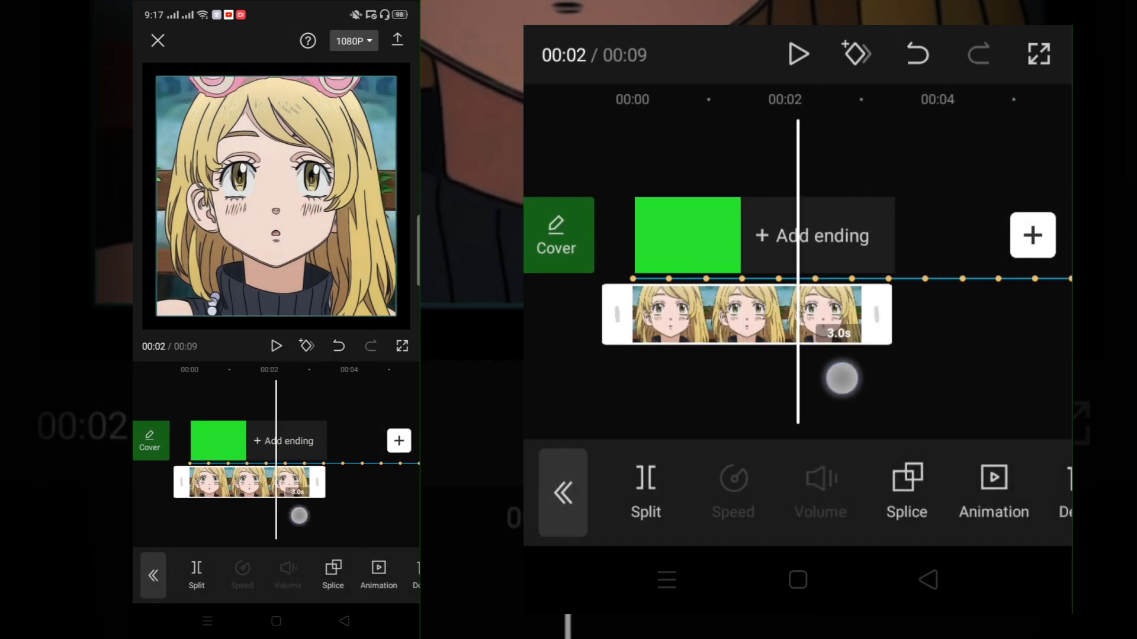
{"action": "mouse_move", "coordinate": [932, 315]}
{"action": "left_mouse_down"}
{"action": "mouse_move", "coordinate": [808, 350]}
{"action": "mouse_move", "coordinate": [924, 382]}
{"action": "left_mouse_up"}
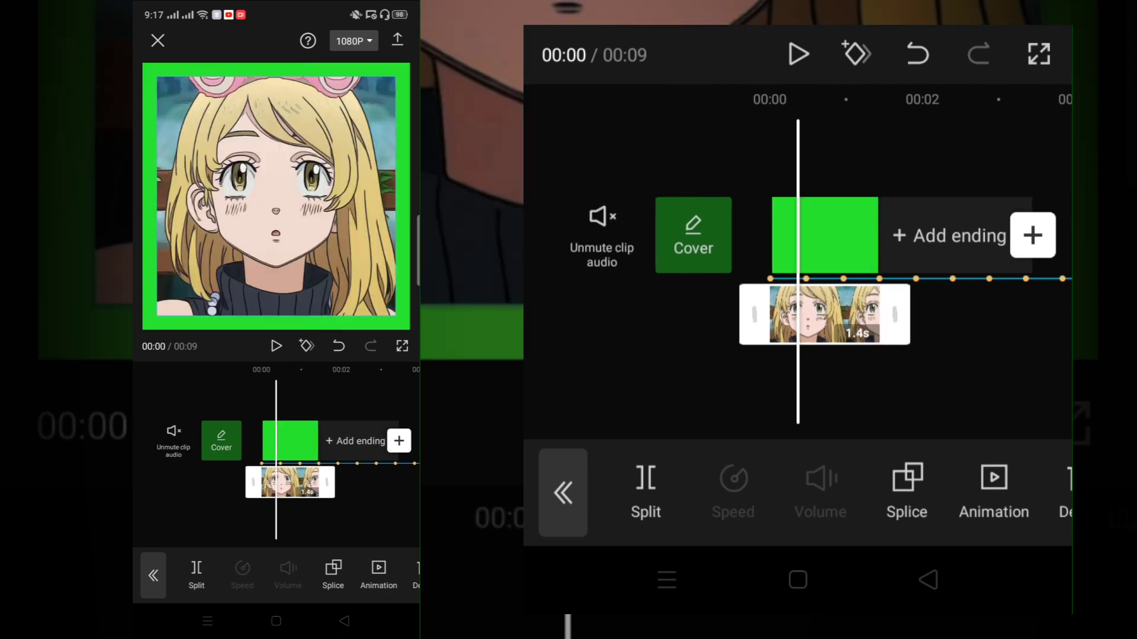
- Apply the Cube 4 combo animation to the overlay photo, after briefly trying Cube 5
{"action": "left_click", "coordinate": [975, 478]}
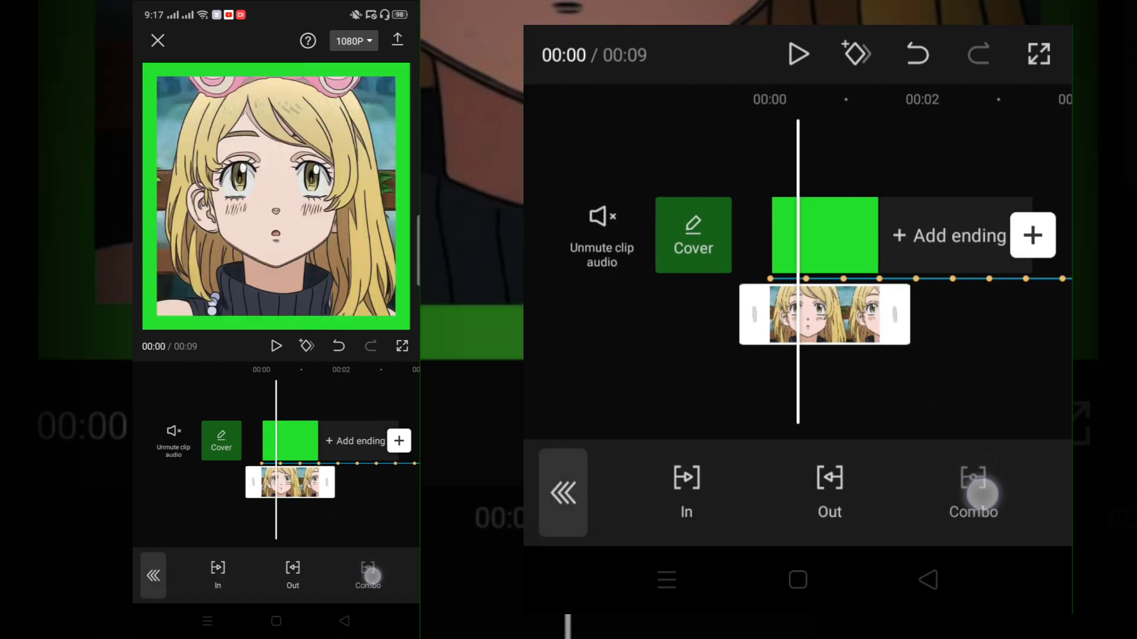
{"action": "left_click", "coordinate": [975, 489]}
{"action": "mouse_move", "coordinate": [978, 338]}
{"action": "left_mouse_down"}
{"action": "mouse_move", "coordinate": [622, 338]}
{"action": "mouse_move", "coordinate": [791, 413]}
{"action": "mouse_move", "coordinate": [623, 400]}
{"action": "mouse_move", "coordinate": [754, 427]}
{"action": "left_mouse_up"}
{"action": "left_click_drag", "start_coordinate": [888, 391], "coordinate": [755, 468]}
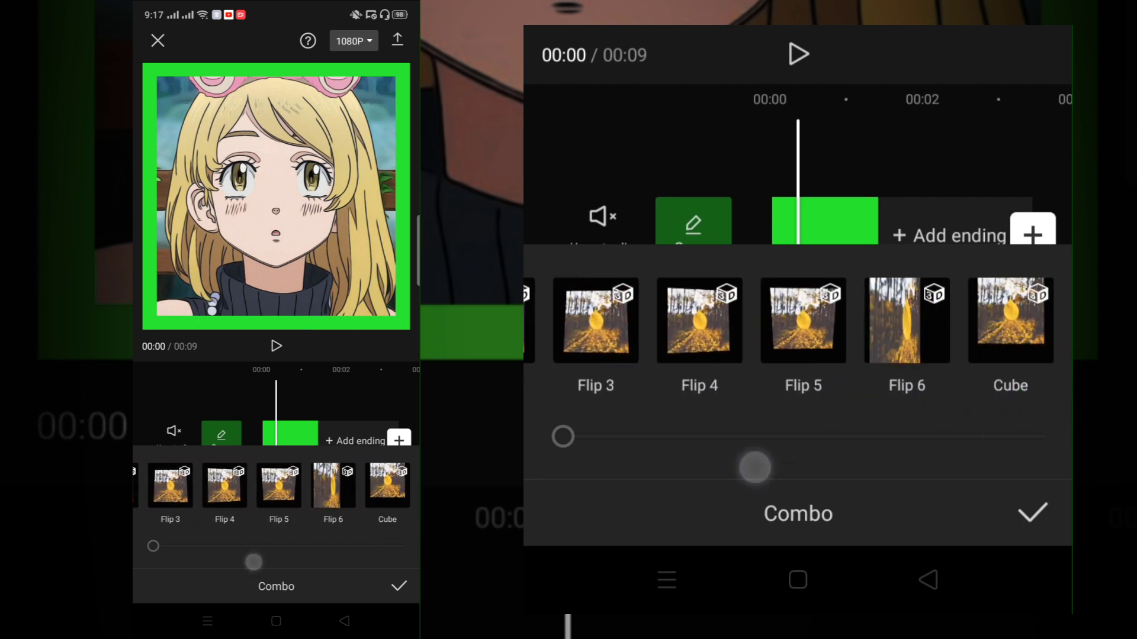
{"action": "left_click_drag", "start_coordinate": [1048, 339], "coordinate": [955, 340]}
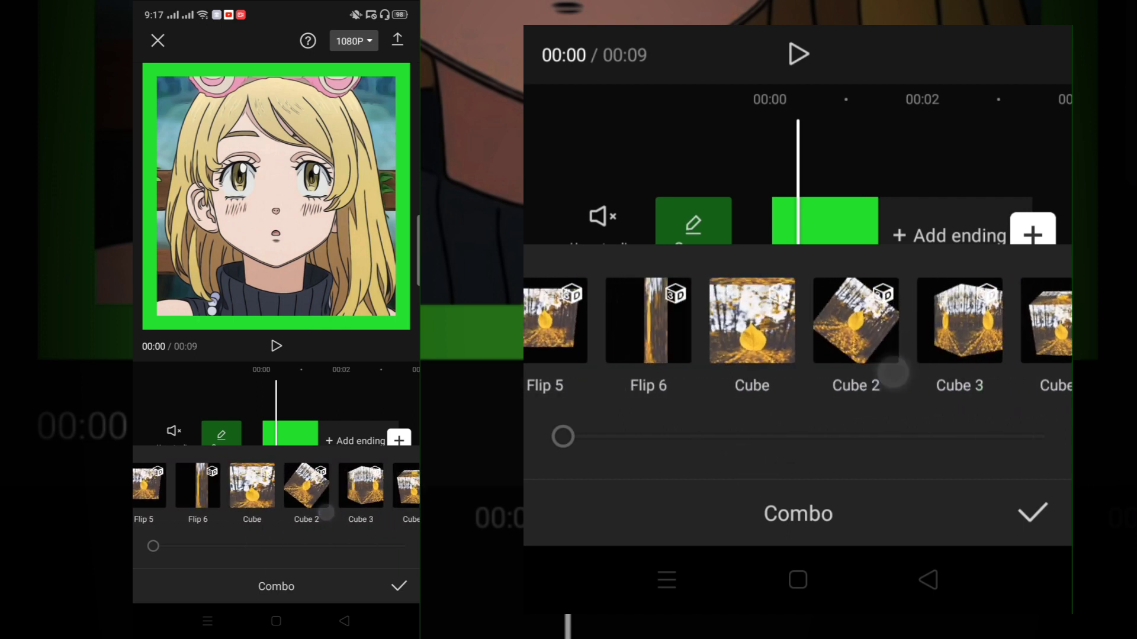
{"action": "left_click_drag", "start_coordinate": [884, 405], "coordinate": [779, 404]}
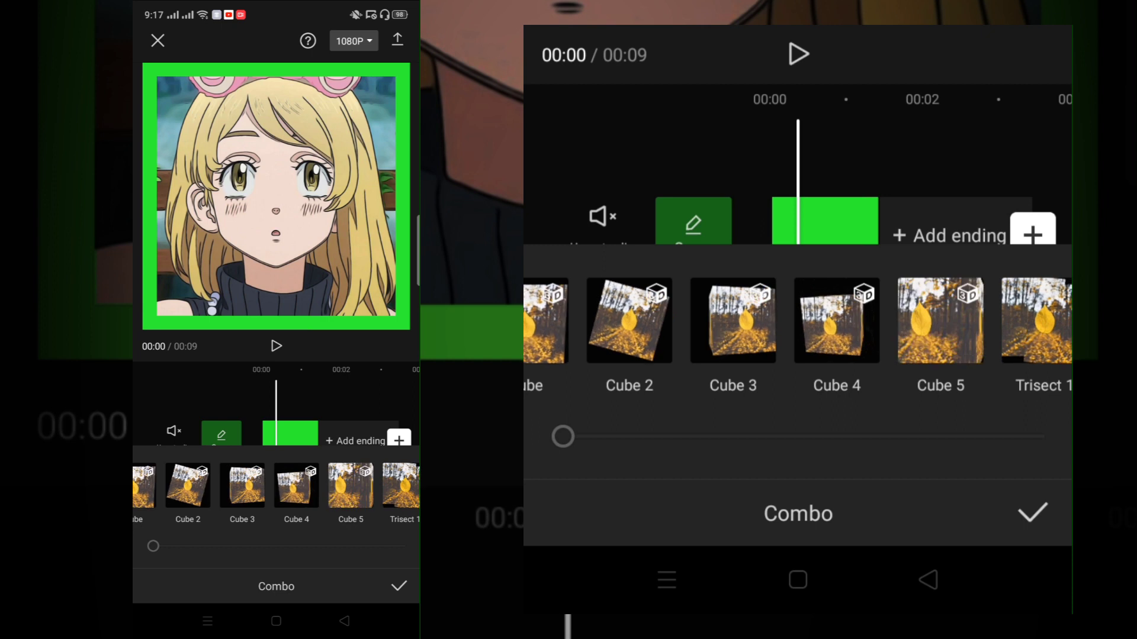
{"action": "left_click", "coordinate": [939, 321]}
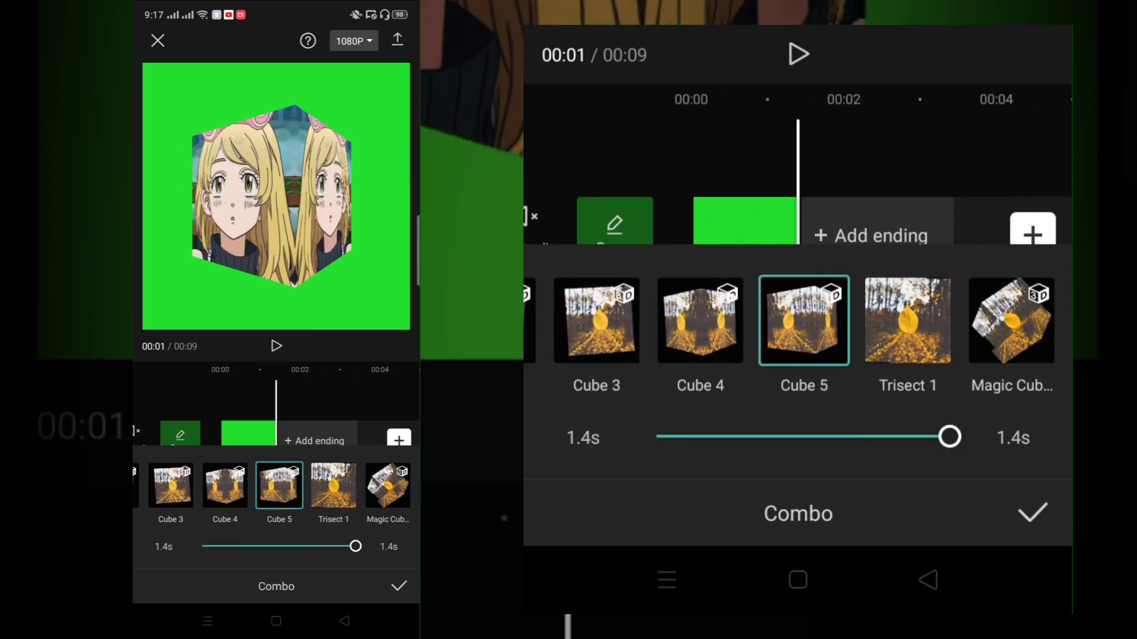
{"action": "left_click", "coordinate": [700, 322]}
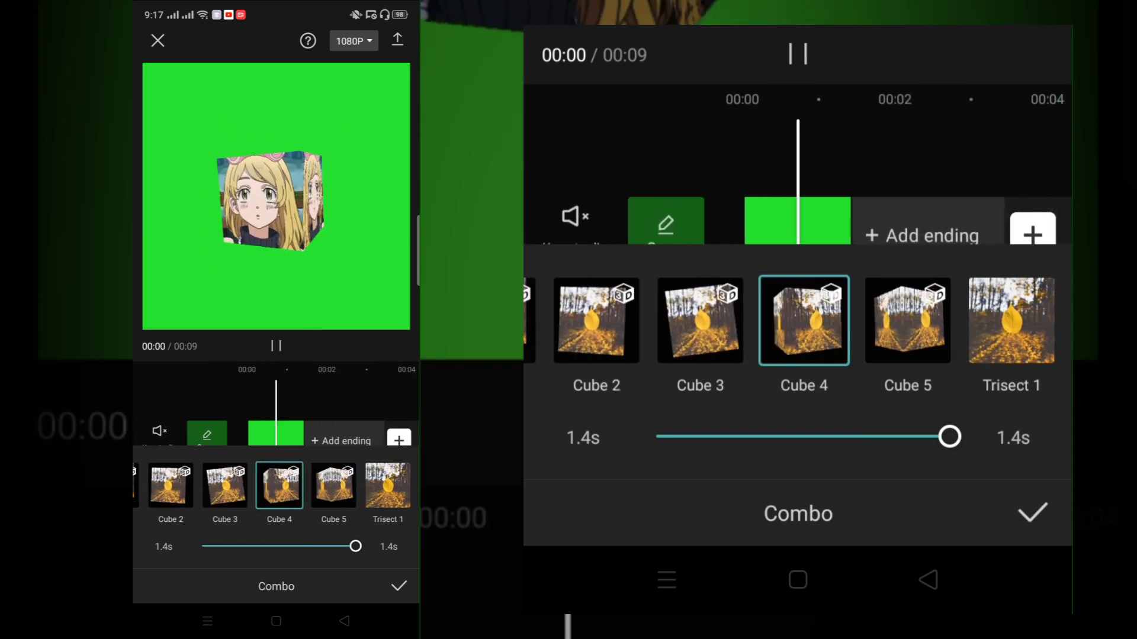
{"action": "left_click", "coordinate": [1032, 514]}
- Enlarge the cube overlay in the preview frame
{"action": "left_click", "coordinate": [926, 380]}
{"action": "left_click", "coordinate": [807, 313]}
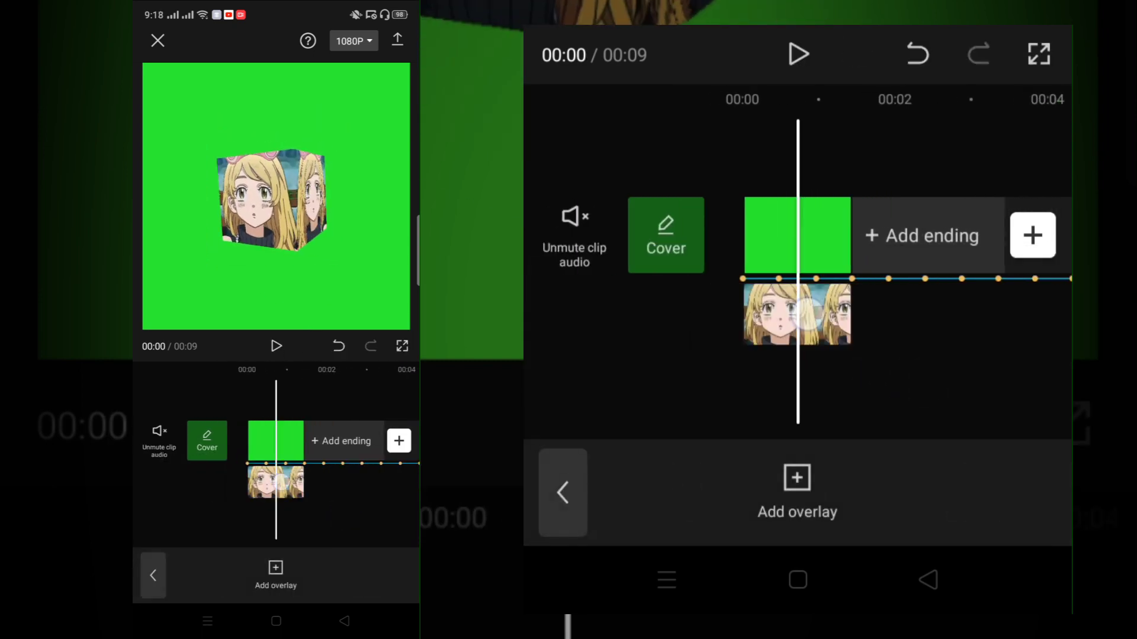
{"action": "left_click_drag", "start_coordinate": [348, 109], "coordinate": [382, 80]}
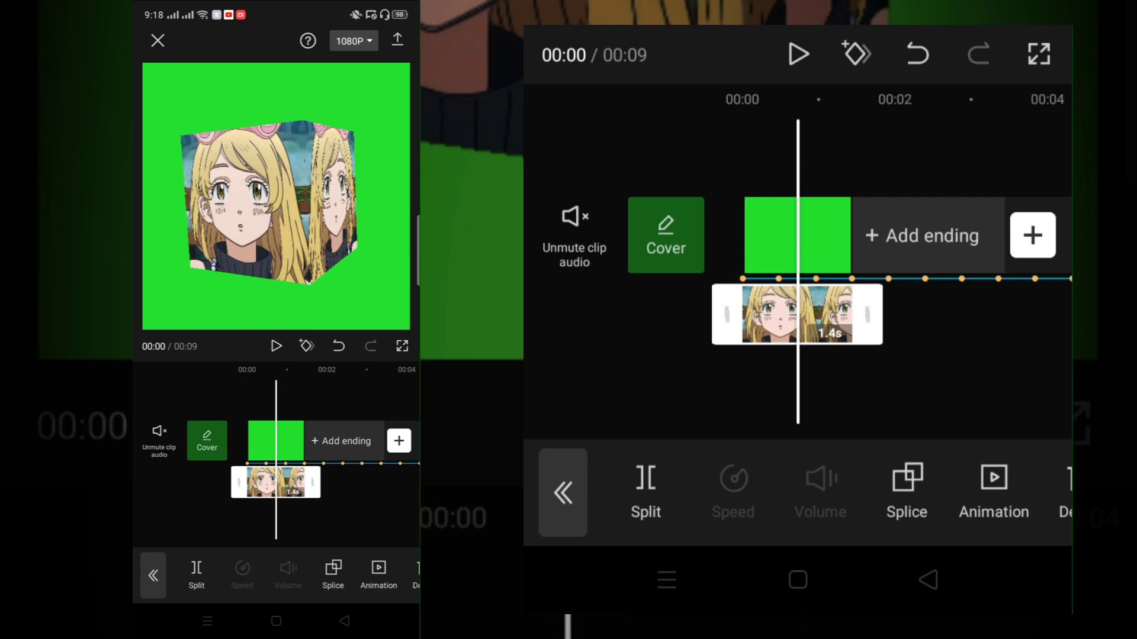
{"action": "left_click_drag", "start_coordinate": [995, 511], "coordinate": [737, 510]}
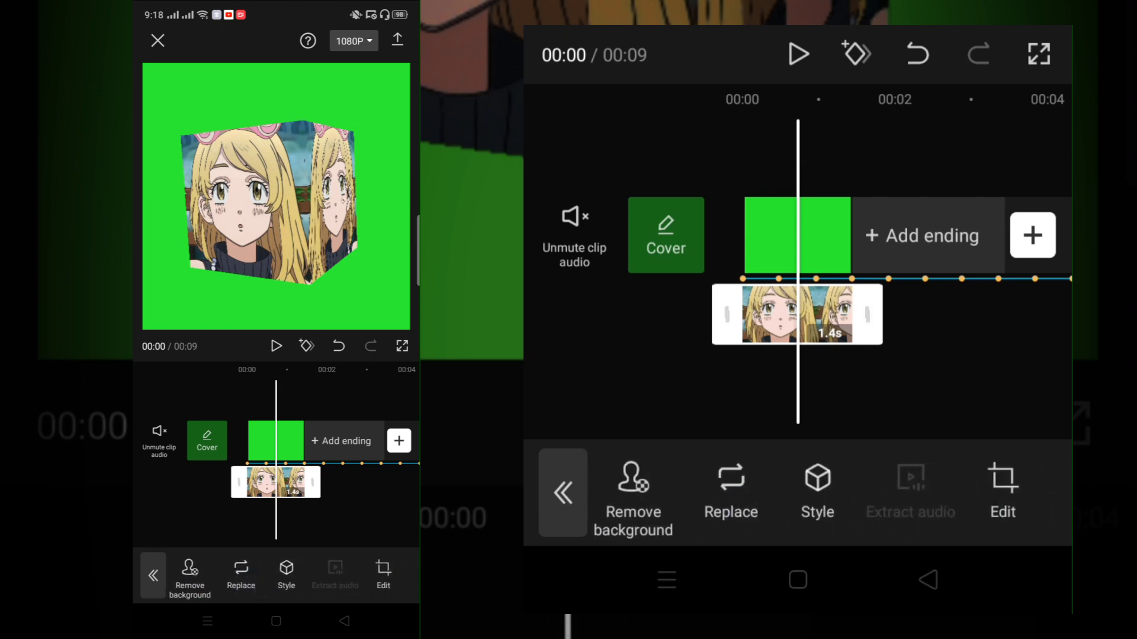
- Copy the overlay onto a new track beneath the original, then select the upper clip
{"action": "left_click_drag", "start_coordinate": [995, 497], "coordinate": [622, 497]}
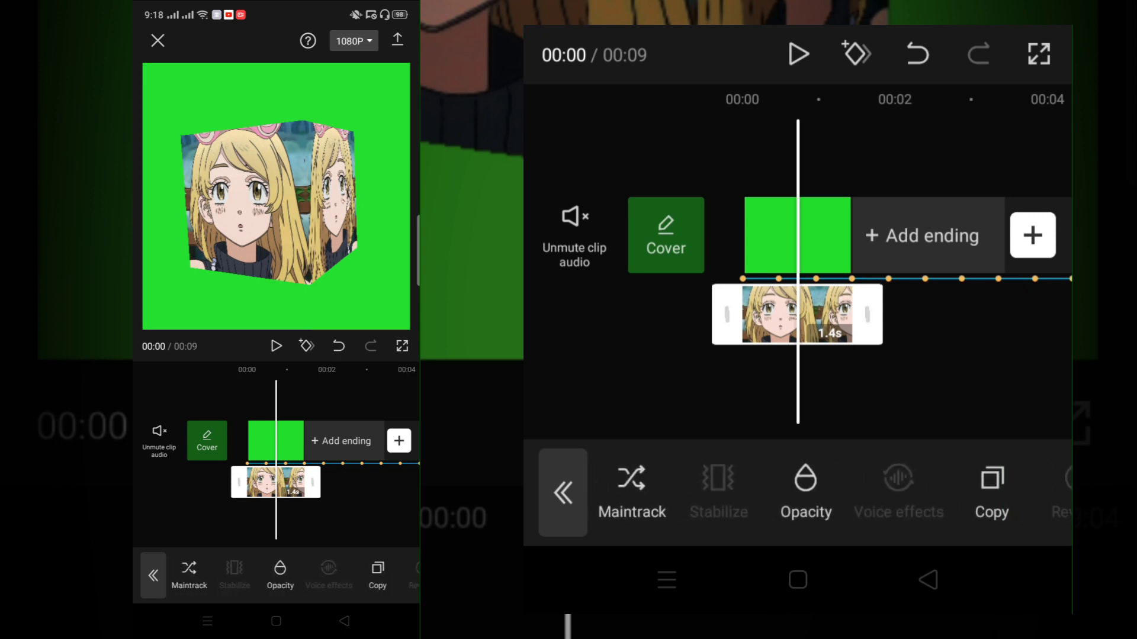
{"action": "left_click", "coordinate": [960, 504]}
{"action": "left_click_drag", "start_coordinate": [876, 313], "coordinate": [737, 377]}
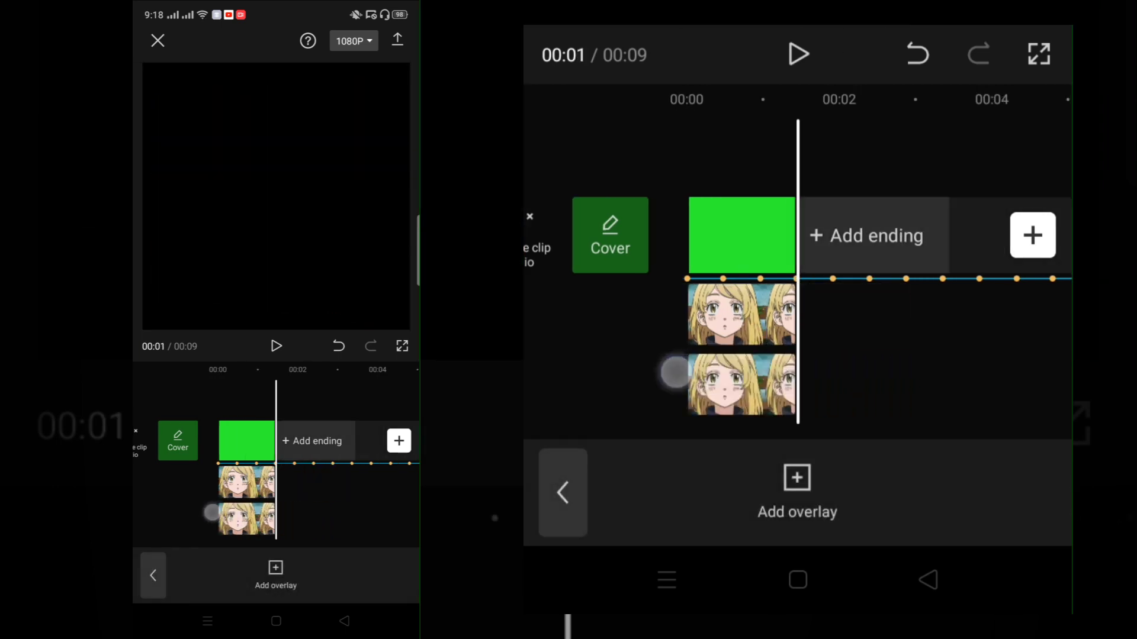
{"action": "left_click", "coordinate": [820, 331]}
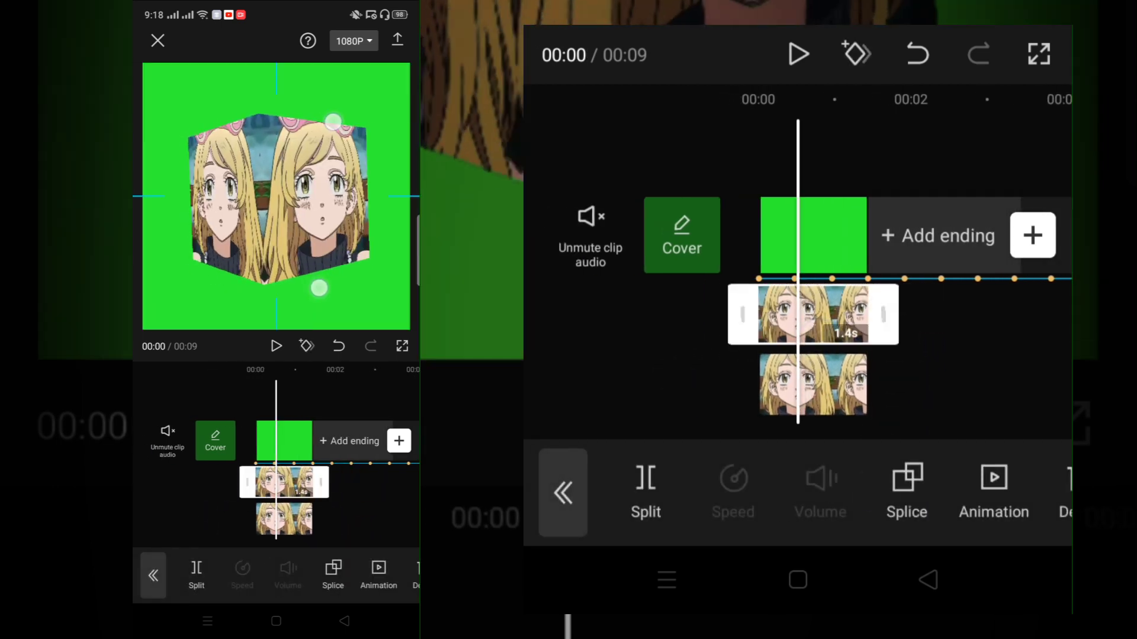
{"action": "left_click_drag", "start_coordinate": [889, 514], "coordinate": [773, 514]}
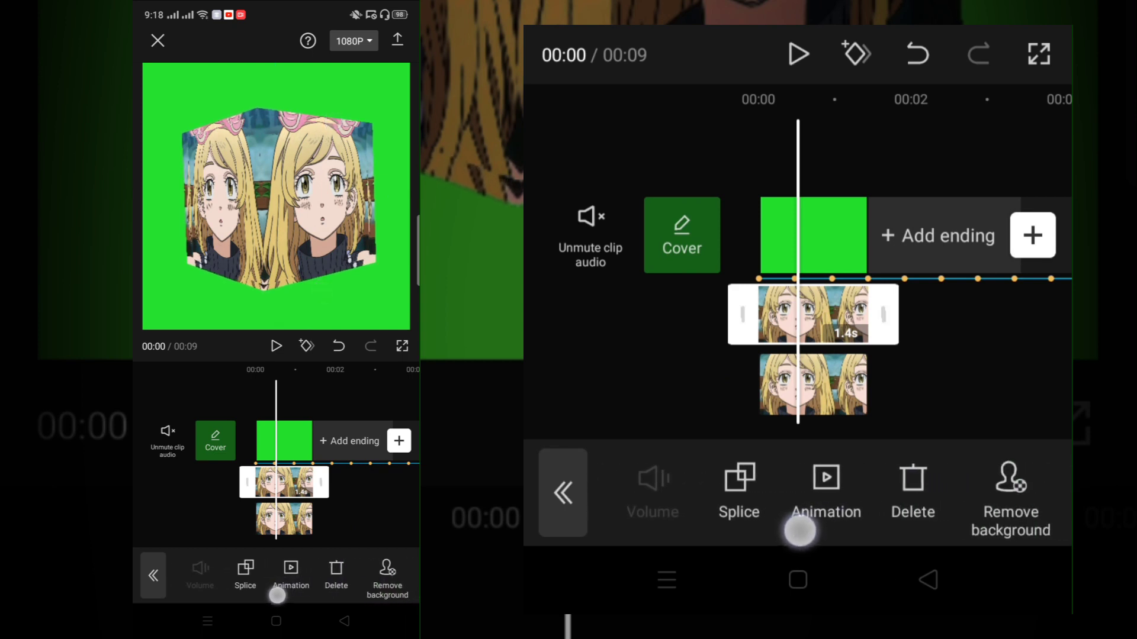
{"action": "left_click_drag", "start_coordinate": [844, 514], "coordinate": [728, 513]}
{"action": "left_click_drag", "start_coordinate": [889, 533], "coordinate": [773, 532]}
{"action": "left_click_drag", "start_coordinate": [844, 533], "coordinate": [689, 551]}
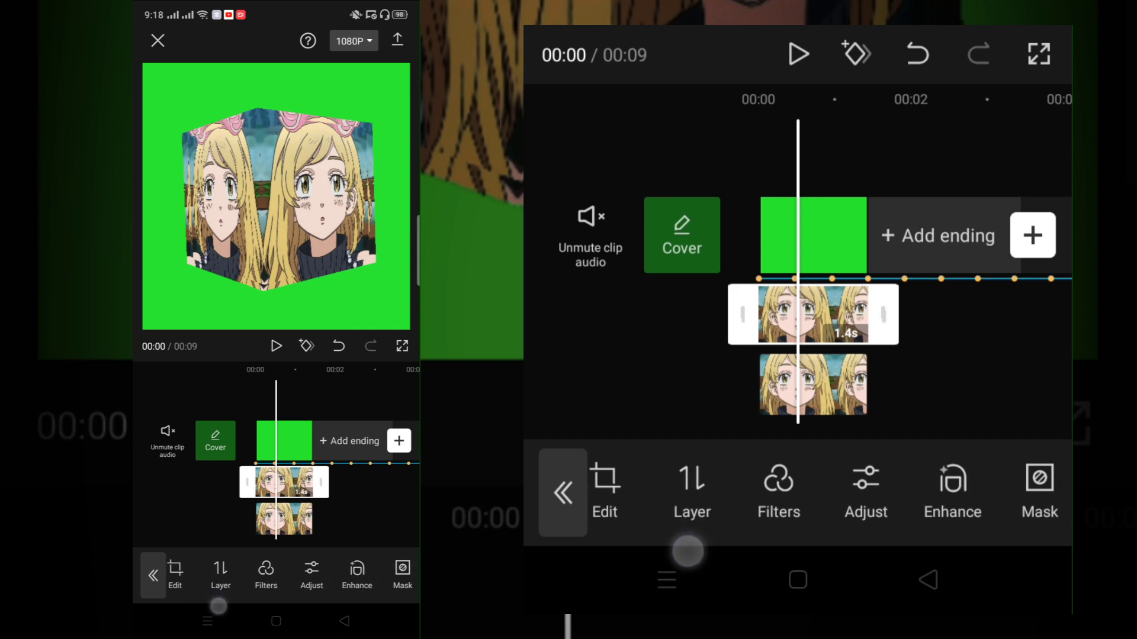
- Set the upper overlay's Contrast to 50, Exposure to minimum and Brightness near 0
{"action": "left_click", "coordinate": [866, 493]}
{"action": "left_click_drag", "start_coordinate": [851, 430], "coordinate": [1038, 429]}
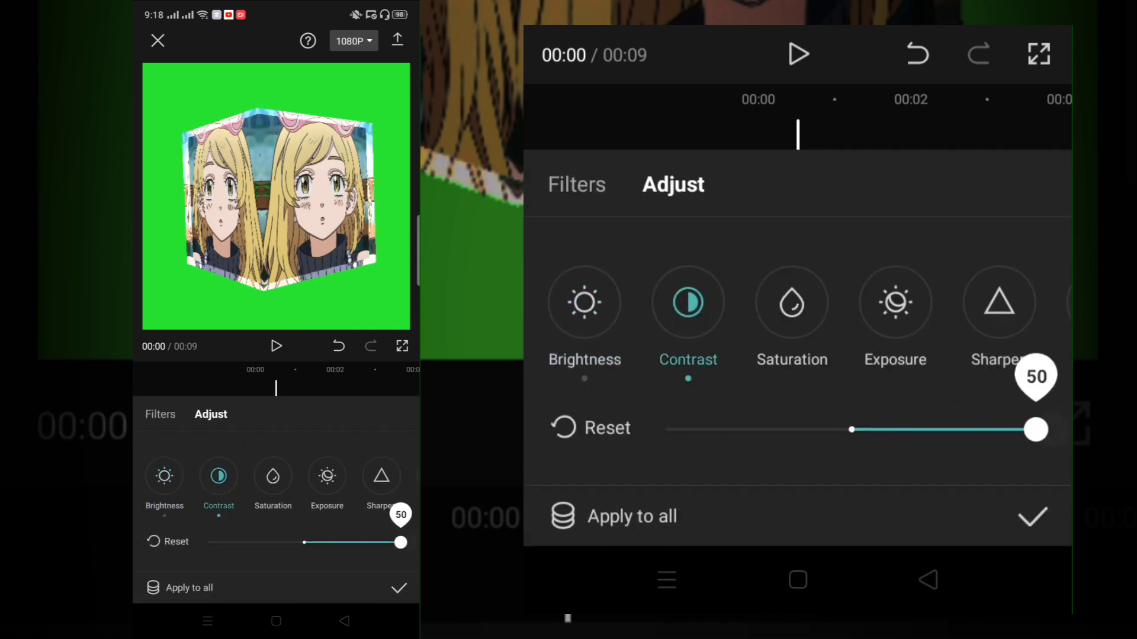
{"action": "left_click", "coordinate": [895, 302]}
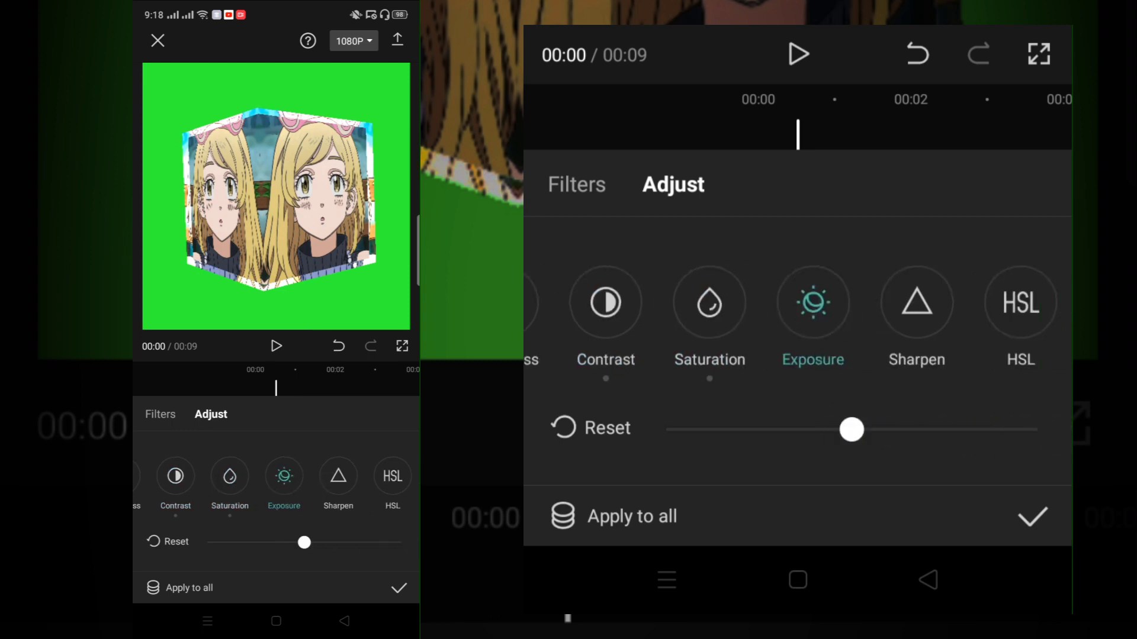
{"action": "left_click_drag", "start_coordinate": [753, 439], "coordinate": [598, 479]}
{"action": "scroll", "coordinate": [799, 320], "scroll_direction": "left", "scroll_amount": 2}
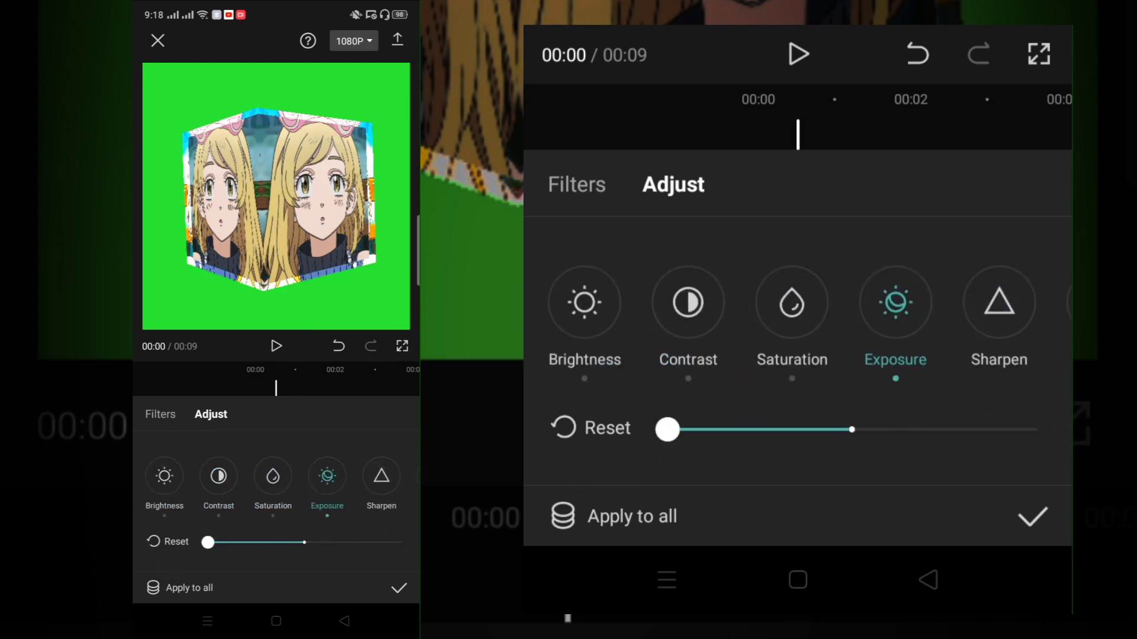
{"action": "left_click_drag", "start_coordinate": [1036, 429], "coordinate": [667, 430]}
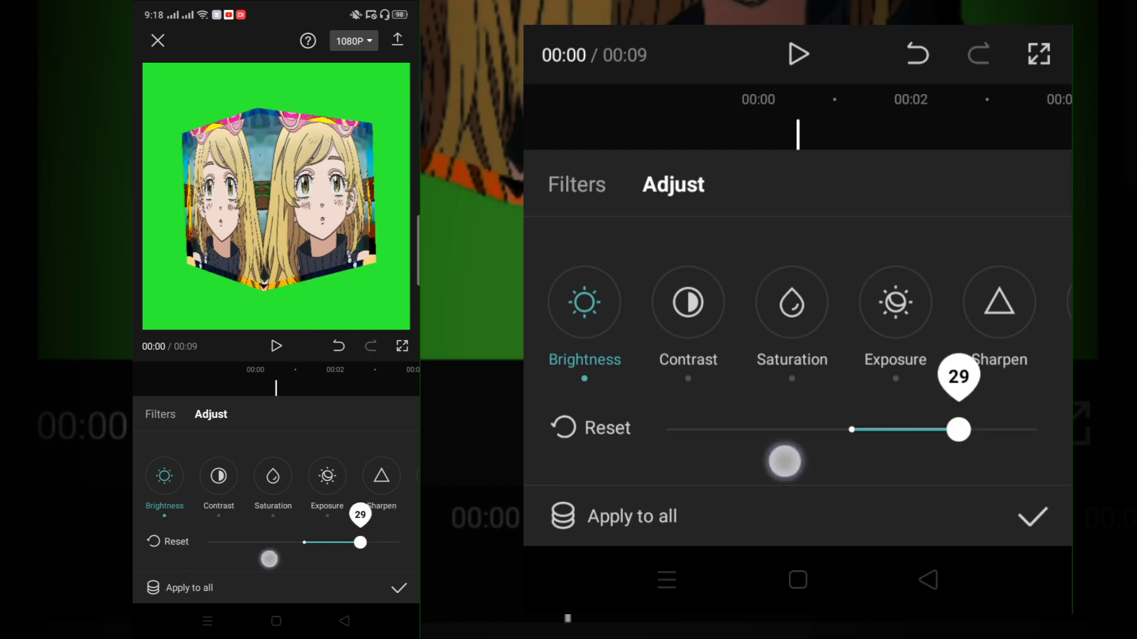
{"action": "mouse_move", "coordinate": [760, 495]}
{"action": "left_mouse_down"}
{"action": "mouse_move", "coordinate": [868, 515]}
{"action": "mouse_move", "coordinate": [819, 518]}
{"action": "left_mouse_up"}
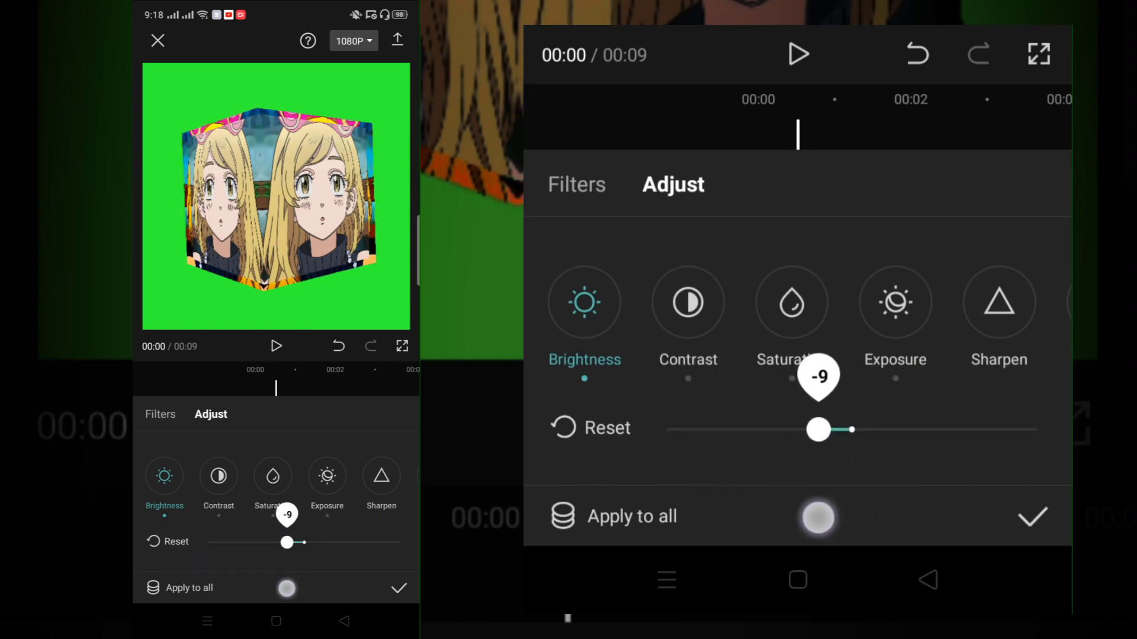
{"action": "left_click", "coordinate": [1032, 511]}
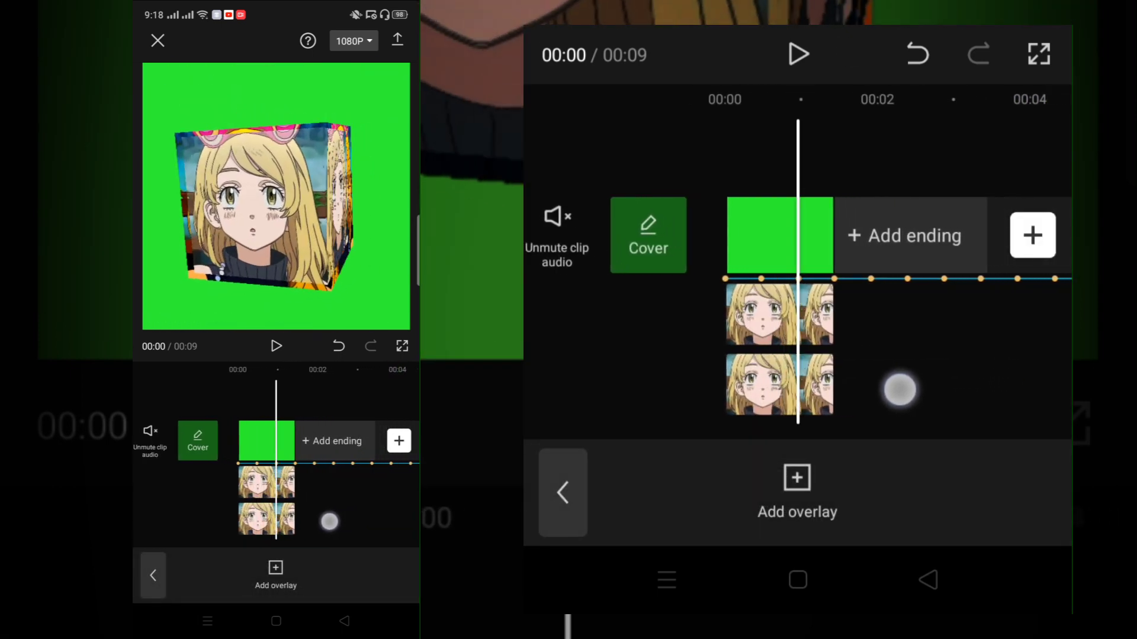
- Delete the audio clip with the playhead at the 1-second mark
{"action": "left_click_drag", "start_coordinate": [929, 388], "coordinate": [866, 400]}
{"action": "left_click", "coordinate": [562, 494]}
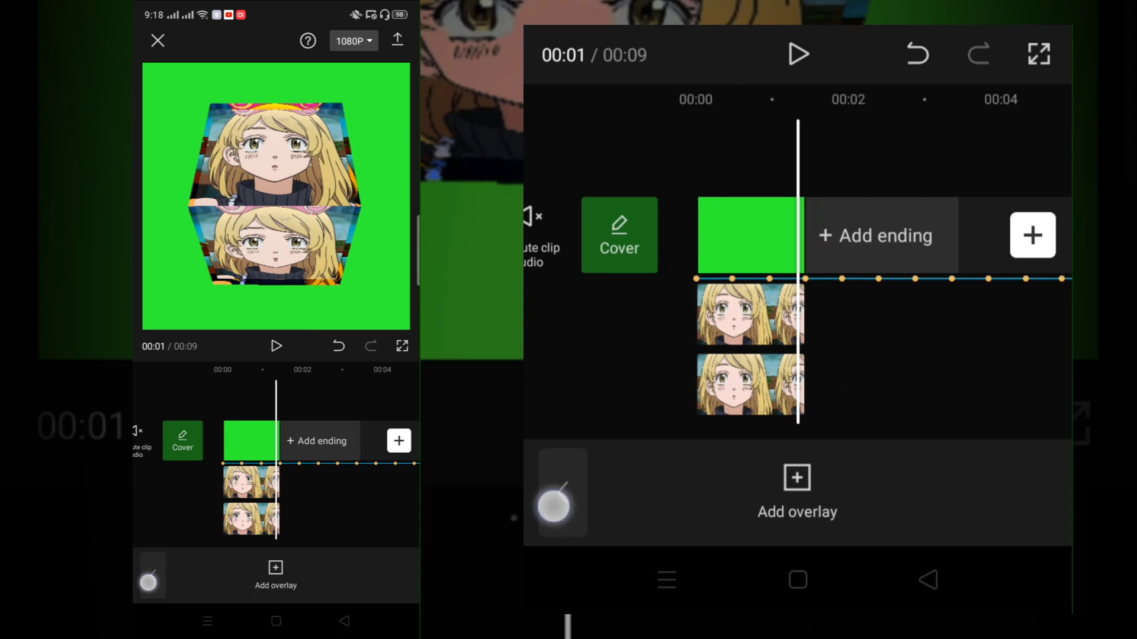
{"action": "left_click", "coordinate": [918, 308]}
{"action": "left_click", "coordinate": [937, 302]}
{"action": "left_click", "coordinate": [1042, 486]}
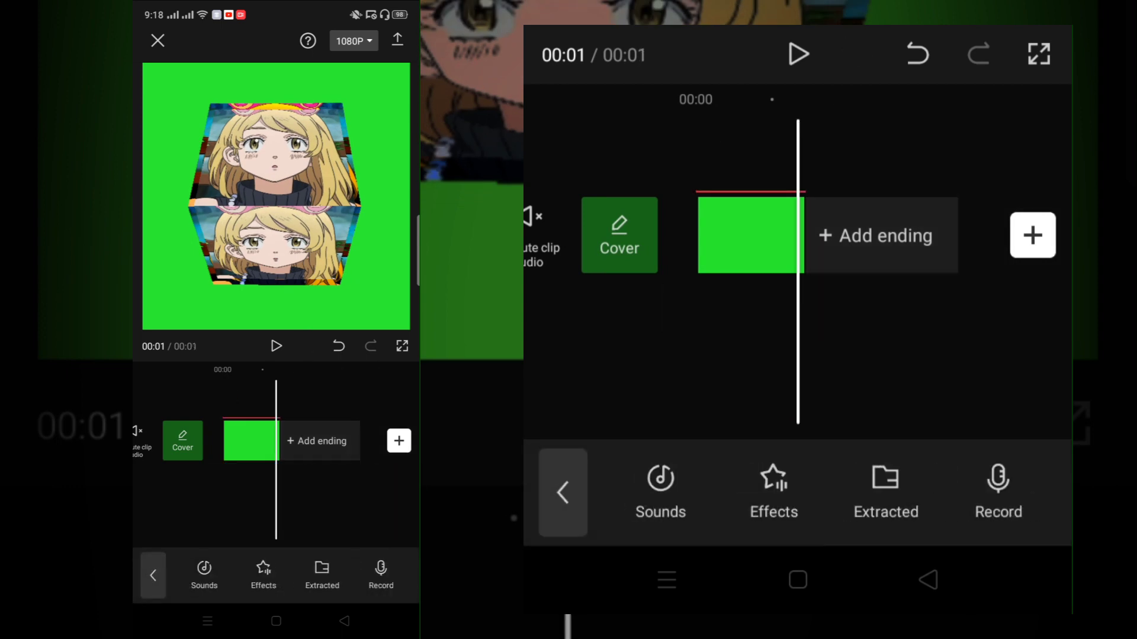
- Export the video, return to the editor, and undo the audio deletion
{"action": "left_click", "coordinate": [397, 40]}
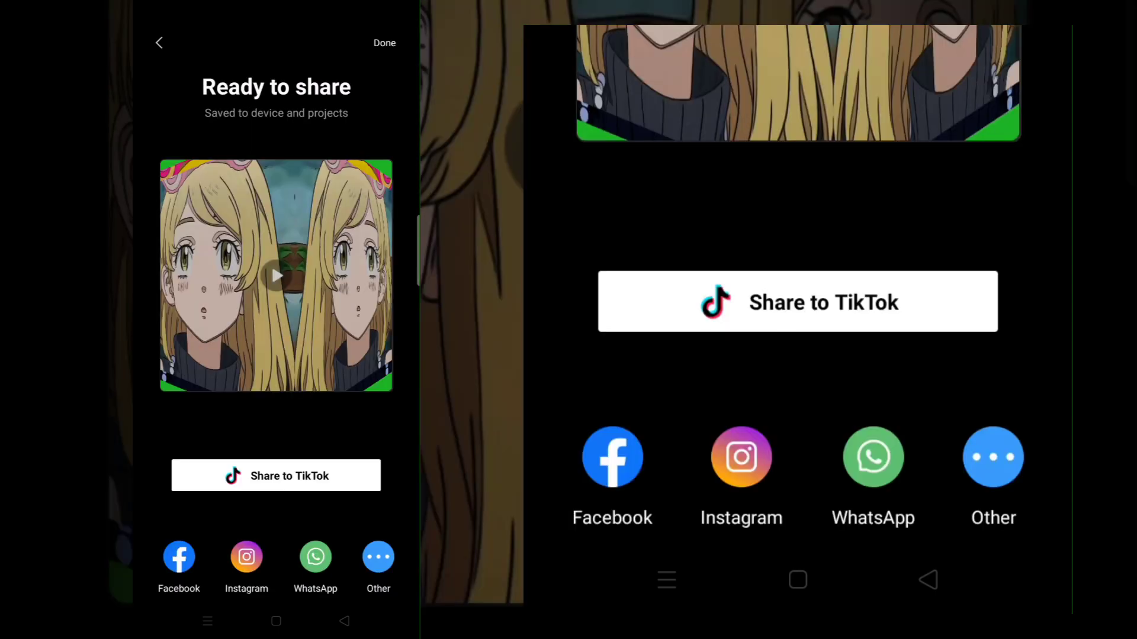
{"action": "left_click", "coordinate": [928, 580]}
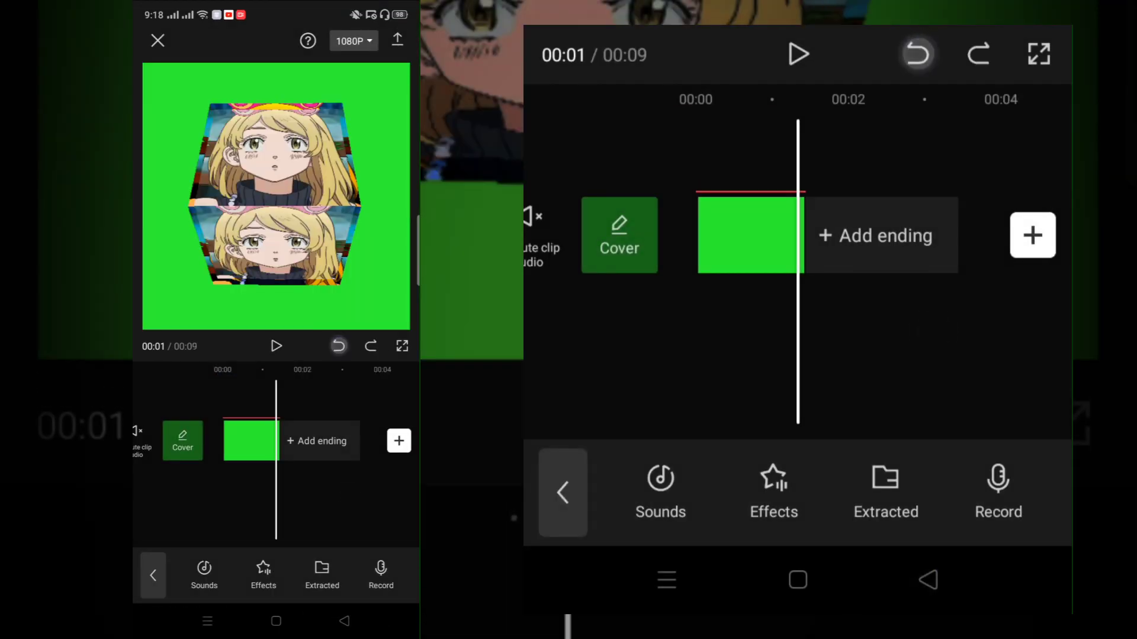
{"action": "left_click", "coordinate": [917, 54]}
- Delete the lower duplicate overlay clip
{"action": "left_click", "coordinate": [562, 493]}
{"action": "left_click", "coordinate": [959, 484]}
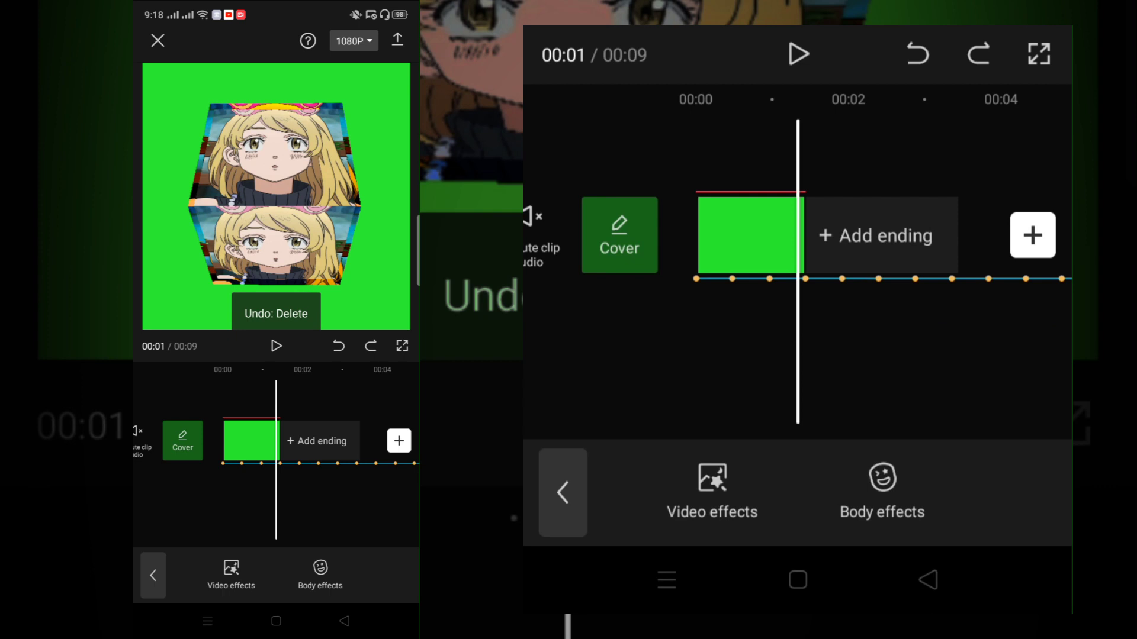
{"action": "left_click", "coordinate": [562, 493]}
{"action": "left_click", "coordinate": [870, 484]}
{"action": "left_click", "coordinate": [790, 384]}
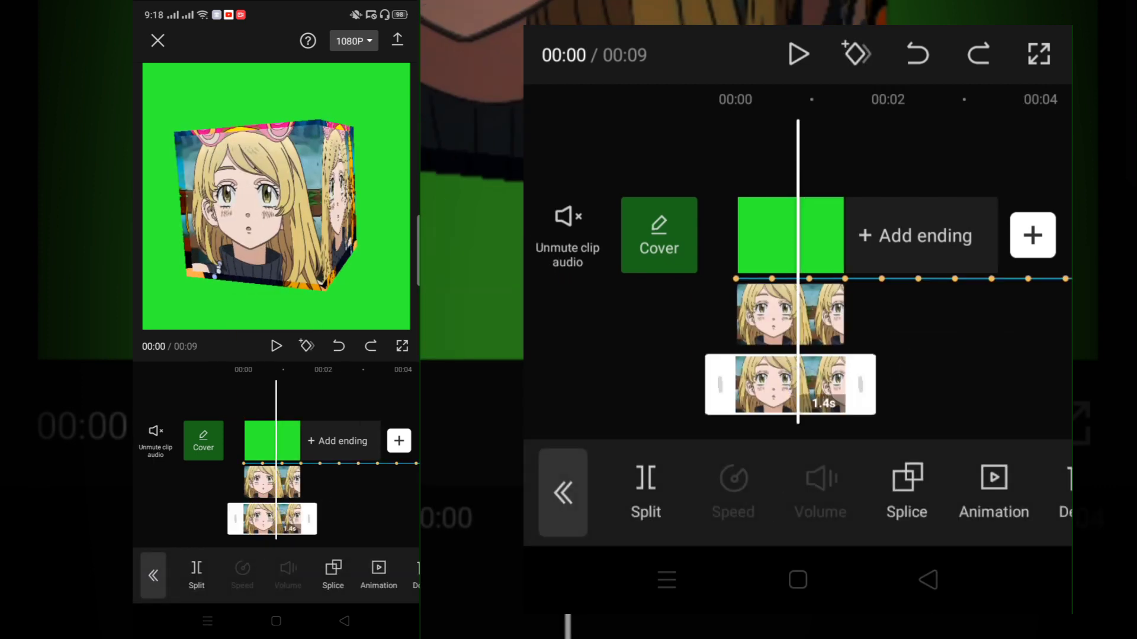
{"action": "left_click", "coordinate": [1067, 484]}
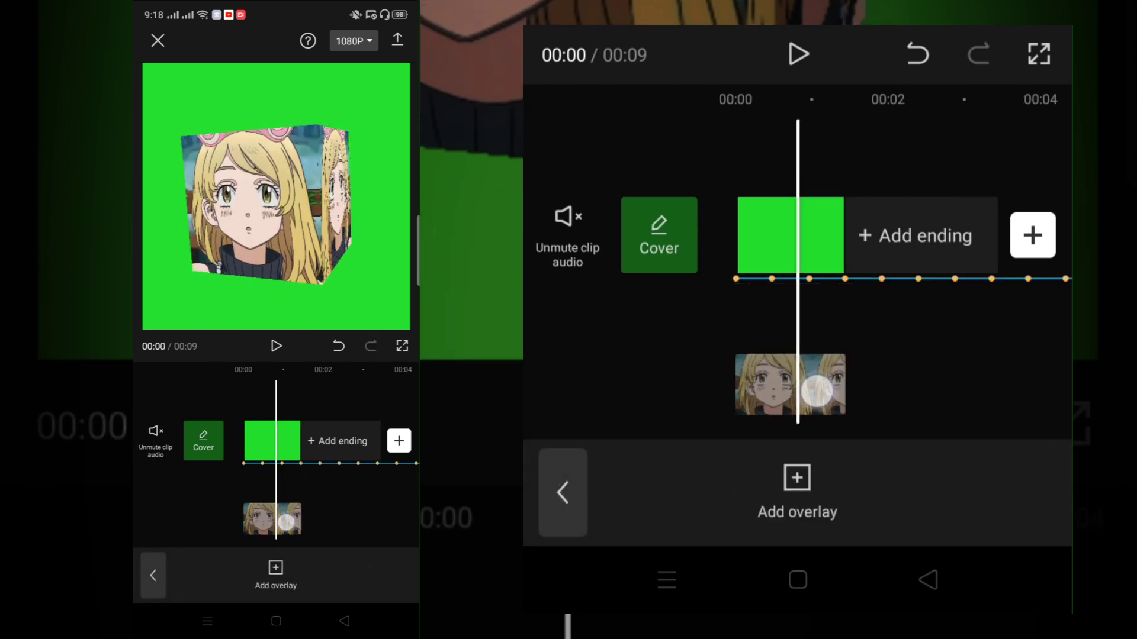
{"action": "left_click_drag", "start_coordinate": [791, 384], "coordinate": [790, 312]}
- Apply the Cube 5 combo animation to the remaining overlay clip
{"action": "left_click", "coordinate": [790, 316]}
{"action": "left_click_drag", "start_coordinate": [977, 498], "coordinate": [710, 497]}
{"action": "left_click_drag", "start_coordinate": [933, 524], "coordinate": [810, 531]}
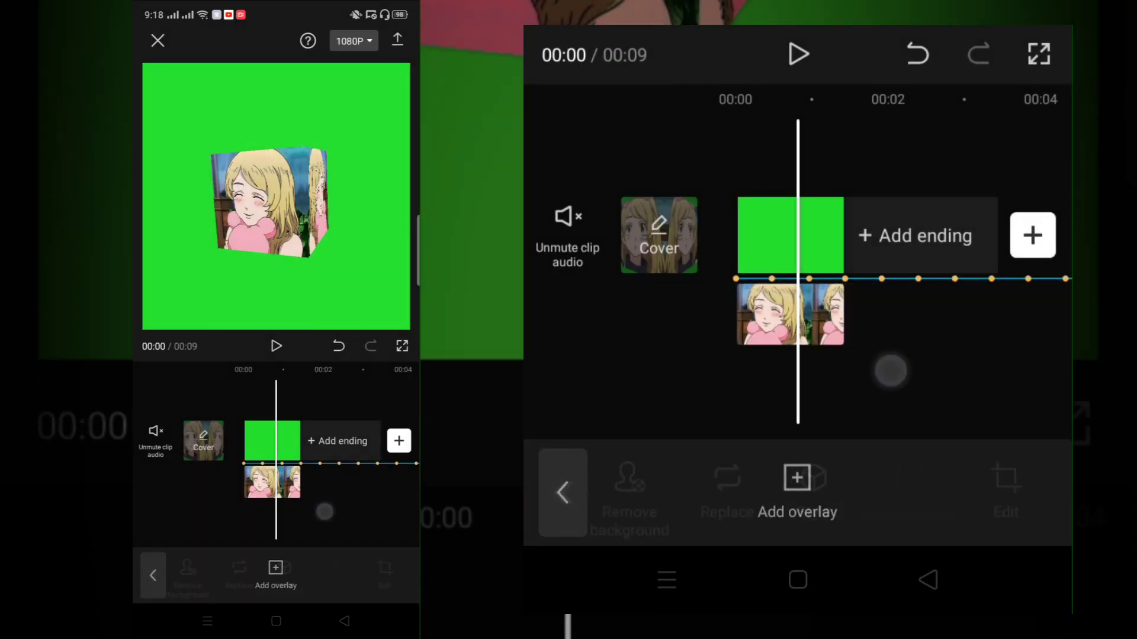
{"action": "left_click", "coordinate": [790, 315]}
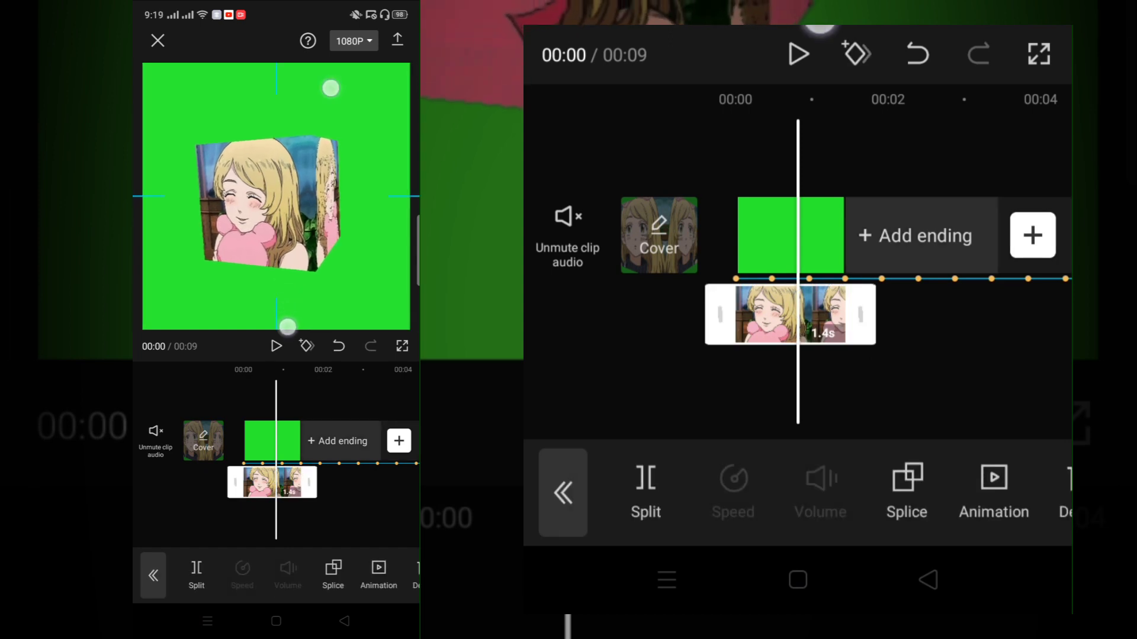
{"action": "left_click_drag", "start_coordinate": [803, 368], "coordinate": [924, 368]}
{"action": "left_click", "coordinate": [993, 489]}
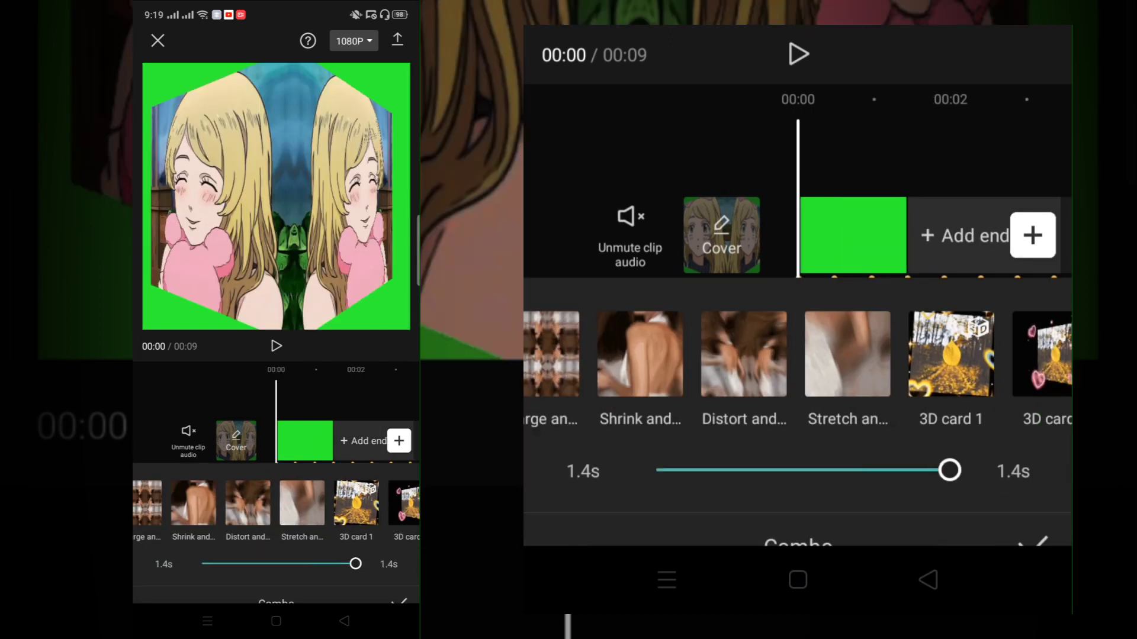
{"action": "scroll", "coordinate": [797, 321], "scroll_direction": "right", "scroll_amount": 10}
{"action": "scroll", "coordinate": [798, 320], "scroll_direction": "right", "scroll_amount": 10}
{"action": "scroll", "coordinate": [798, 320], "scroll_direction": "right", "scroll_amount": 10}
{"action": "scroll", "coordinate": [798, 320], "scroll_direction": "right", "scroll_amount": 10}
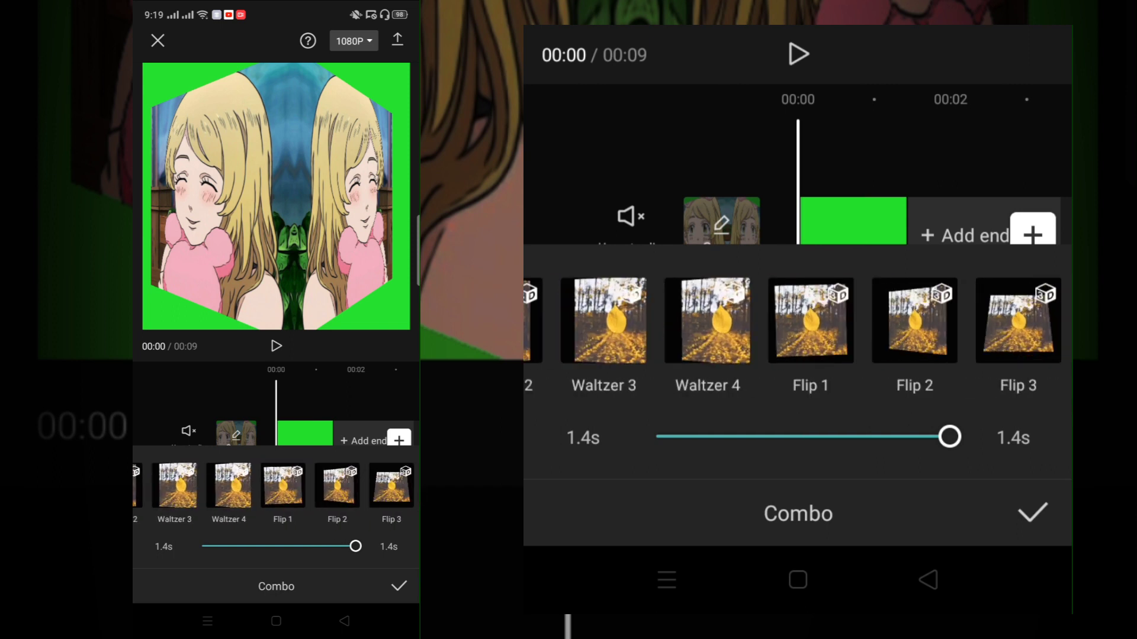
{"action": "scroll", "coordinate": [797, 319], "scroll_direction": "right", "scroll_amount": 10}
{"action": "left_click", "coordinate": [878, 321]}
{"action": "scroll", "coordinate": [798, 320], "scroll_direction": "right", "scroll_amount": 3}
{"action": "left_click", "coordinate": [818, 322]}
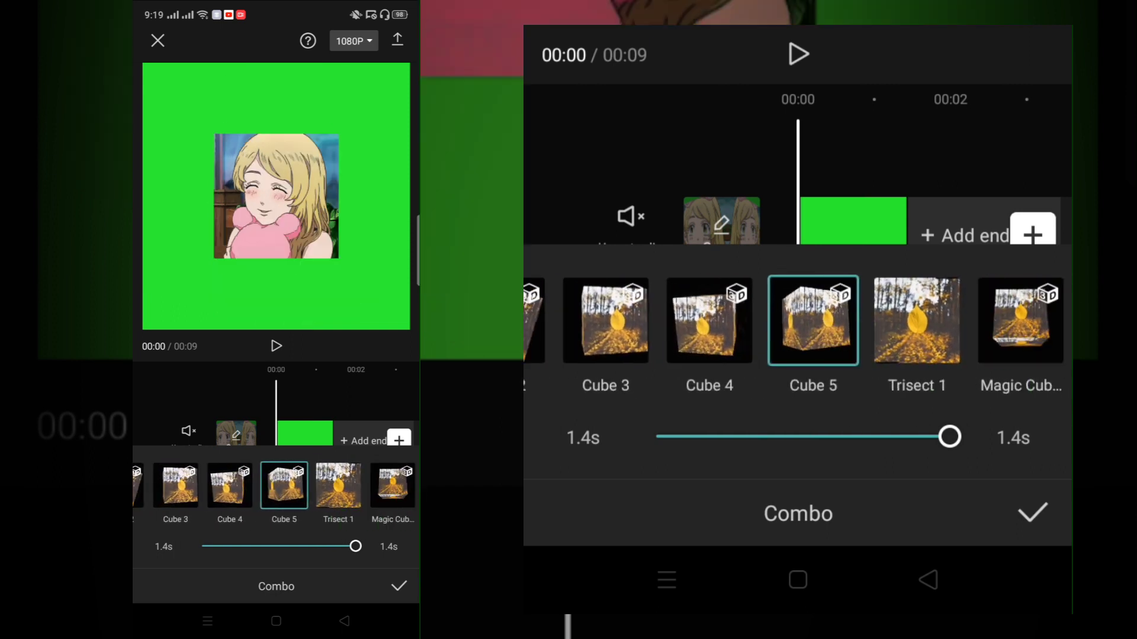
{"action": "left_click", "coordinate": [1032, 513]}
{"action": "left_click", "coordinate": [1002, 380]}
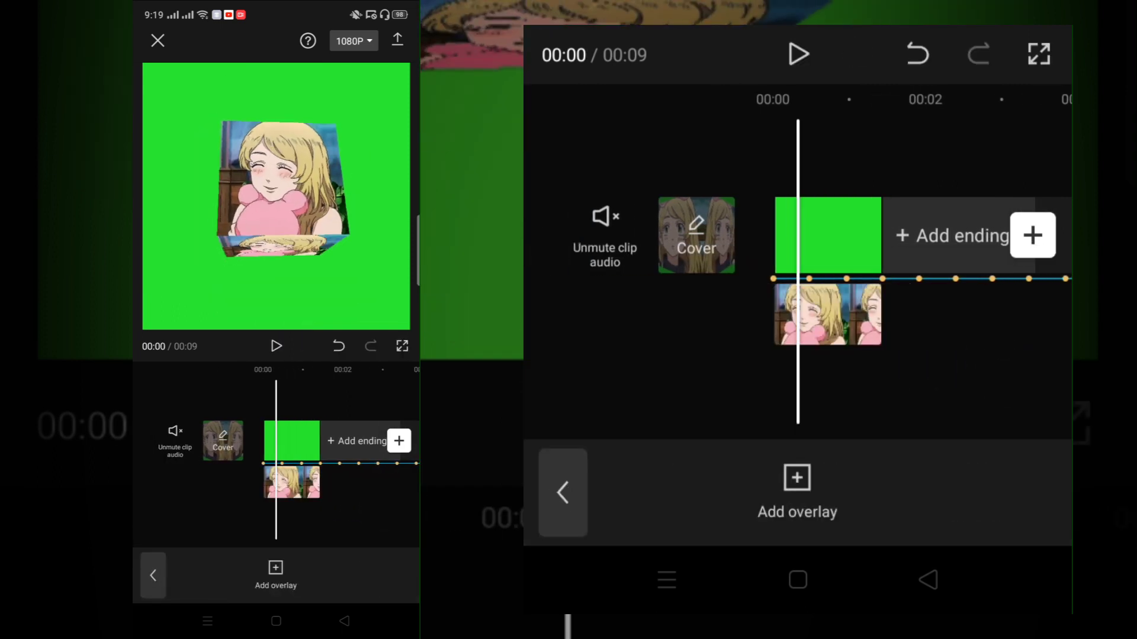
{"action": "left_click", "coordinate": [827, 314]}
{"action": "scroll", "coordinate": [798, 495], "scroll_direction": "right", "scroll_amount": 5}
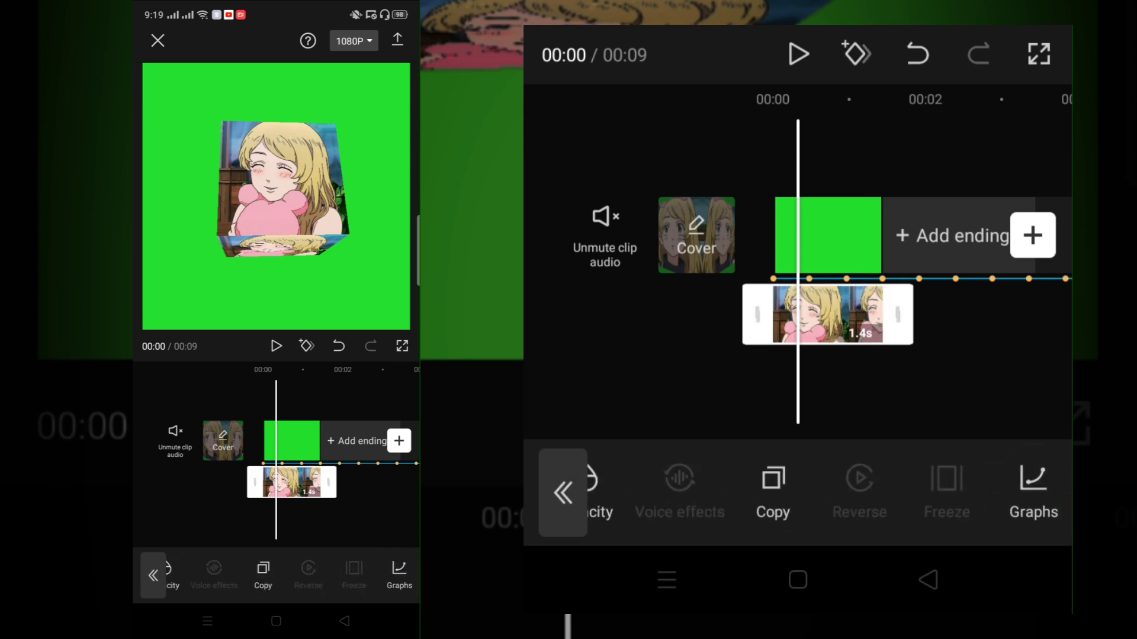
- Copy the overlay to a second track and adjust it to Exposure -50, Brightness -9
{"action": "left_click", "coordinate": [774, 491]}
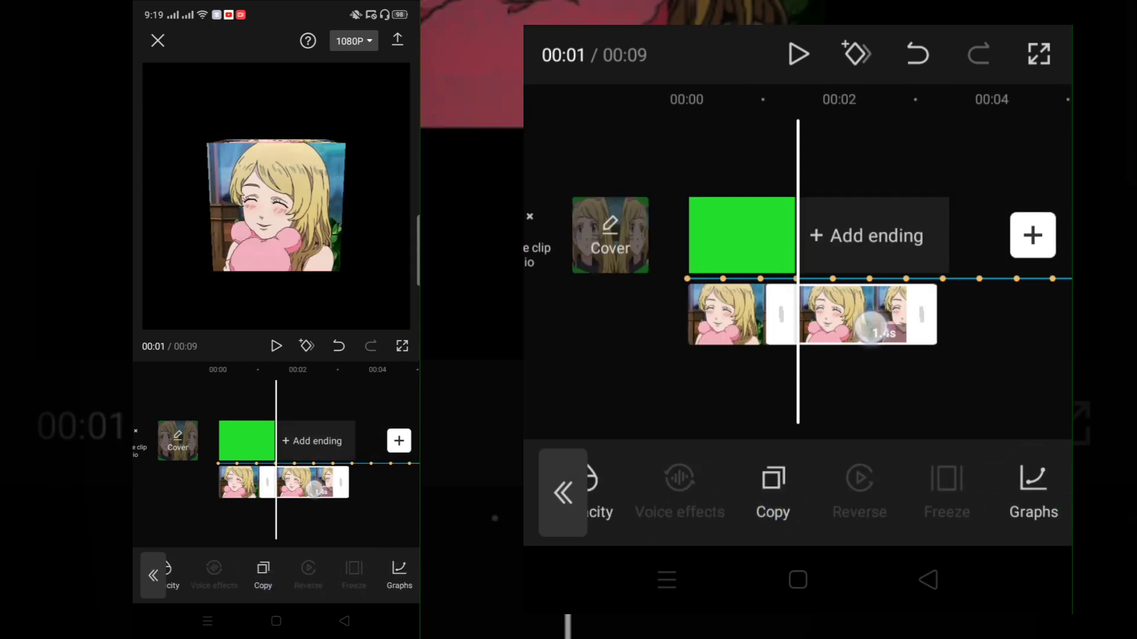
{"action": "left_click_drag", "start_coordinate": [923, 315], "coordinate": [804, 383]}
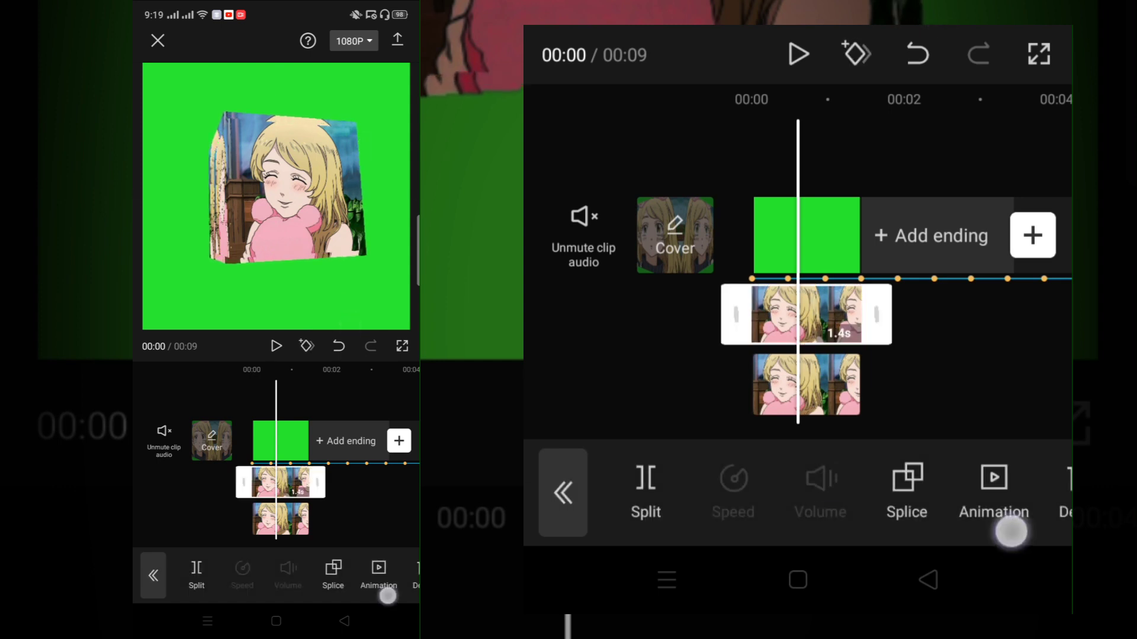
{"action": "left_click_drag", "start_coordinate": [1012, 533], "coordinate": [622, 533]}
{"action": "left_click_drag", "start_coordinate": [977, 532], "coordinate": [800, 533]}
{"action": "left_click", "coordinate": [868, 484]}
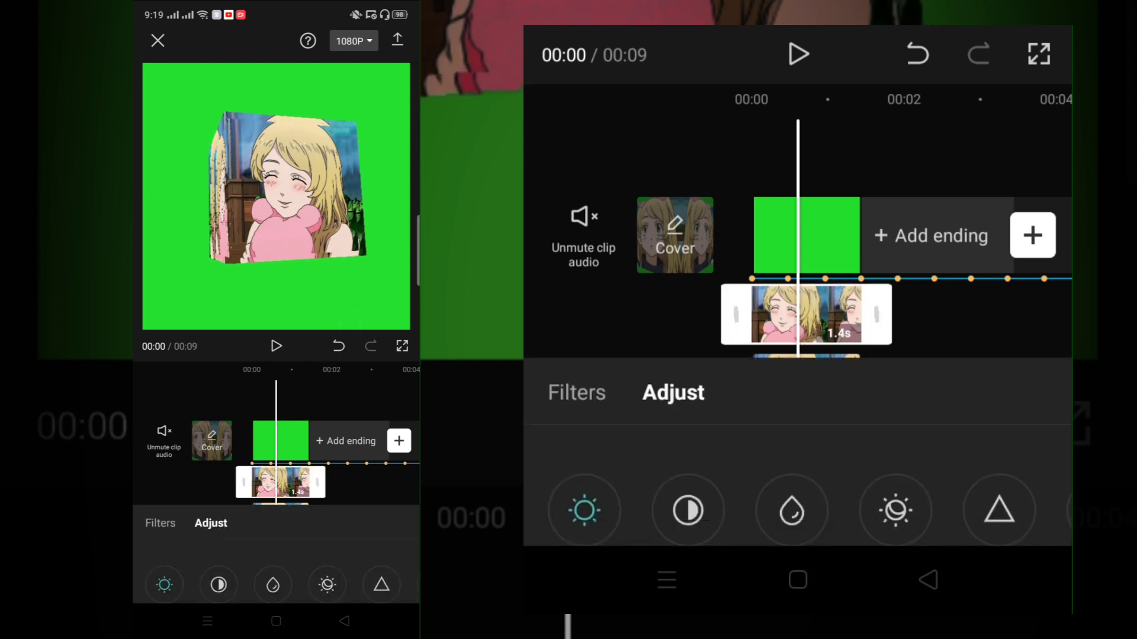
{"action": "left_click_drag", "start_coordinate": [851, 430], "coordinate": [1017, 430]}
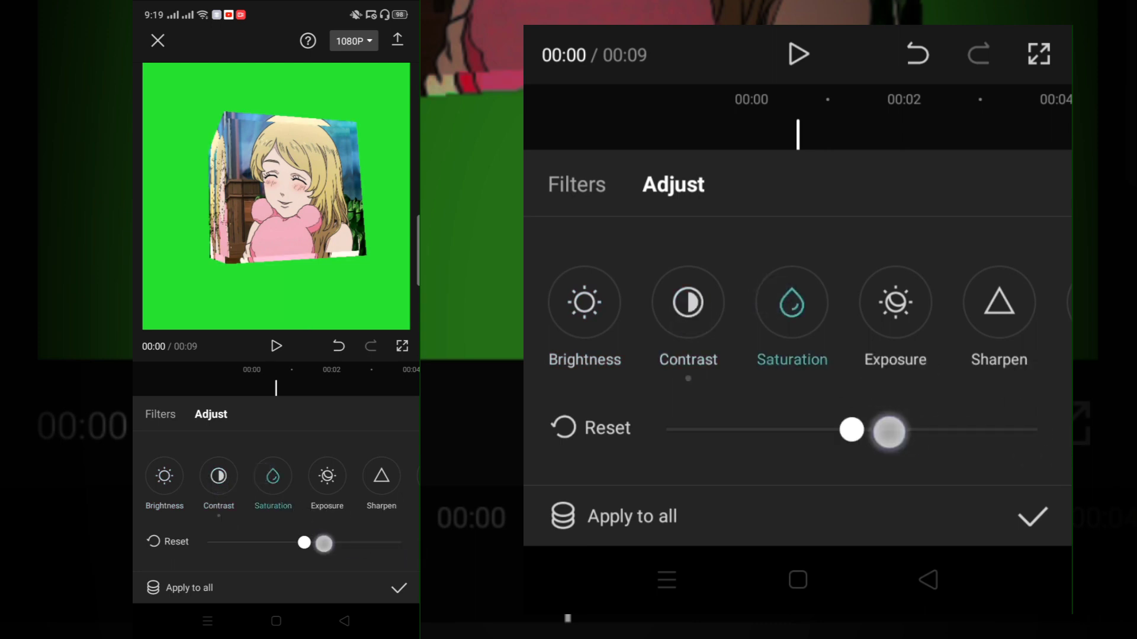
{"action": "left_click", "coordinate": [895, 303]}
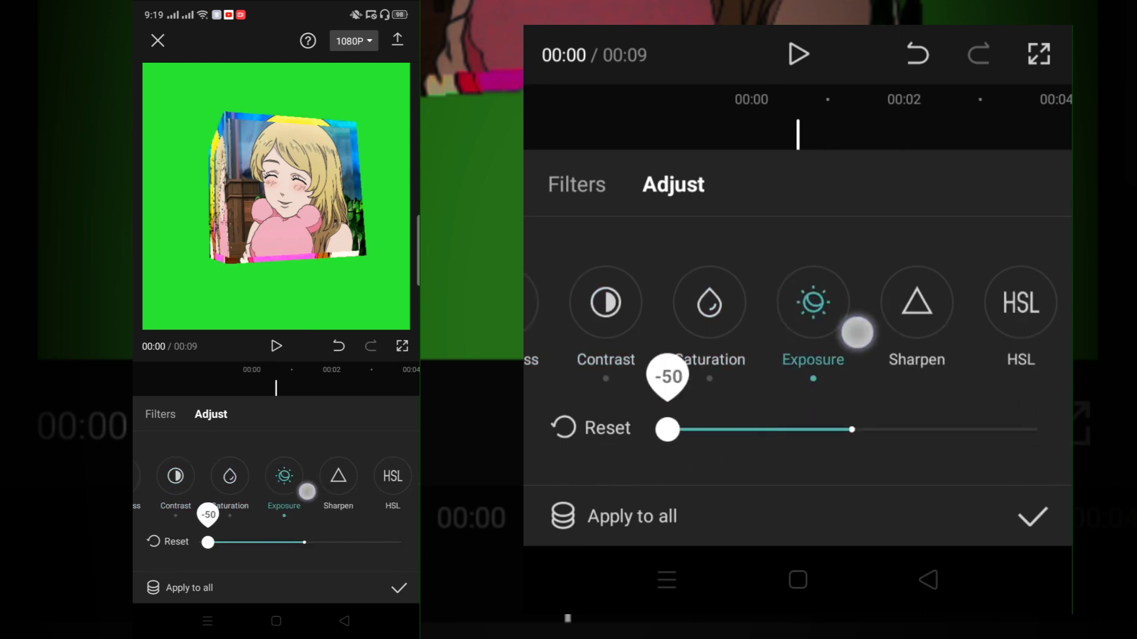
{"action": "left_click_drag", "start_coordinate": [773, 319], "coordinate": [857, 320]}
{"action": "left_click_drag", "start_coordinate": [835, 442], "coordinate": [819, 452]}
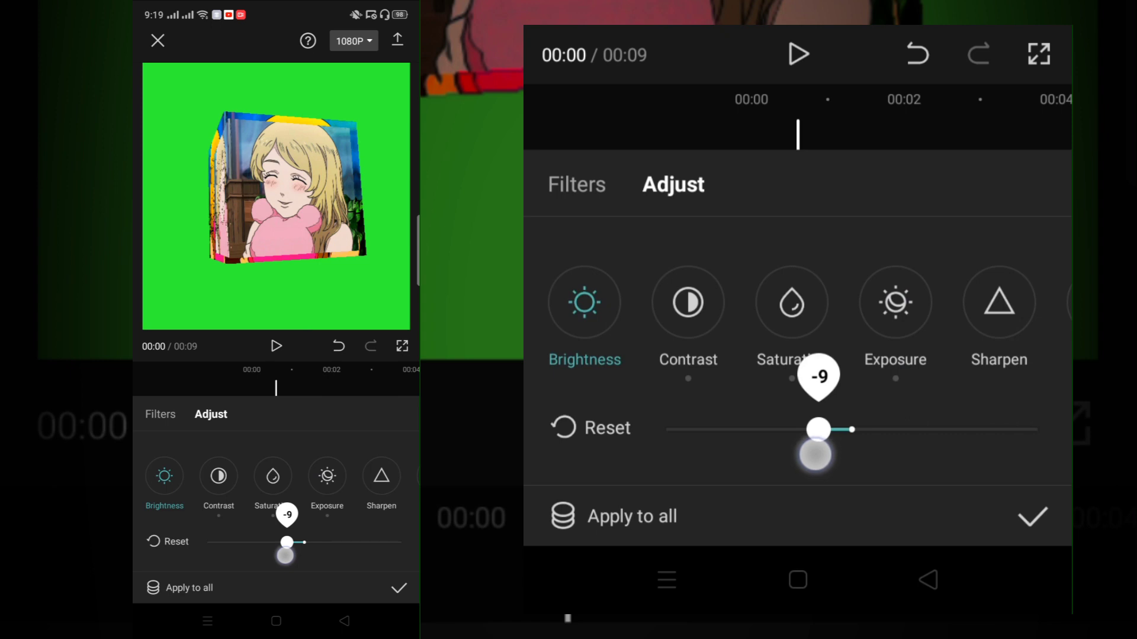
{"action": "left_click", "coordinate": [1032, 517]}
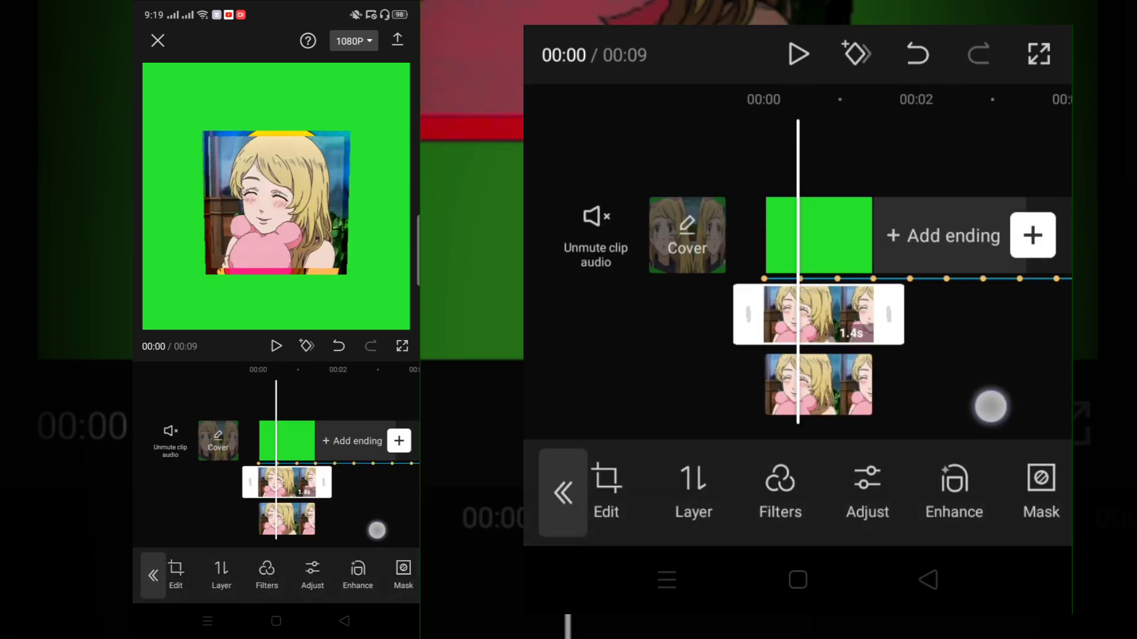
{"action": "left_click", "coordinate": [950, 406]}
- Delete the audio track, export the video, then undo the deletion in the editor
{"action": "left_click", "coordinate": [561, 492]}
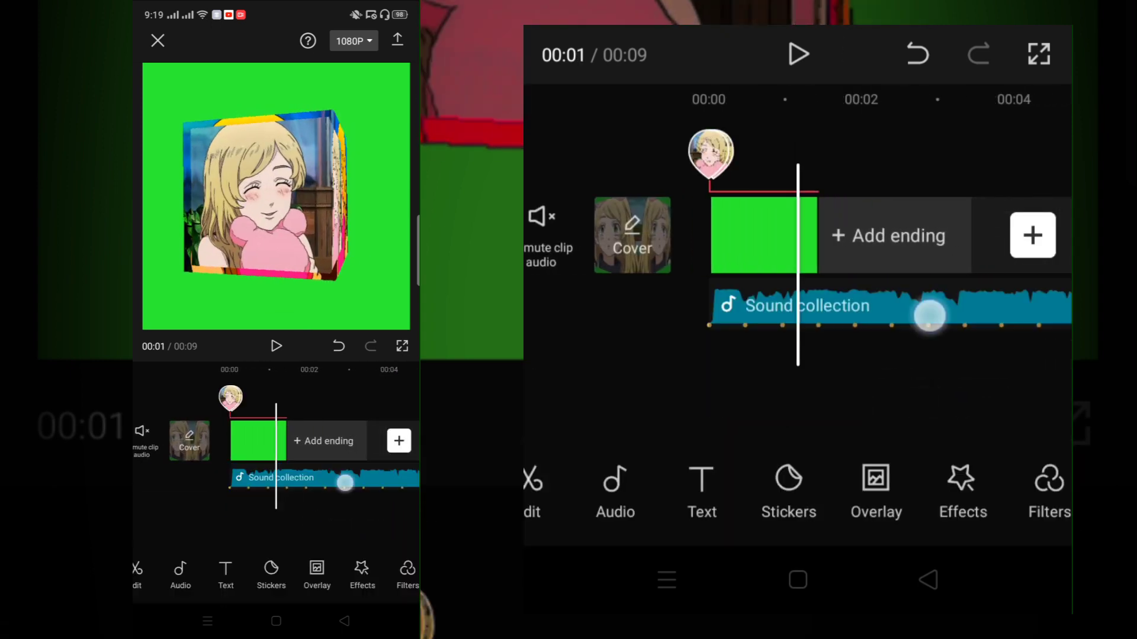
{"action": "left_click", "coordinate": [948, 306]}
{"action": "left_click", "coordinate": [1032, 491]}
{"action": "left_click", "coordinate": [398, 41]}
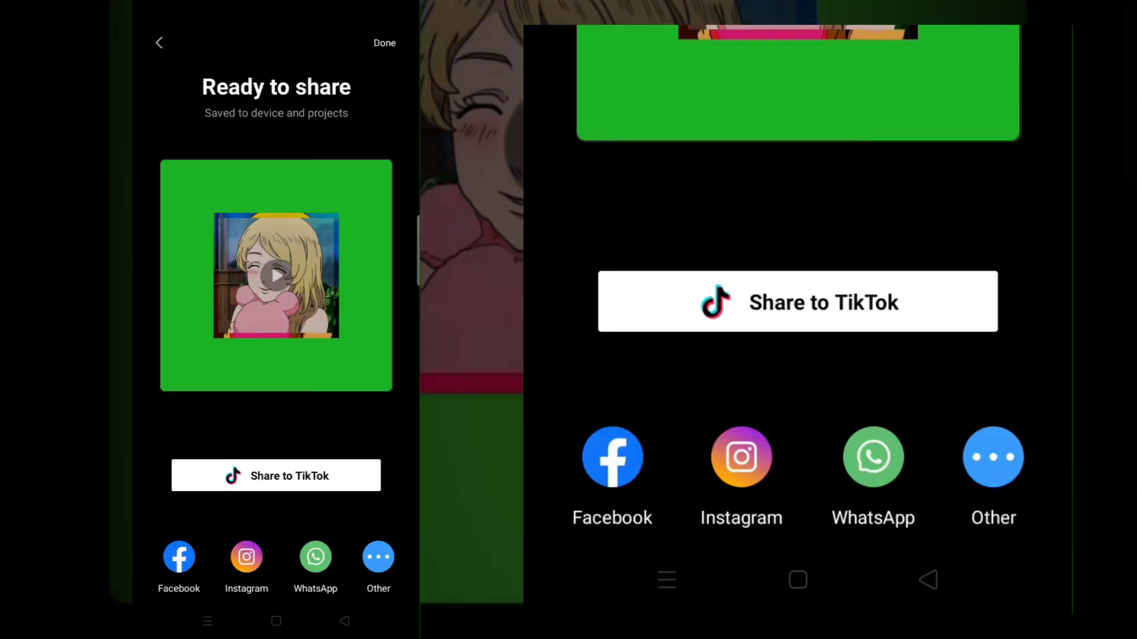
{"action": "left_click", "coordinate": [928, 580]}
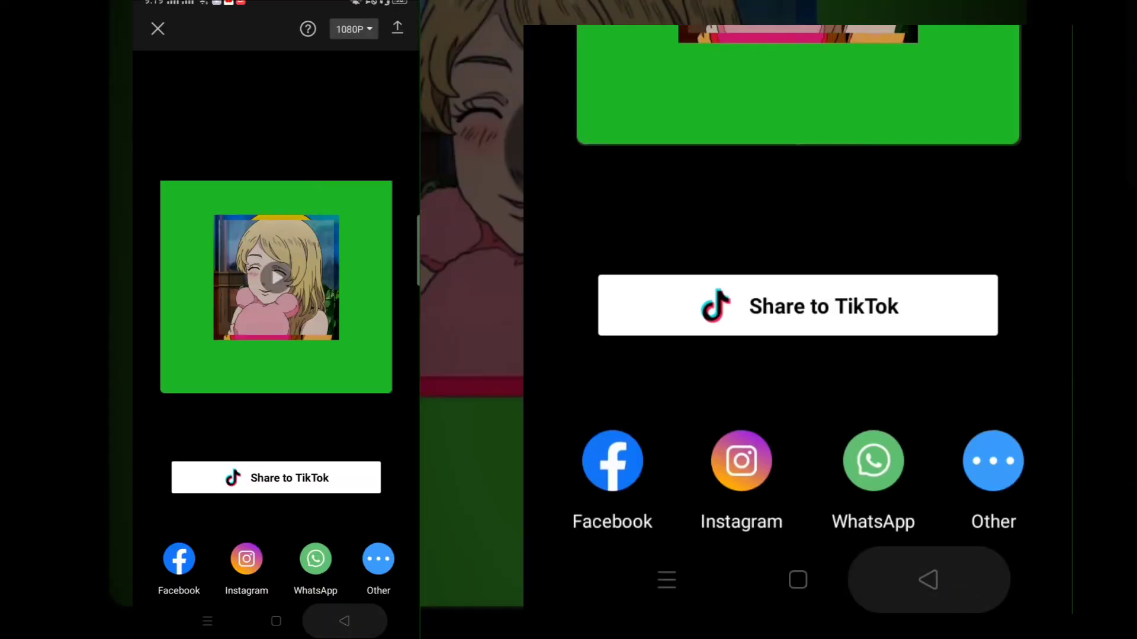
{"action": "left_click", "coordinate": [918, 55]}
- Delete both overlay clips and return the playhead to the start
{"action": "left_click", "coordinate": [563, 493]}
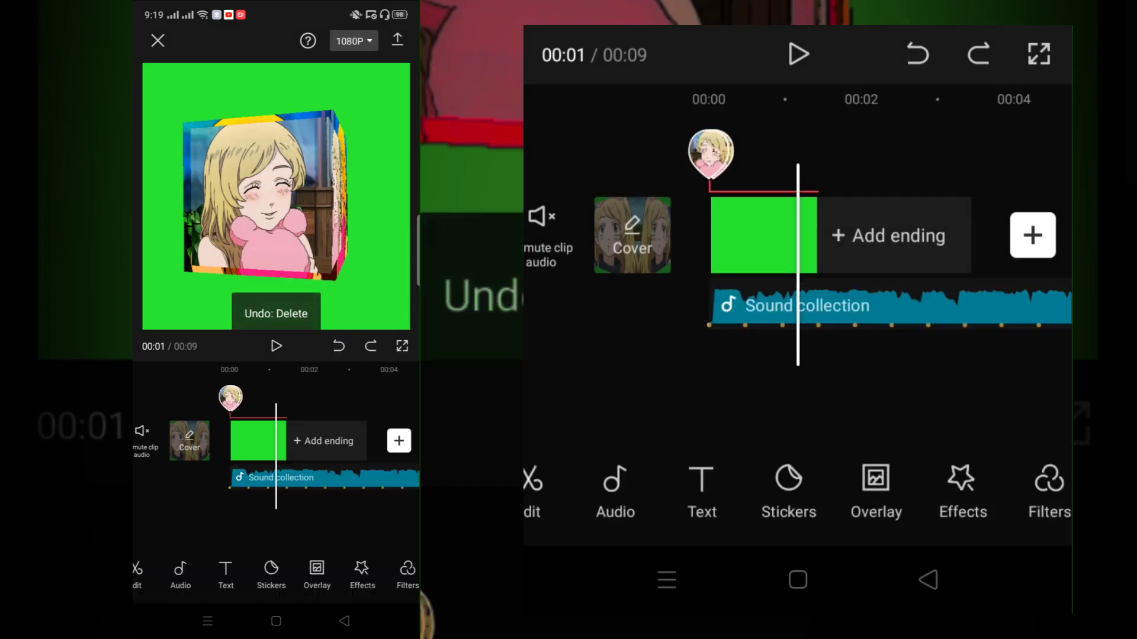
{"action": "left_click", "coordinate": [876, 489]}
{"action": "left_click", "coordinate": [763, 373]}
{"action": "left_click", "coordinate": [1053, 489]}
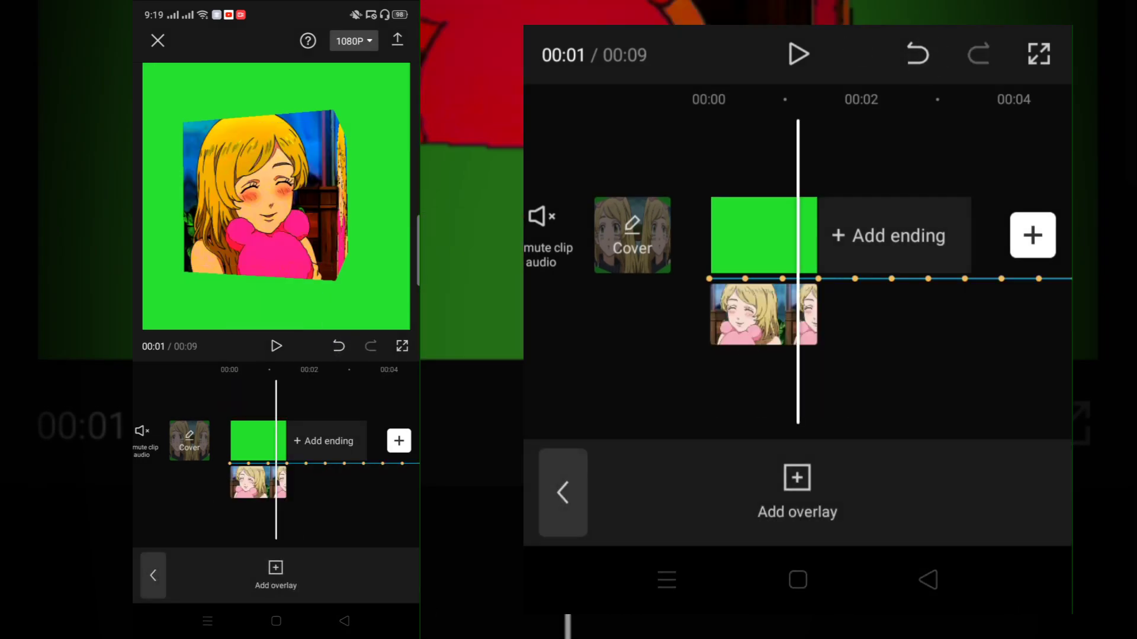
{"action": "left_click", "coordinate": [765, 315]}
{"action": "left_click", "coordinate": [1053, 488]}
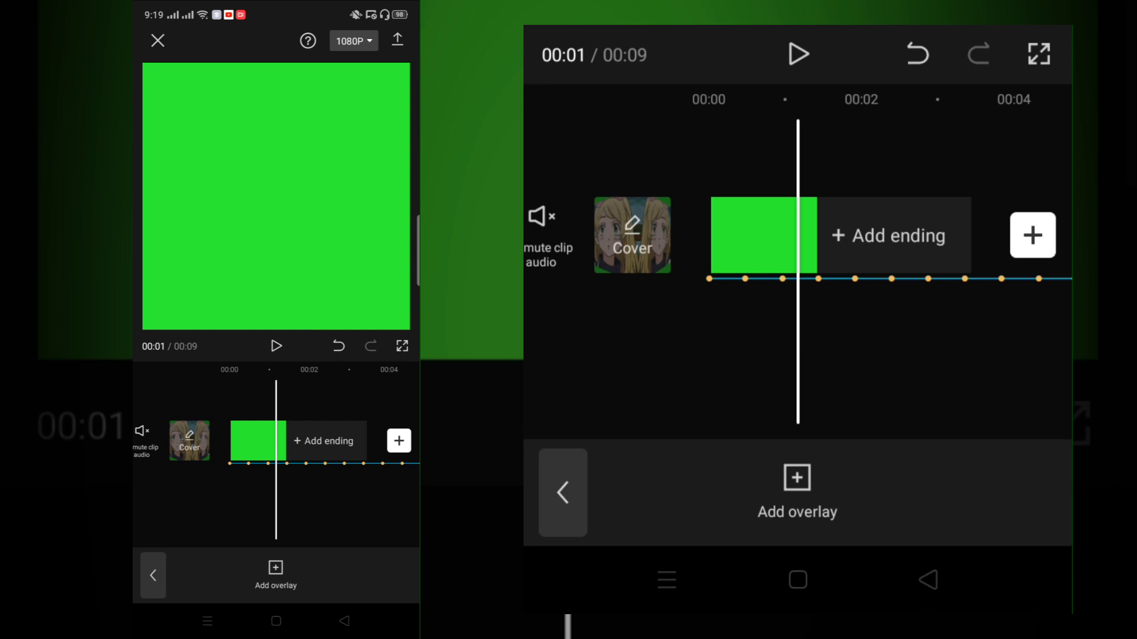
{"action": "left_click_drag", "start_coordinate": [755, 355], "coordinate": [844, 355]}
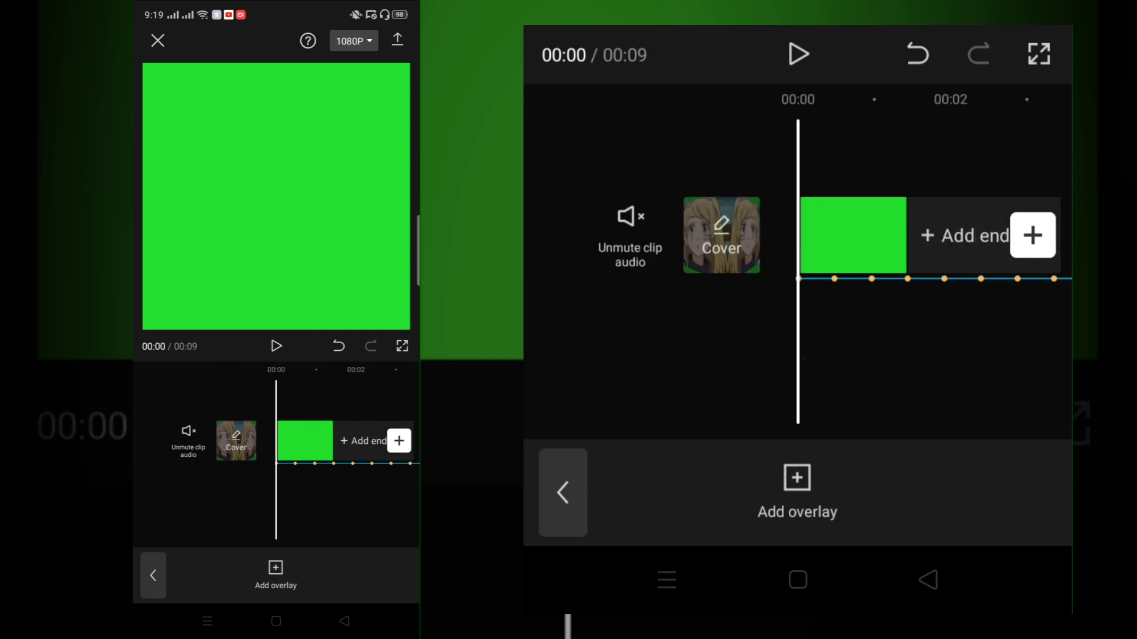
- Add the anime grid video as an overlay
{"action": "left_click", "coordinate": [797, 493]}
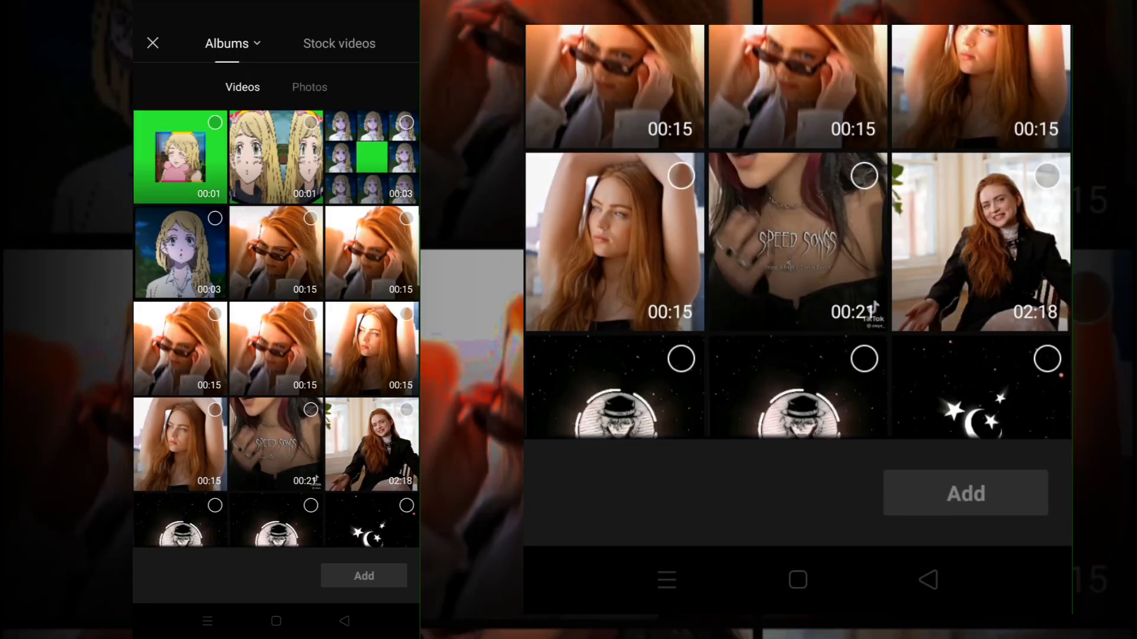
{"action": "left_click", "coordinate": [371, 158]}
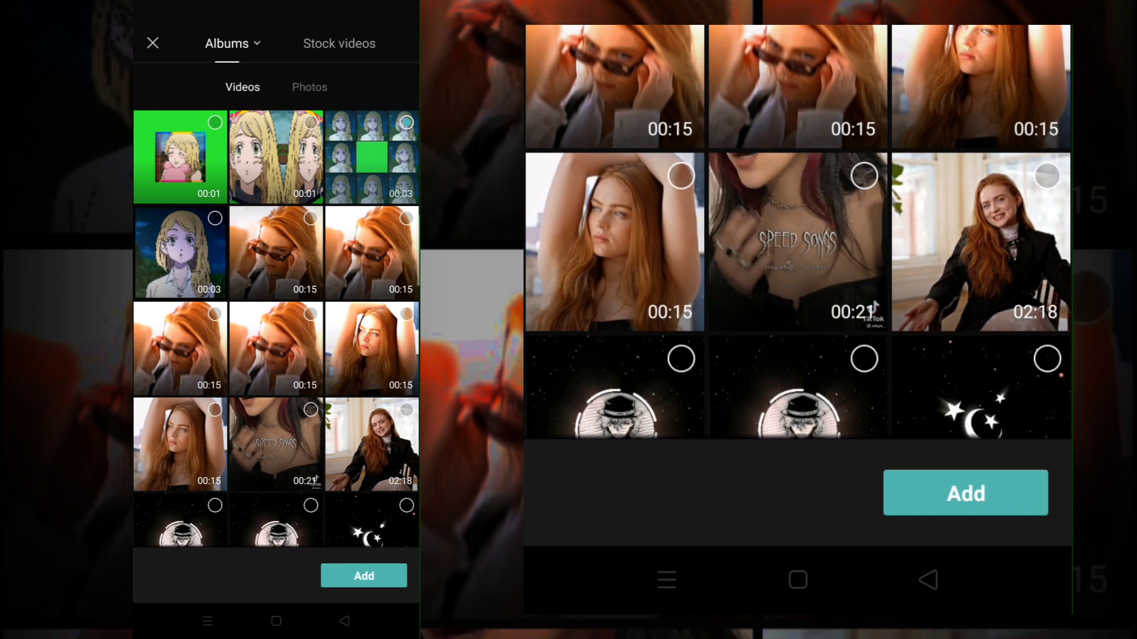
{"action": "left_click", "coordinate": [965, 492]}
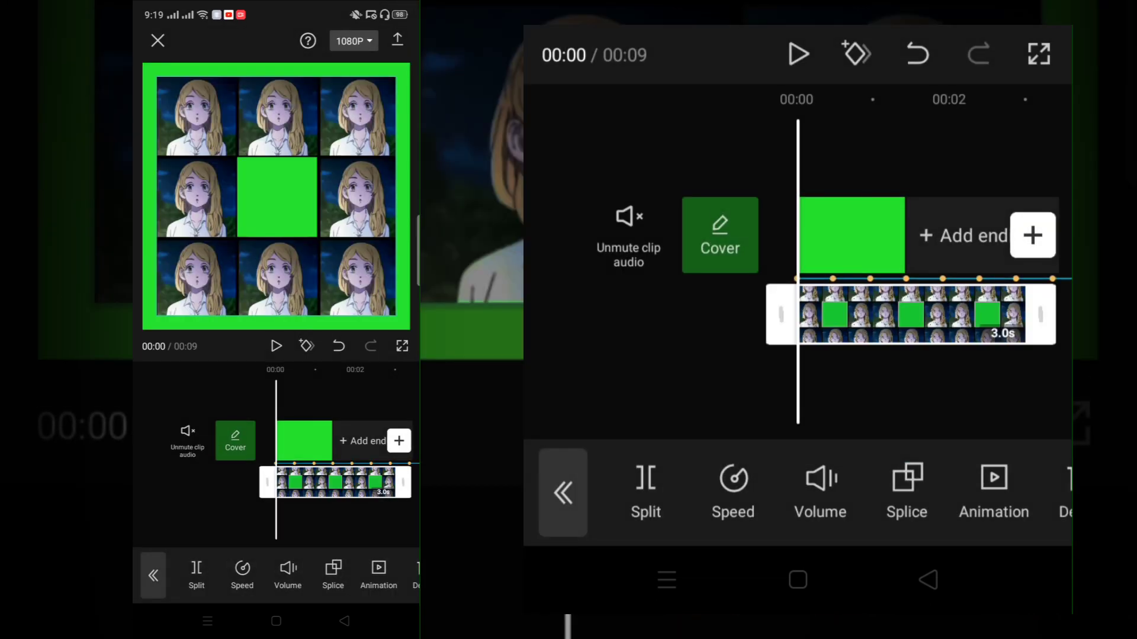
- Enlarge the grid overlay to fill the canvas and trim it to 1.4 seconds
{"action": "left_click_drag", "start_coordinate": [923, 376], "coordinate": [893, 375]}
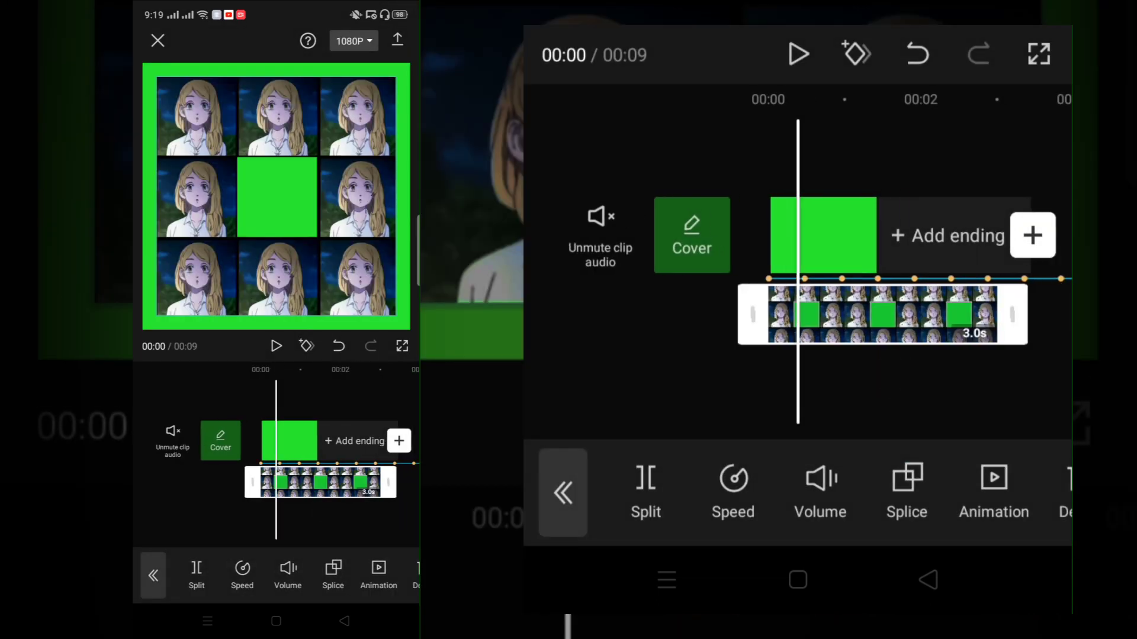
{"action": "left_click_drag", "start_coordinate": [294, 107], "coordinate": [305, 80]}
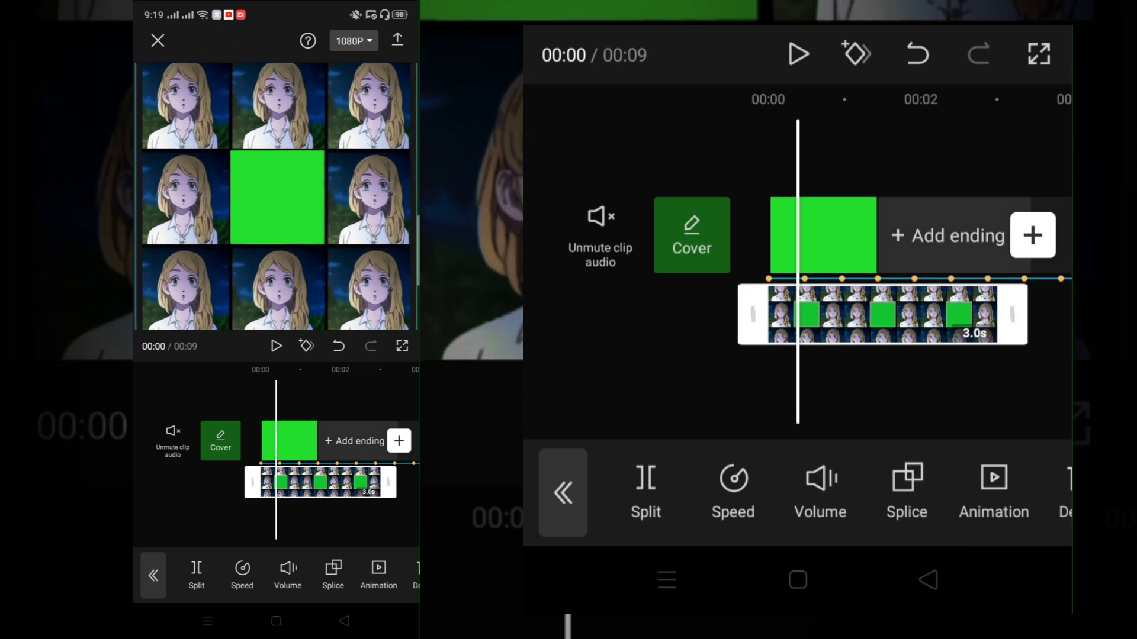
{"action": "left_click_drag", "start_coordinate": [893, 393], "coordinate": [930, 393]}
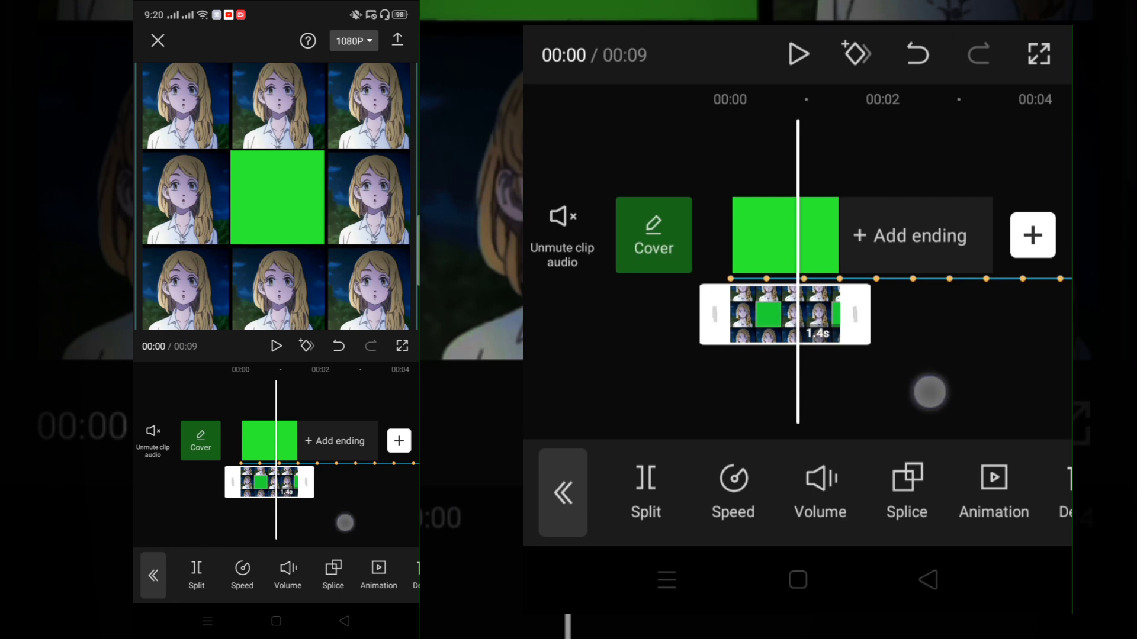
{"action": "left_click_drag", "start_coordinate": [1021, 488], "coordinate": [871, 497]}
{"action": "left_click_drag", "start_coordinate": [978, 533], "coordinate": [897, 542]}
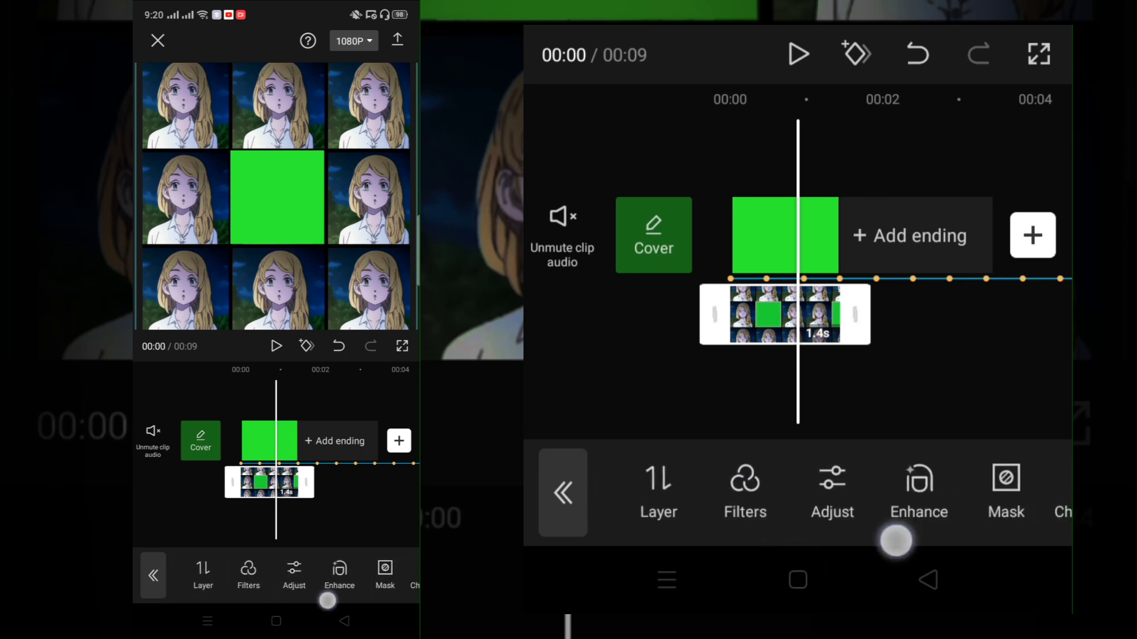
{"action": "left_click_drag", "start_coordinate": [1003, 515], "coordinate": [917, 536]}
{"action": "left_click", "coordinate": [944, 494]}
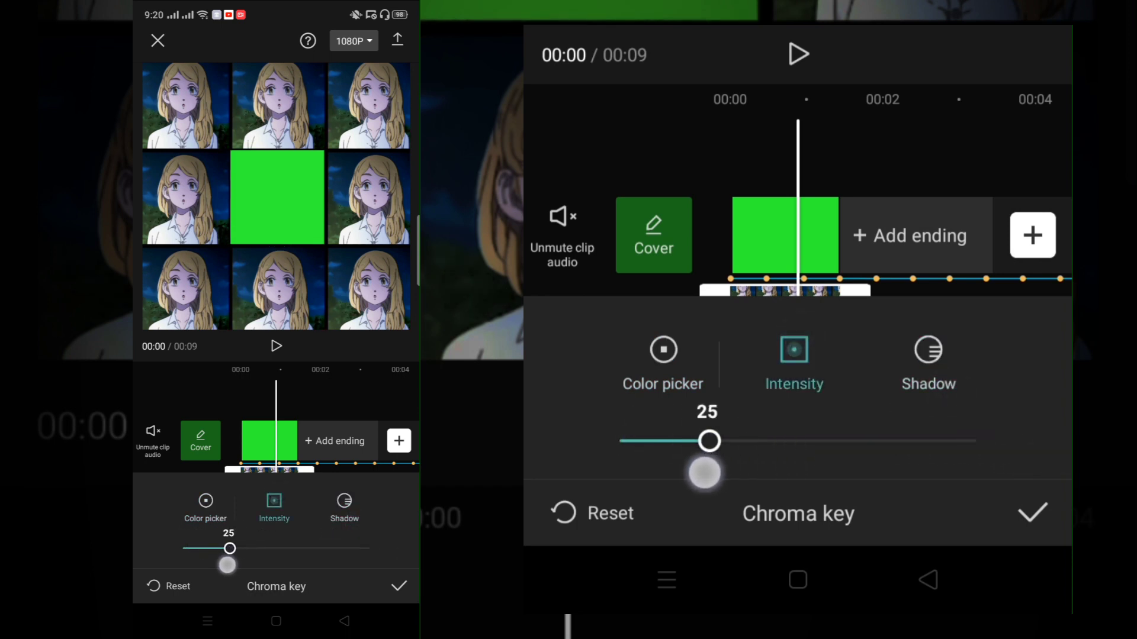
- Retime the green main clip to 1.9 s and pick the mirrored two-girls video as an overlay
{"action": "left_click", "coordinate": [1033, 513]}
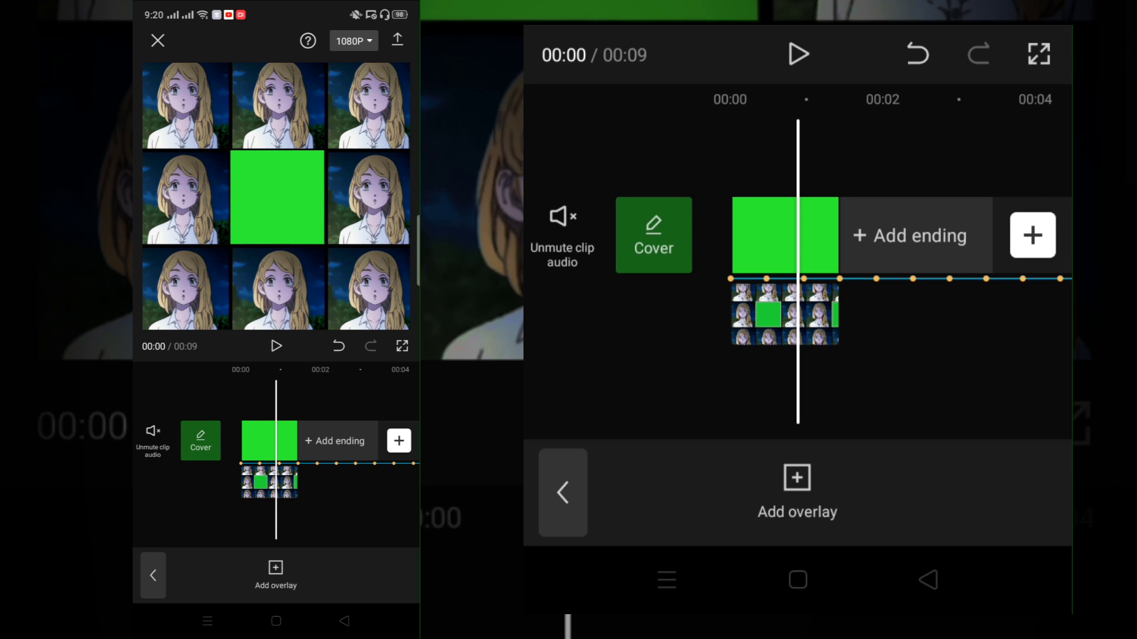
{"action": "left_click", "coordinate": [813, 315]}
{"action": "left_click_drag", "start_coordinate": [870, 373], "coordinate": [906, 288]}
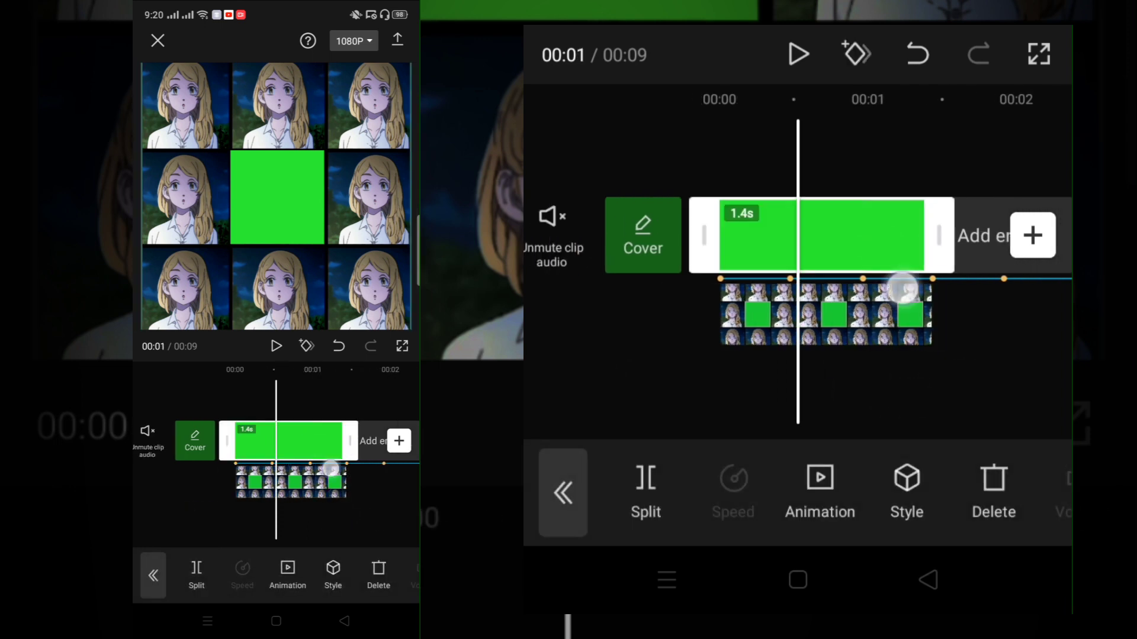
{"action": "left_click_drag", "start_coordinate": [938, 235], "coordinate": [857, 236]}
{"action": "left_click", "coordinate": [844, 315]}
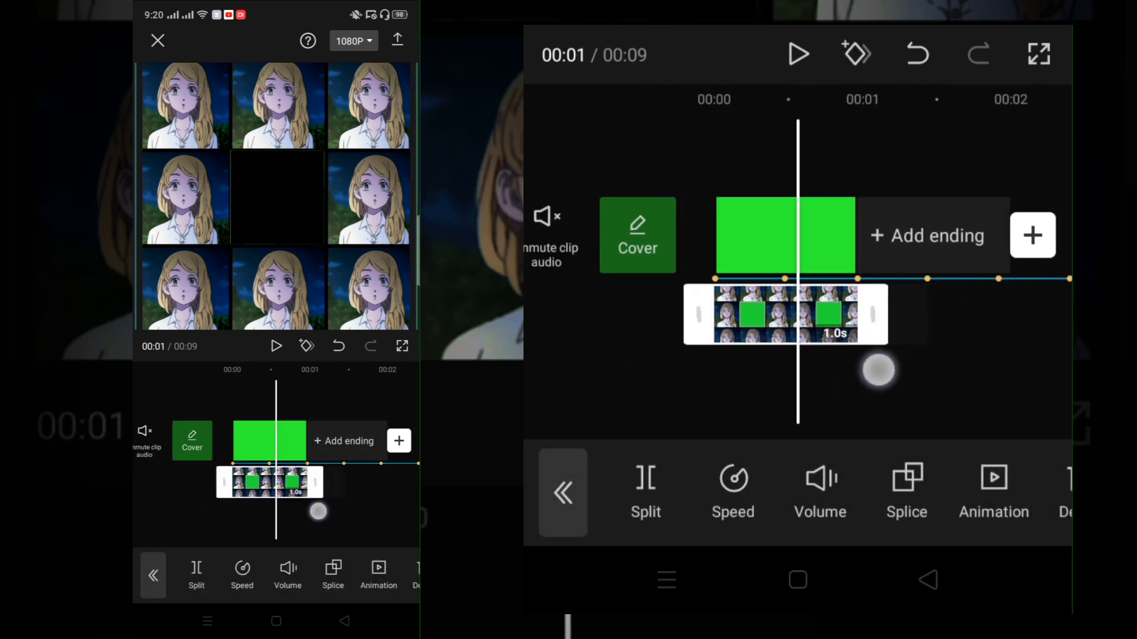
{"action": "left_click", "coordinate": [755, 235]}
{"action": "left_click_drag", "start_coordinate": [810, 235], "coordinate": [954, 235]}
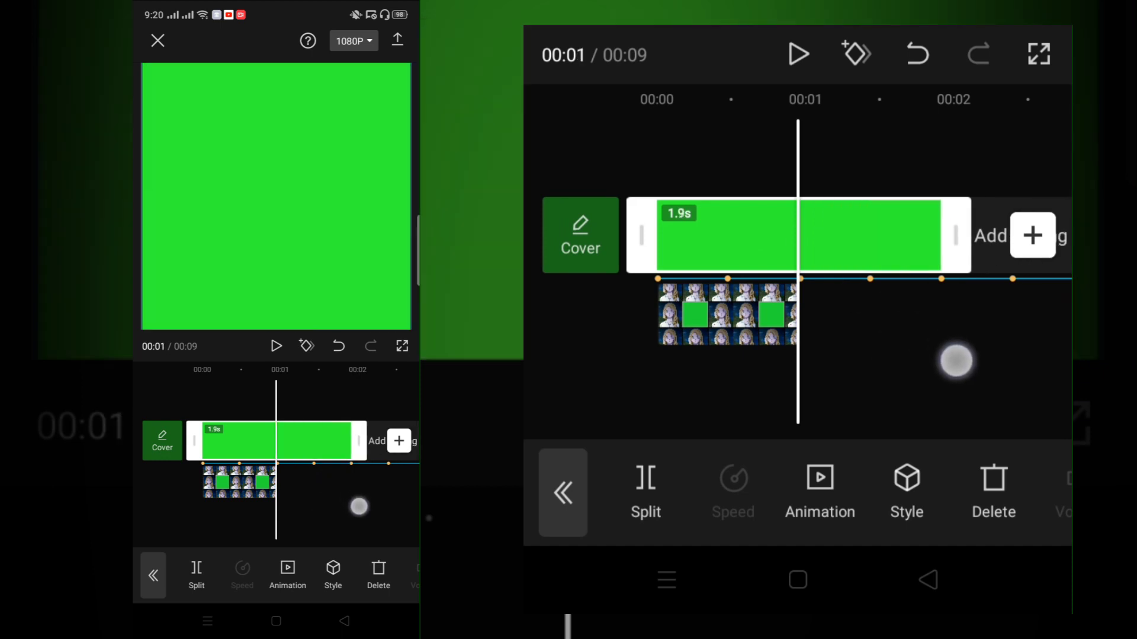
{"action": "mouse_move", "coordinate": [956, 360]}
{"action": "left_mouse_down"}
{"action": "mouse_move", "coordinate": [813, 360]}
{"action": "mouse_move", "coordinate": [1035, 357]}
{"action": "left_mouse_up"}
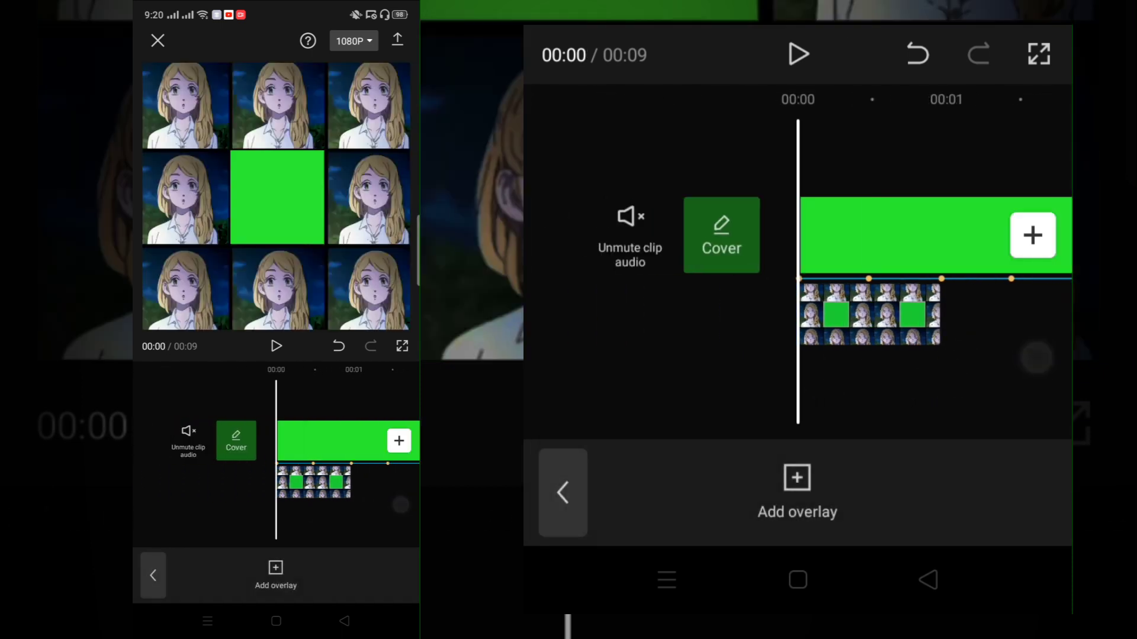
{"action": "left_click", "coordinate": [796, 484]}
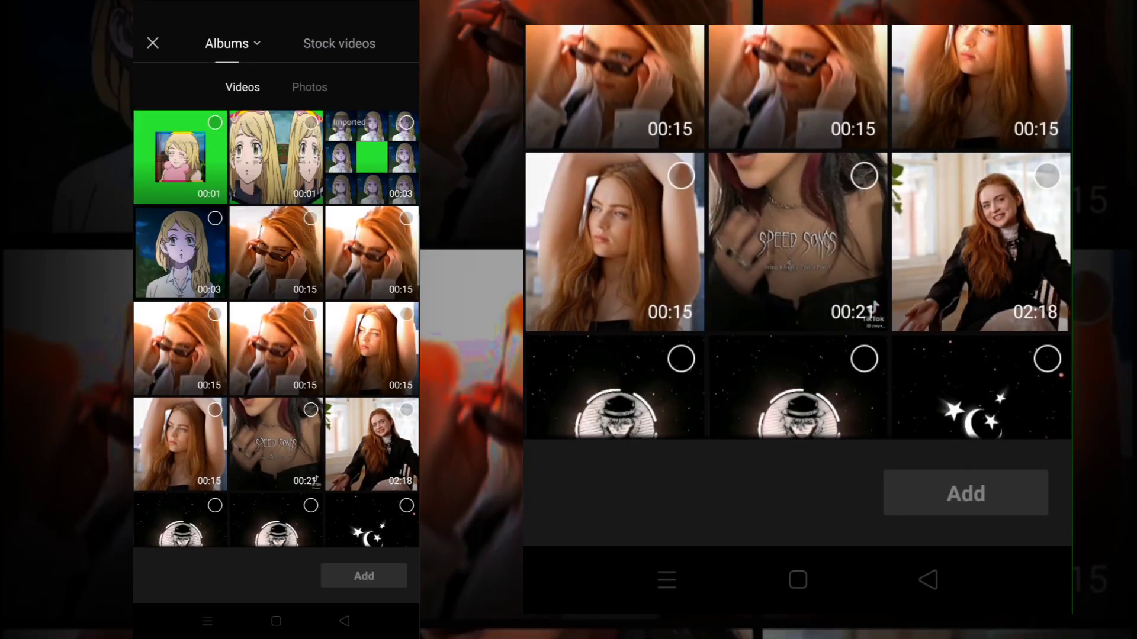
{"action": "left_click", "coordinate": [309, 126]}
- Add the two-girls video as an overlay and key out its green at intensity 37
{"action": "left_click", "coordinate": [965, 493]}
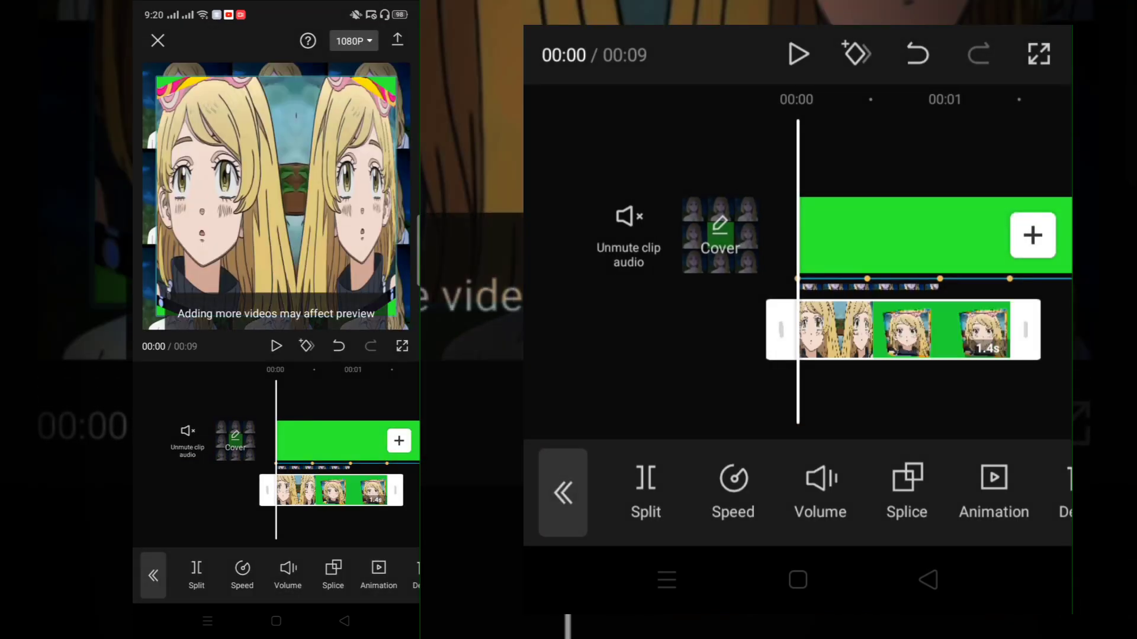
{"action": "left_click_drag", "start_coordinate": [977, 489], "coordinate": [667, 489]}
{"action": "left_click_drag", "start_coordinate": [932, 489], "coordinate": [711, 488]}
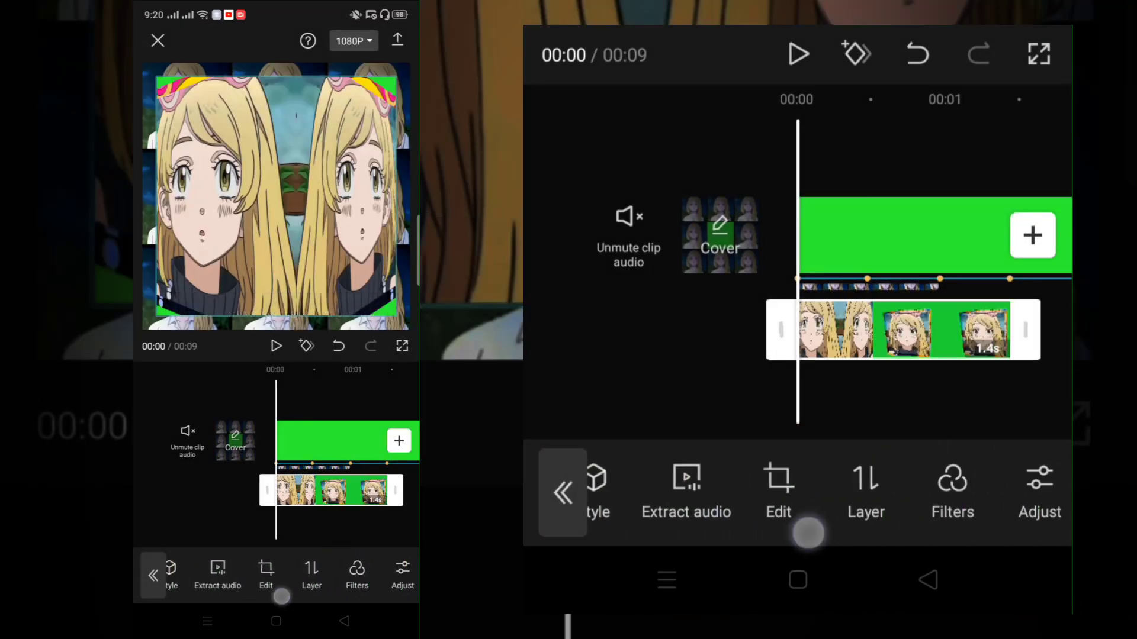
{"action": "left_click_drag", "start_coordinate": [933, 489], "coordinate": [710, 489]}
{"action": "left_click_drag", "start_coordinate": [889, 488], "coordinate": [781, 489]}
{"action": "left_click", "coordinate": [809, 494]}
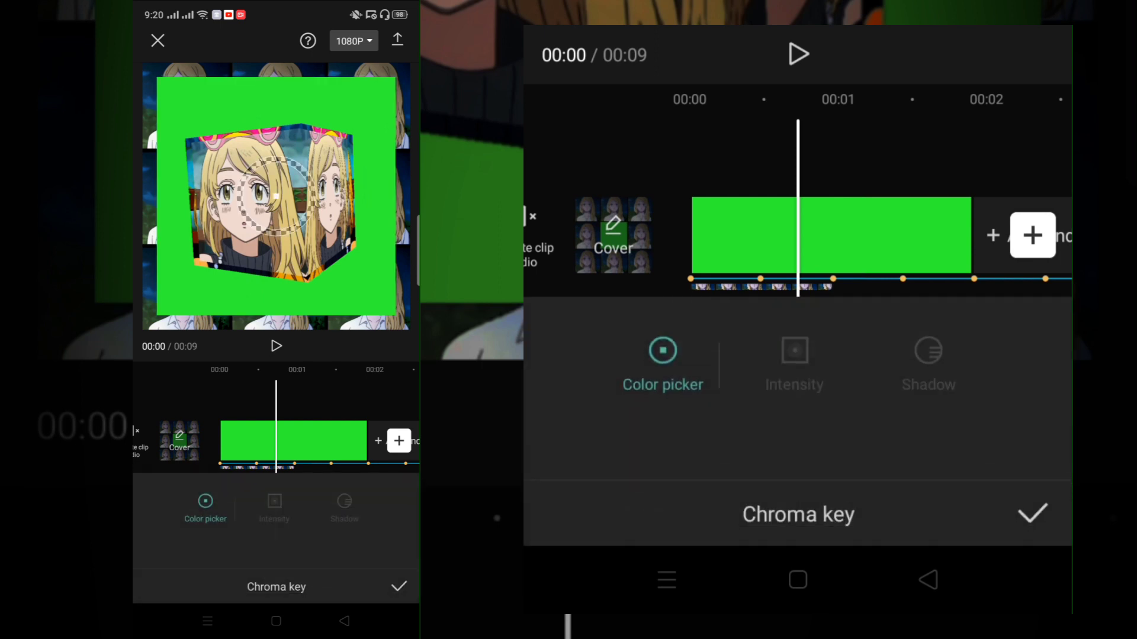
{"action": "left_click", "coordinate": [928, 363]}
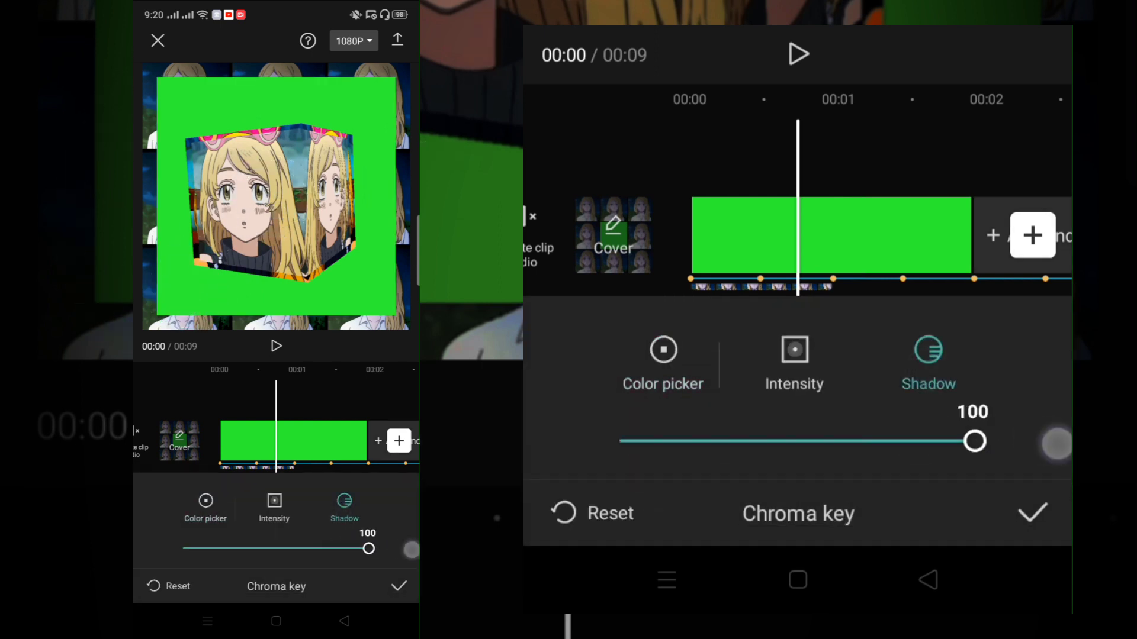
{"action": "left_click", "coordinate": [794, 362]}
{"action": "left_click_drag", "start_coordinate": [631, 442], "coordinate": [764, 442]}
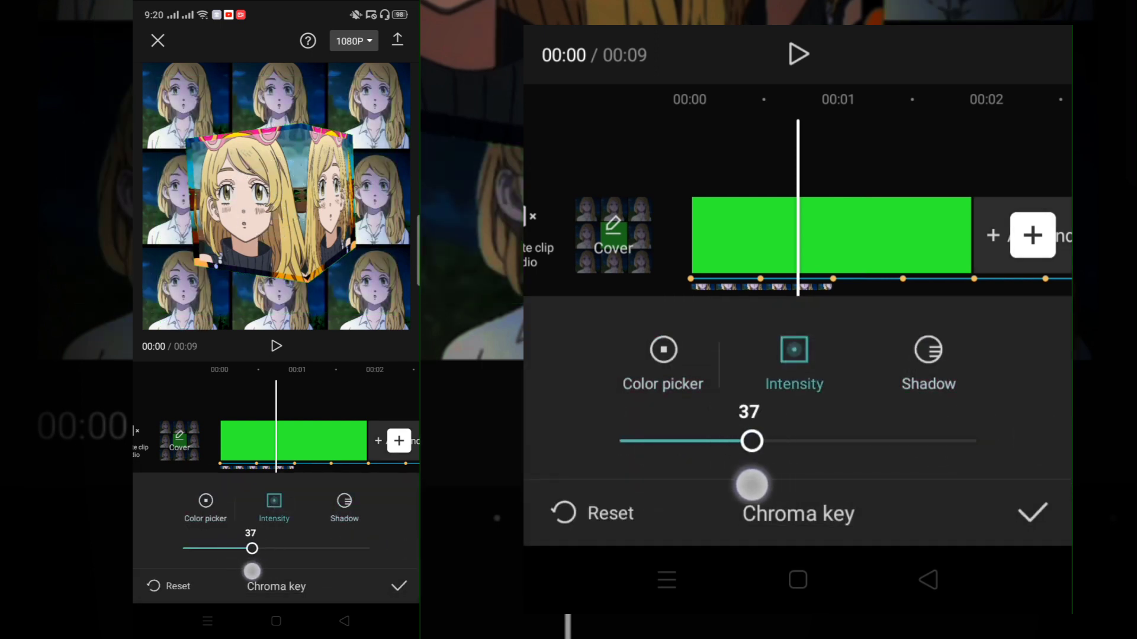
{"action": "left_click", "coordinate": [1032, 513]}
{"action": "left_click", "coordinate": [799, 391]}
- Trim the anime overlay's start and move it to the beginning of the timeline
{"action": "left_click_drag", "start_coordinate": [906, 391], "coordinate": [995, 400]}
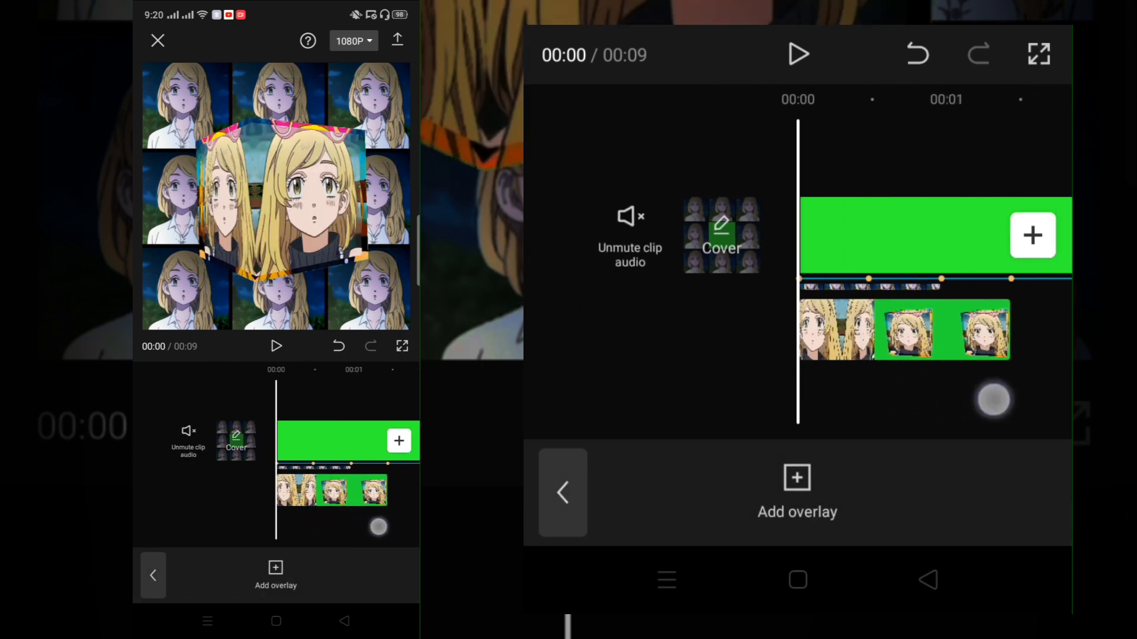
{"action": "left_click_drag", "start_coordinate": [897, 378], "coordinate": [817, 374]}
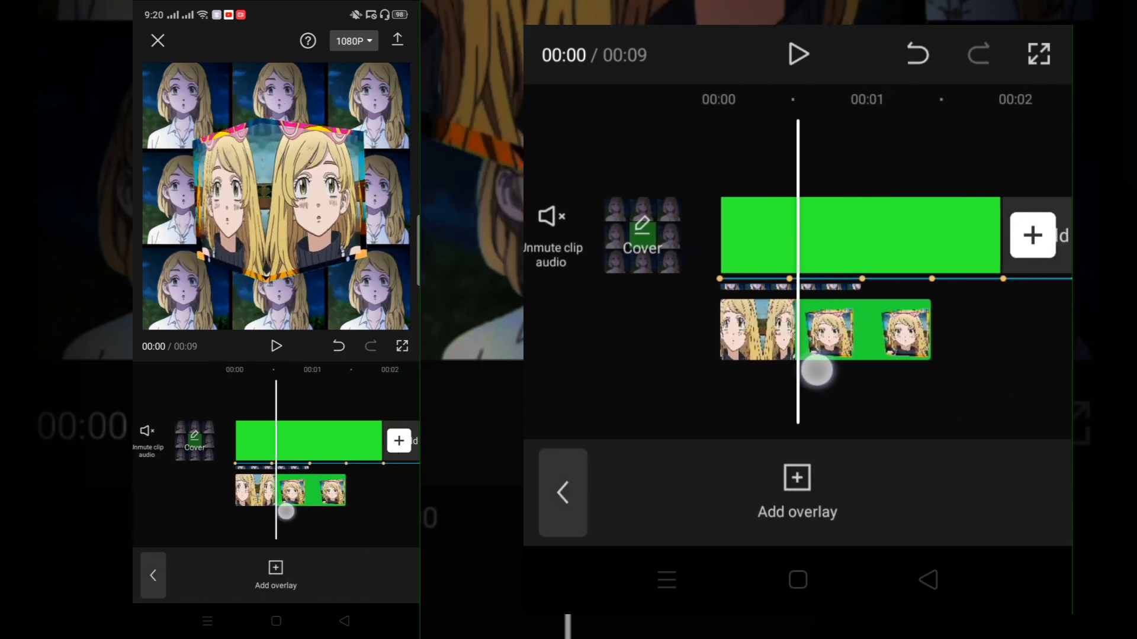
{"action": "left_click", "coordinate": [826, 332]}
{"action": "left_click", "coordinate": [721, 360]}
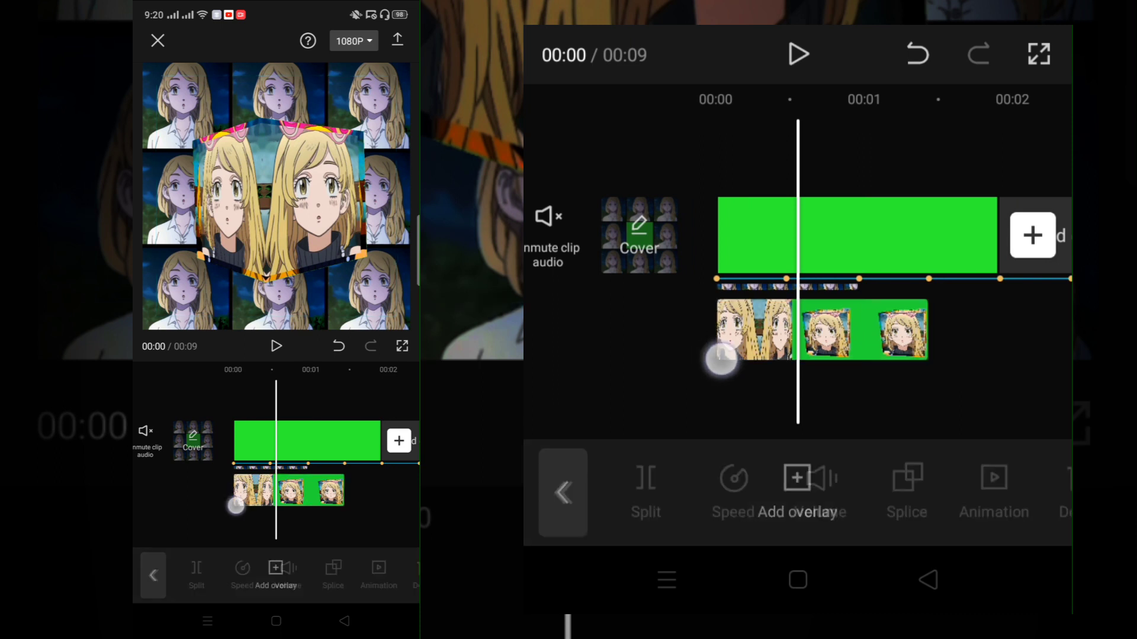
{"action": "left_click", "coordinate": [759, 355]}
{"action": "left_click_drag", "start_coordinate": [719, 333], "coordinate": [813, 377]}
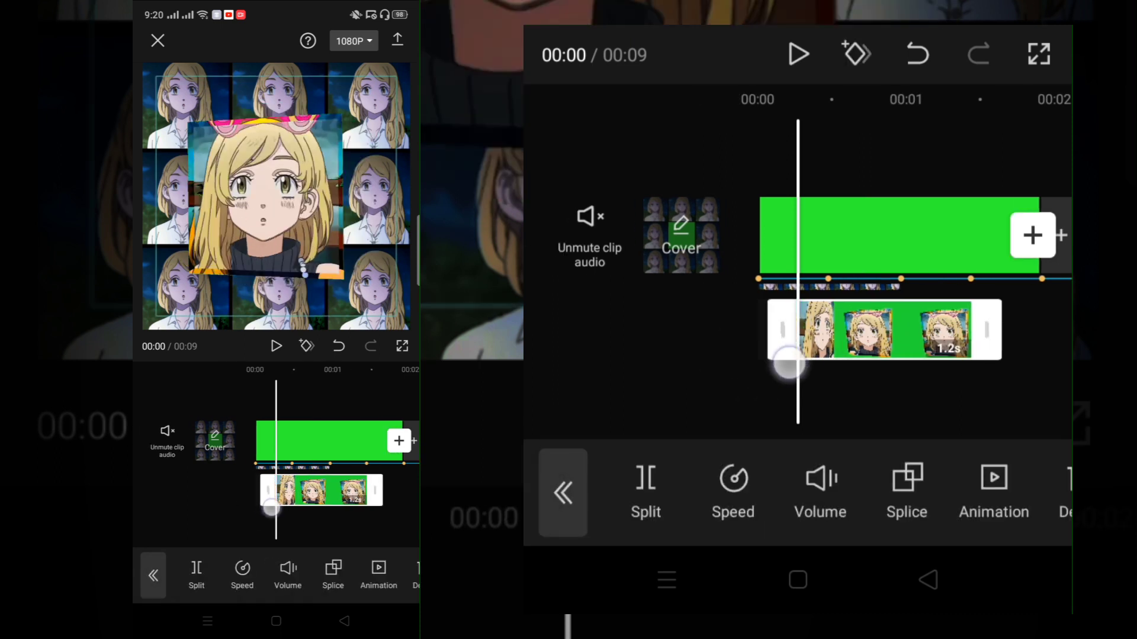
{"action": "left_click_drag", "start_coordinate": [897, 334], "coordinate": [839, 333]}
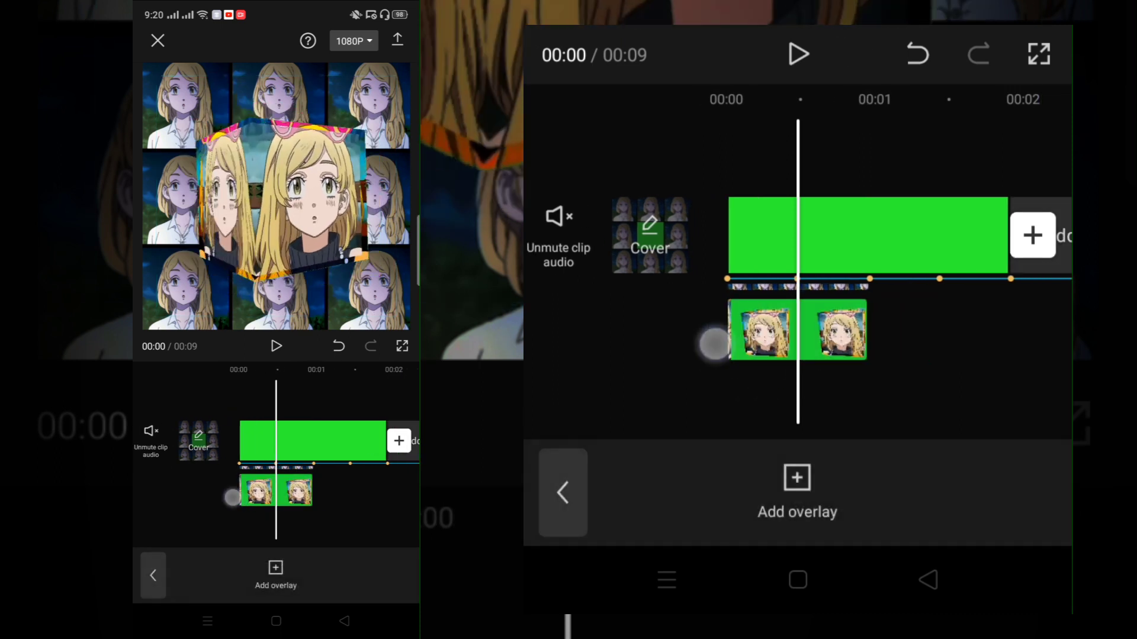
- Zoom the timeline to frame level and trim the anime overlay to 0.9 seconds
{"action": "mouse_move", "coordinate": [888, 382]}
{"action": "left_mouse_down"}
{"action": "mouse_move", "coordinate": [869, 375]}
{"action": "mouse_move", "coordinate": [675, 429]}
{"action": "left_mouse_up"}
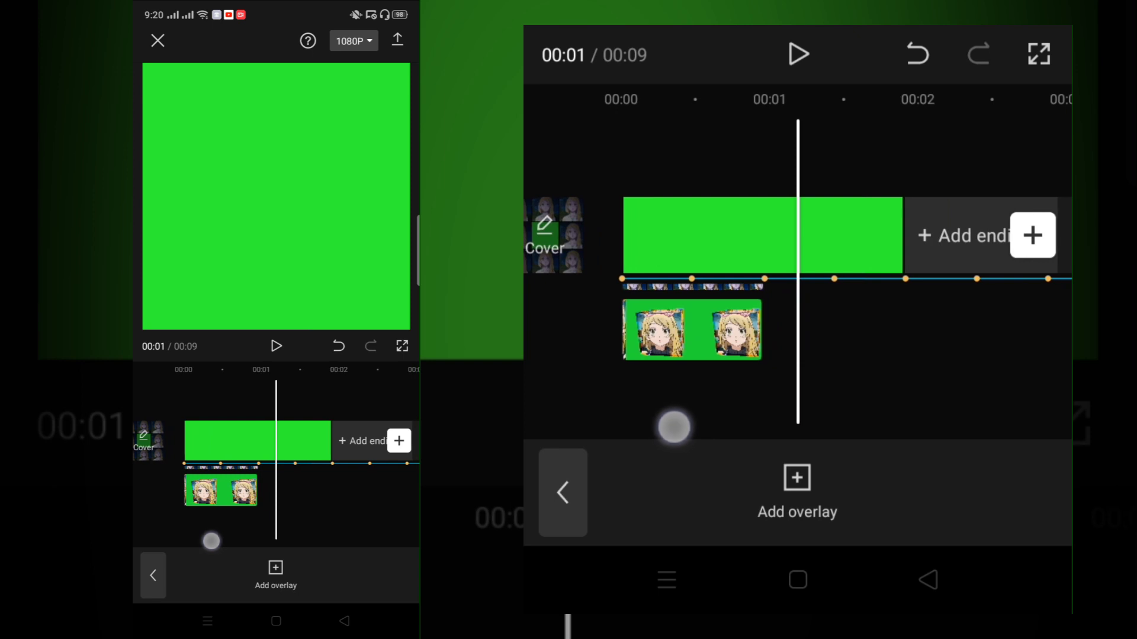
{"action": "left_click_drag", "start_coordinate": [888, 373], "coordinate": [968, 373]}
{"action": "left_click", "coordinate": [775, 350]}
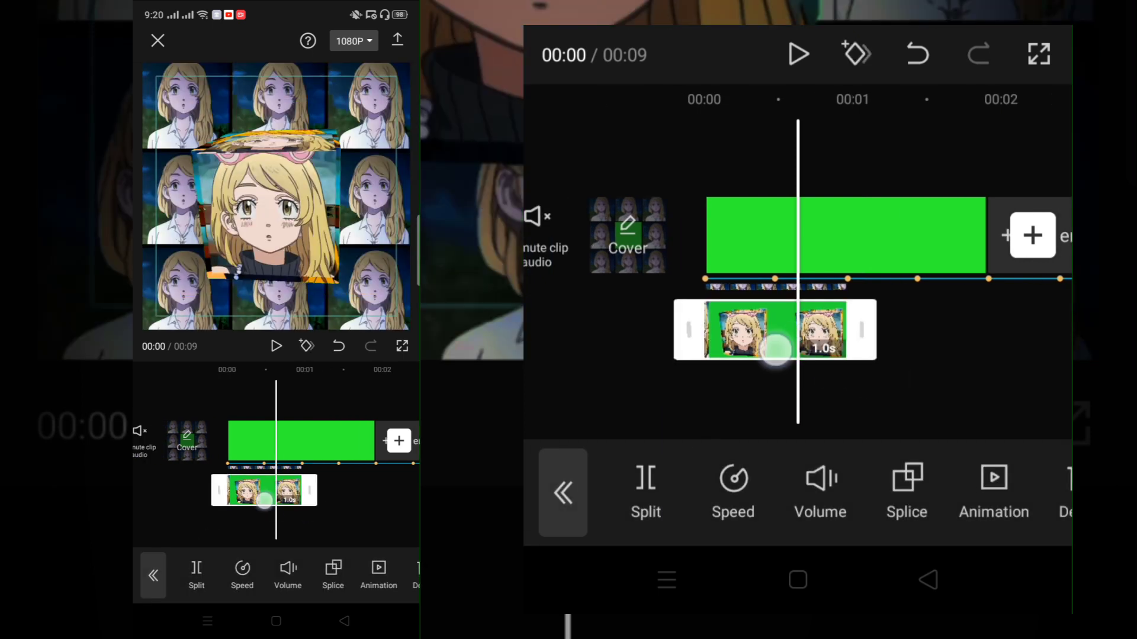
{"action": "left_click_drag", "start_coordinate": [778, 363], "coordinate": [890, 409]}
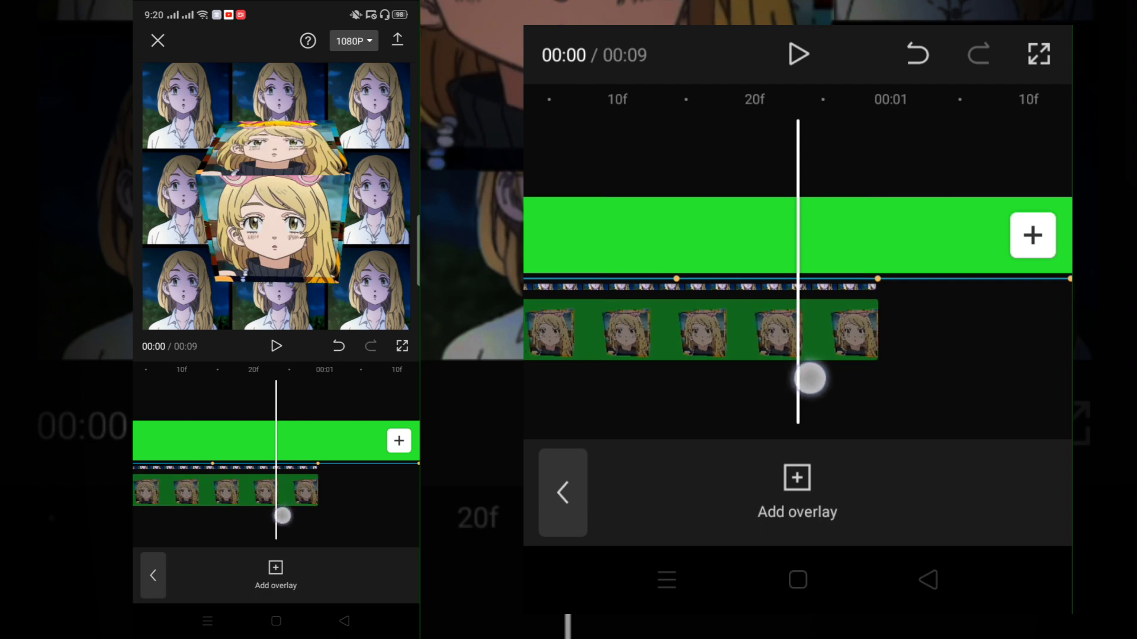
{"action": "left_click_drag", "start_coordinate": [811, 380], "coordinate": [817, 348]}
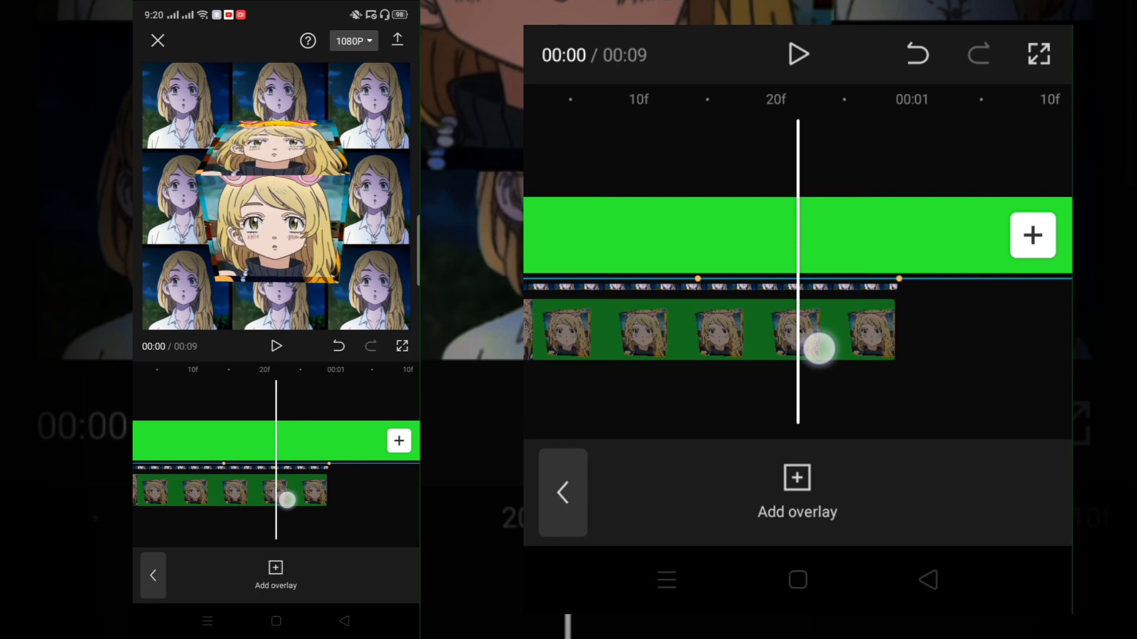
{"action": "left_click", "coordinate": [809, 349]}
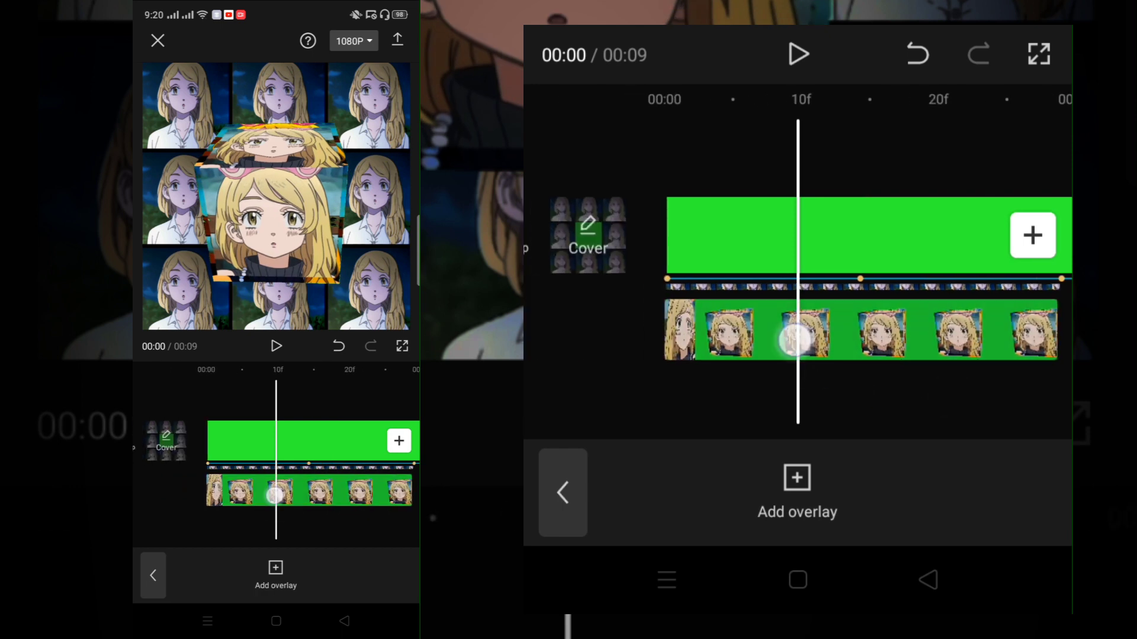
{"action": "left_click", "coordinate": [806, 348]}
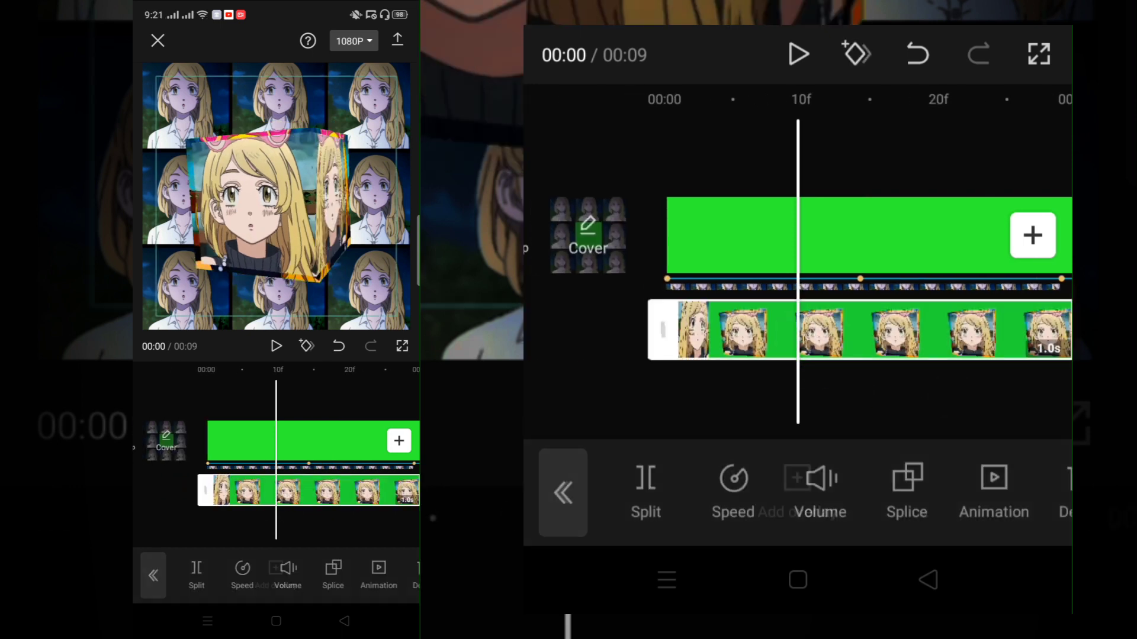
{"action": "left_click_drag", "start_coordinate": [737, 397], "coordinate": [704, 398]}
{"action": "scroll", "coordinate": [746, 397], "scroll_direction": "down", "scroll_amount": 3}
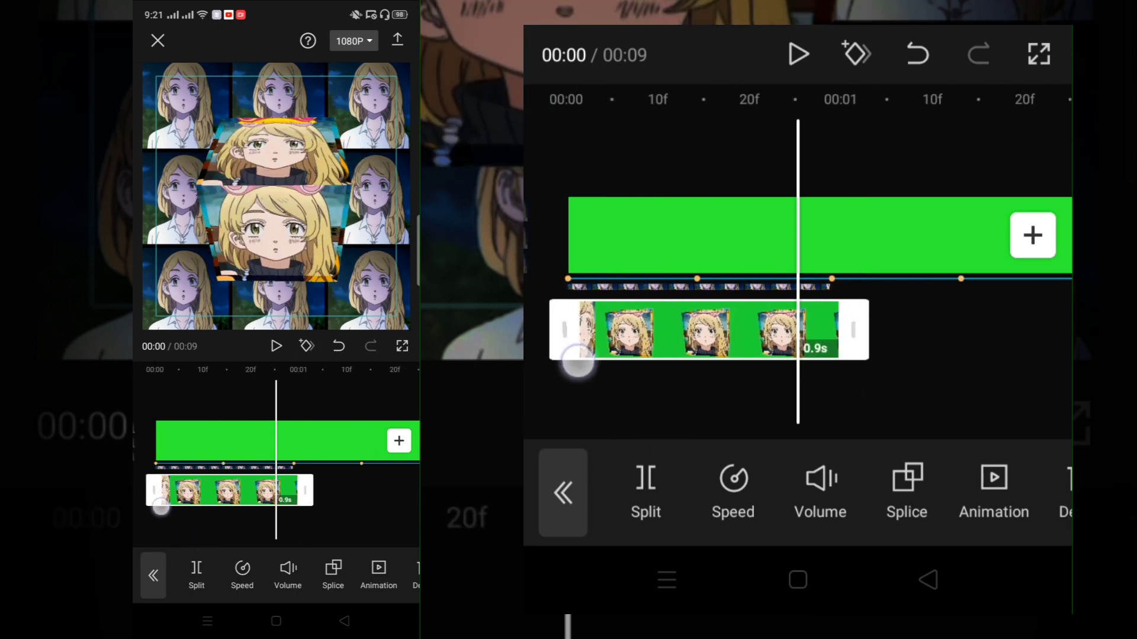
{"action": "left_click_drag", "start_coordinate": [578, 364], "coordinate": [769, 344]}
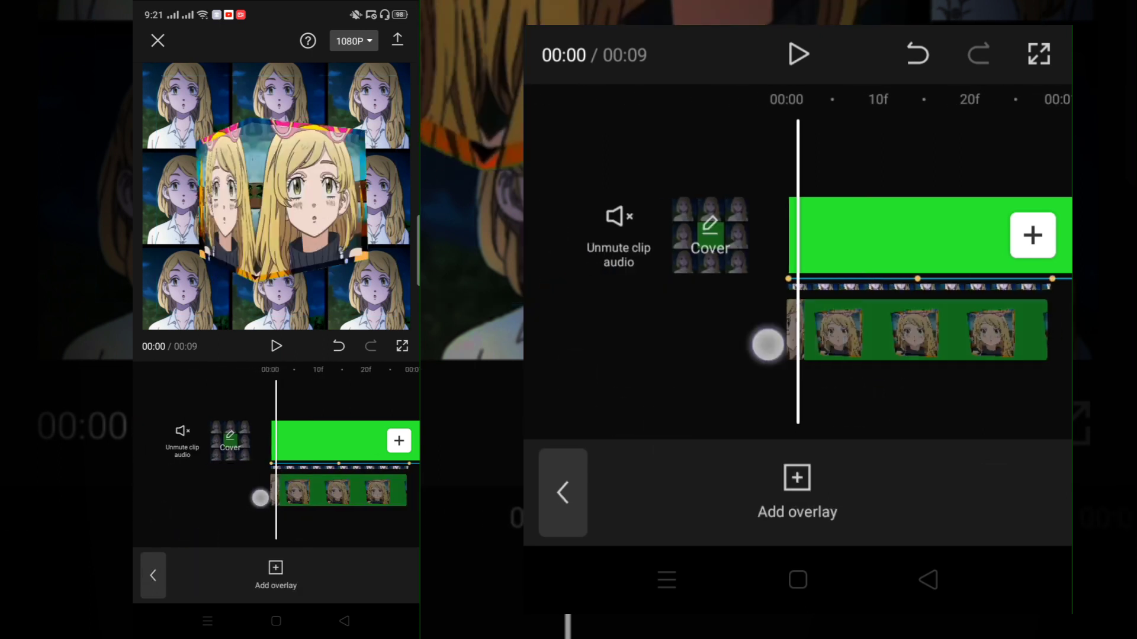
{"action": "left_click_drag", "start_coordinate": [888, 337], "coordinate": [701, 338]}
- Duplicate the nine-grid overlay clip
{"action": "left_click", "coordinate": [711, 315]}
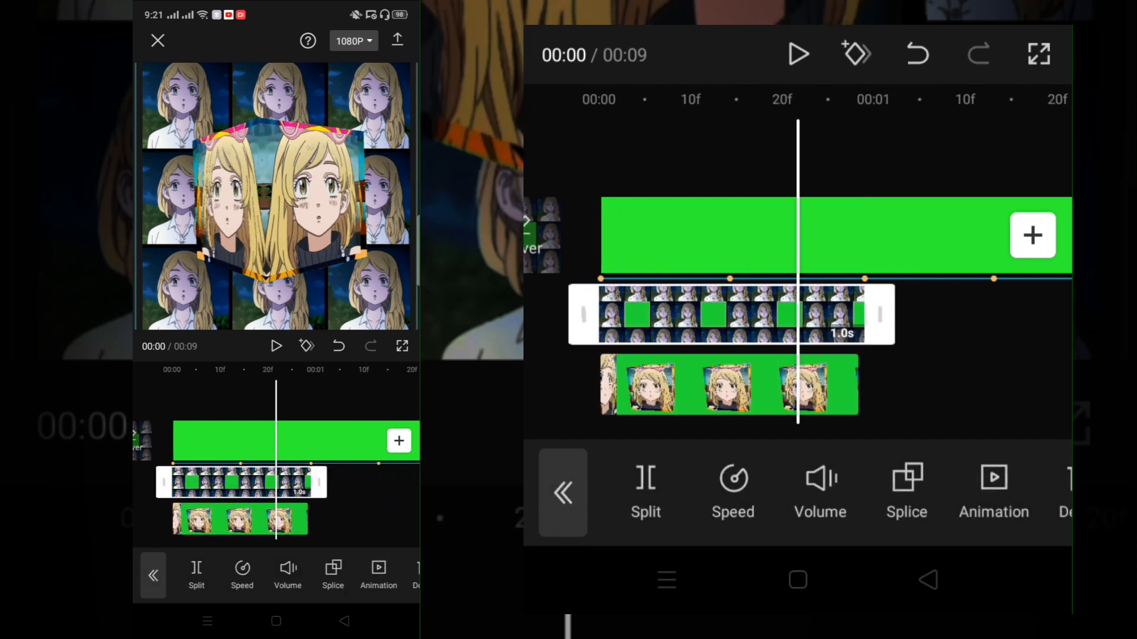
{"action": "left_click", "coordinate": [693, 386]}
{"action": "left_click", "coordinate": [949, 410]}
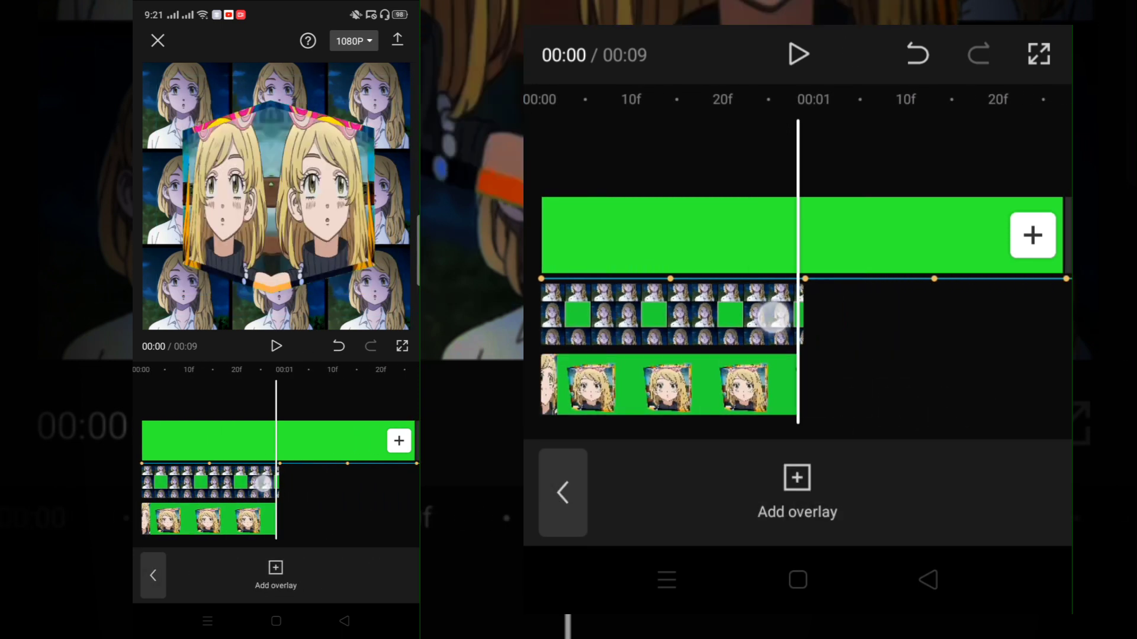
{"action": "left_click", "coordinate": [773, 315]}
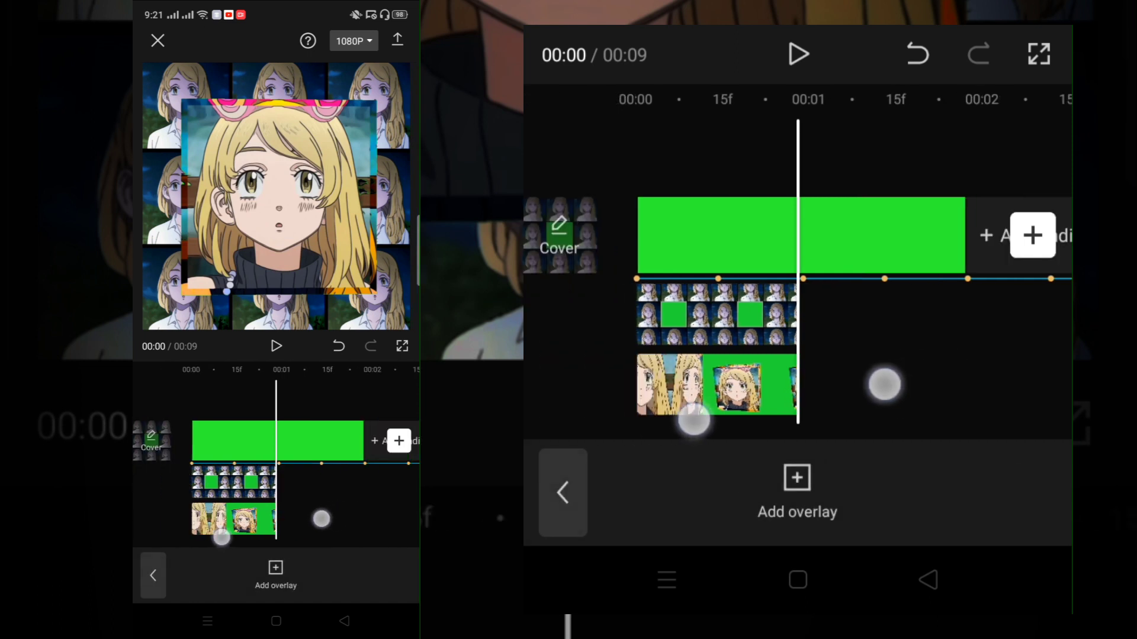
{"action": "left_click_drag", "start_coordinate": [915, 400], "coordinate": [895, 407]}
{"action": "left_click", "coordinate": [706, 315]}
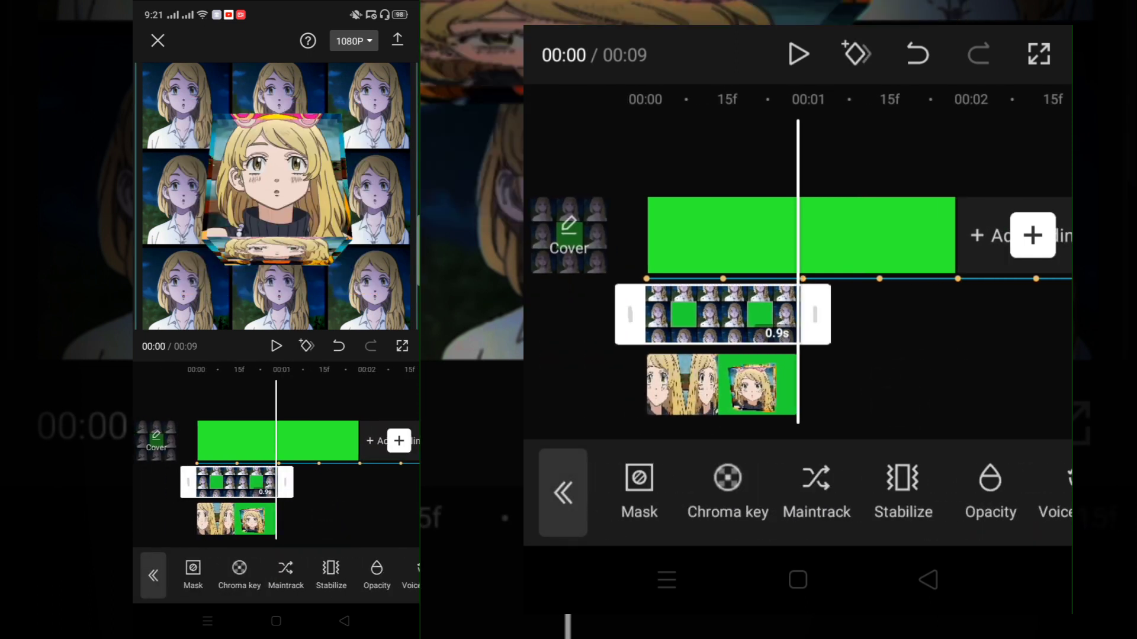
{"action": "left_click", "coordinate": [879, 392]}
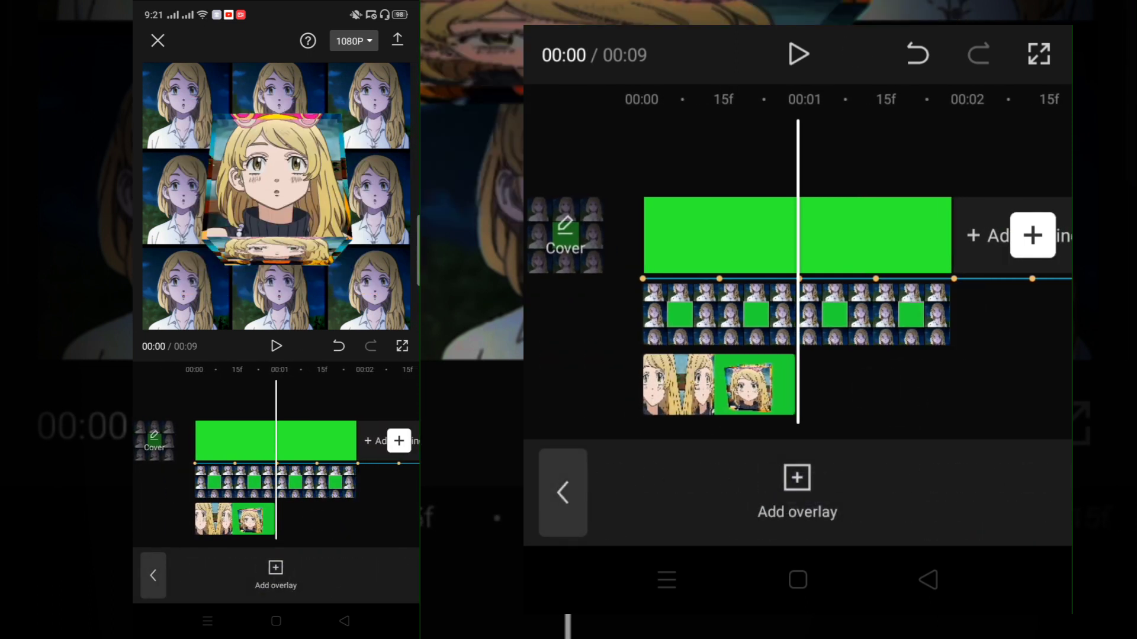
- Add the 1.4-second anime girl overlay and key out its green at intensity 41
{"action": "left_click", "coordinate": [797, 493]}
{"action": "left_click", "coordinate": [1014, 480]}
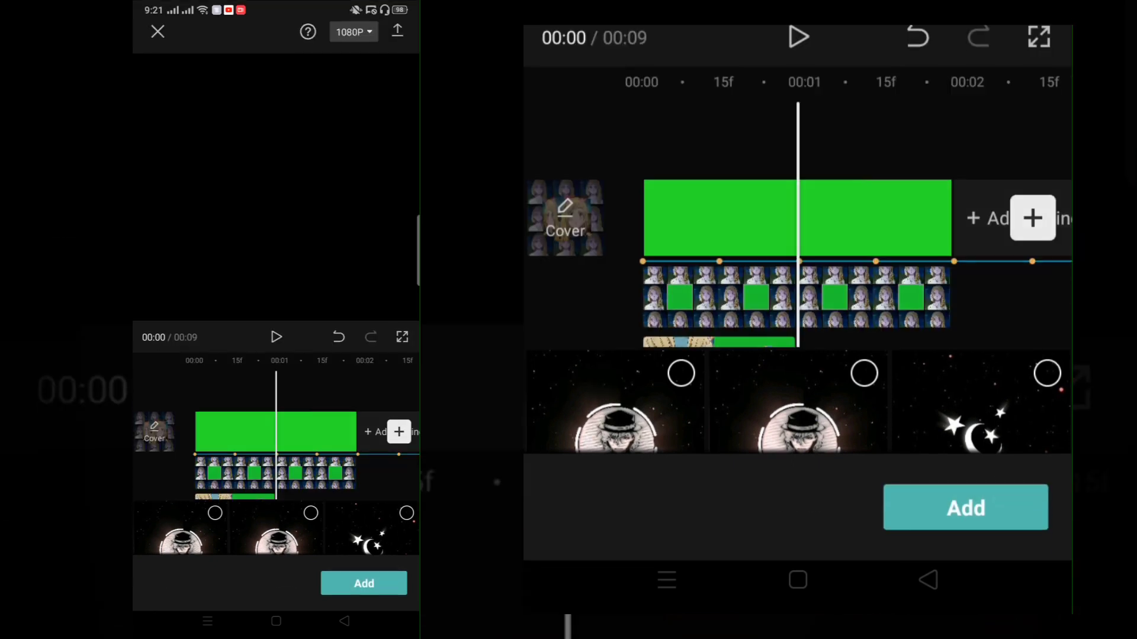
{"action": "left_click_drag", "start_coordinate": [1022, 544], "coordinate": [764, 544]}
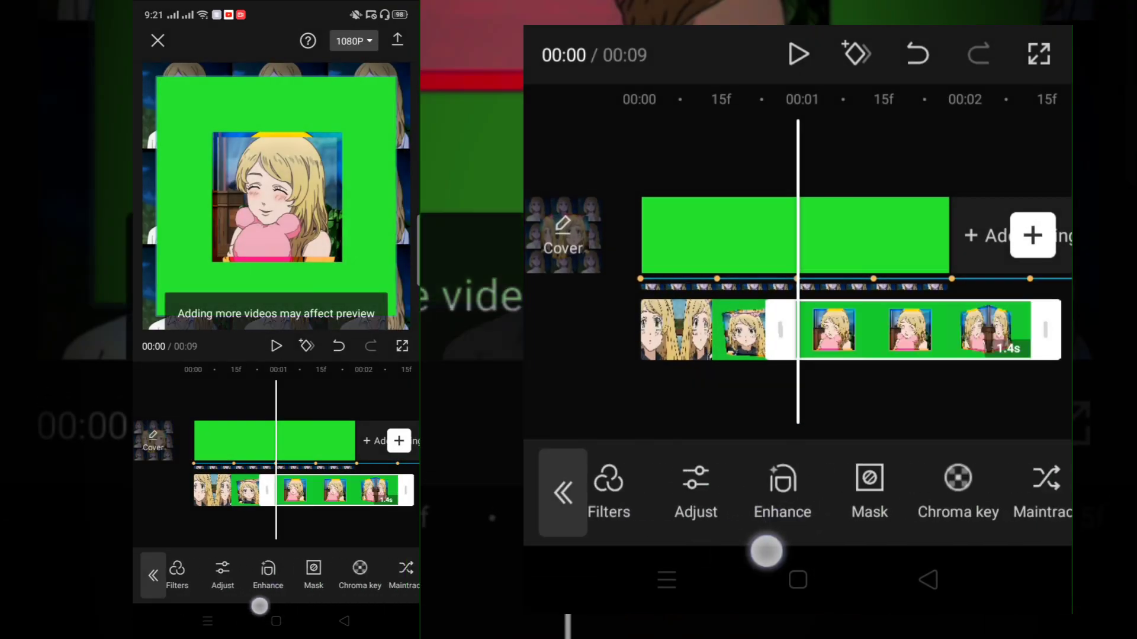
{"action": "left_click", "coordinate": [910, 492]}
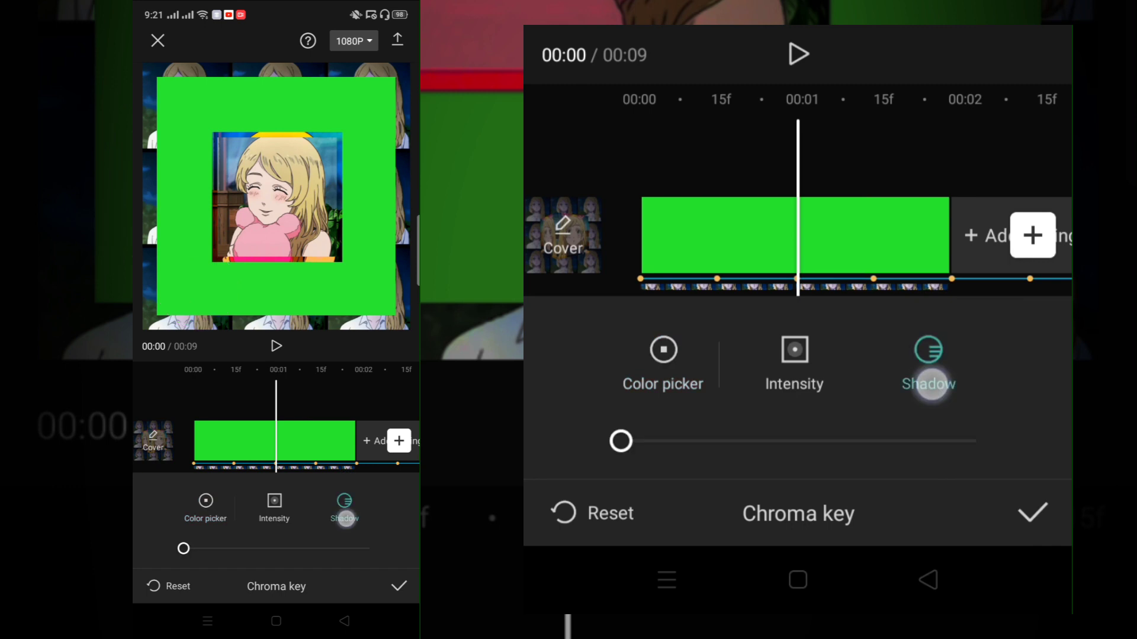
{"action": "left_click_drag", "start_coordinate": [620, 441], "coordinate": [762, 441]}
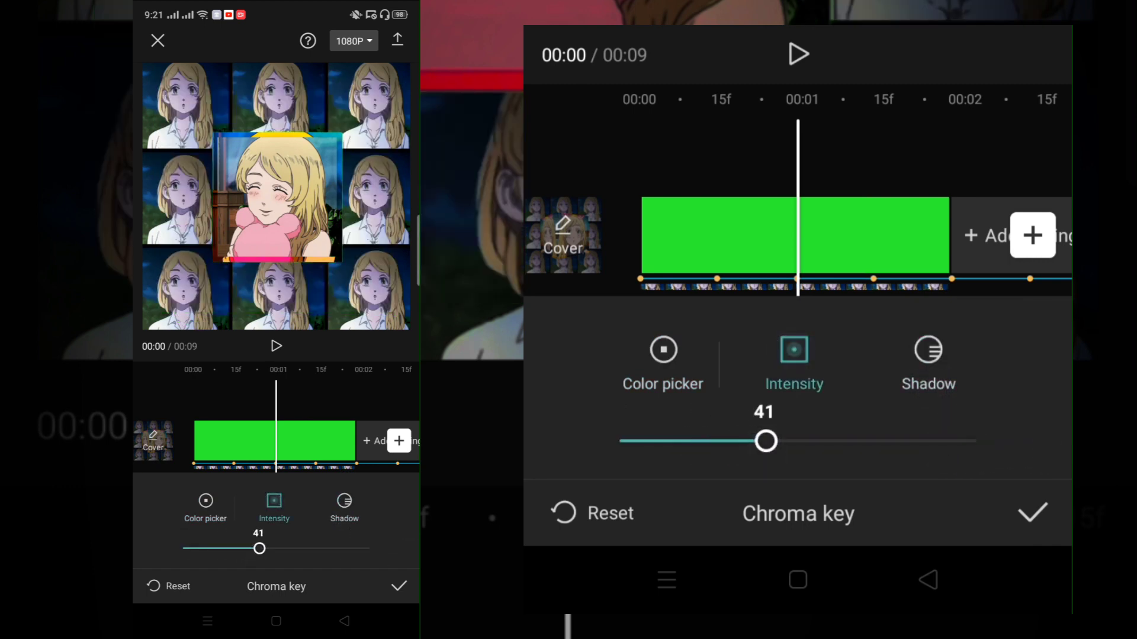
{"action": "left_click", "coordinate": [1033, 513]}
{"action": "scroll", "coordinate": [799, 267], "scroll_direction": "up", "scroll_amount": 3}
- Trim the second anime girl overlay clip to 0.9 seconds and enlarge it slightly
{"action": "left_click", "coordinate": [963, 419]}
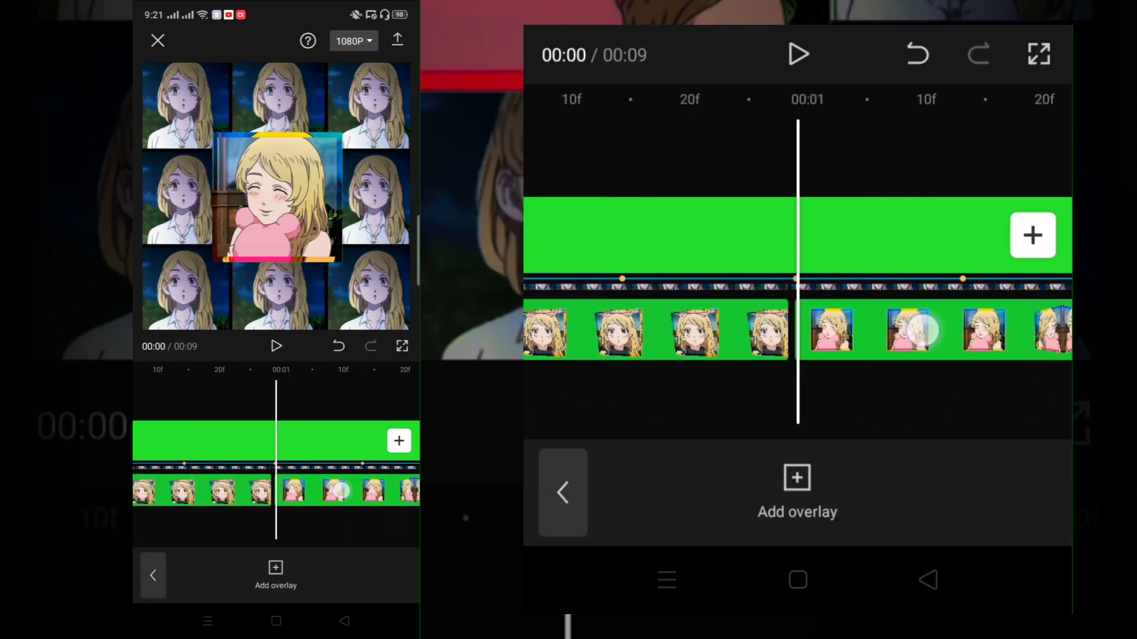
{"action": "scroll", "coordinate": [800, 266], "scroll_direction": "down", "scroll_amount": 3}
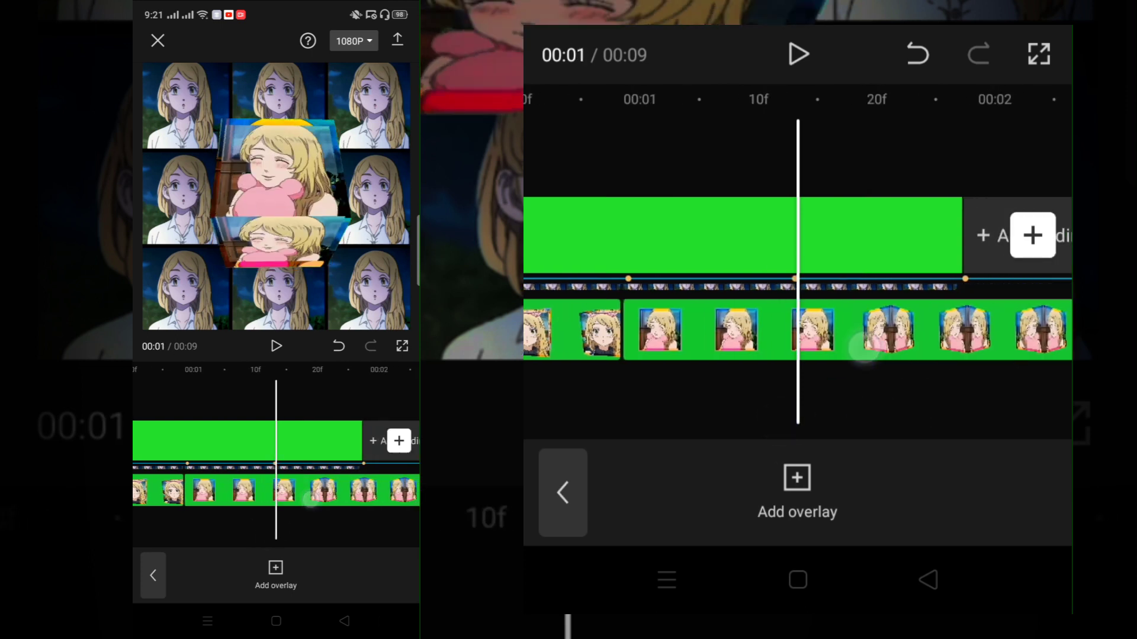
{"action": "left_click", "coordinate": [833, 334]}
{"action": "left_click_drag", "start_coordinate": [931, 333], "coordinate": [879, 333]}
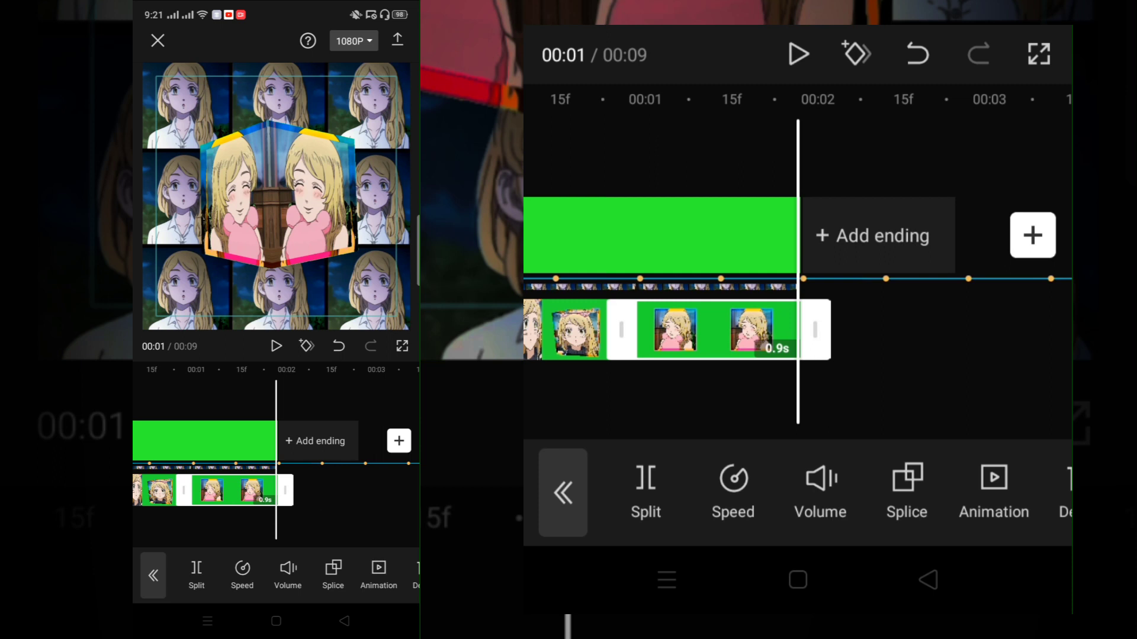
{"action": "left_click_drag", "start_coordinate": [667, 392], "coordinate": [941, 390]}
{"action": "left_click", "coordinate": [797, 55]}
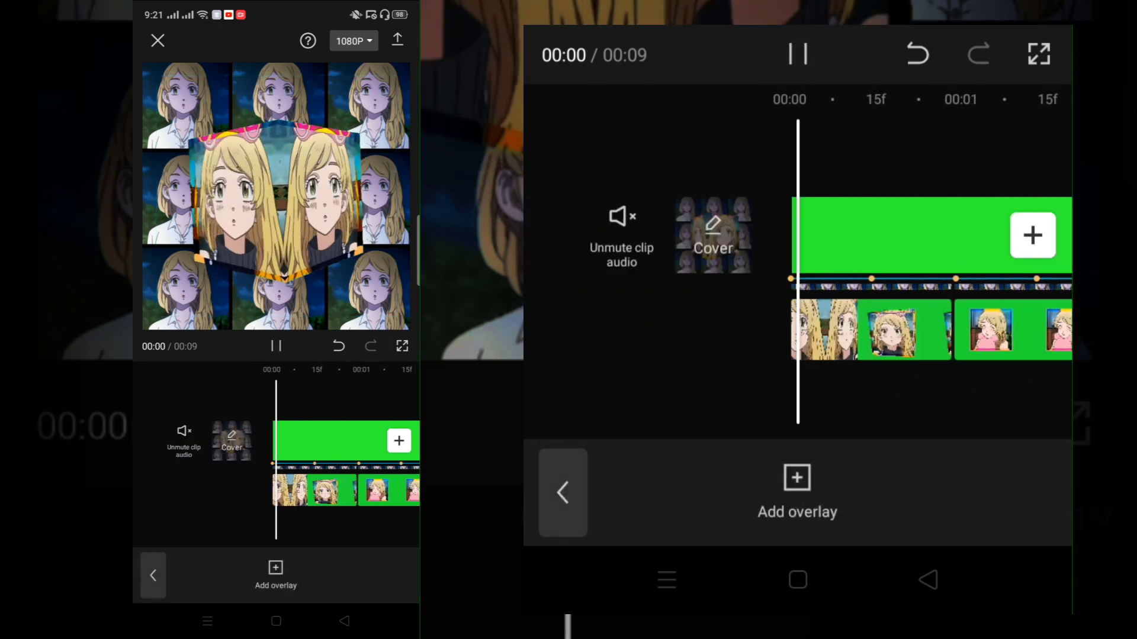
{"action": "left_click", "coordinate": [893, 333]}
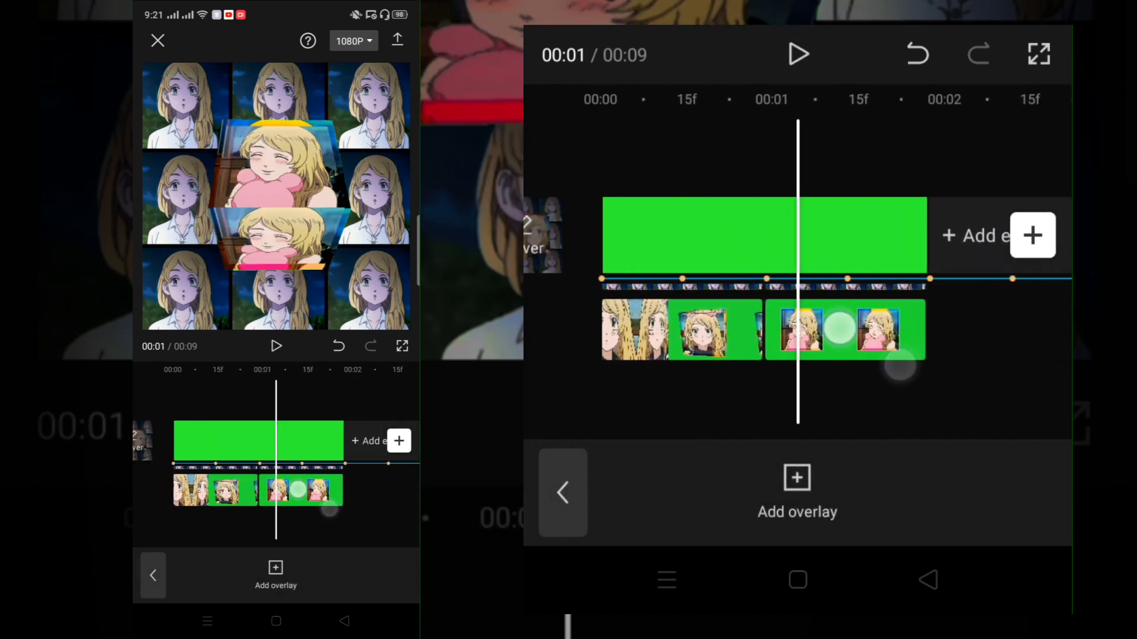
{"action": "left_click_drag", "start_coordinate": [313, 289], "coordinate": [309, 302]}
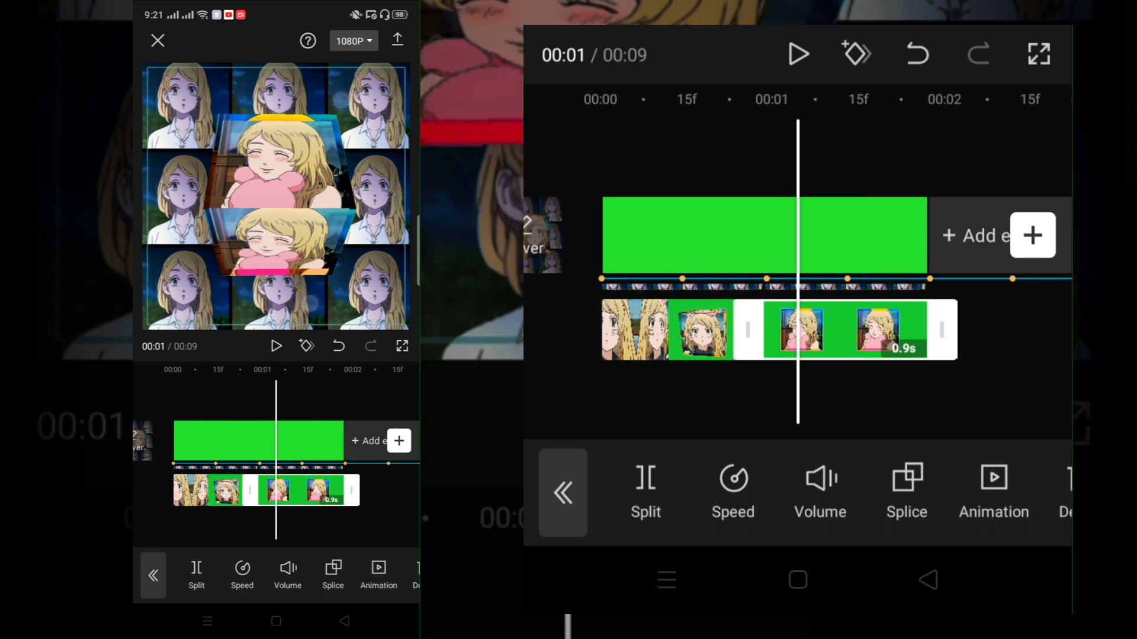
{"action": "mouse_move", "coordinate": [889, 387]}
{"action": "left_mouse_down"}
{"action": "mouse_move", "coordinate": [955, 386]}
{"action": "mouse_move", "coordinate": [810, 443]}
{"action": "left_mouse_up"}
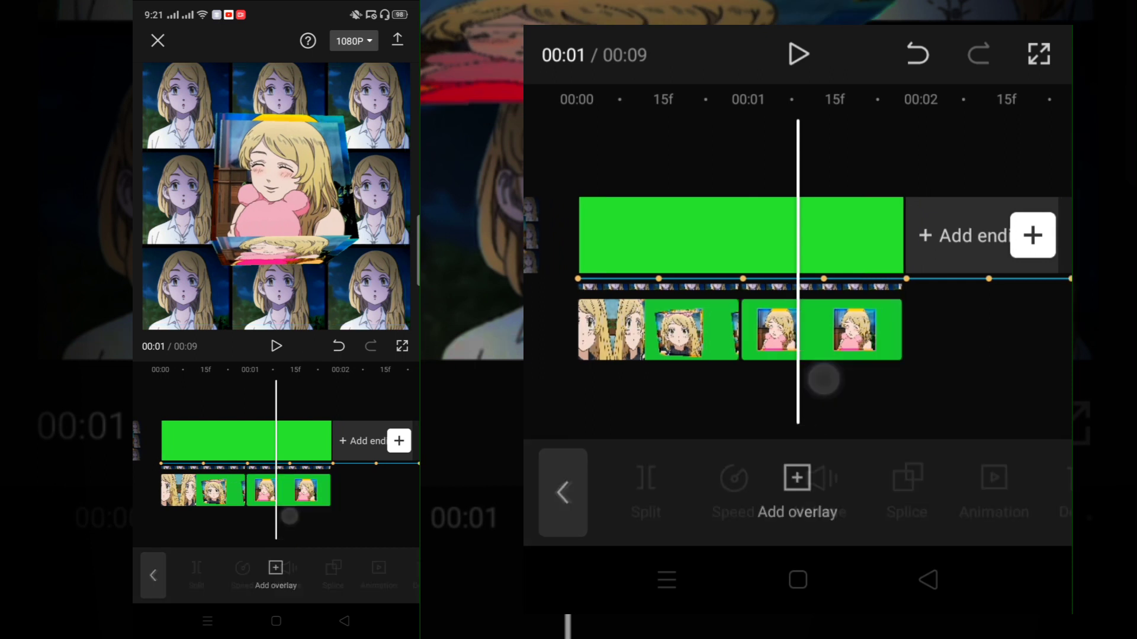
- Apply a combo animation to each of the two nine-grid overlay clips
{"action": "left_click", "coordinate": [675, 320]}
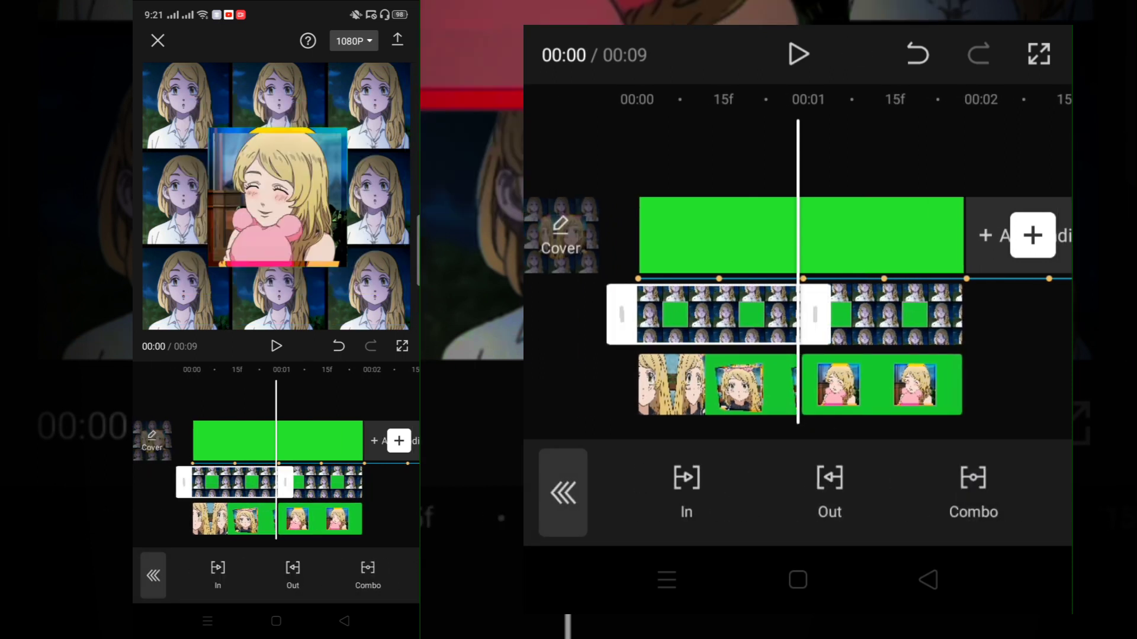
{"action": "left_click", "coordinate": [973, 493]}
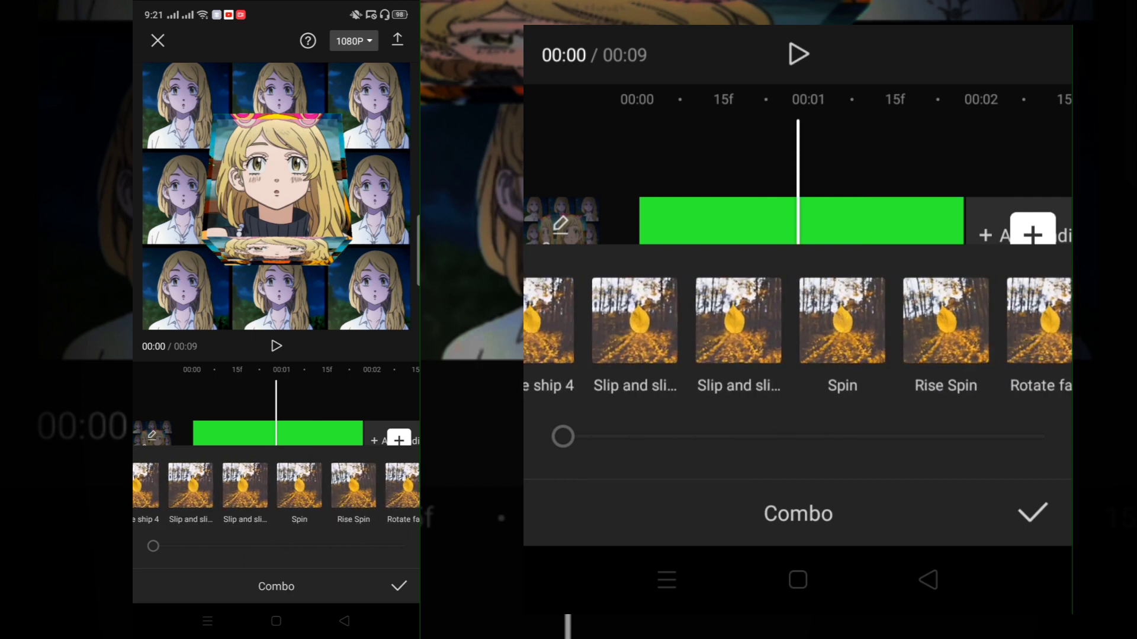
{"action": "left_click", "coordinate": [1031, 514]}
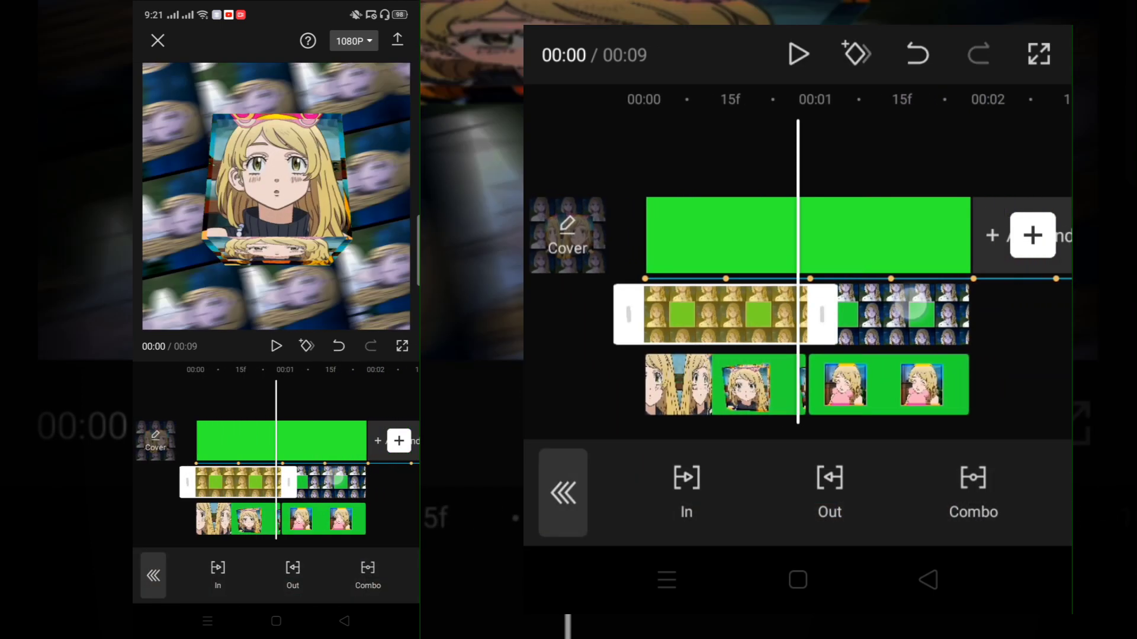
{"action": "left_click", "coordinate": [973, 490]}
{"action": "scroll", "coordinate": [799, 337], "scroll_direction": "right", "scroll_amount": 6}
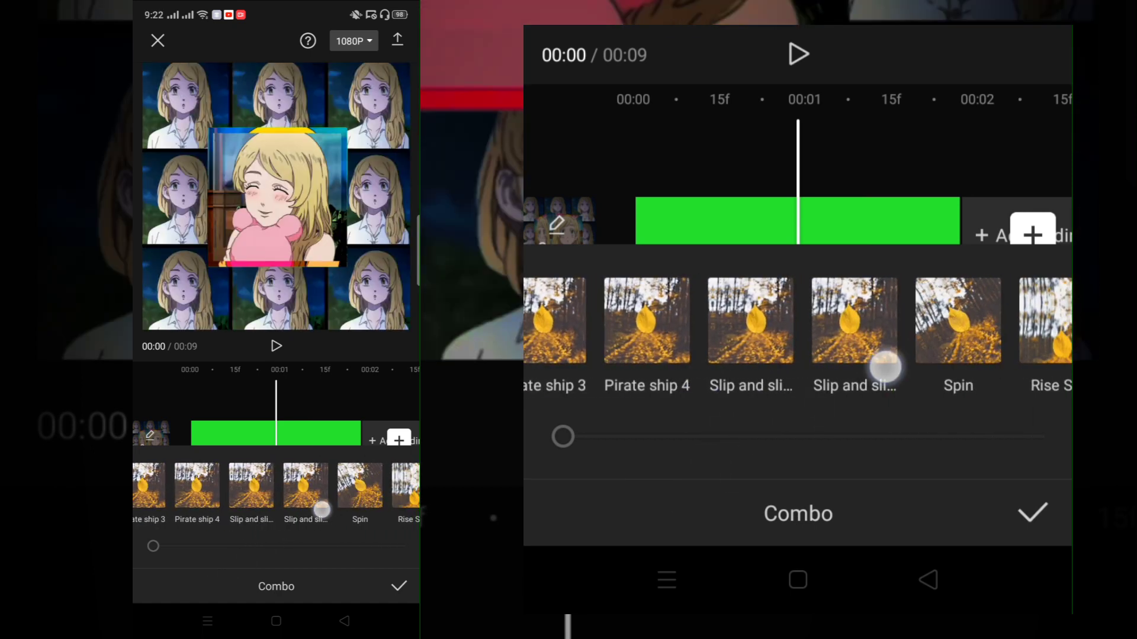
{"action": "left_click", "coordinate": [1032, 514]}
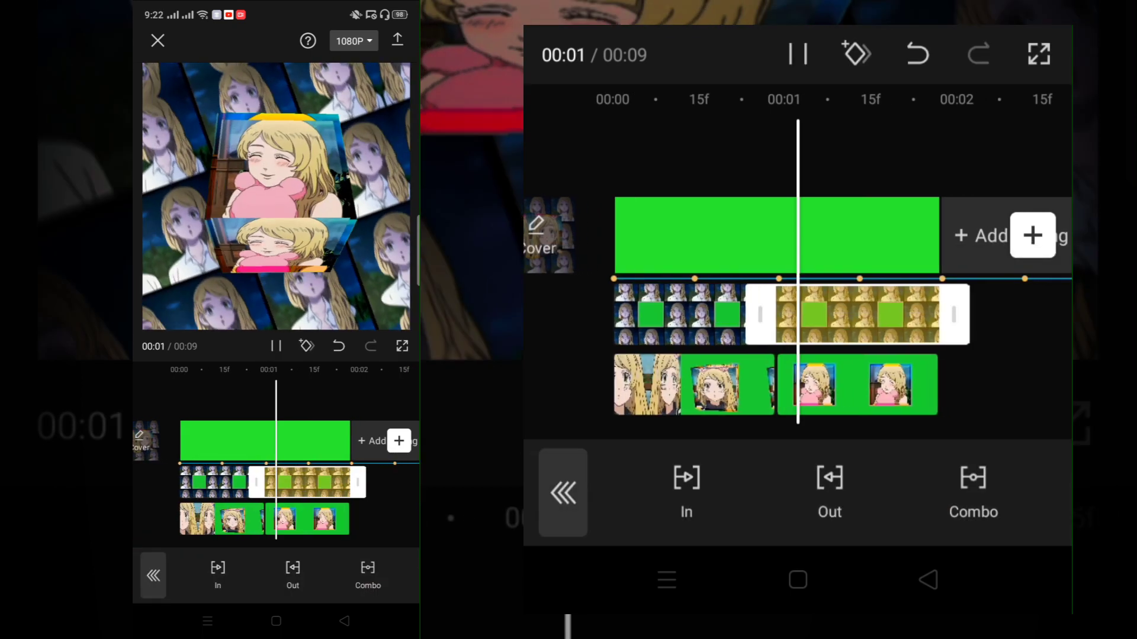
{"action": "left_click", "coordinate": [563, 493]}
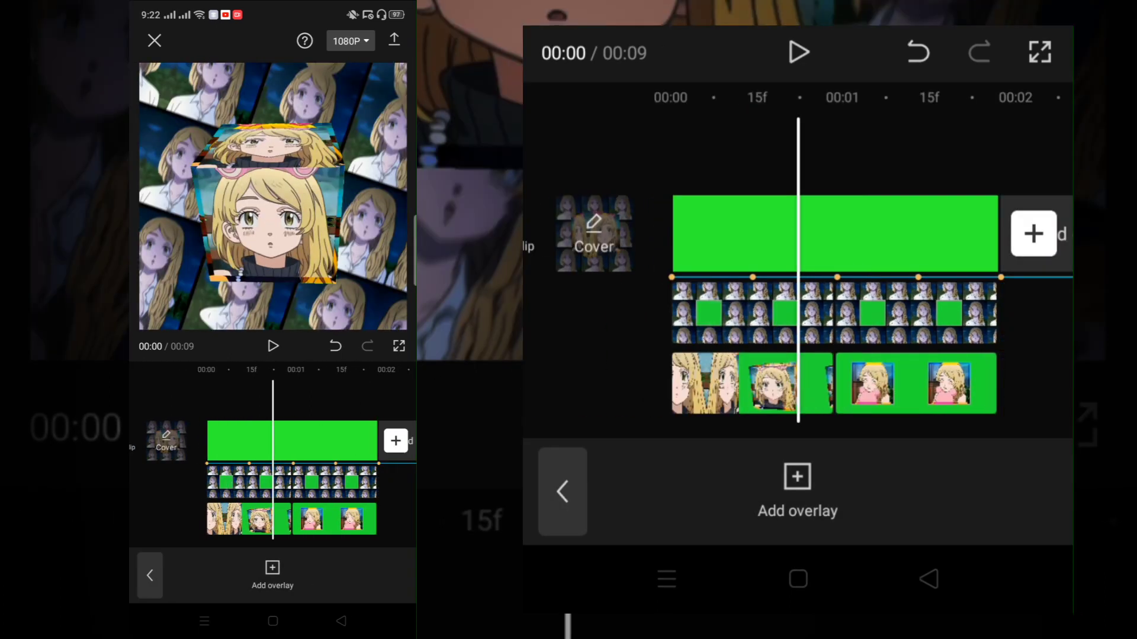
- Set a vignette of 25 on one overlay clip, undoing the apply-to-all
{"action": "left_click", "coordinate": [826, 311]}
{"action": "scroll", "coordinate": [914, 498], "scroll_direction": "right", "scroll_amount": 4}
{"action": "left_click", "coordinate": [843, 493]}
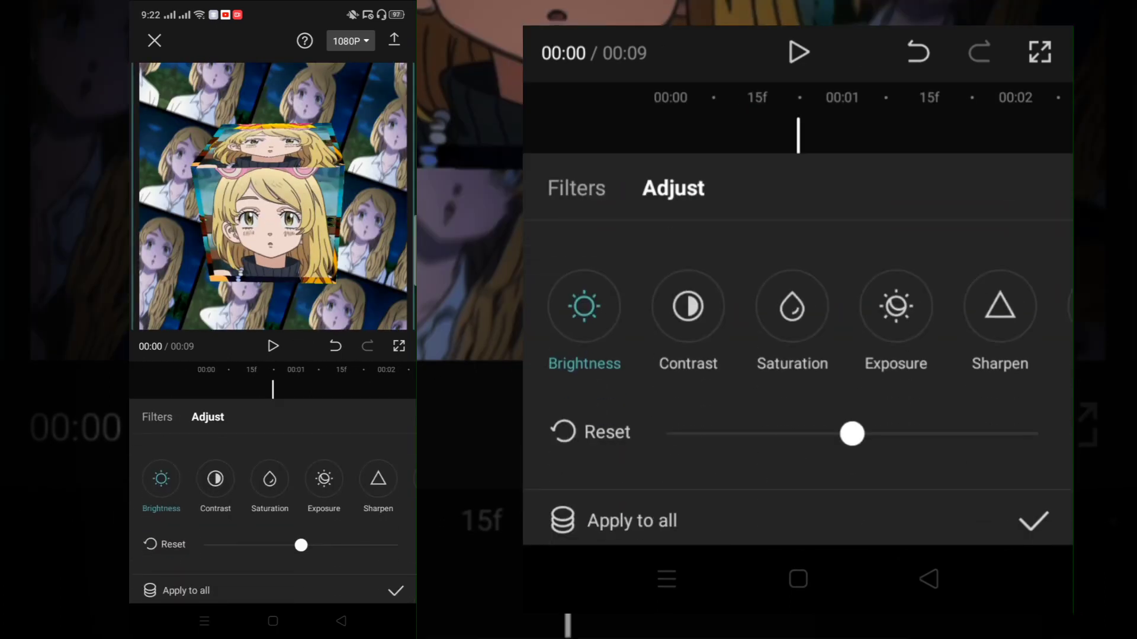
{"action": "scroll", "coordinate": [800, 320], "scroll_direction": "right", "scroll_amount": 4}
{"action": "left_click_drag", "start_coordinate": [866, 432], "coordinate": [927, 433]}
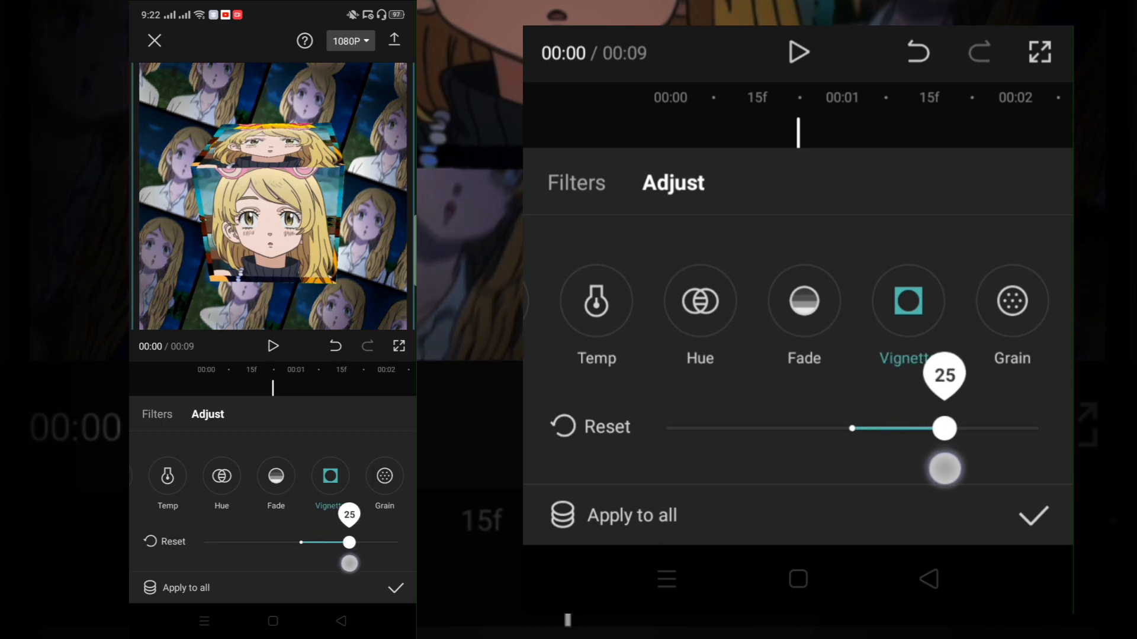
{"action": "left_click", "coordinate": [613, 515]}
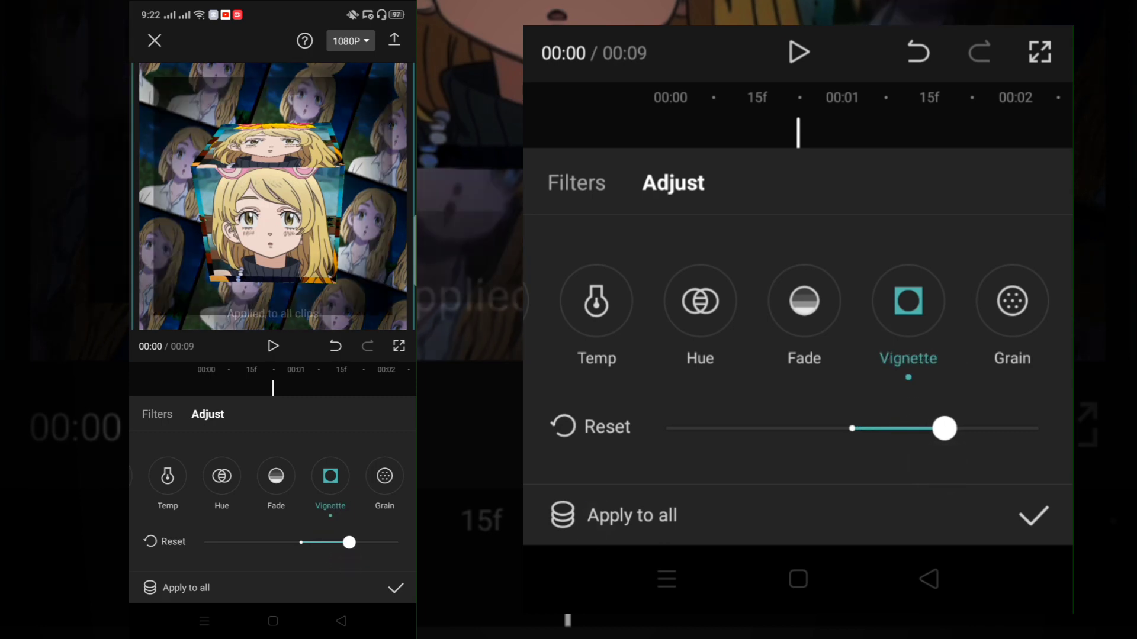
{"action": "left_click", "coordinate": [1034, 514]}
{"action": "left_click", "coordinate": [919, 52]}
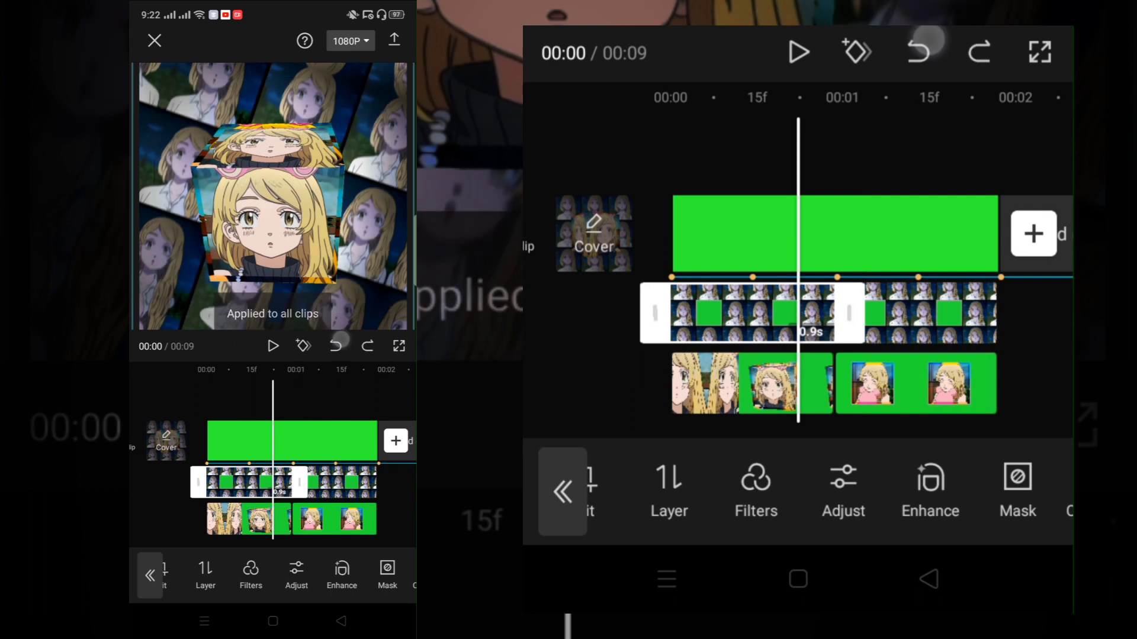
- Raise the vignette strength on the other tiled background clip
{"action": "left_click", "coordinate": [949, 319]}
{"action": "left_click", "coordinate": [843, 493]}
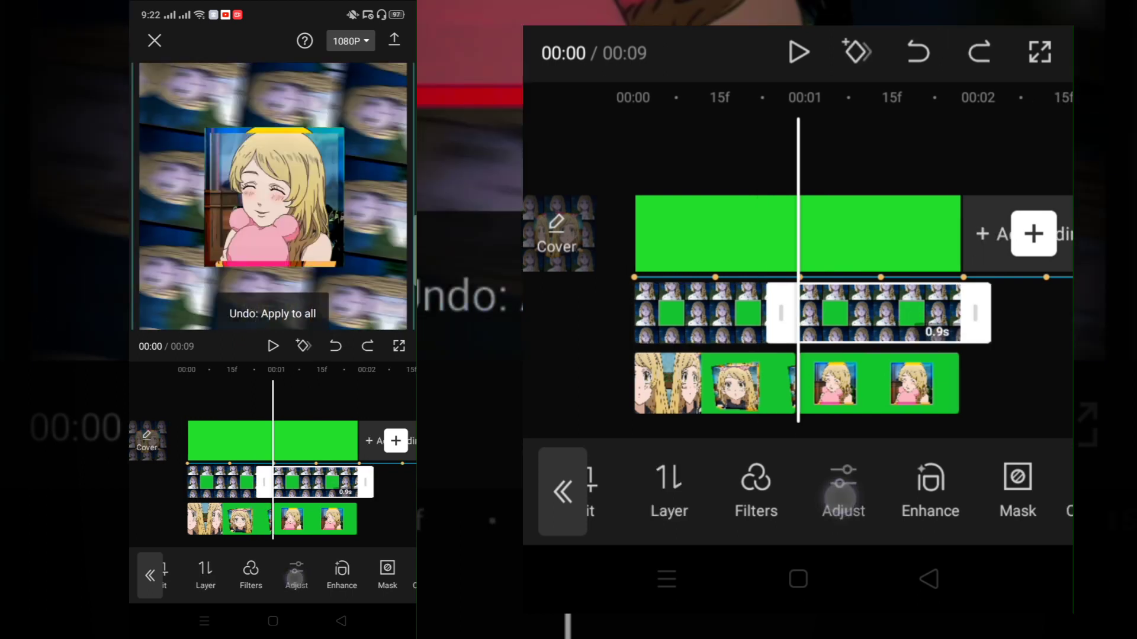
{"action": "left_click_drag", "start_coordinate": [852, 447], "coordinate": [917, 447]}
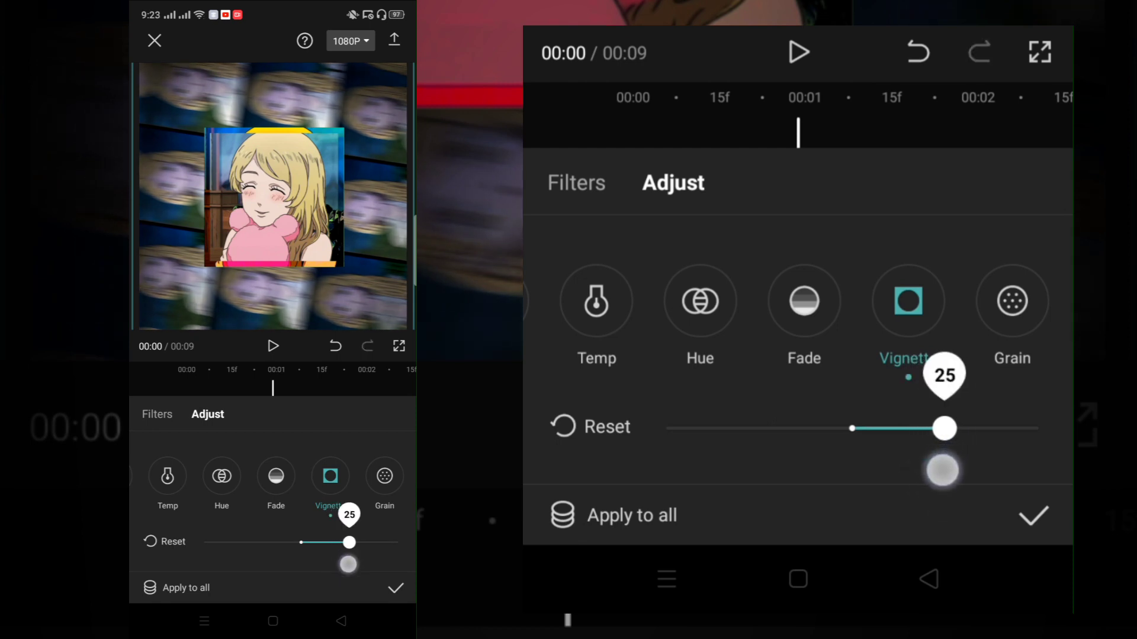
{"action": "left_click", "coordinate": [1030, 513]}
{"action": "left_click_drag", "start_coordinate": [711, 311], "coordinate": [888, 311]}
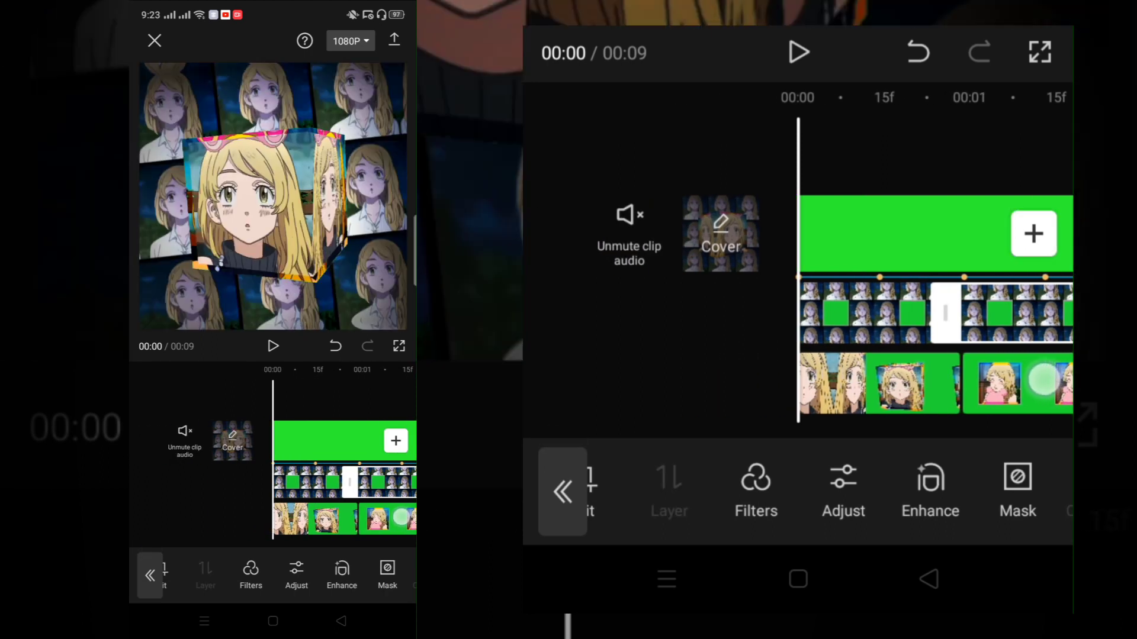
- Adjust the vignette on the bottom character overlay clip
{"action": "left_click", "coordinate": [953, 387]}
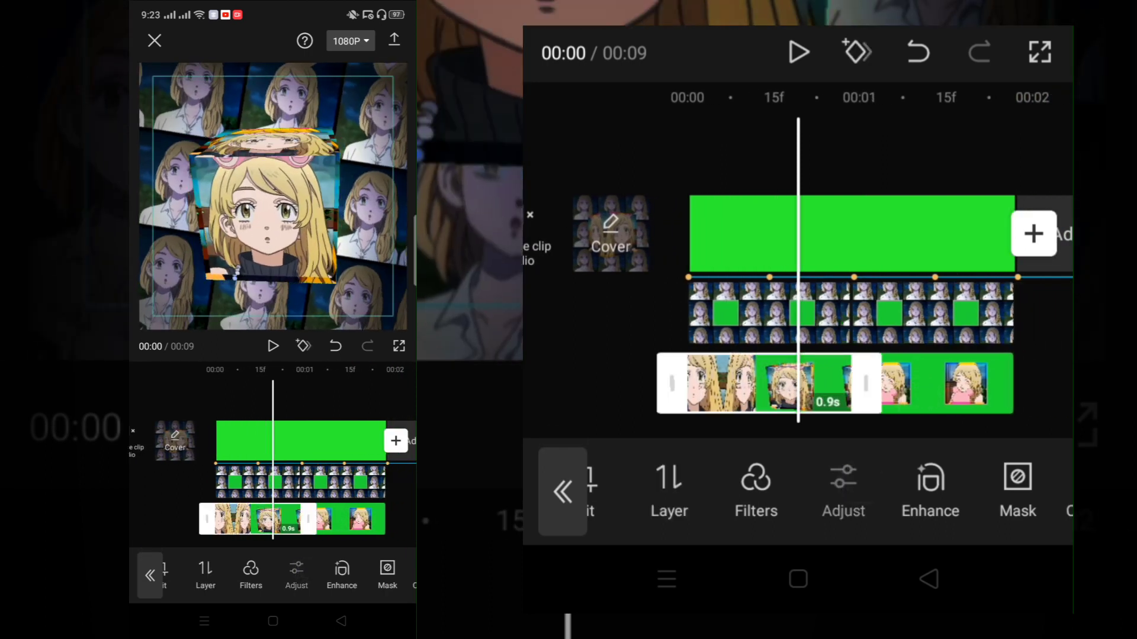
{"action": "left_click", "coordinate": [843, 489]}
{"action": "left_click_drag", "start_coordinate": [878, 431], "coordinate": [907, 431]}
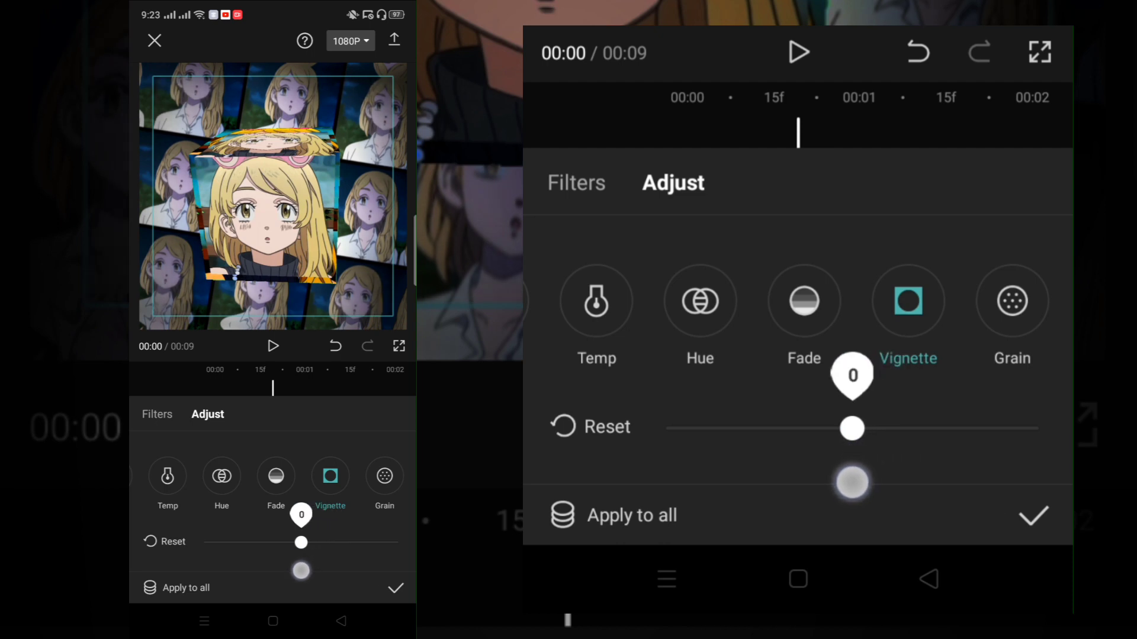
{"action": "left_click", "coordinate": [928, 579]}
{"action": "left_click", "coordinate": [553, 368]}
{"action": "left_click_drag", "start_coordinate": [939, 386], "coordinate": [799, 391]}
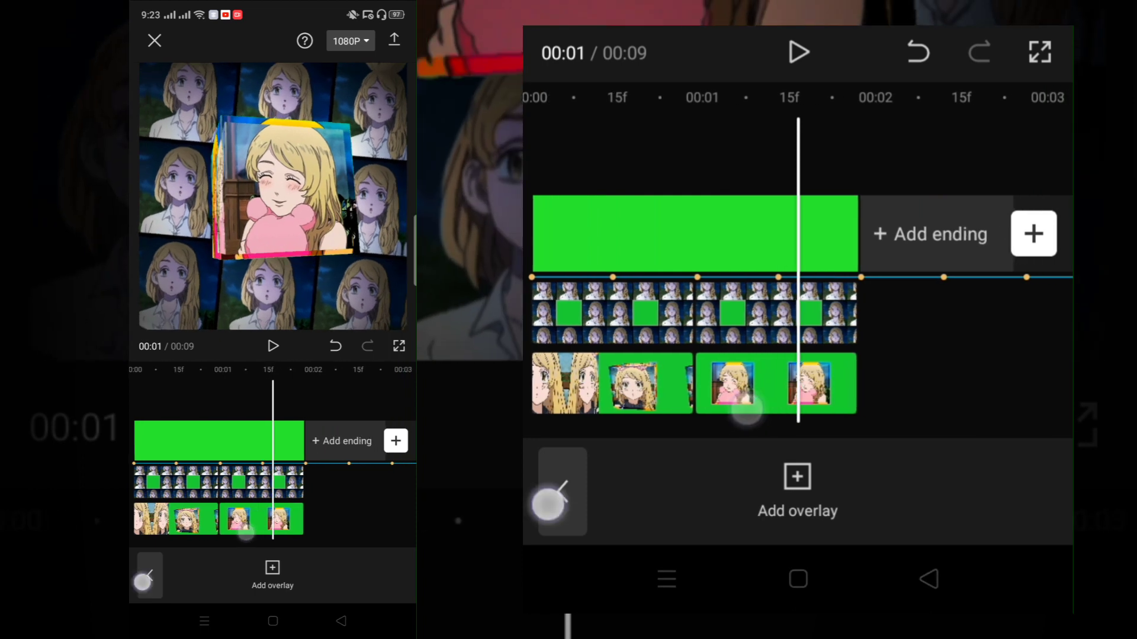
- Delete the extracted audio track, then restore it with Undo after exporting
{"action": "left_click", "coordinate": [563, 491]}
{"action": "left_click", "coordinate": [924, 309]}
{"action": "left_click", "coordinate": [1043, 489]}
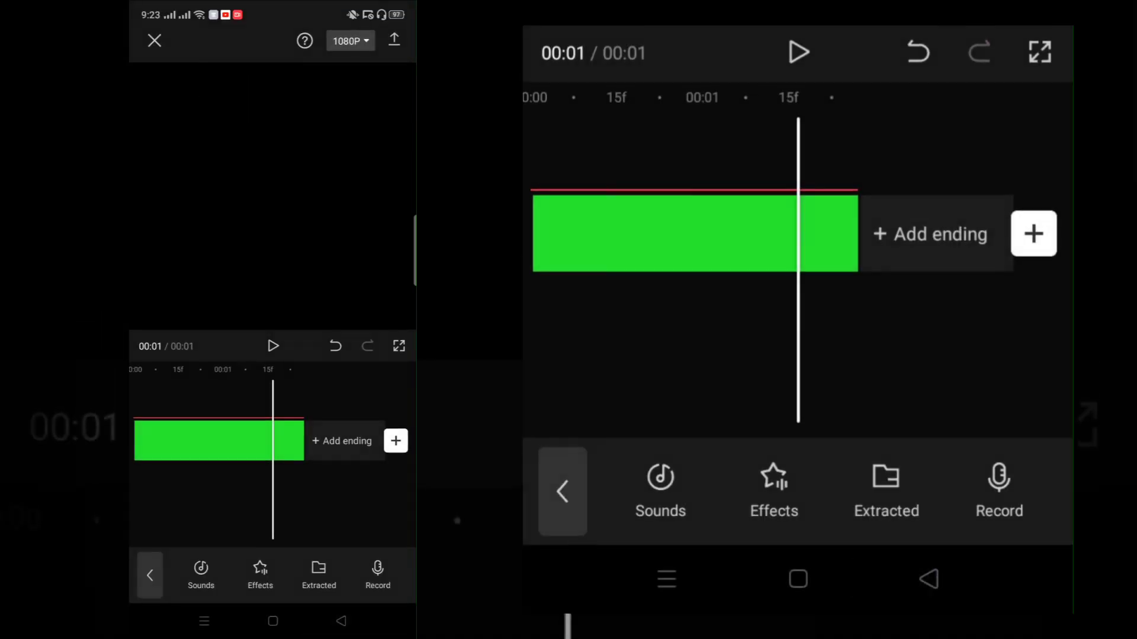
{"action": "left_click", "coordinate": [919, 53]}
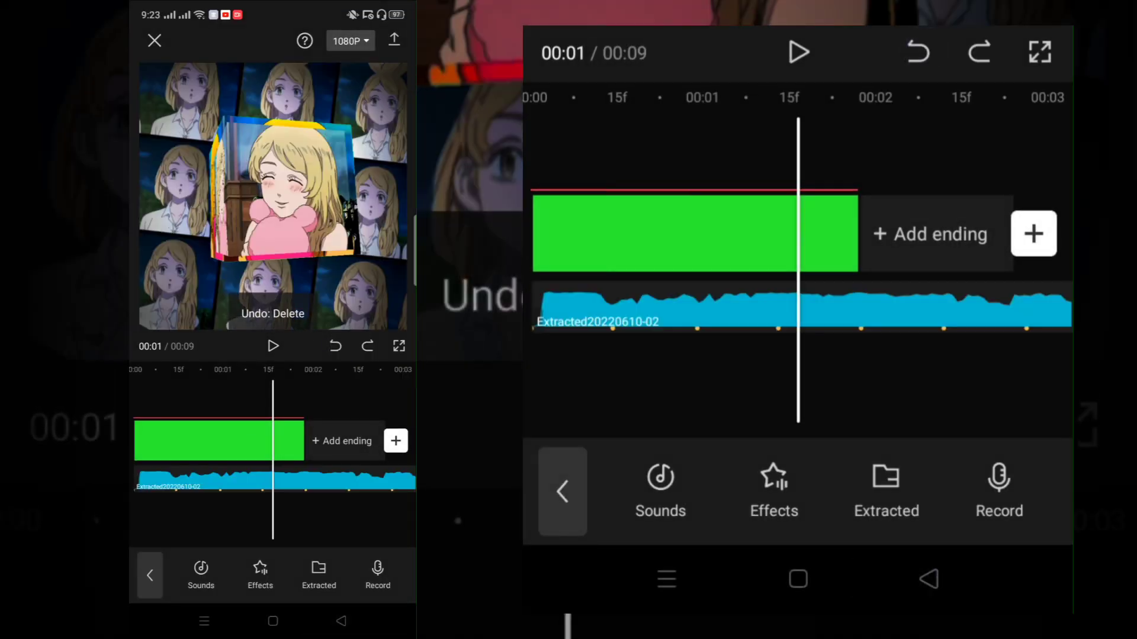
- Delete the remaining character and tiled background overlay clips
{"action": "left_click", "coordinate": [964, 385]}
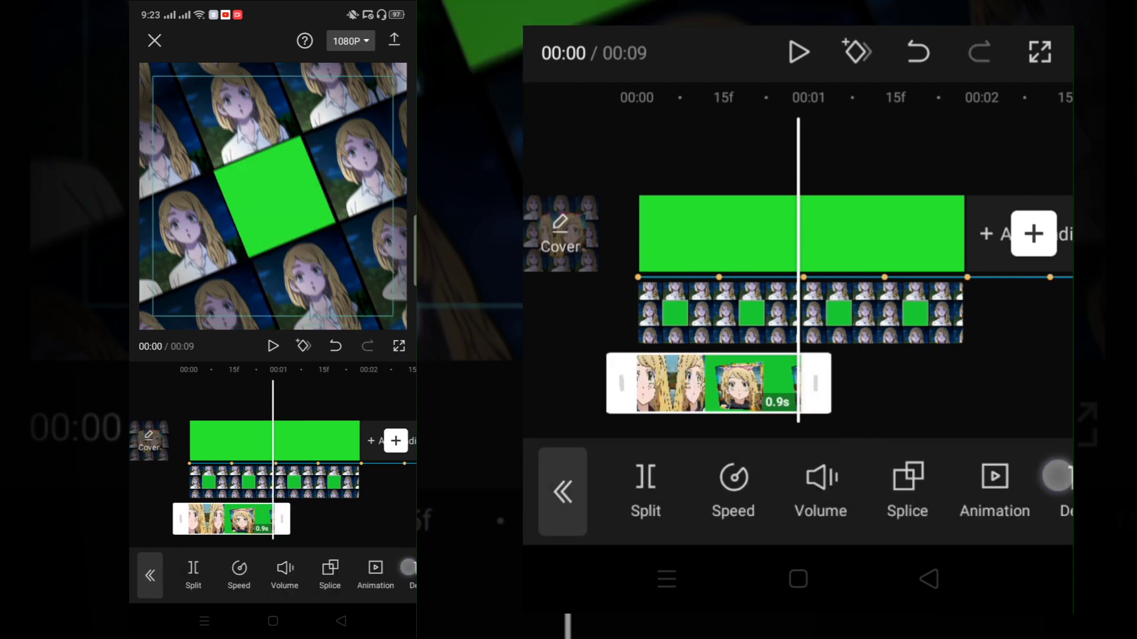
{"action": "left_click", "coordinate": [1057, 480]}
{"action": "left_click", "coordinate": [942, 313]}
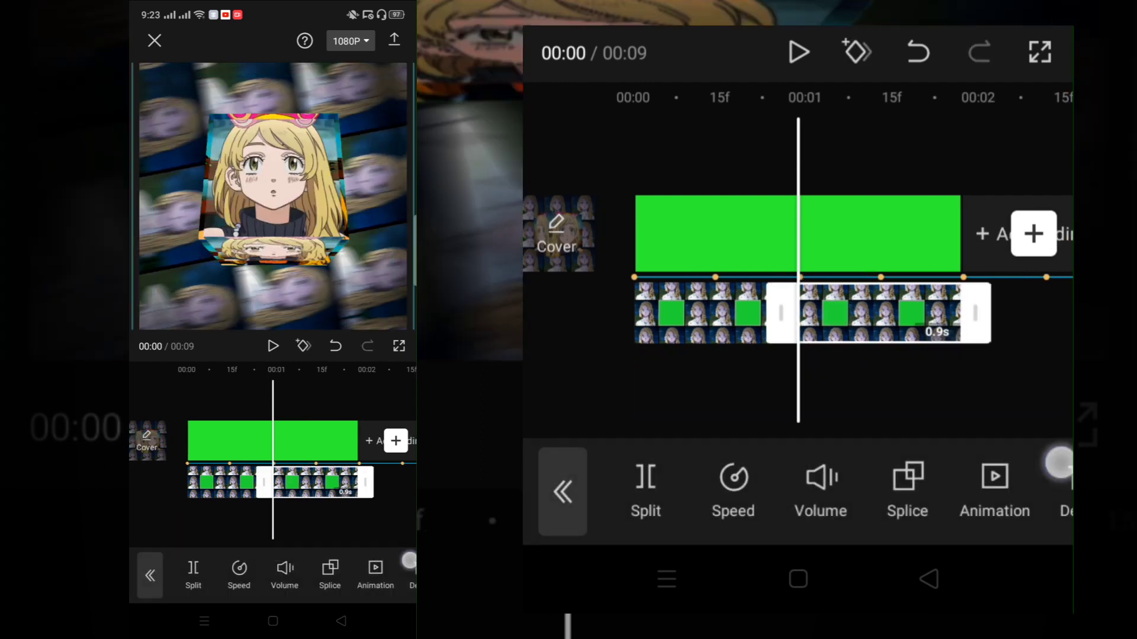
{"action": "left_click", "coordinate": [1061, 467]}
{"action": "left_click", "coordinate": [688, 320]}
{"action": "left_click", "coordinate": [1057, 464]}
{"action": "left_click", "coordinate": [827, 360]}
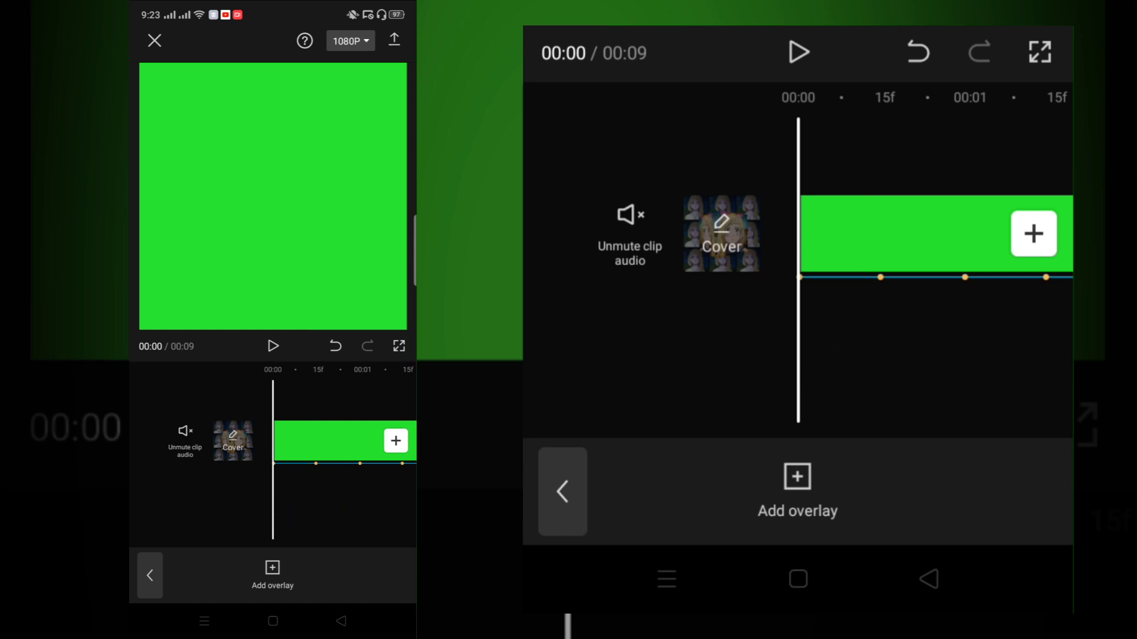
- Add the short 00:01 anime video and trim it from 1.7s to 1.5s
{"action": "left_click", "coordinate": [272, 575]}
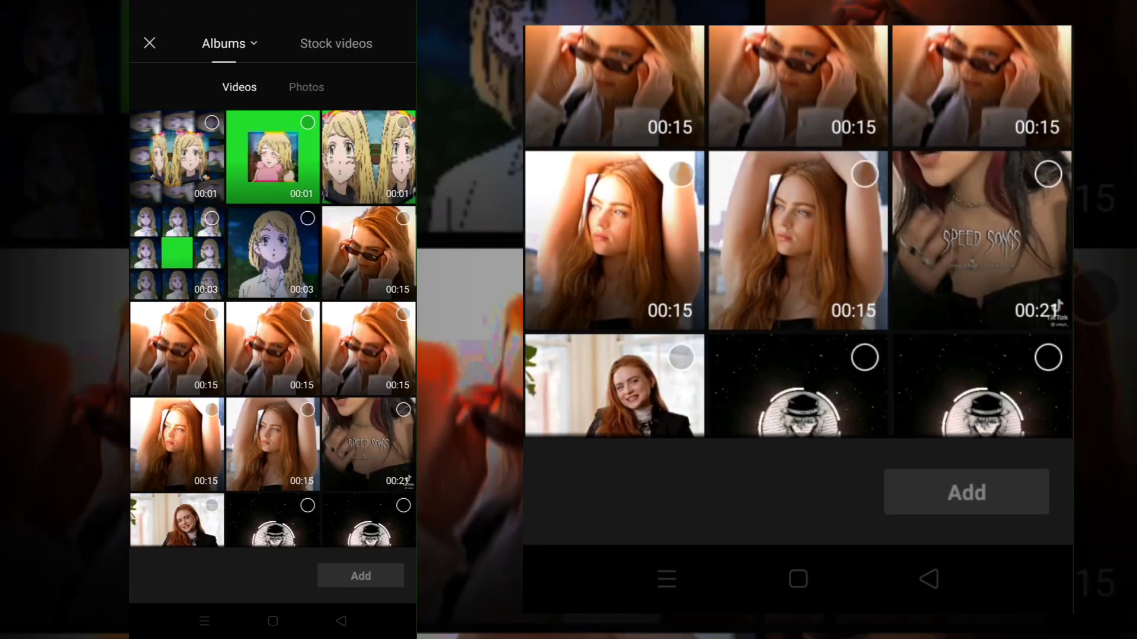
{"action": "left_click", "coordinate": [212, 123]}
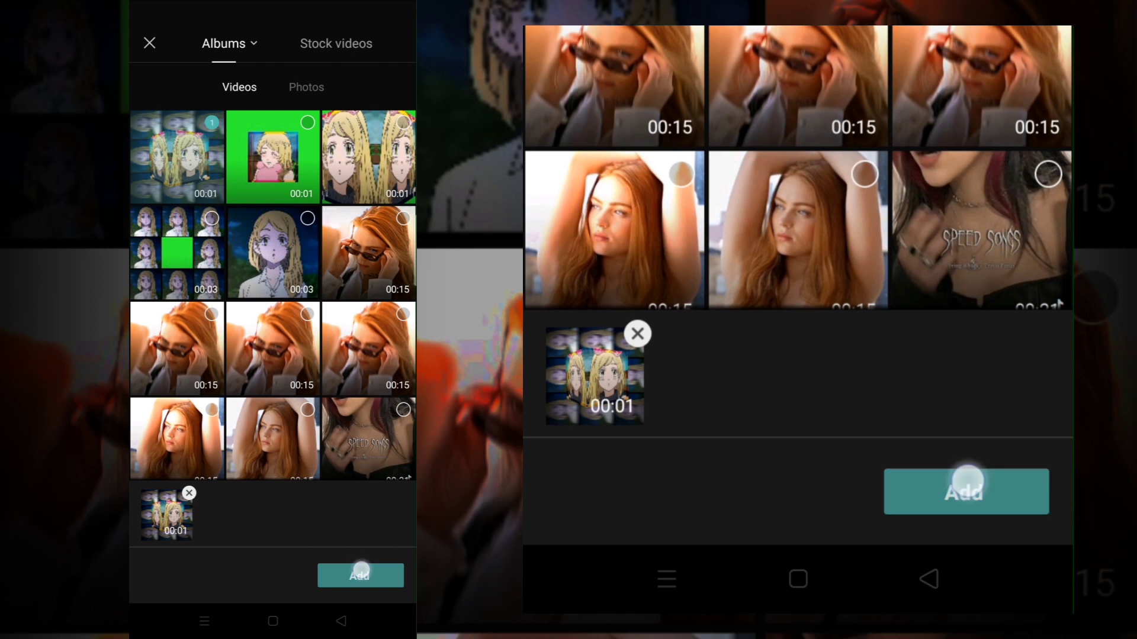
{"action": "left_click", "coordinate": [359, 574]}
{"action": "left_click", "coordinate": [347, 441]}
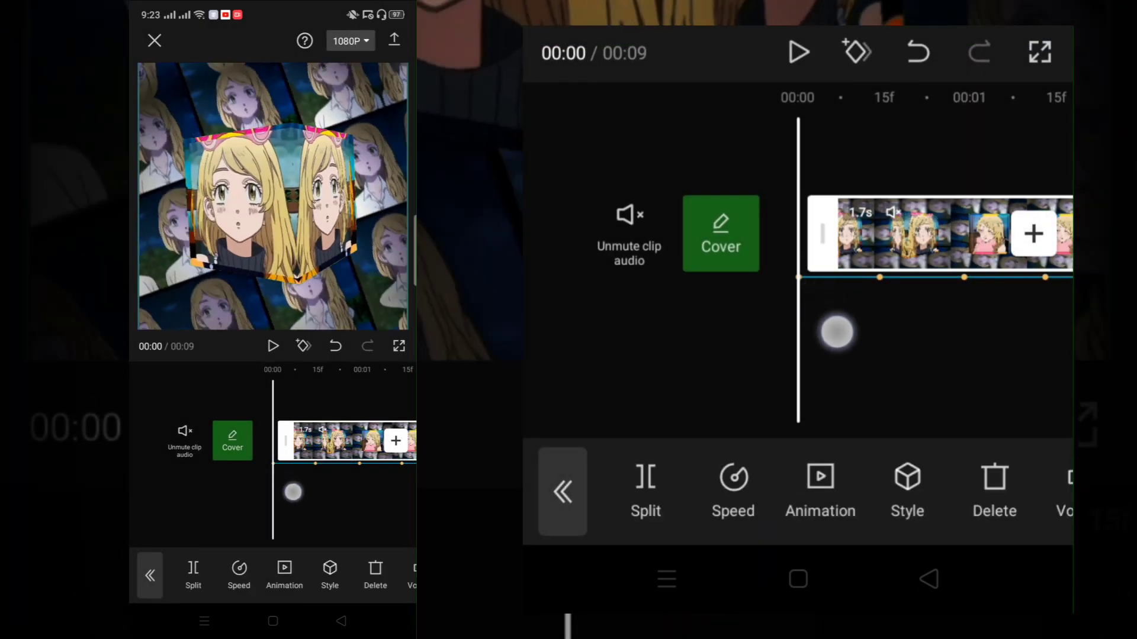
{"action": "mouse_move", "coordinate": [293, 493]}
{"action": "left_mouse_down"}
{"action": "mouse_move", "coordinate": [313, 511]}
{"action": "mouse_move", "coordinate": [286, 508]}
{"action": "mouse_move", "coordinate": [356, 497]}
{"action": "left_mouse_up"}
- Preview the edit and delete the leftover green clip
{"action": "left_click", "coordinate": [355, 497]}
{"action": "left_click", "coordinate": [273, 347]}
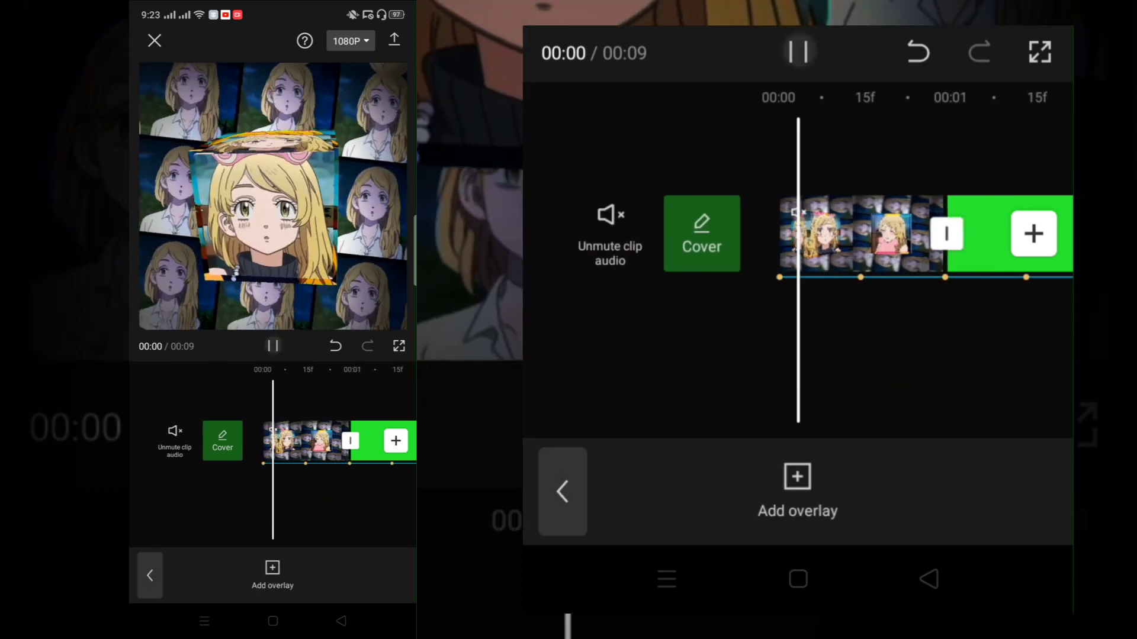
{"action": "left_click", "coordinate": [382, 441]}
{"action": "left_click", "coordinate": [372, 569]}
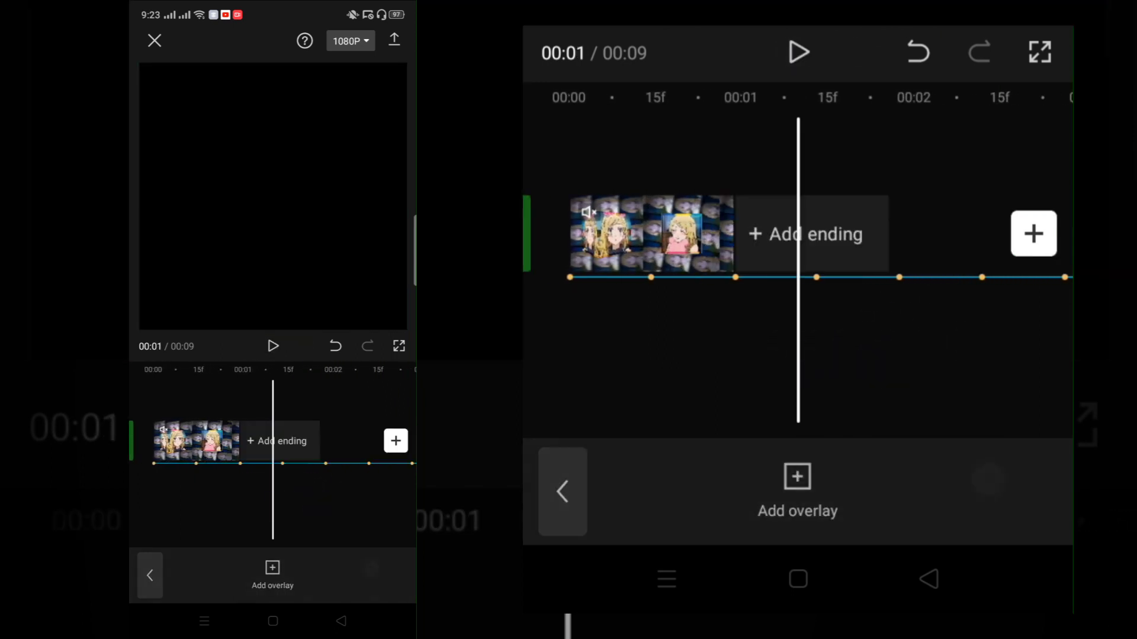
{"action": "left_click_drag", "start_coordinate": [267, 494], "coordinate": [311, 493]}
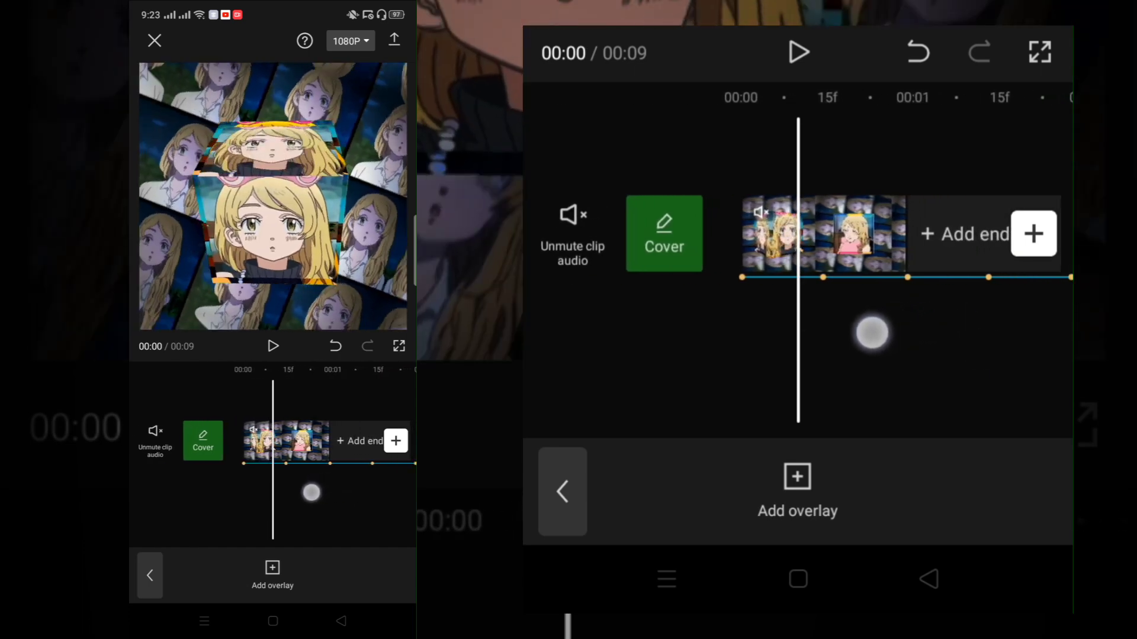
{"action": "mouse_move", "coordinate": [873, 333]}
{"action": "left_mouse_down"}
{"action": "mouse_move", "coordinate": [782, 375]}
{"action": "mouse_move", "coordinate": [925, 302]}
{"action": "mouse_move", "coordinate": [788, 371]}
{"action": "mouse_move", "coordinate": [926, 338]}
{"action": "left_mouse_up"}
- Add the Basic Shake effect to all videos and trim it to a brief span
{"action": "left_click", "coordinate": [561, 491]}
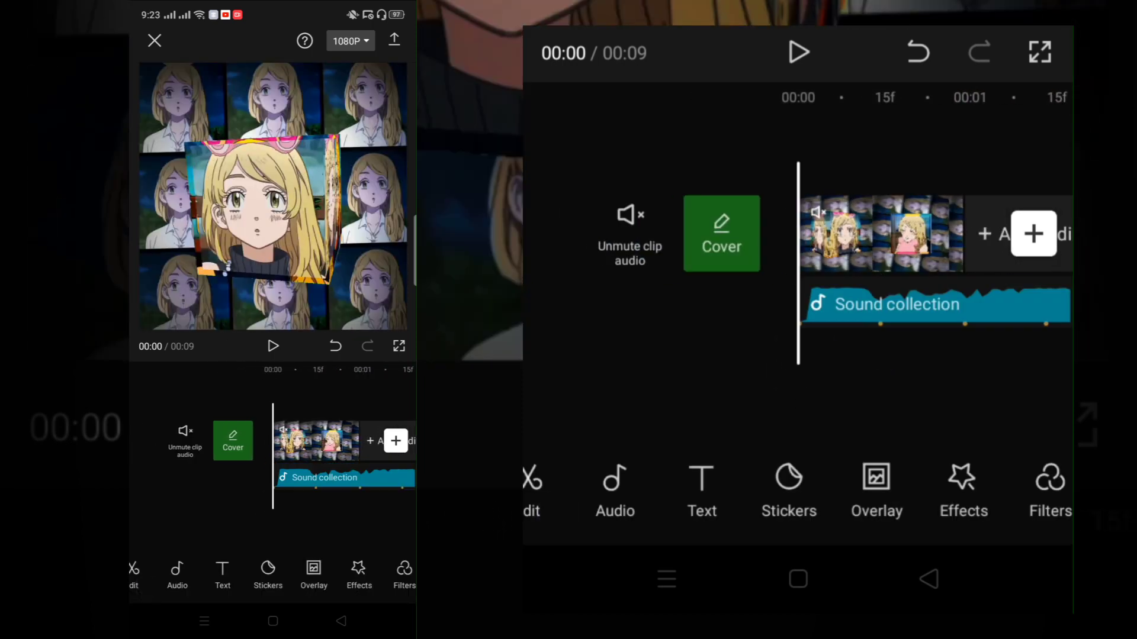
{"action": "left_click_drag", "start_coordinate": [986, 391], "coordinate": [950, 386]}
{"action": "left_click", "coordinate": [963, 488]}
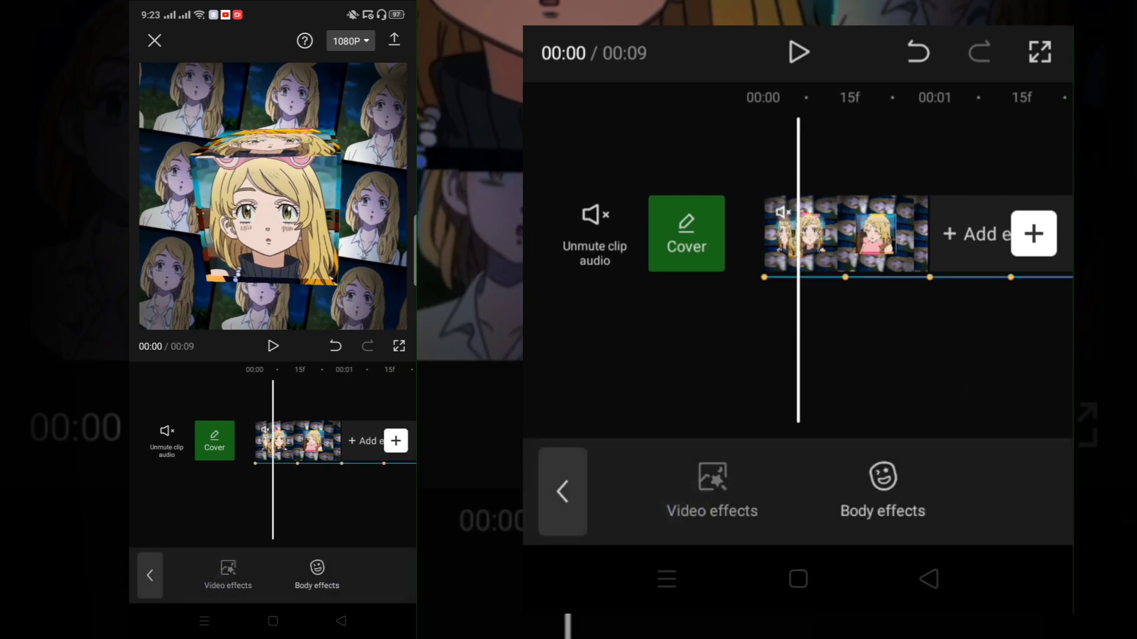
{"action": "left_click", "coordinate": [712, 489]}
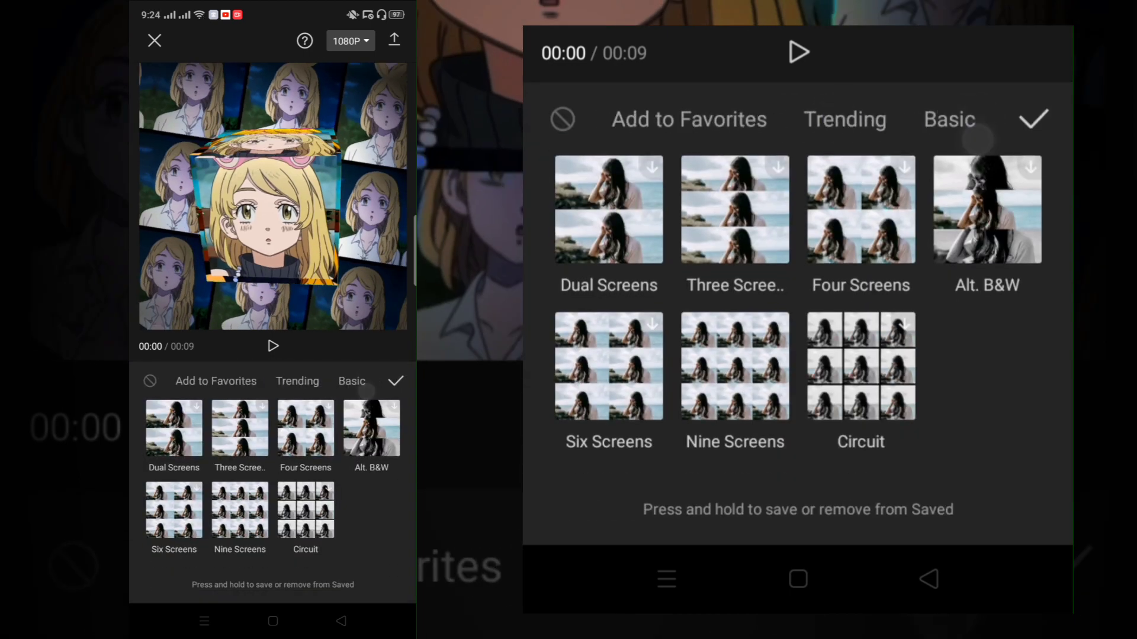
{"action": "left_click", "coordinate": [949, 119]}
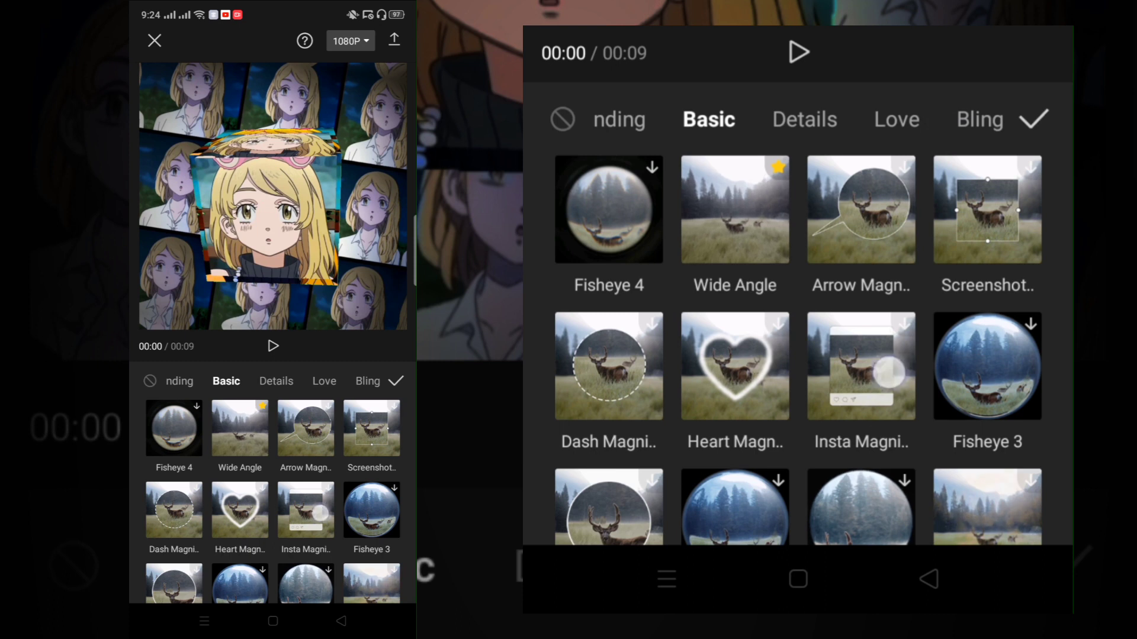
{"action": "scroll", "coordinate": [800, 355], "scroll_direction": "down", "scroll_amount": 5}
{"action": "scroll", "coordinate": [800, 356], "scroll_direction": "down", "scroll_amount": 3}
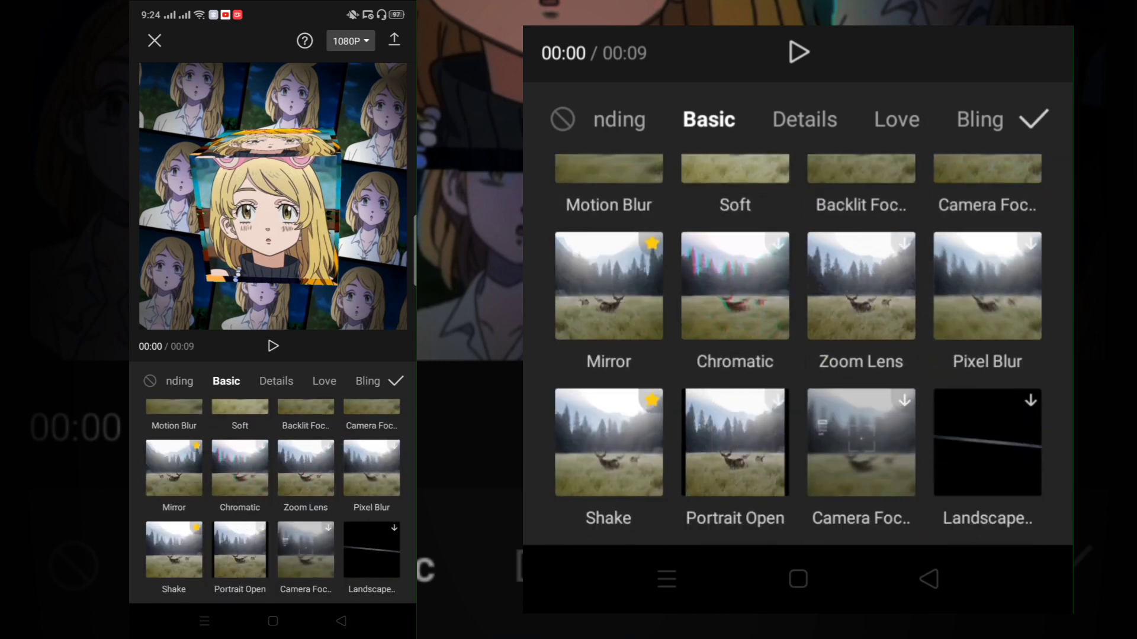
{"action": "left_click", "coordinate": [608, 442]}
{"action": "left_click", "coordinate": [1033, 120]}
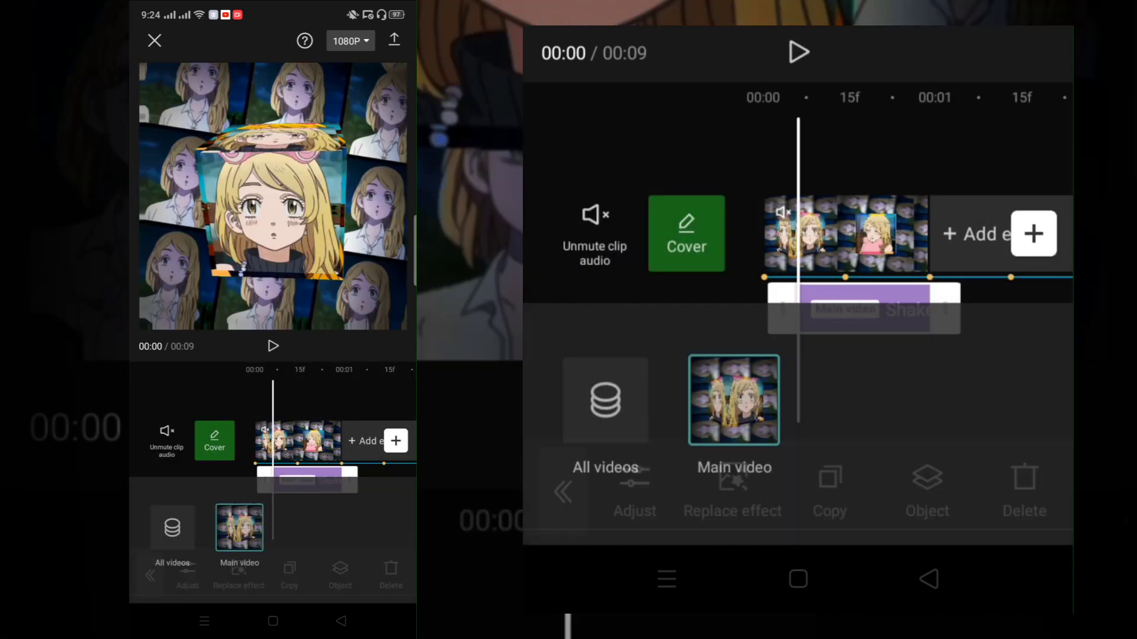
{"action": "left_click", "coordinate": [398, 560]}
{"action": "left_click", "coordinate": [222, 480]}
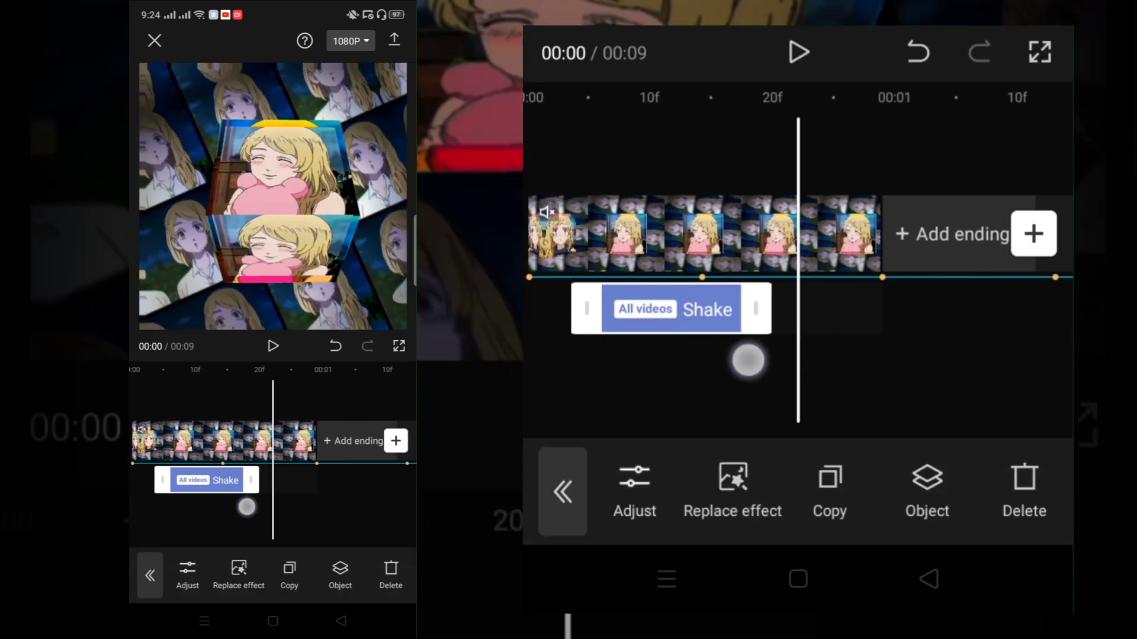
{"action": "mouse_move", "coordinate": [749, 360]}
{"action": "left_mouse_down"}
{"action": "mouse_move", "coordinate": [952, 360]}
{"action": "mouse_move", "coordinate": [817, 360]}
{"action": "left_mouse_up"}
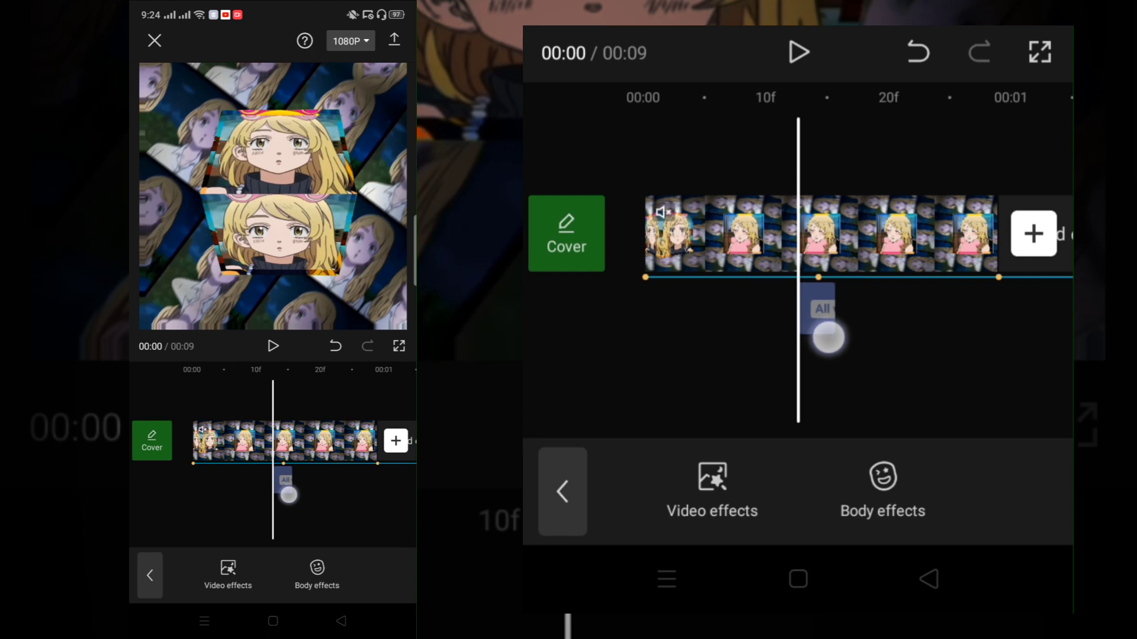
{"action": "mouse_move", "coordinate": [830, 342]}
{"action": "left_mouse_down"}
{"action": "mouse_move", "coordinate": [773, 400]}
{"action": "mouse_move", "coordinate": [937, 373]}
{"action": "left_mouse_up"}
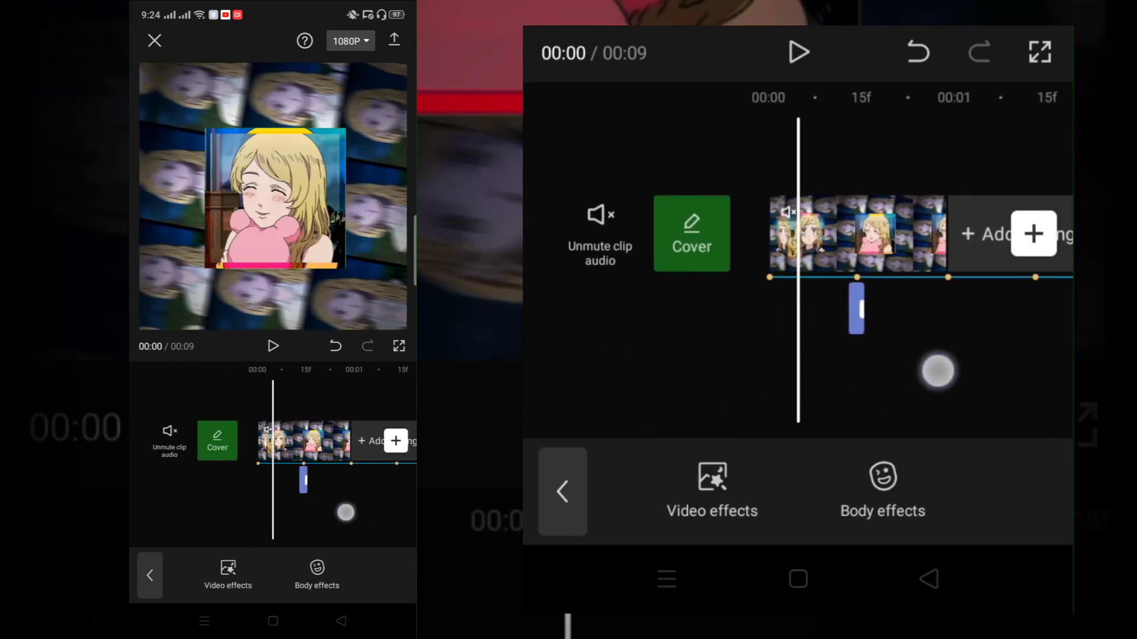
- Add the Party category's Ripples effect, applied to all videos
{"action": "left_click", "coordinate": [711, 490]}
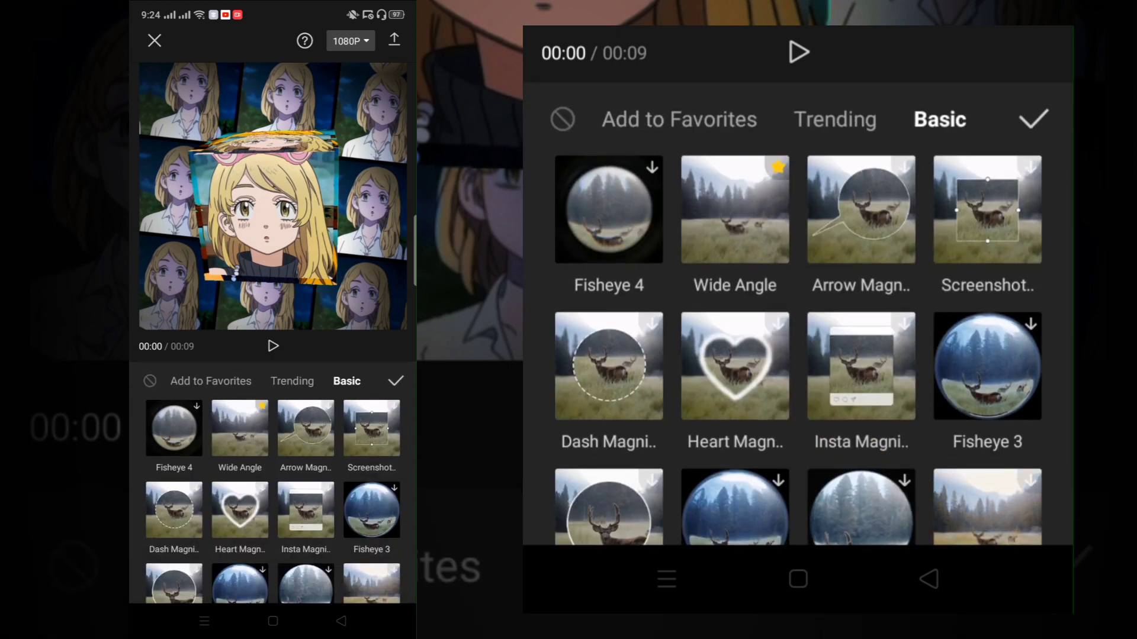
{"action": "left_click_drag", "start_coordinate": [857, 125], "coordinate": [721, 164]}
{"action": "left_click", "coordinate": [915, 118]}
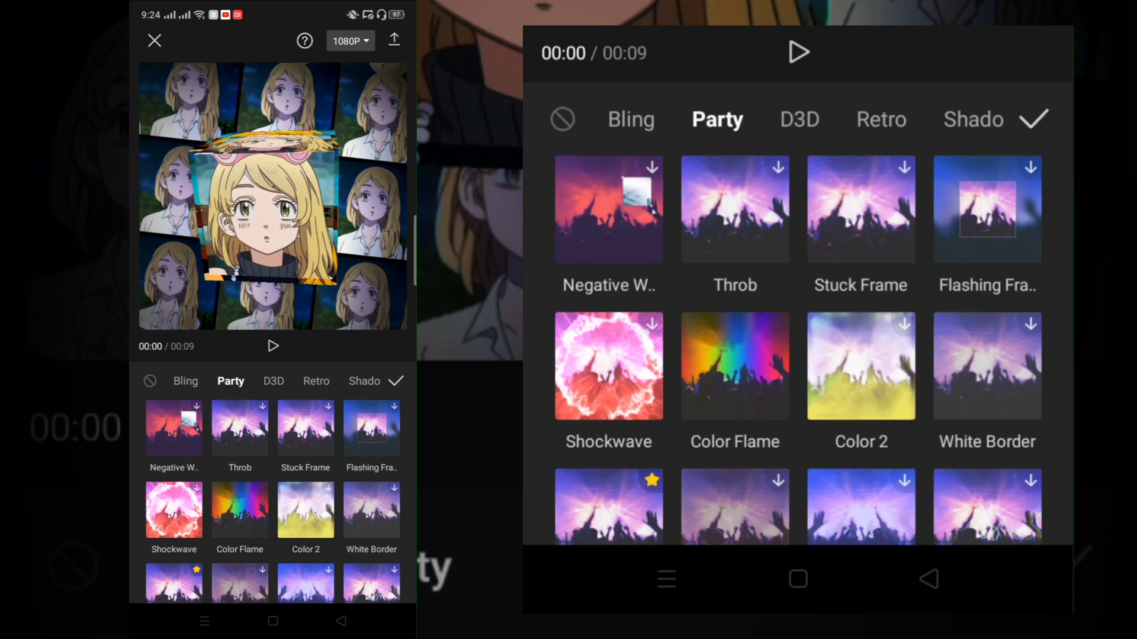
{"action": "left_click_drag", "start_coordinate": [917, 462], "coordinate": [918, 305]}
{"action": "left_click", "coordinate": [608, 404]}
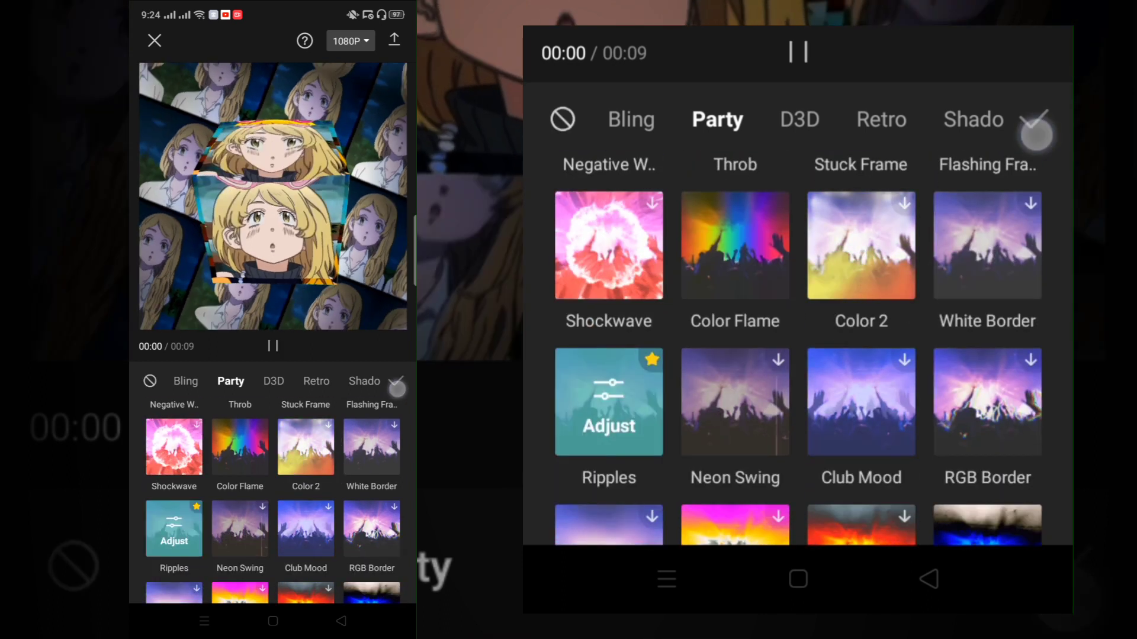
{"action": "left_click", "coordinate": [1033, 119]}
{"action": "left_click", "coordinate": [927, 484]}
{"action": "left_click", "coordinate": [601, 333]}
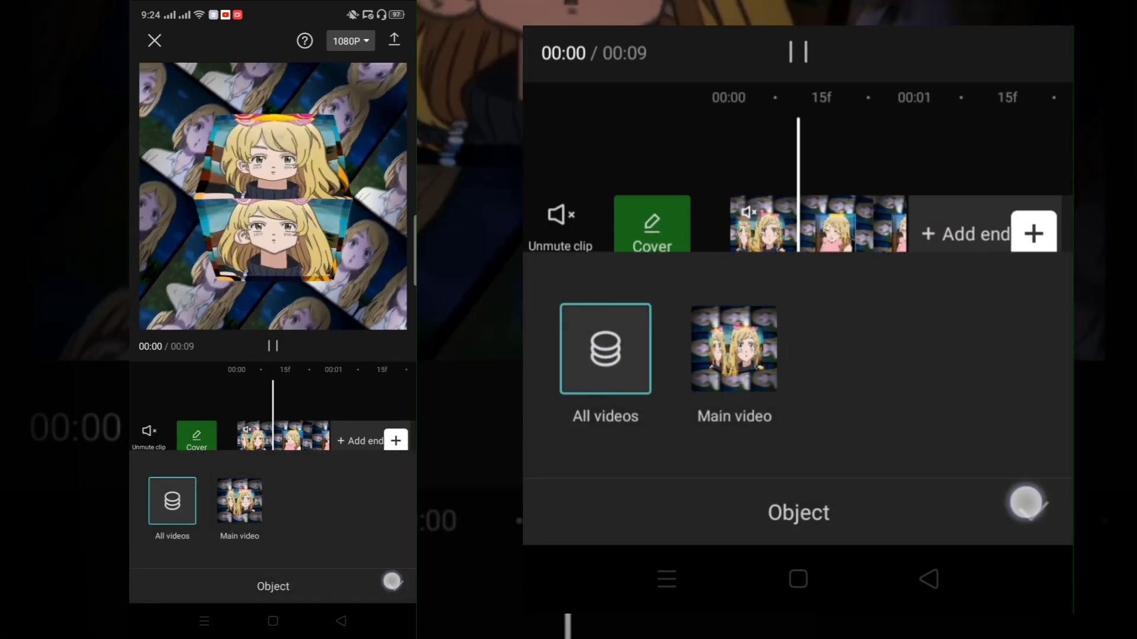
{"action": "left_click", "coordinate": [1025, 499]}
- Lower the Ripples effect speed to 15
{"action": "left_click", "coordinate": [634, 488]}
{"action": "left_click_drag", "start_coordinate": [782, 355], "coordinate": [716, 355]}
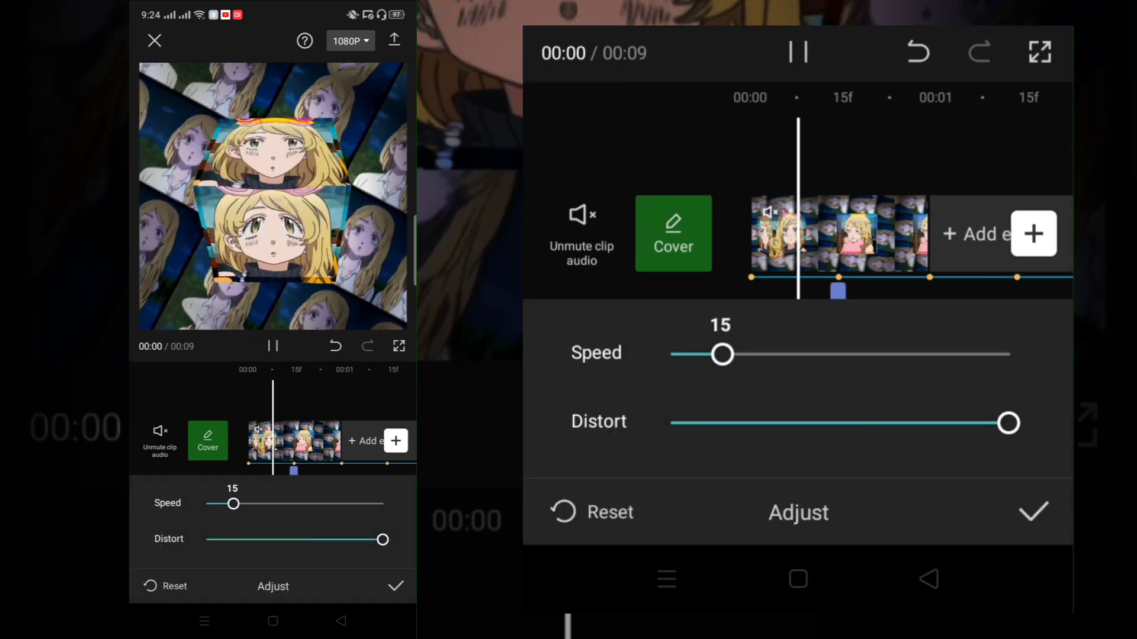
{"action": "left_click", "coordinate": [1033, 513]}
{"action": "left_click", "coordinate": [799, 52]}
- Play back and scrub the edit to review the Shake and Ripples effects
{"action": "left_click", "coordinate": [927, 367]}
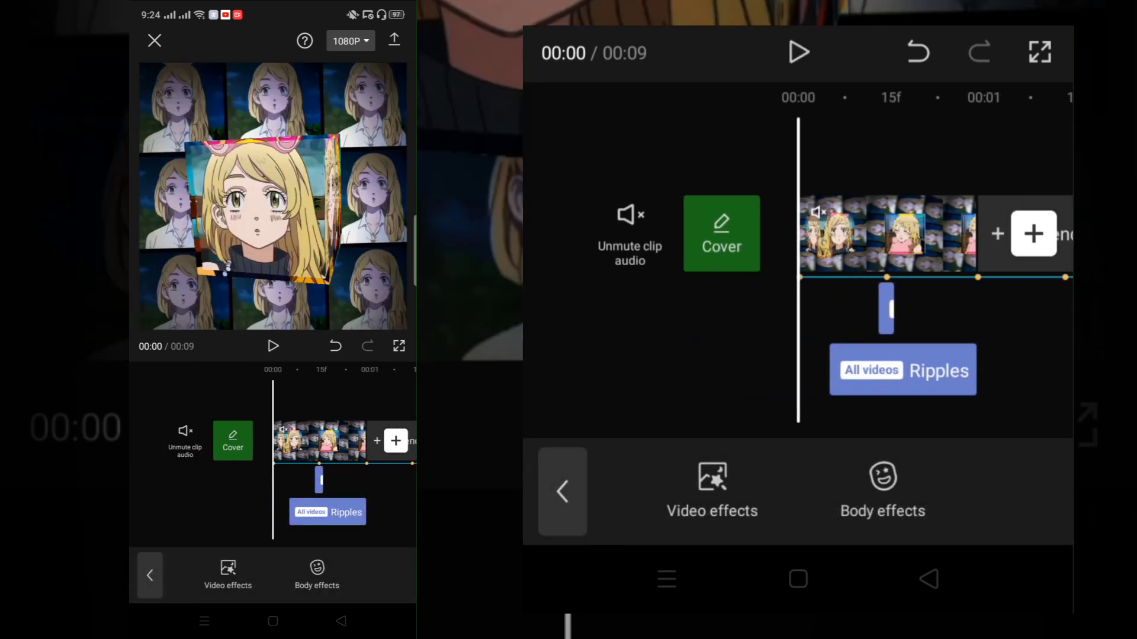
{"action": "left_click", "coordinate": [793, 52]}
{"action": "left_click", "coordinate": [951, 287]}
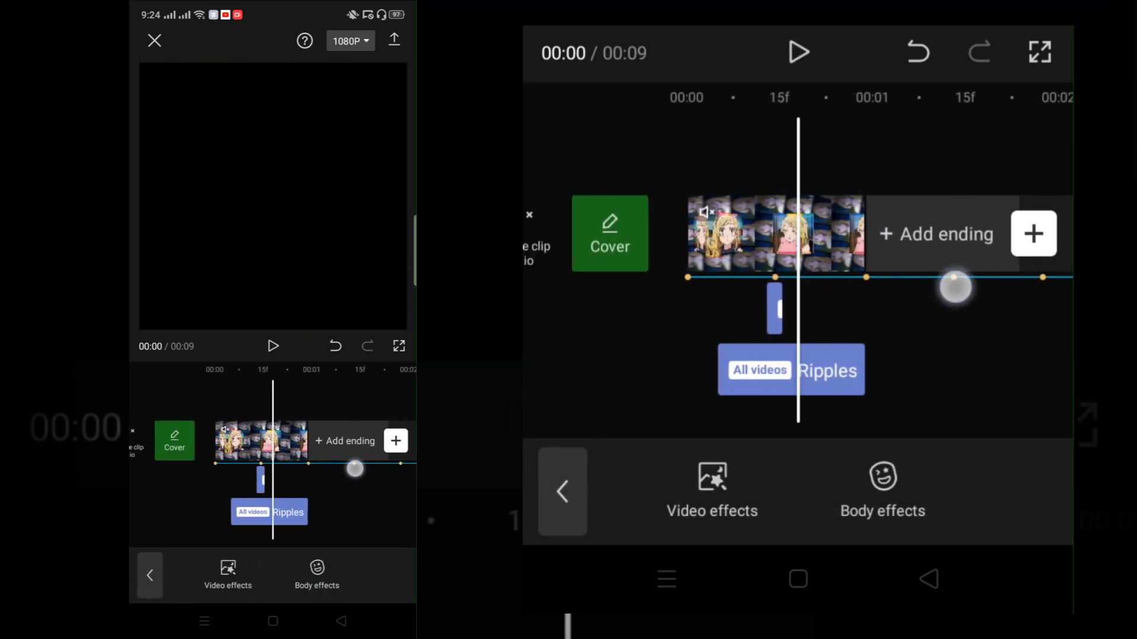
{"action": "left_click", "coordinate": [799, 53]}
{"action": "left_click", "coordinate": [799, 53]}
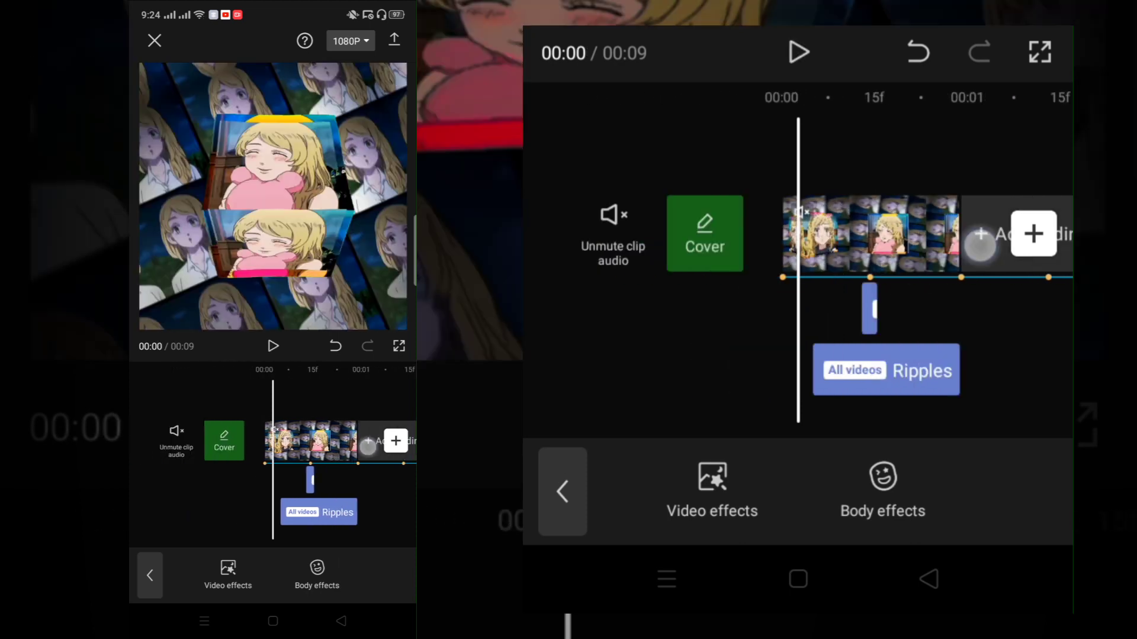
{"action": "left_click", "coordinate": [798, 52]}
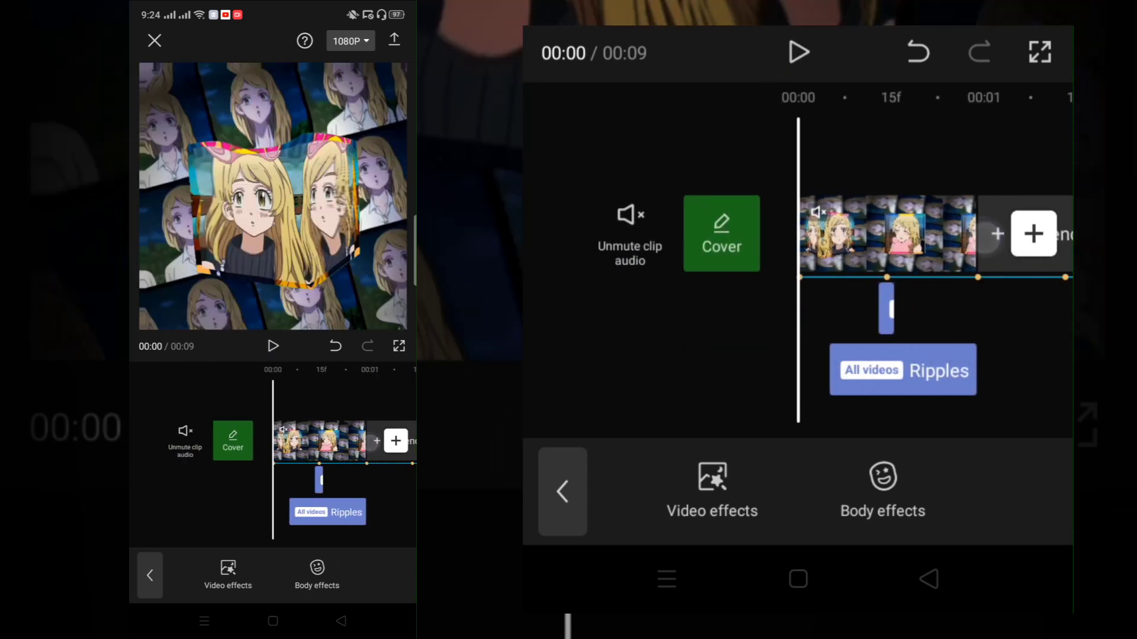
{"action": "mouse_move", "coordinate": [853, 271]}
{"action": "left_mouse_down"}
{"action": "mouse_move", "coordinate": [951, 272]}
{"action": "mouse_move", "coordinate": [759, 355]}
{"action": "left_mouse_up"}
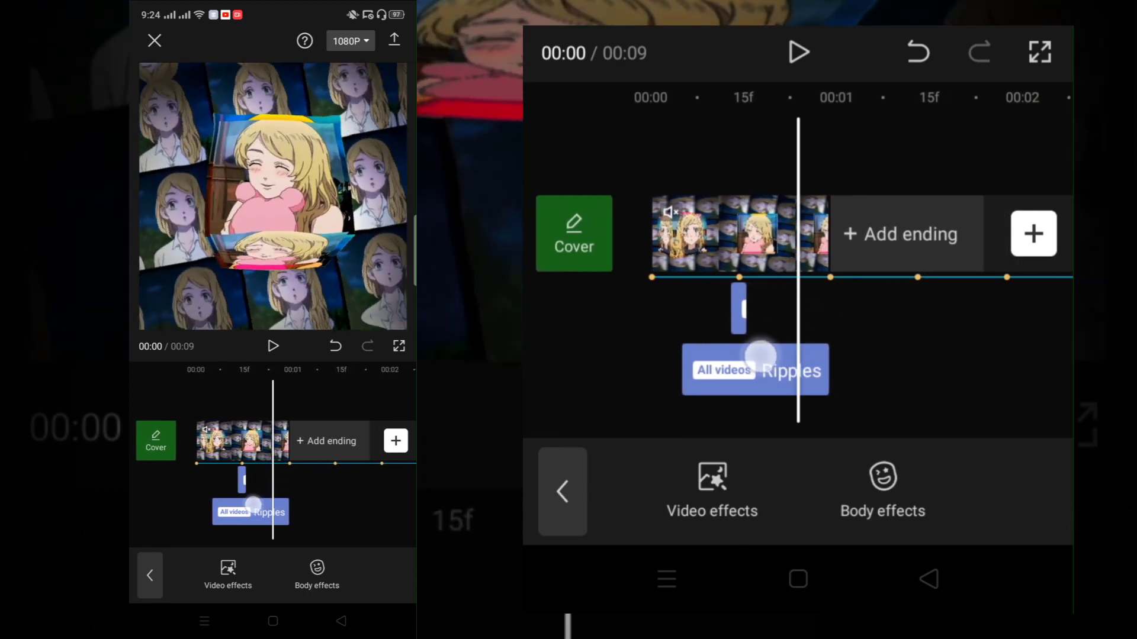
{"action": "left_click_drag", "start_coordinate": [709, 390], "coordinate": [690, 401]}
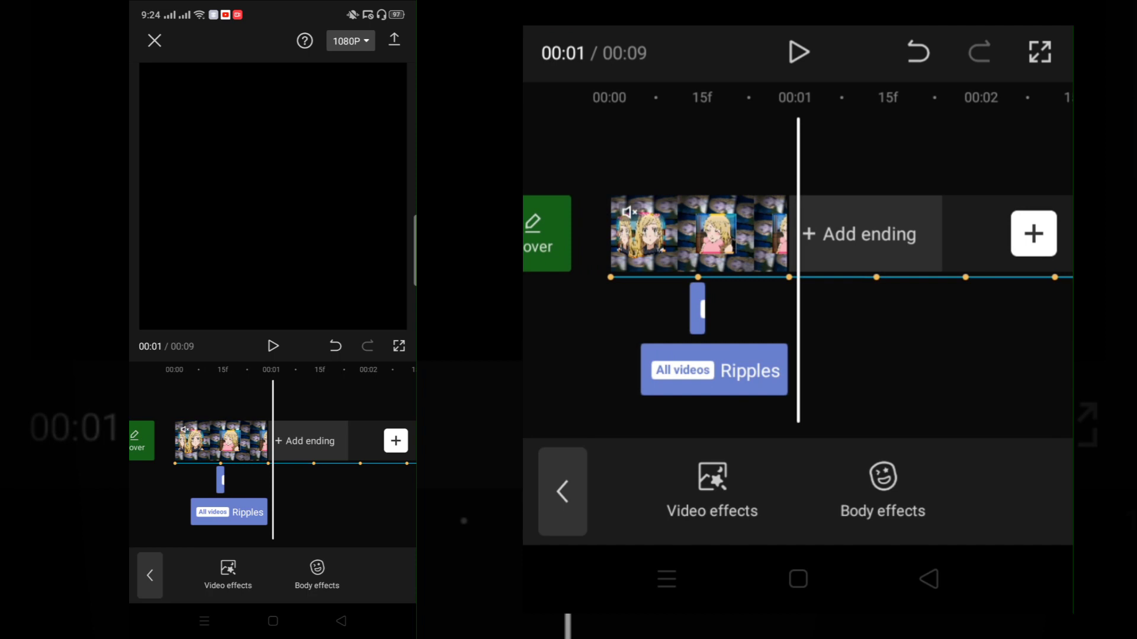
{"action": "left_click_drag", "start_coordinate": [833, 326], "coordinate": [1047, 333]}
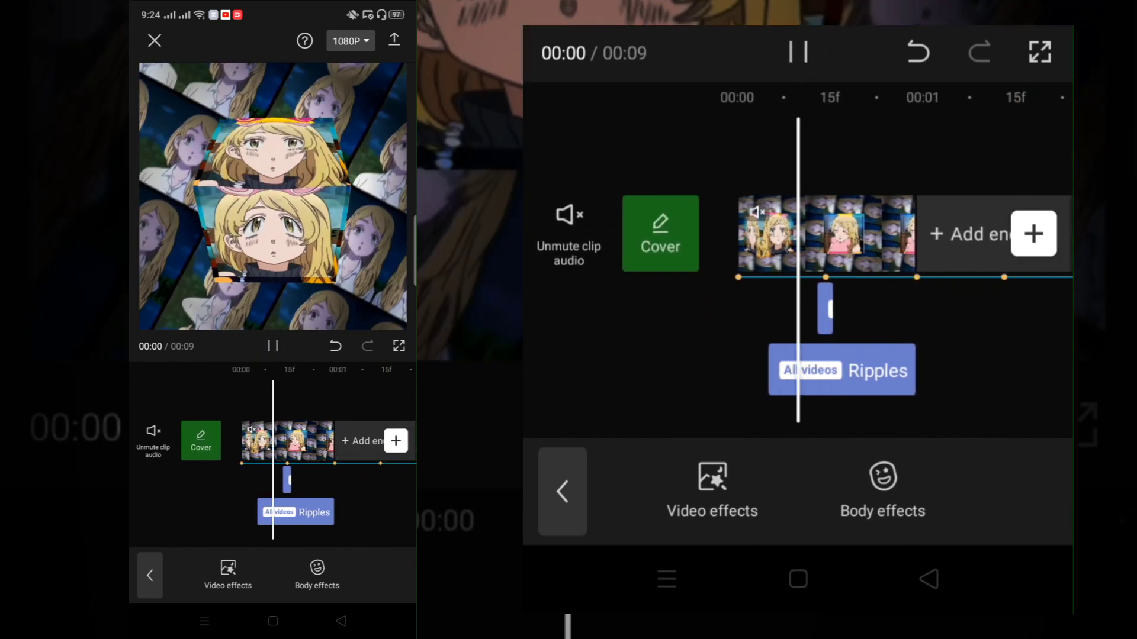
- Return to the main tools and bring up the overlay tools
{"action": "left_click", "coordinate": [562, 491]}
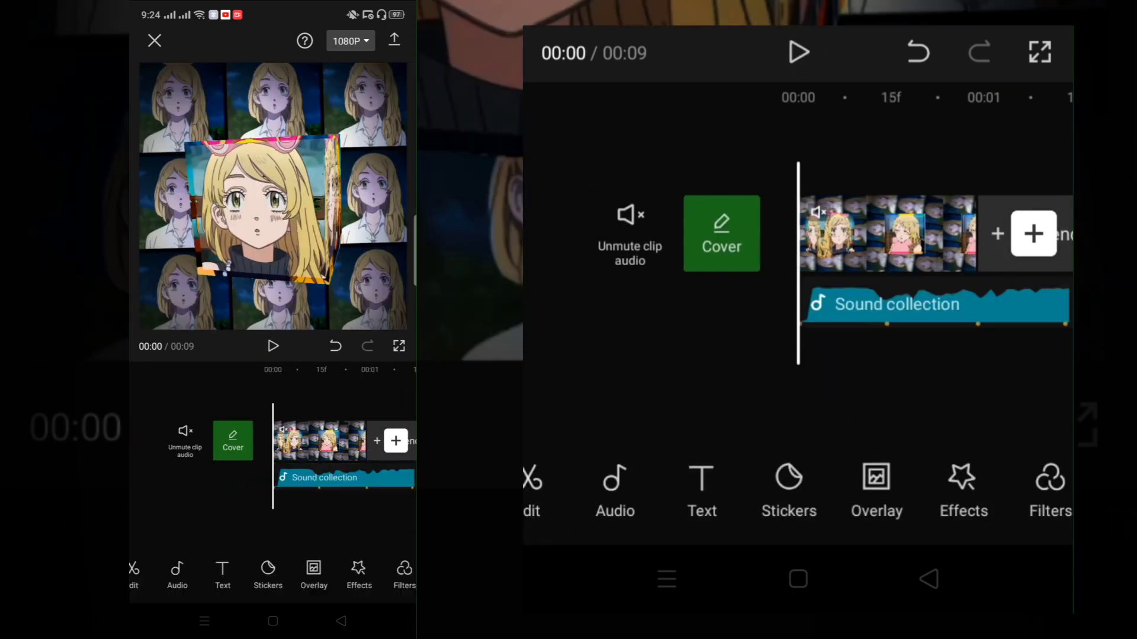
{"action": "left_click", "coordinate": [876, 484]}
{"action": "left_click_drag", "start_coordinate": [906, 355], "coordinate": [835, 380]}
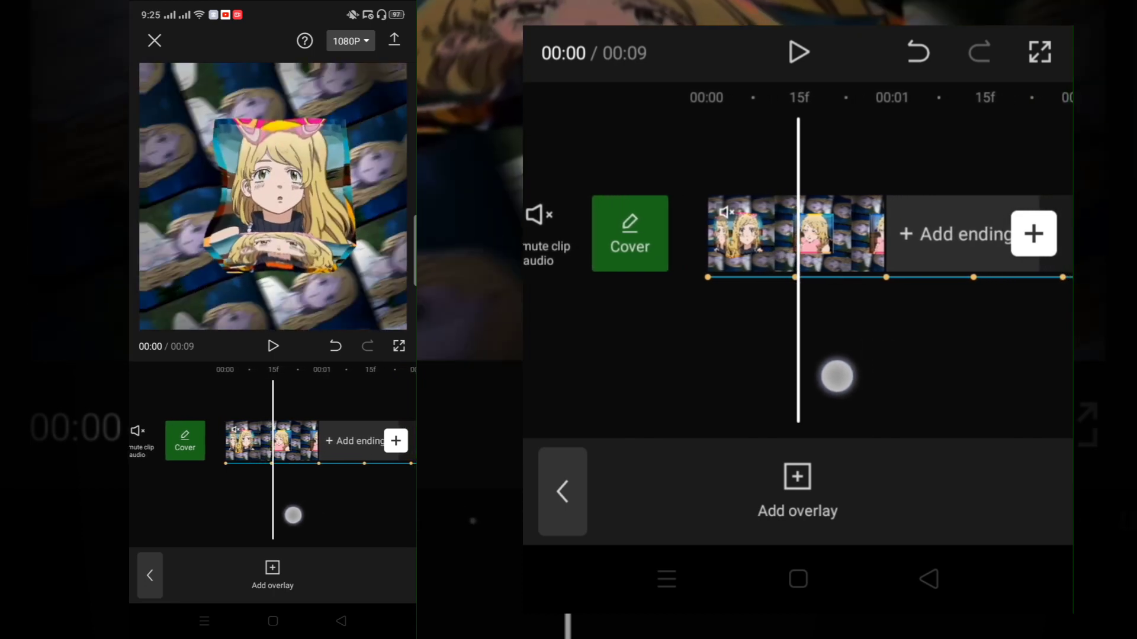
- Add the plain white clip as an overlay, leaving its blend settings unchanged
{"action": "left_click", "coordinate": [272, 575]}
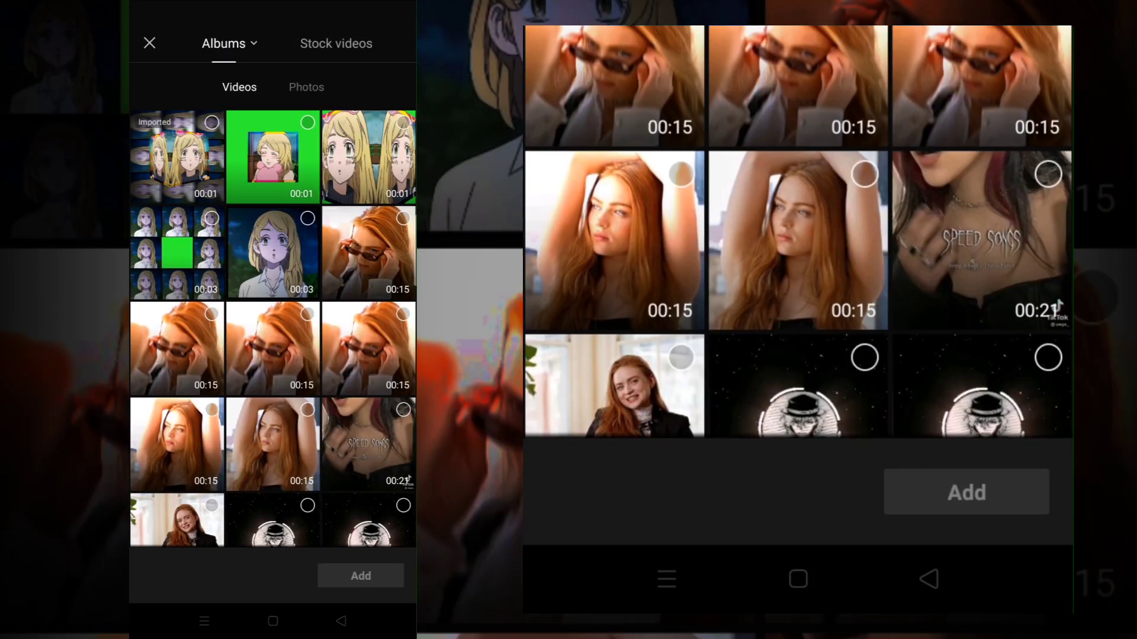
{"action": "left_click", "coordinate": [336, 42]}
{"action": "scroll", "coordinate": [273, 355], "scroll_direction": "down", "scroll_amount": 5}
{"action": "left_click", "coordinate": [177, 142]}
{"action": "left_click", "coordinate": [361, 576]}
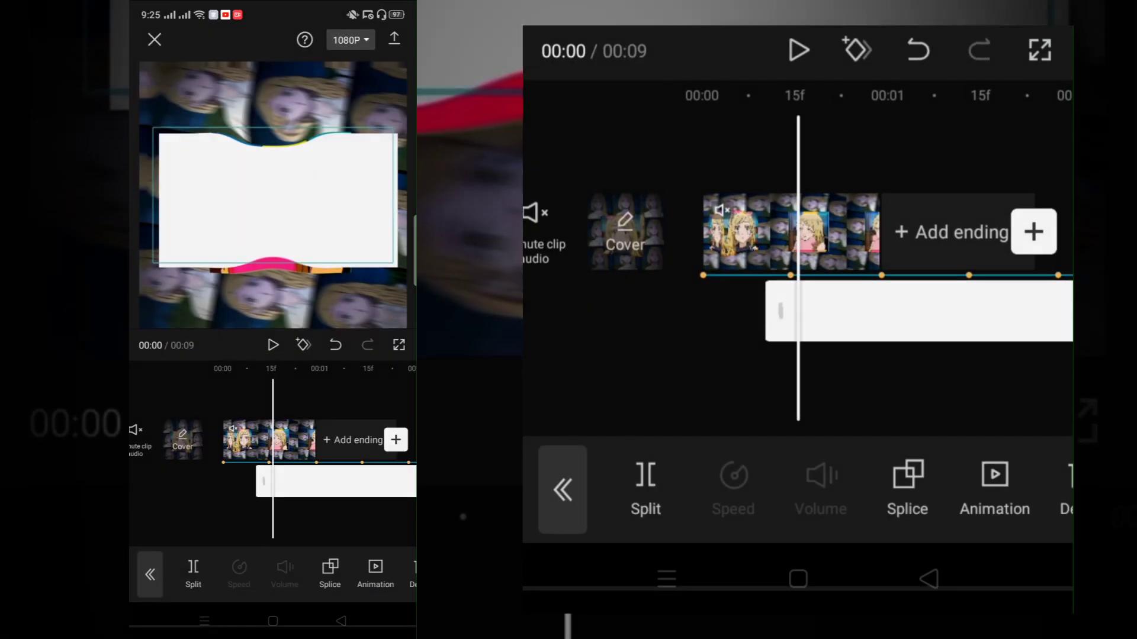
{"action": "left_click", "coordinate": [329, 573]}
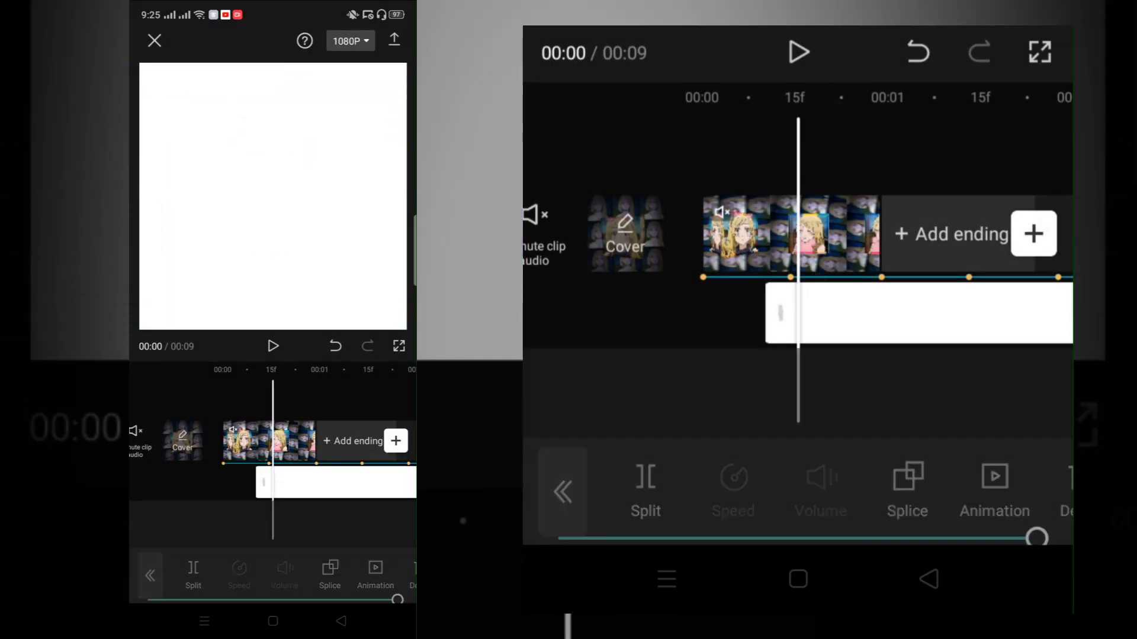
{"action": "left_click", "coordinate": [1033, 513]}
- Select the white overlay and trim it to 0.5 seconds
{"action": "left_click_drag", "start_coordinate": [888, 385], "coordinate": [780, 384]}
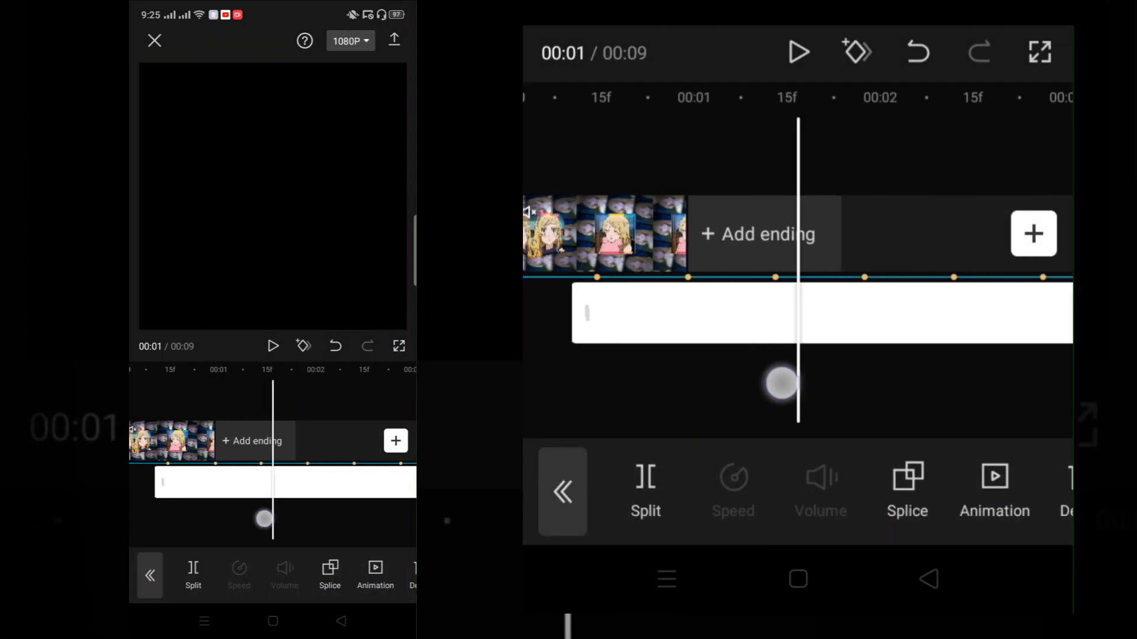
{"action": "left_click", "coordinate": [693, 316]}
{"action": "left_click", "coordinate": [790, 316]}
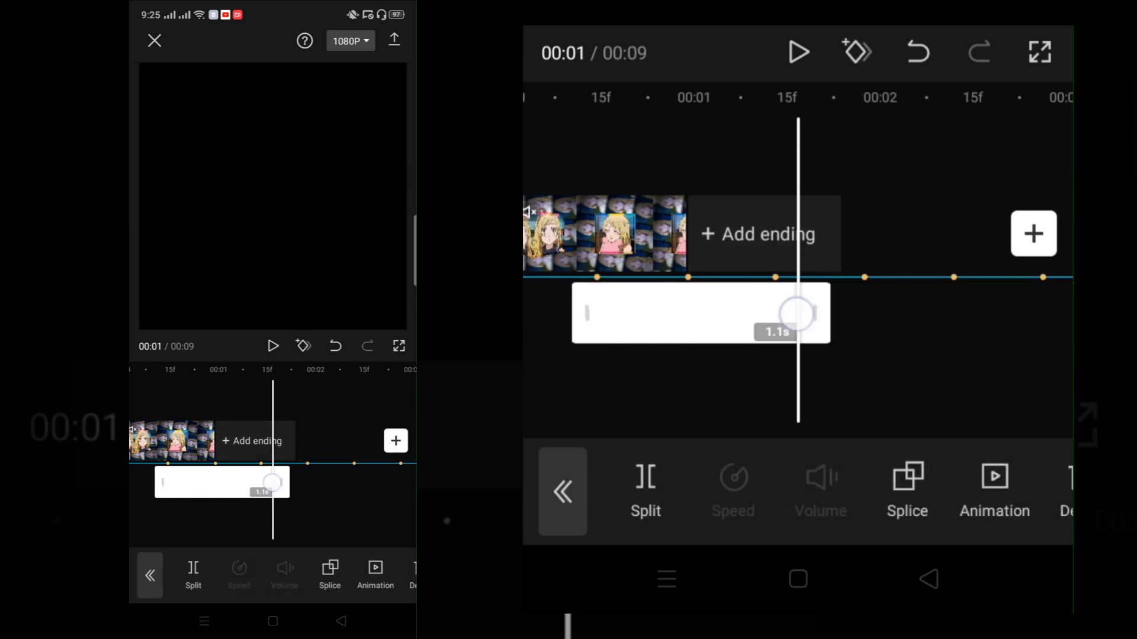
{"action": "left_click_drag", "start_coordinate": [790, 373], "coordinate": [706, 391]}
{"action": "left_click_drag", "start_coordinate": [641, 368], "coordinate": [720, 381]}
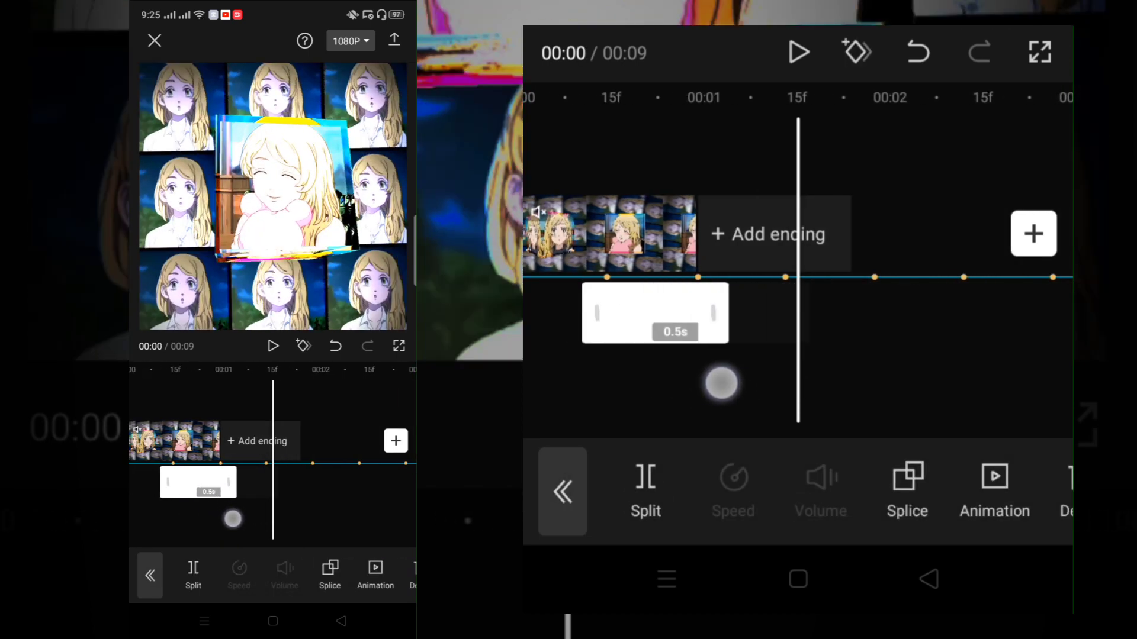
- Give the white overlay a Fade Out exit animation and preview the fade
{"action": "left_click", "coordinate": [994, 489]}
{"action": "left_click", "coordinate": [830, 484]}
{"action": "left_click", "coordinate": [901, 317]}
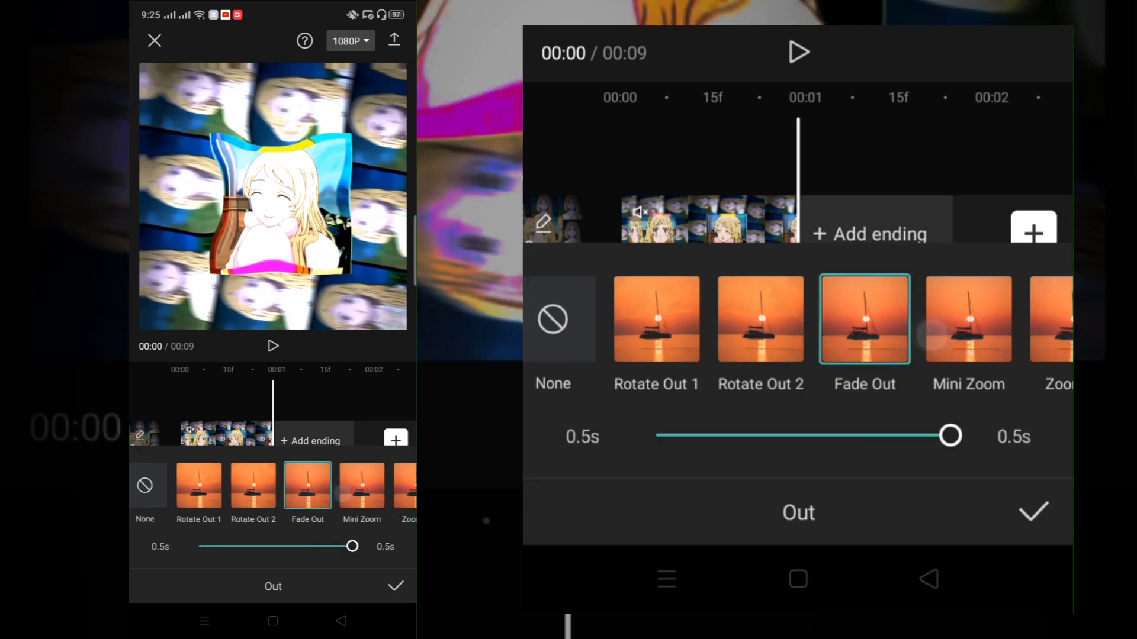
{"action": "left_click", "coordinate": [1032, 508]}
{"action": "left_click", "coordinate": [870, 382]}
{"action": "mouse_move", "coordinate": [870, 382]}
{"action": "left_mouse_down"}
{"action": "mouse_move", "coordinate": [1021, 382]}
{"action": "mouse_move", "coordinate": [875, 390]}
{"action": "mouse_move", "coordinate": [795, 380]}
{"action": "mouse_move", "coordinate": [902, 379]}
{"action": "left_mouse_up"}
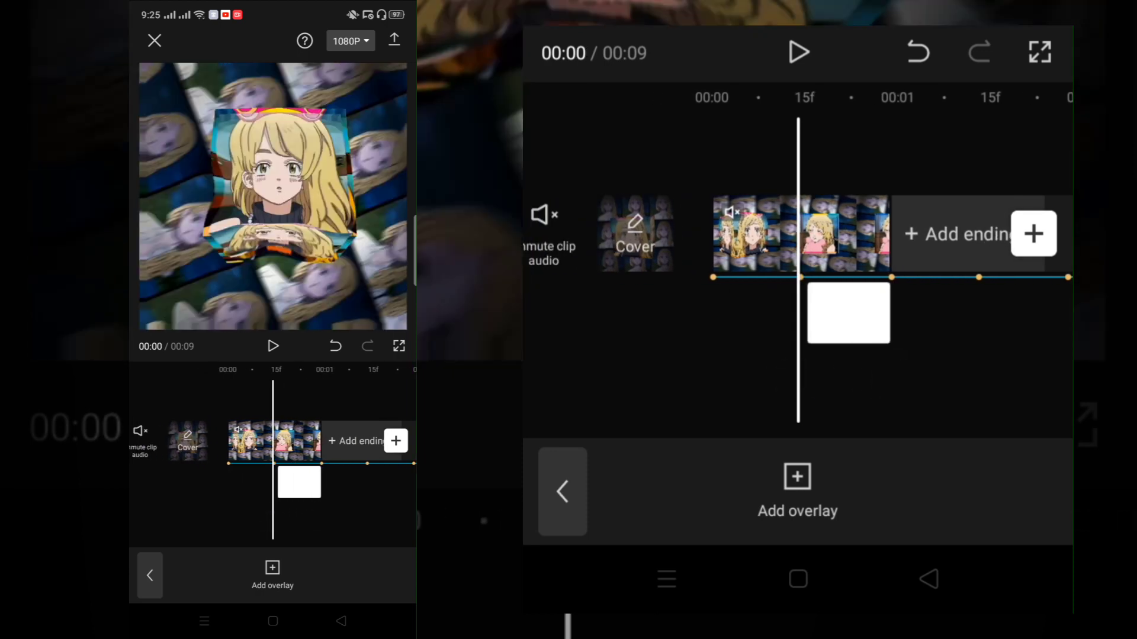
- Start adding another overlay and open the OVERLAYS album
{"action": "left_click", "coordinate": [773, 529]}
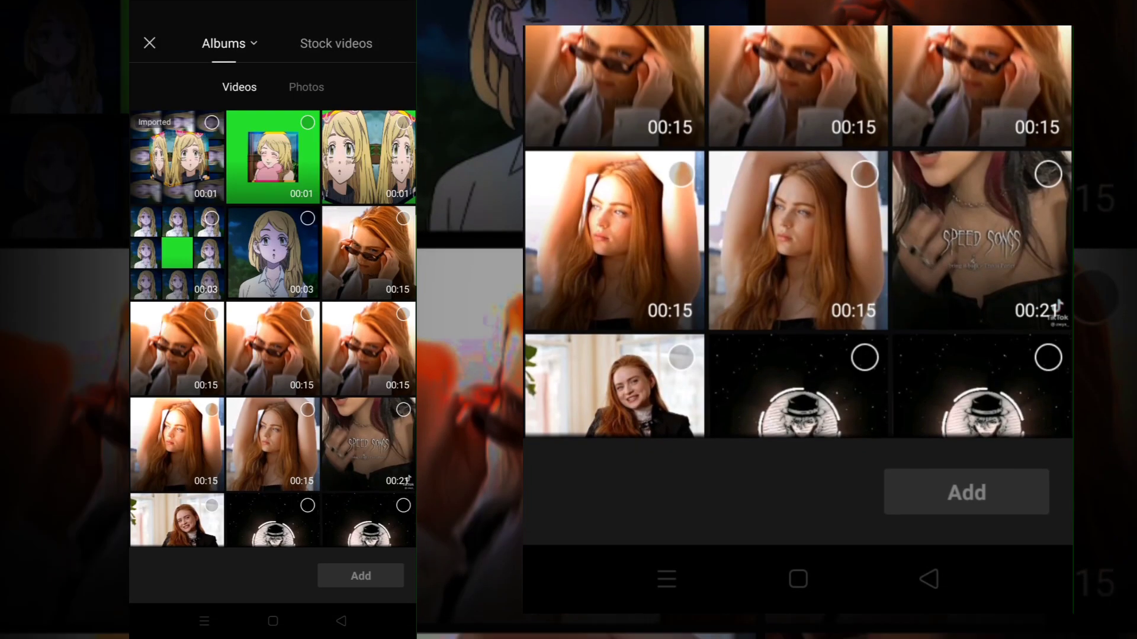
{"action": "left_click", "coordinate": [224, 42]}
{"action": "left_click_drag", "start_coordinate": [781, 116], "coordinate": [781, 91]}
{"action": "left_click_drag", "start_coordinate": [263, 367], "coordinate": [293, 134]}
{"action": "left_click_drag", "start_coordinate": [337, 312], "coordinate": [338, 231]}
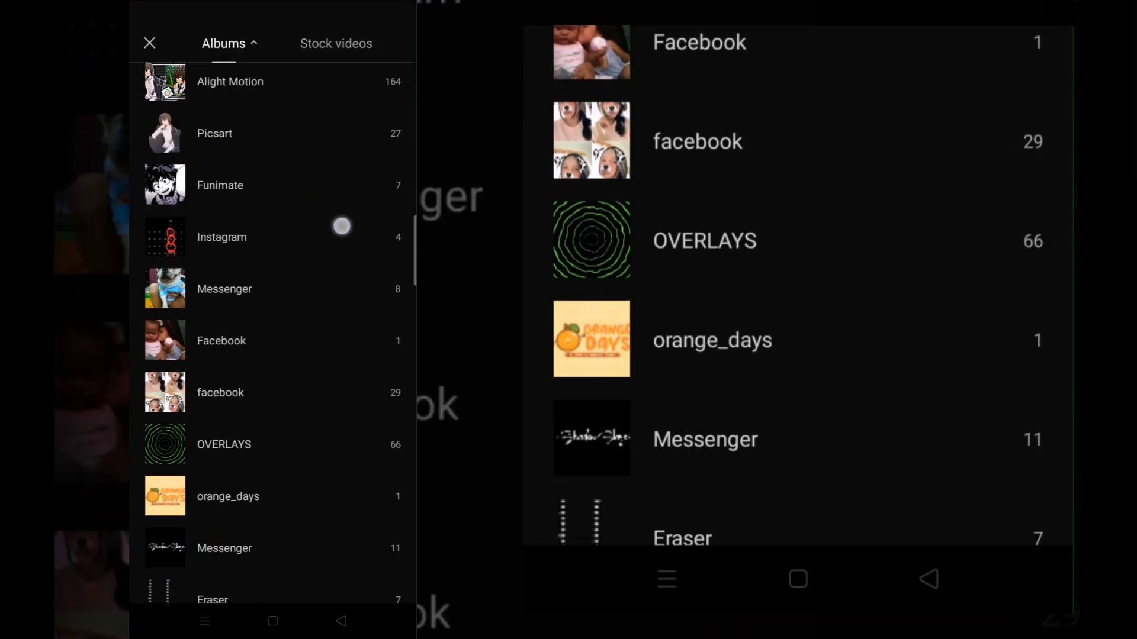
{"action": "left_click_drag", "start_coordinate": [302, 373], "coordinate": [315, 266]}
{"action": "left_click", "coordinate": [278, 337]}
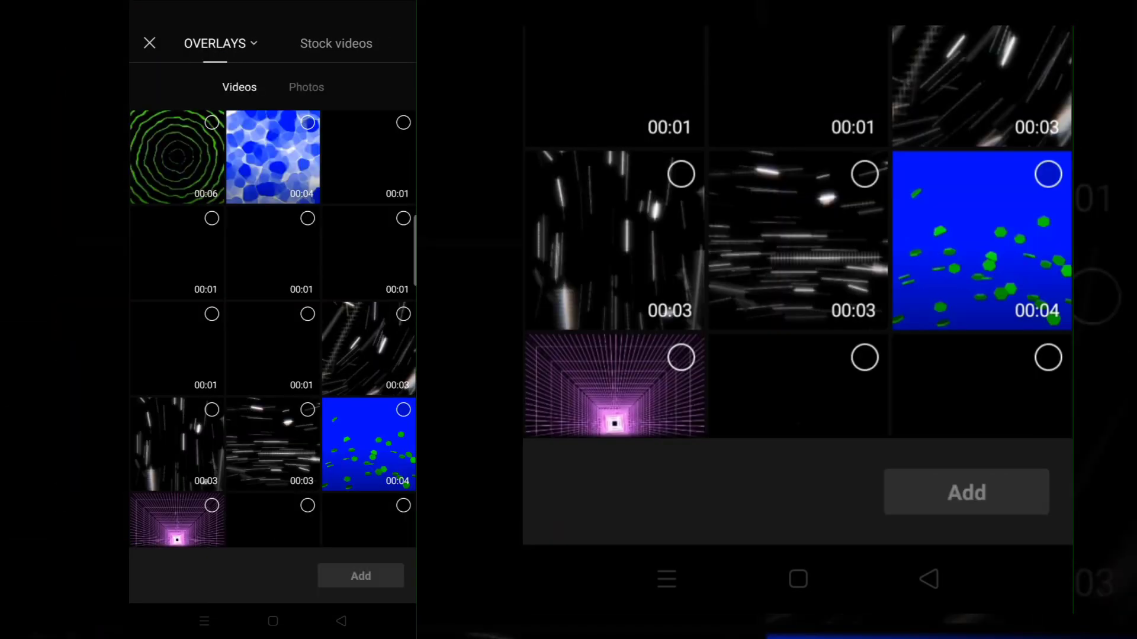
{"action": "left_click_drag", "start_coordinate": [248, 356], "coordinate": [247, 178]}
- Preview four clips in the OVERLAYS album
{"action": "left_click", "coordinate": [178, 444]}
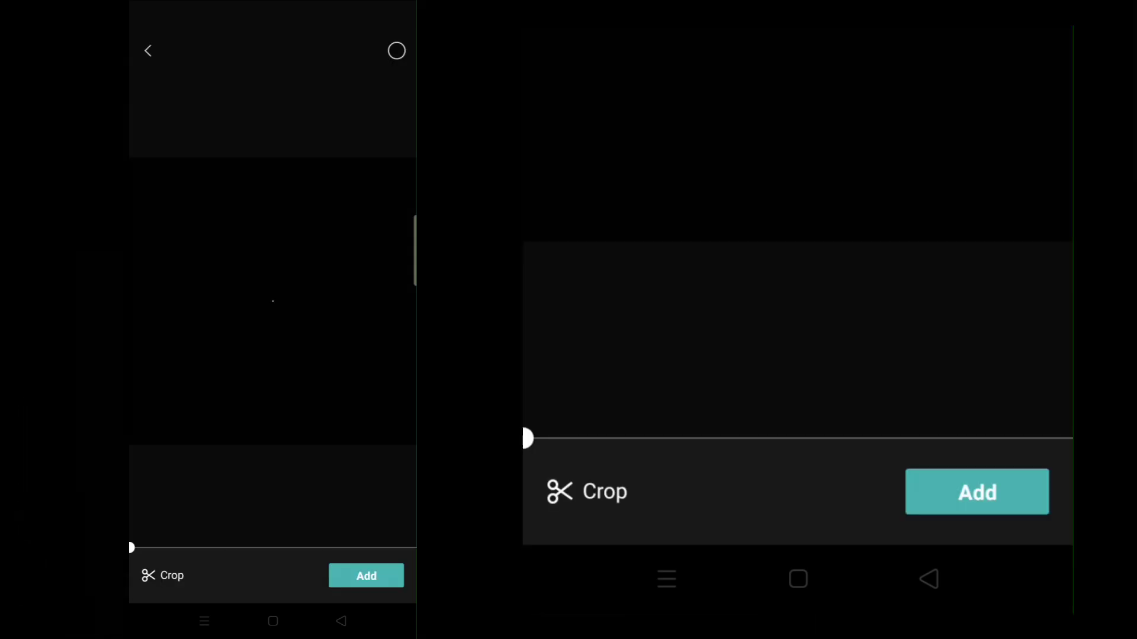
{"action": "left_click", "coordinate": [342, 621]}
{"action": "left_click", "coordinate": [177, 444]}
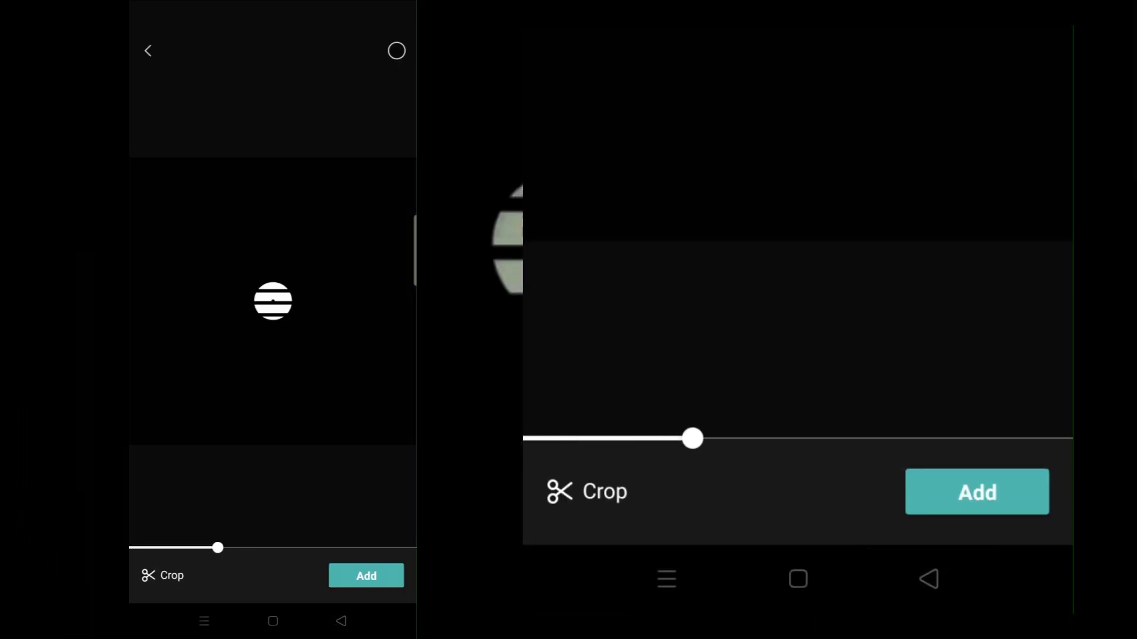
{"action": "left_click", "coordinate": [342, 621]}
{"action": "left_click", "coordinate": [273, 444]}
{"action": "left_click", "coordinate": [342, 622]}
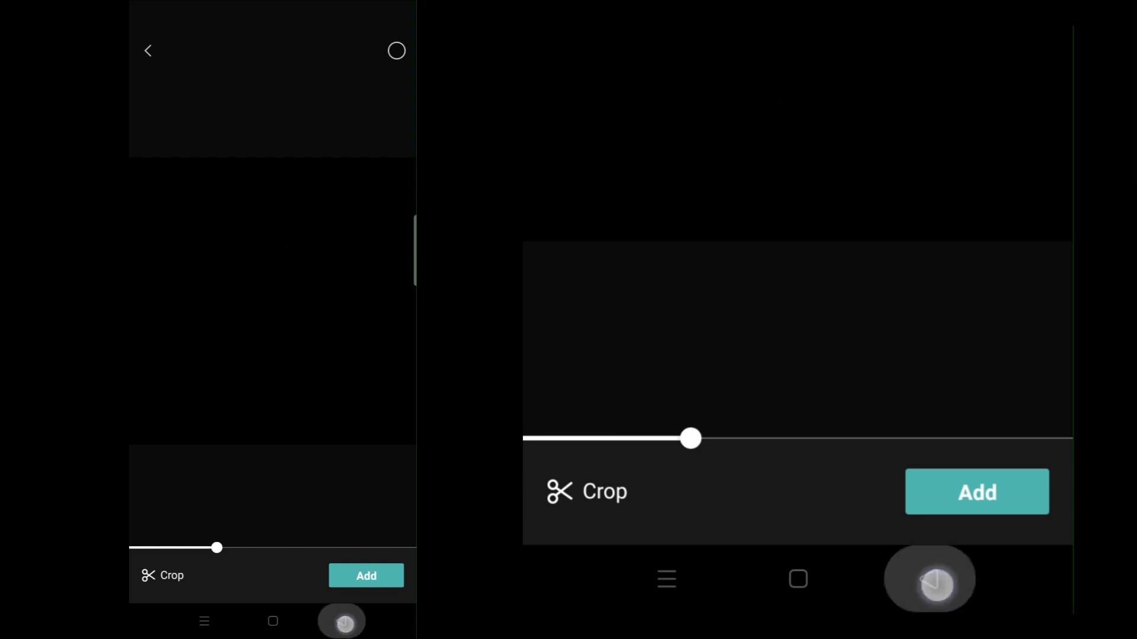
{"action": "left_click", "coordinate": [369, 444]}
{"action": "left_click", "coordinate": [341, 621]}
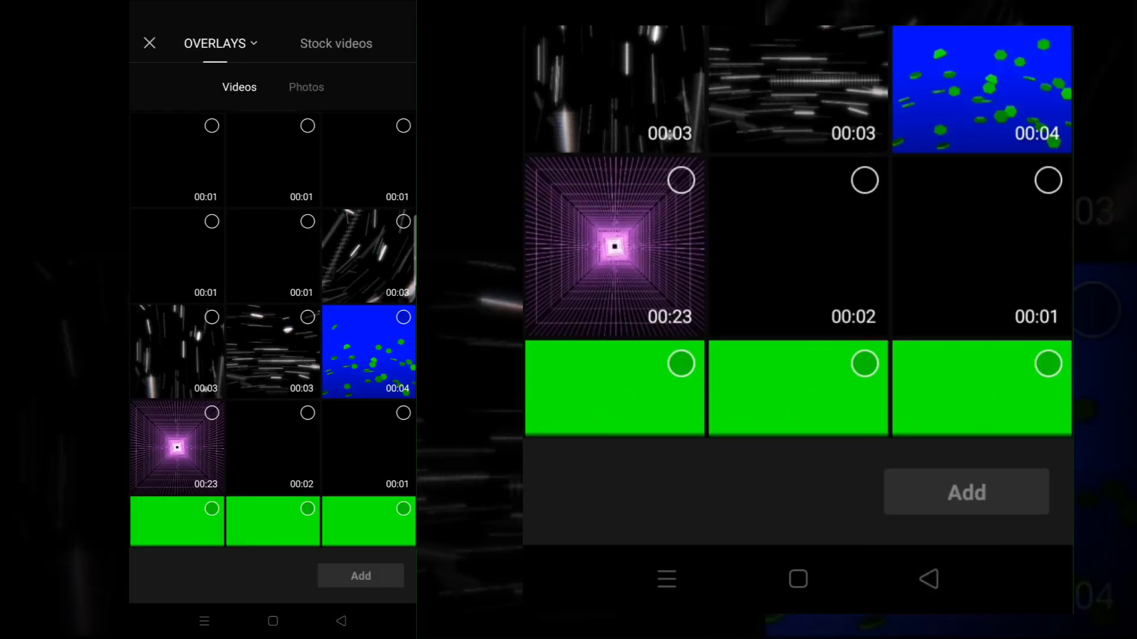
- Add the black clip as an overlay and apply a blend mode to it
{"action": "left_click", "coordinate": [307, 222]}
{"action": "left_click", "coordinate": [361, 576]}
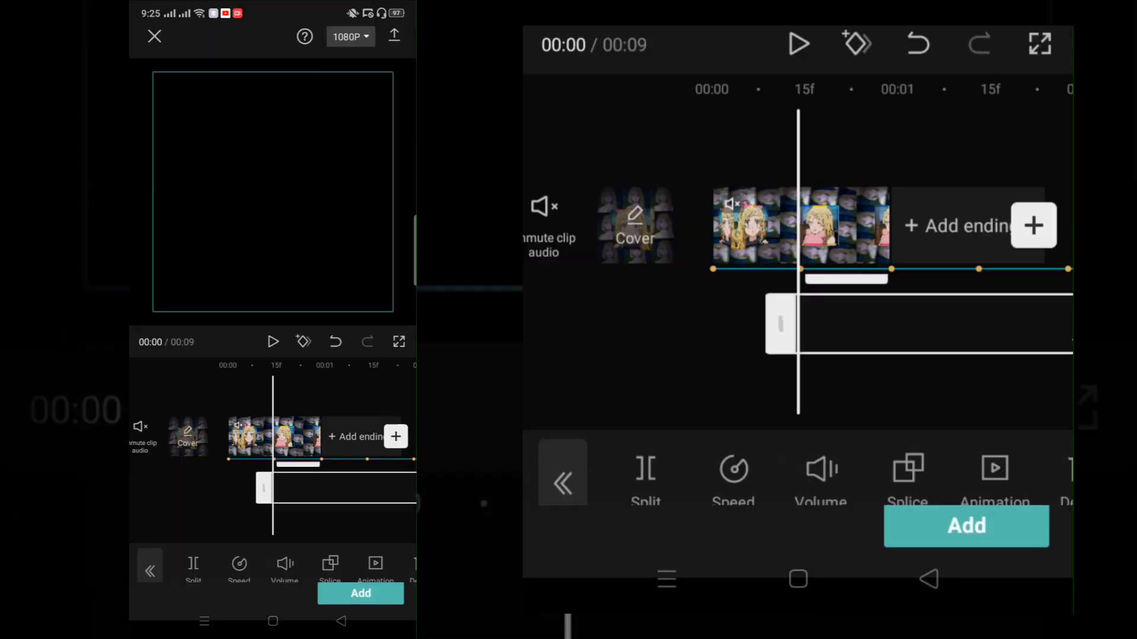
{"action": "left_click", "coordinate": [907, 489]}
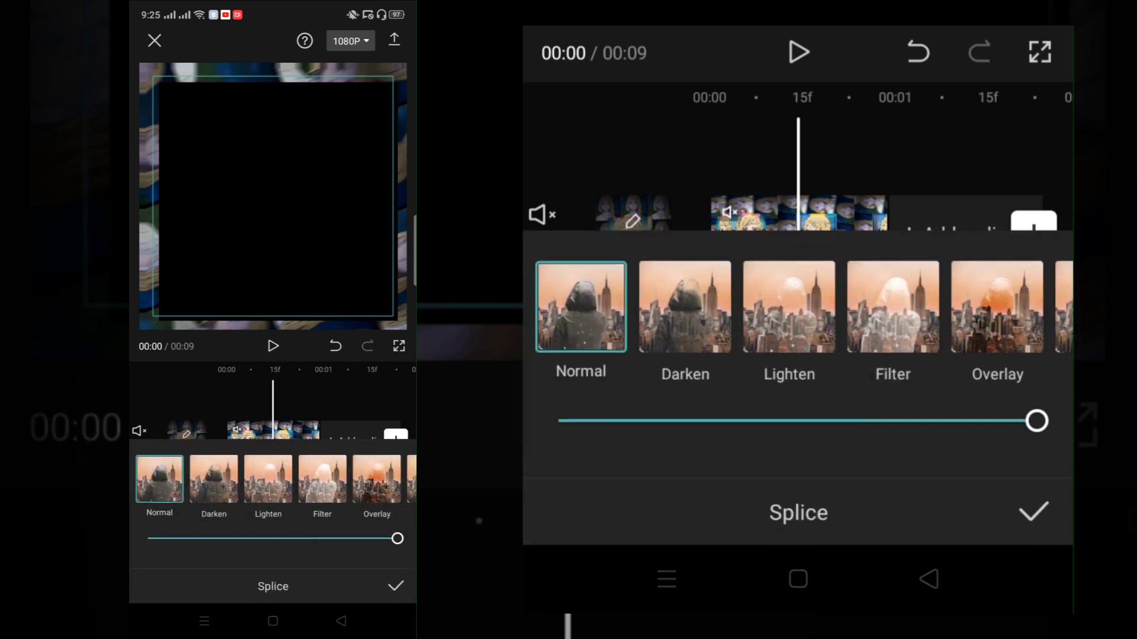
{"action": "left_click", "coordinate": [893, 308]}
{"action": "left_click", "coordinate": [1033, 512]}
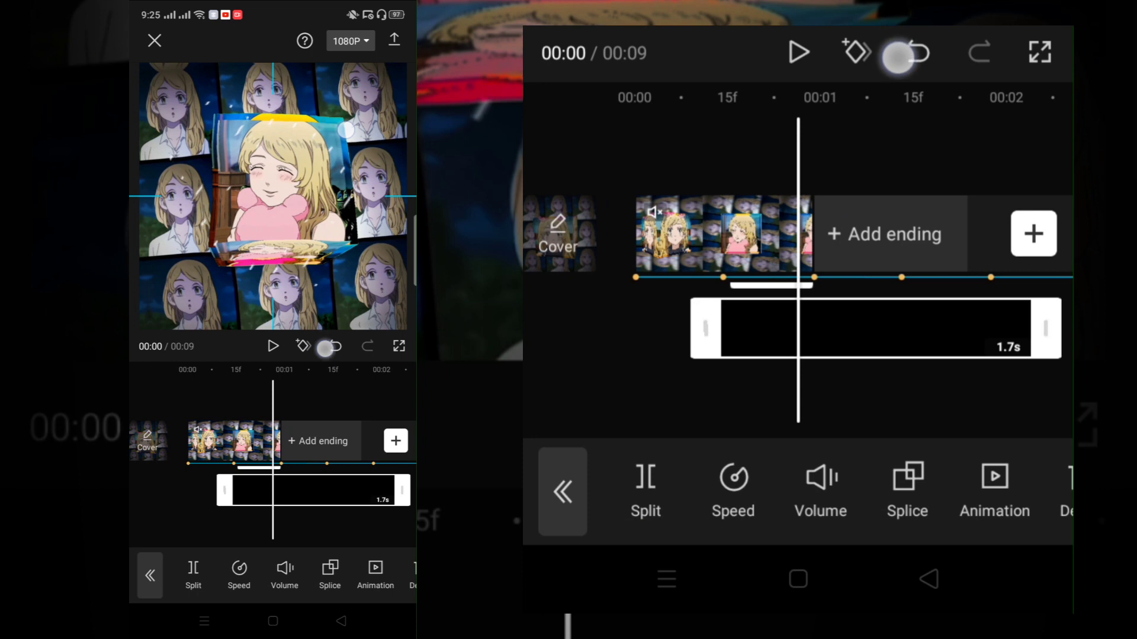
{"action": "left_click", "coordinate": [898, 335]}
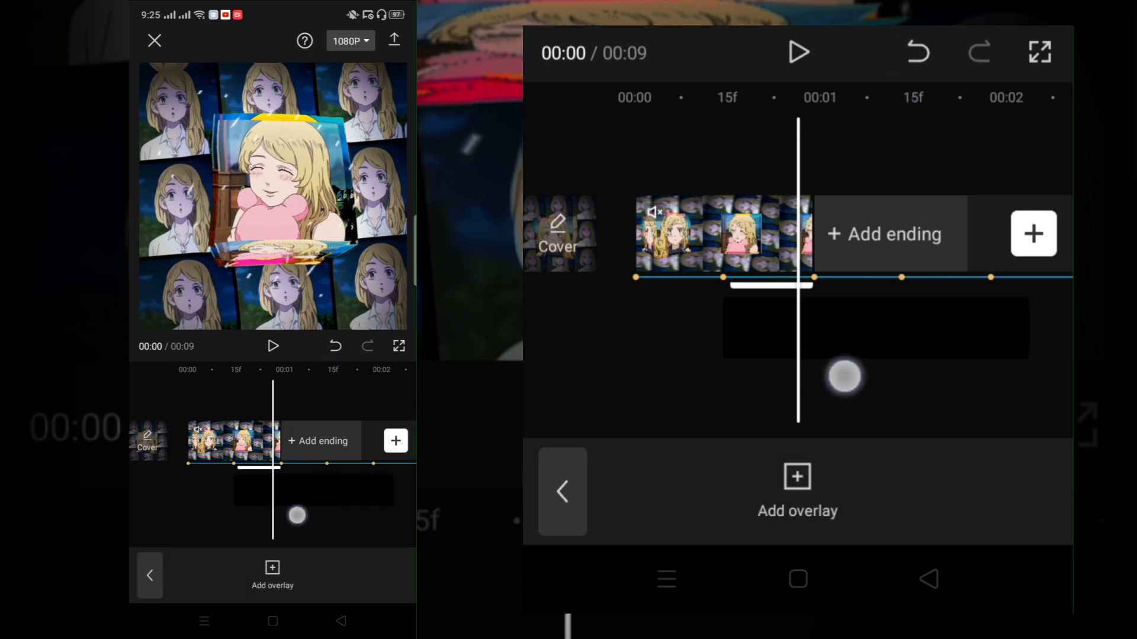
{"action": "left_click_drag", "start_coordinate": [844, 378], "coordinate": [904, 385]}
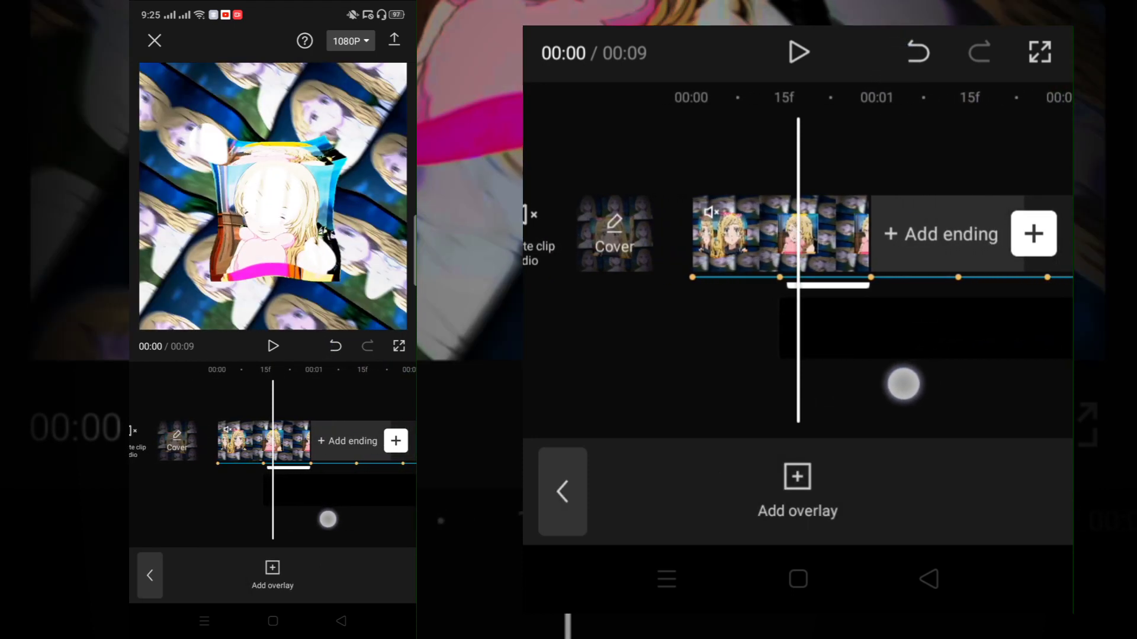
{"action": "left_click", "coordinate": [878, 336]}
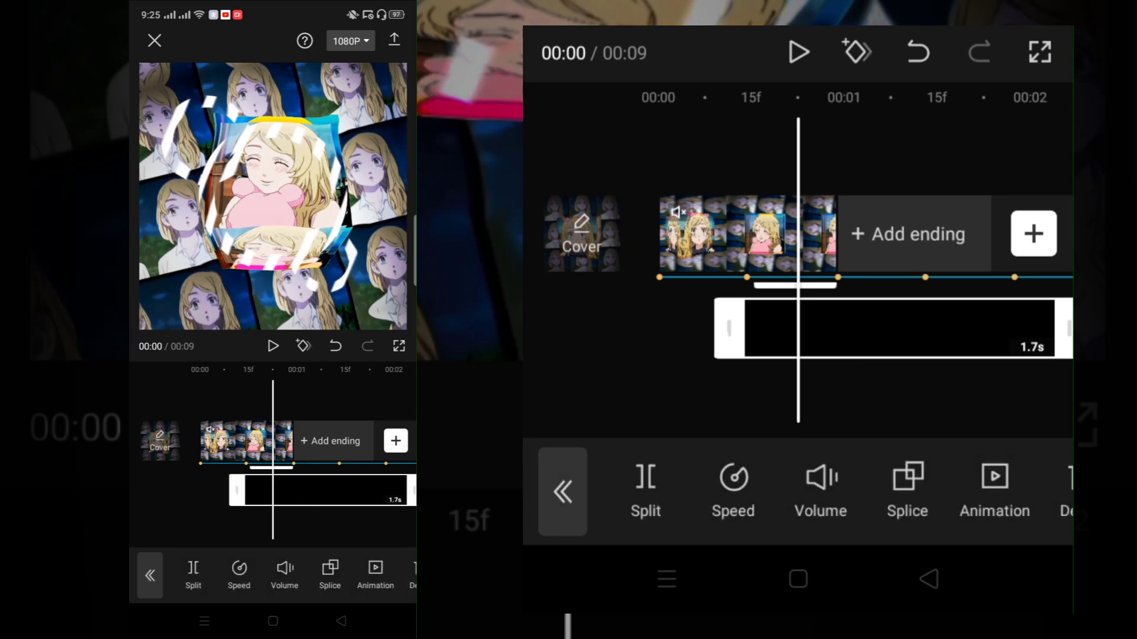
{"action": "left_click", "coordinate": [712, 491]}
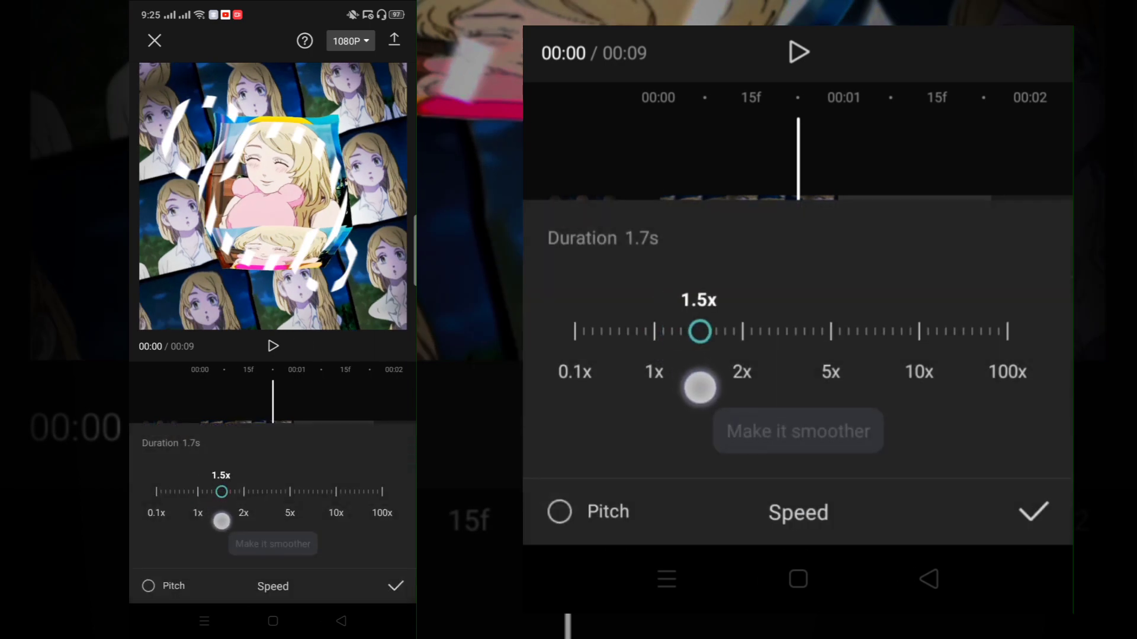
{"action": "left_click", "coordinate": [1028, 511]}
{"action": "left_click", "coordinate": [913, 381]}
{"action": "left_click", "coordinate": [798, 52]}
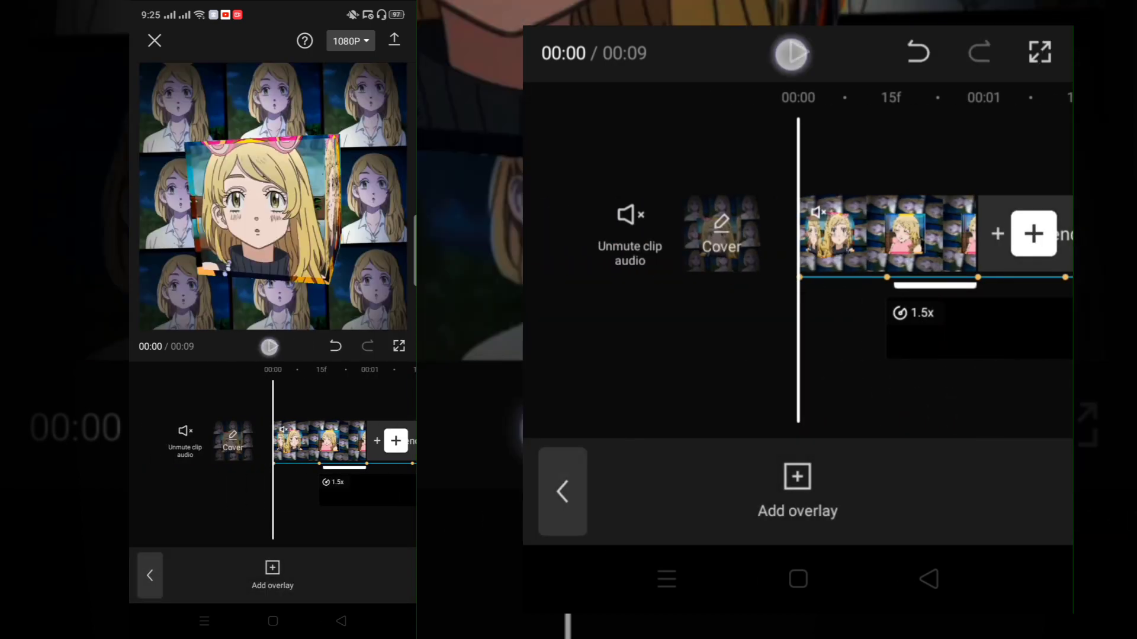
{"action": "left_click", "coordinate": [883, 355]}
{"action": "left_click", "coordinate": [914, 52]}
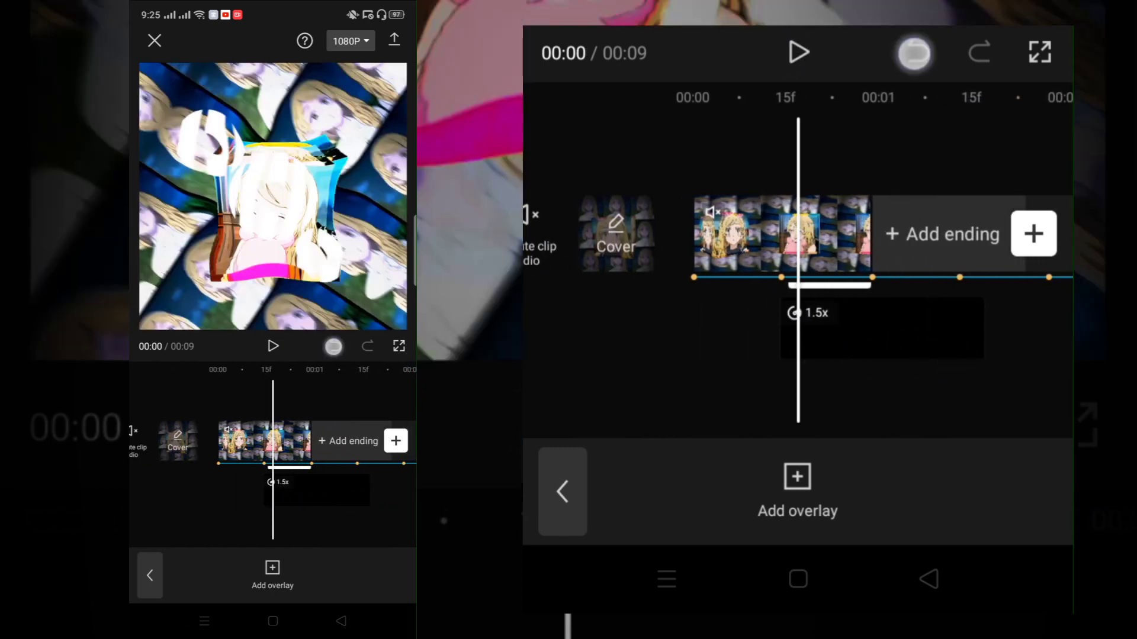
{"action": "left_click", "coordinate": [799, 53]}
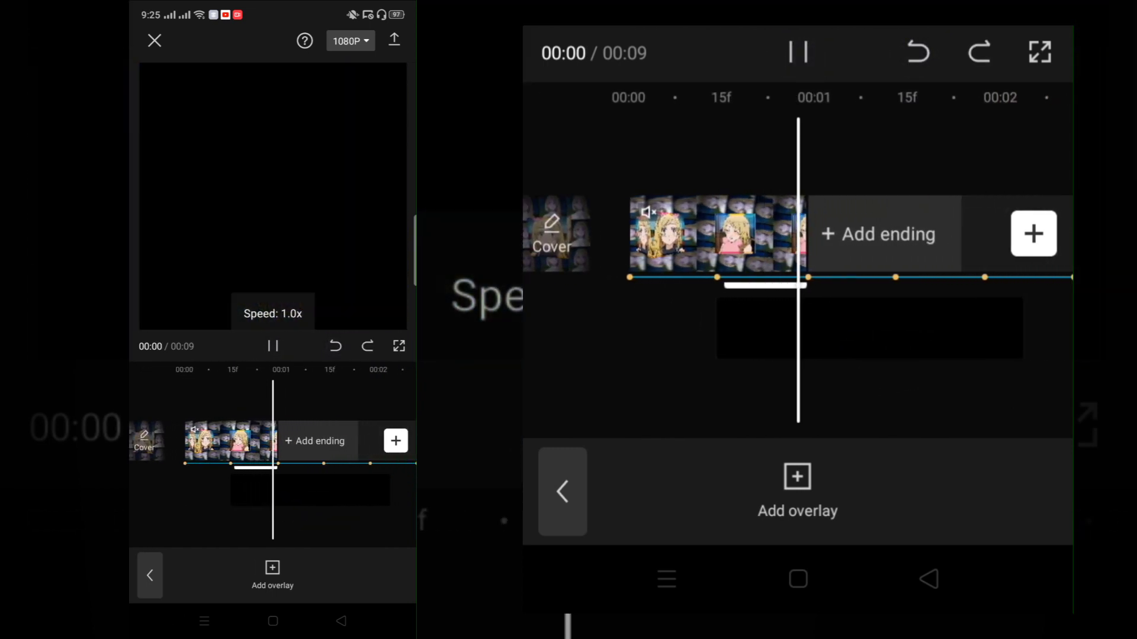
- Pause playback and shorten the black overlay from its end
{"action": "left_click", "coordinate": [991, 311]}
{"action": "left_click", "coordinate": [798, 53]}
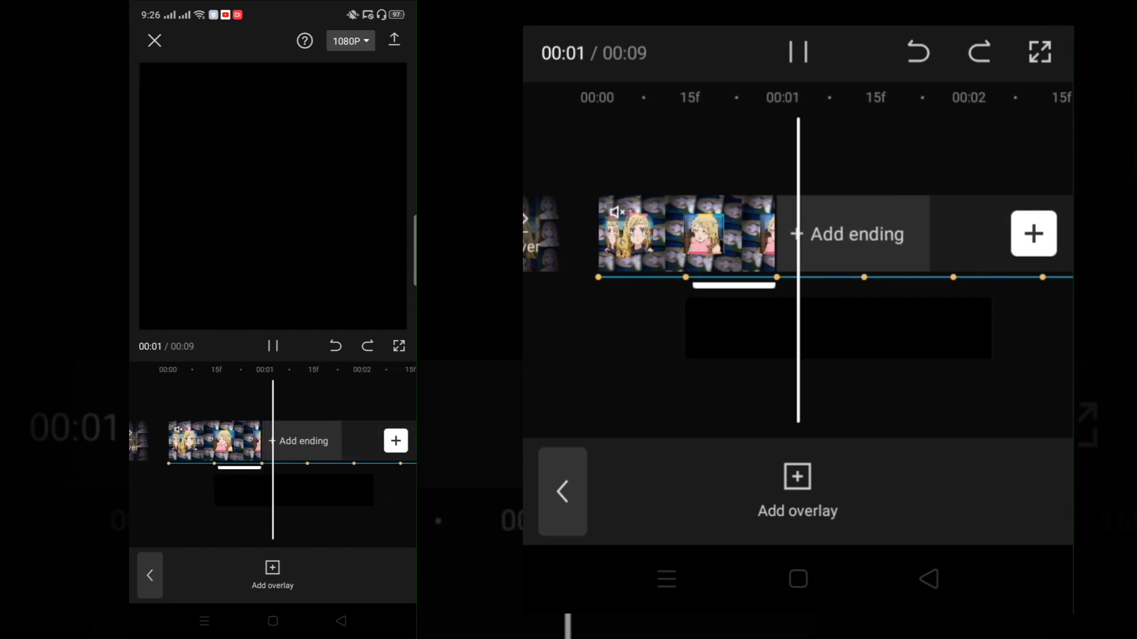
{"action": "left_click", "coordinate": [977, 280]}
{"action": "left_click_drag", "start_coordinate": [977, 280], "coordinate": [838, 347]}
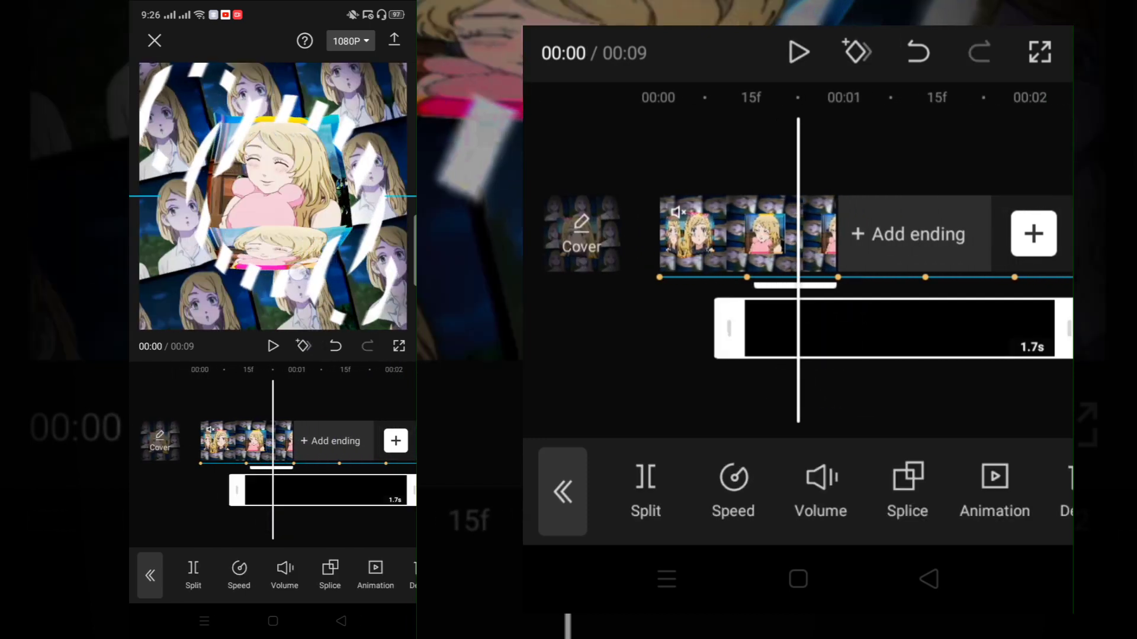
{"action": "left_click", "coordinate": [888, 404]}
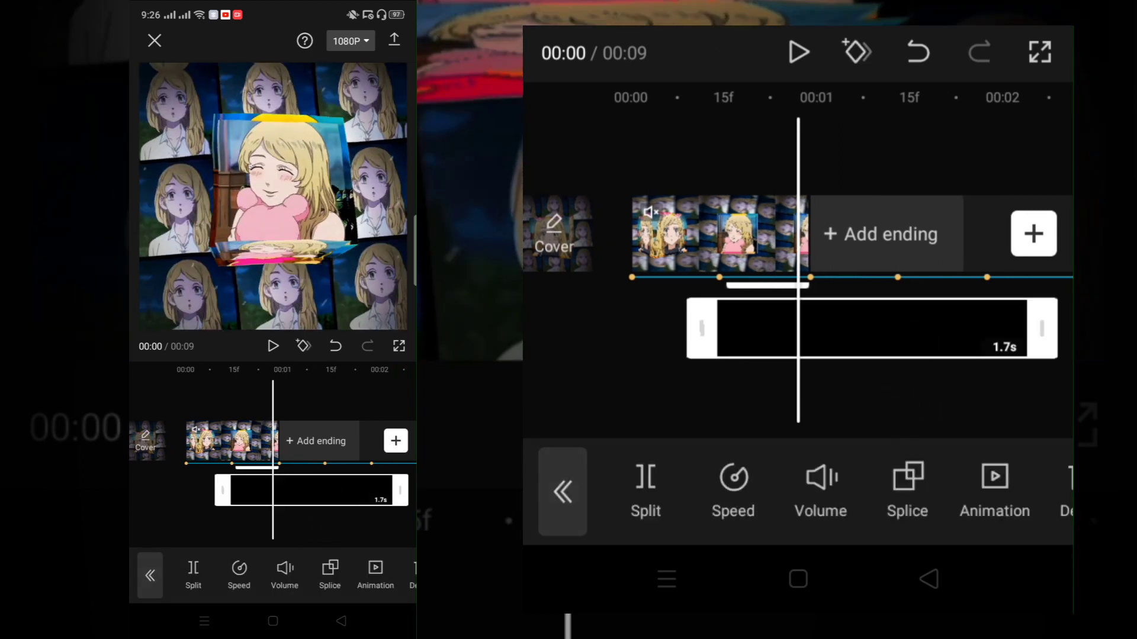
{"action": "left_click_drag", "start_coordinate": [1022, 342], "coordinate": [901, 342]}
- Replay the edit from the start to review the overlay, then close the overlay options
{"action": "left_click_drag", "start_coordinate": [708, 409], "coordinate": [795, 391]}
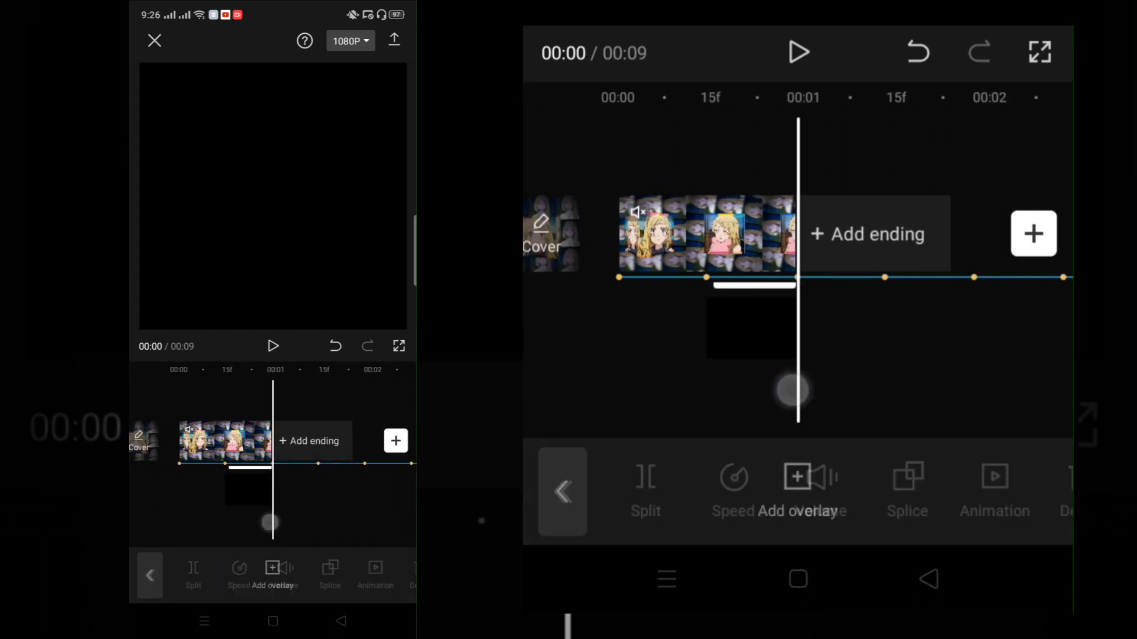
{"action": "left_click_drag", "start_coordinate": [710, 373], "coordinate": [888, 373]}
{"action": "left_click", "coordinate": [798, 53]}
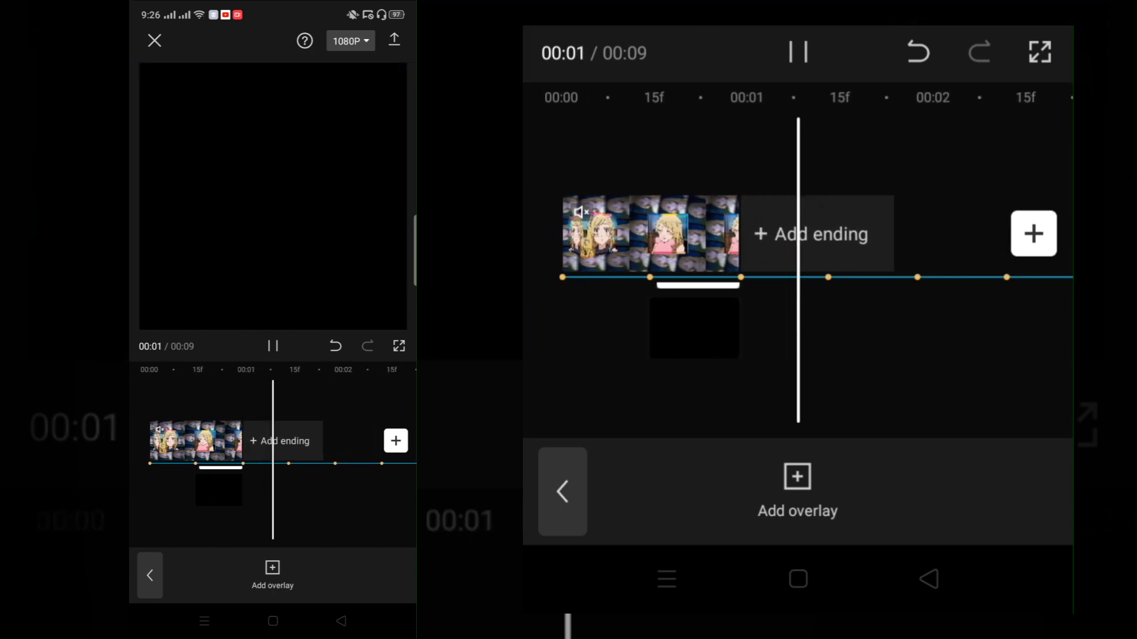
{"action": "left_click_drag", "start_coordinate": [1013, 302], "coordinate": [901, 321]}
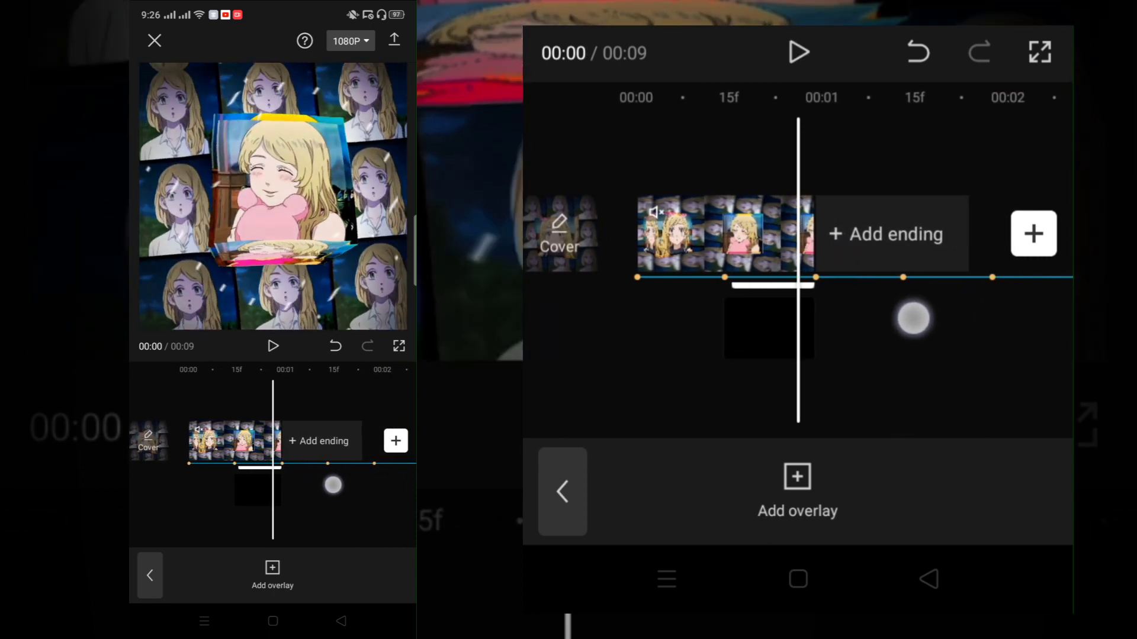
{"action": "left_click", "coordinate": [555, 501]}
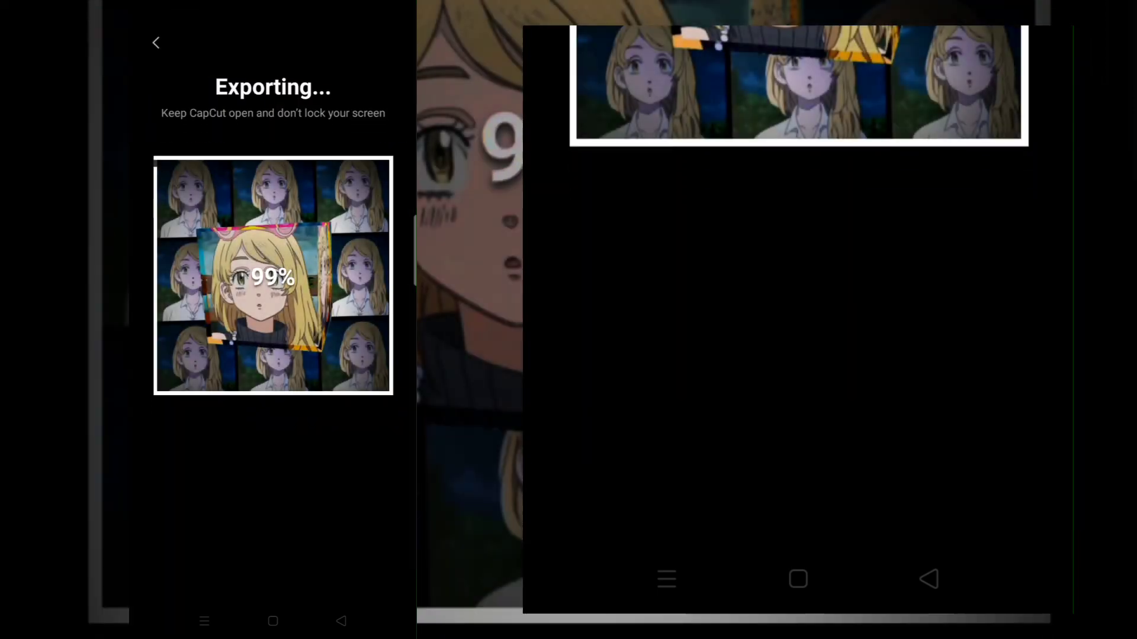
- Leave the finished export, restore the deleted extracted audio track, and exit the audio tools
{"action": "left_click", "coordinate": [365, 624]}
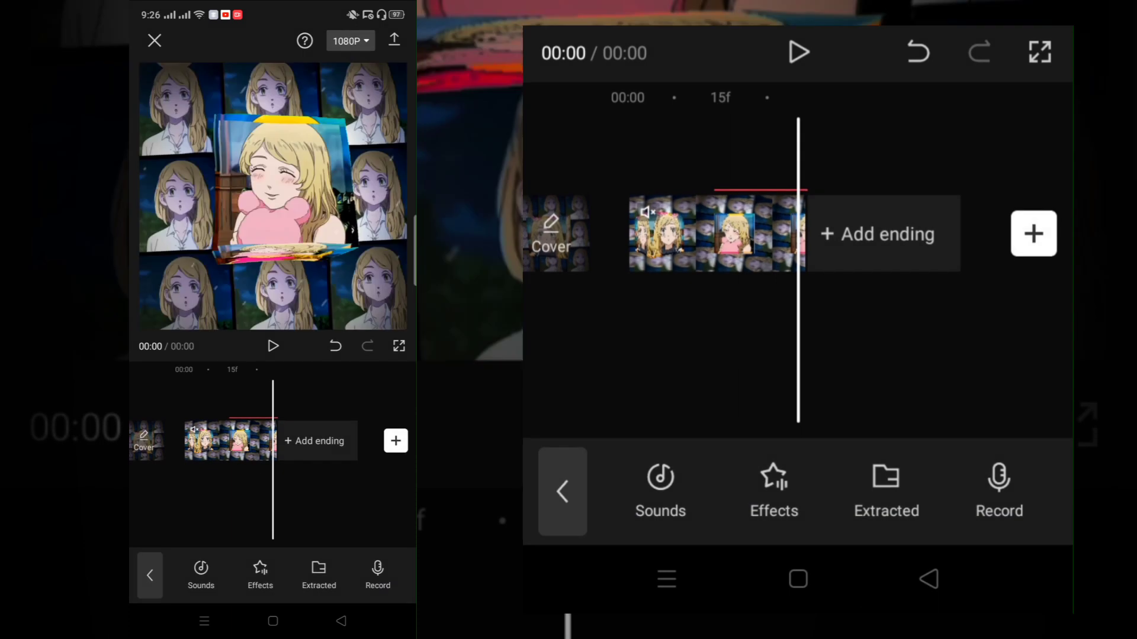
{"action": "left_click", "coordinate": [335, 345]}
{"action": "left_click", "coordinate": [927, 578]}
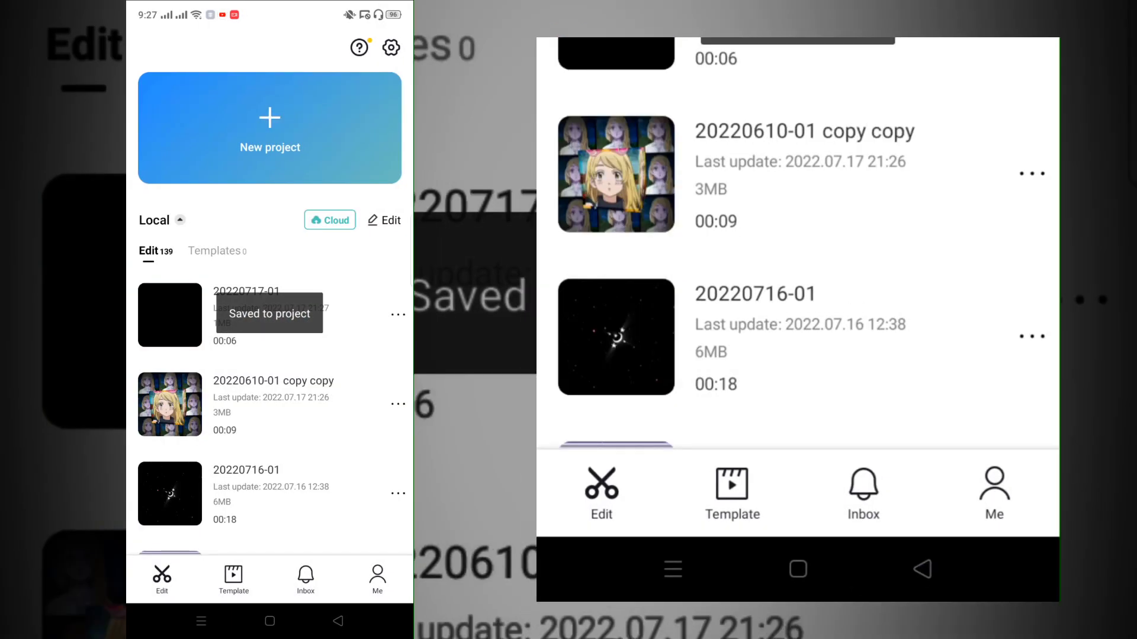
- Create a new project from a plain black stock clip and the 00:01 anime clip
{"action": "left_click", "coordinate": [269, 128]}
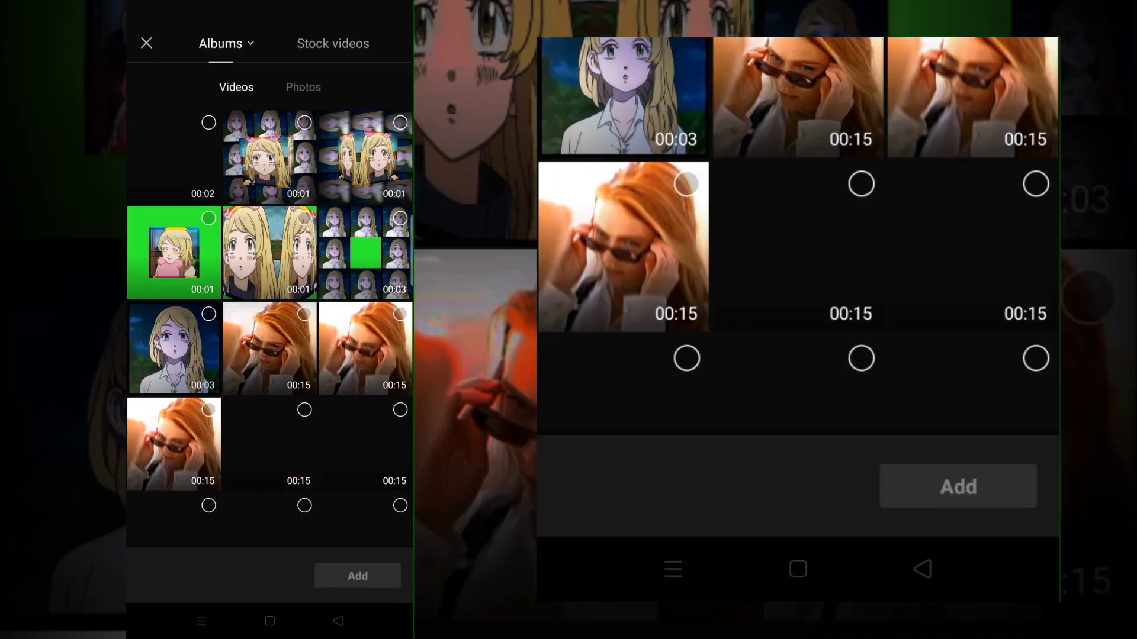
{"action": "left_click", "coordinate": [333, 43]}
{"action": "left_click", "coordinate": [305, 112]}
{"action": "left_click", "coordinate": [223, 53]}
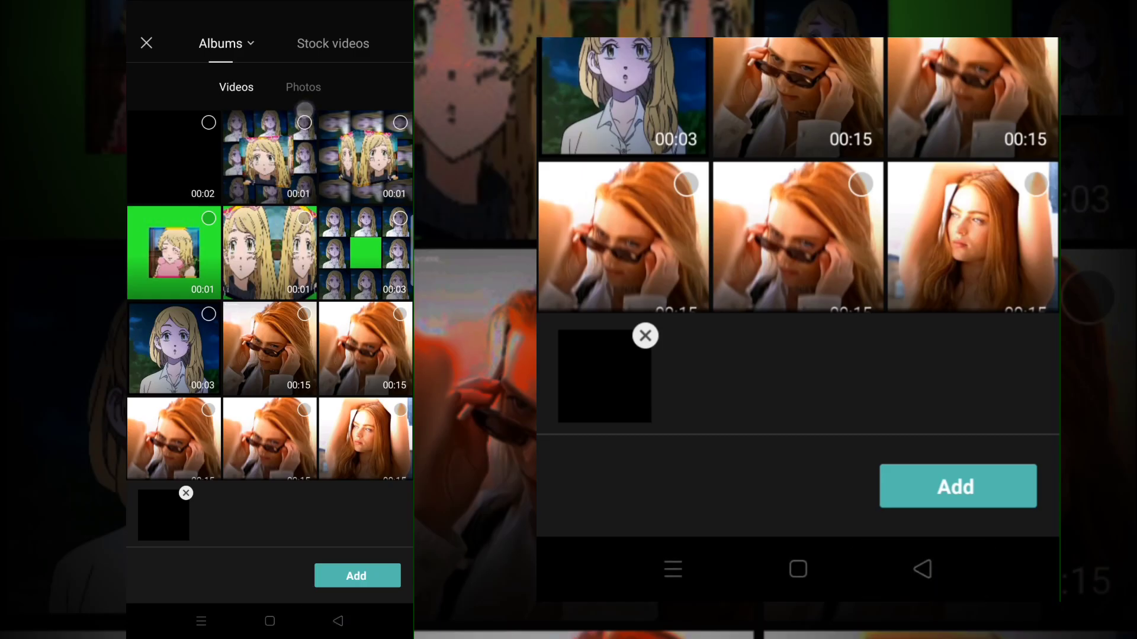
{"action": "left_click", "coordinate": [303, 86]}
{"action": "left_click", "coordinate": [237, 86]}
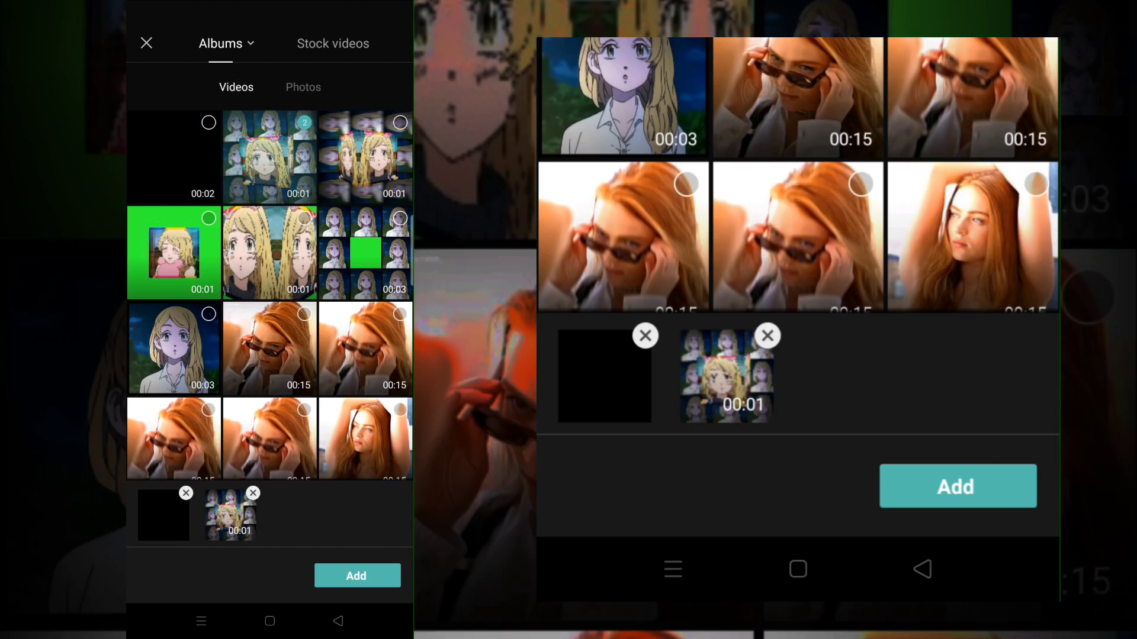
{"action": "left_click", "coordinate": [956, 487]}
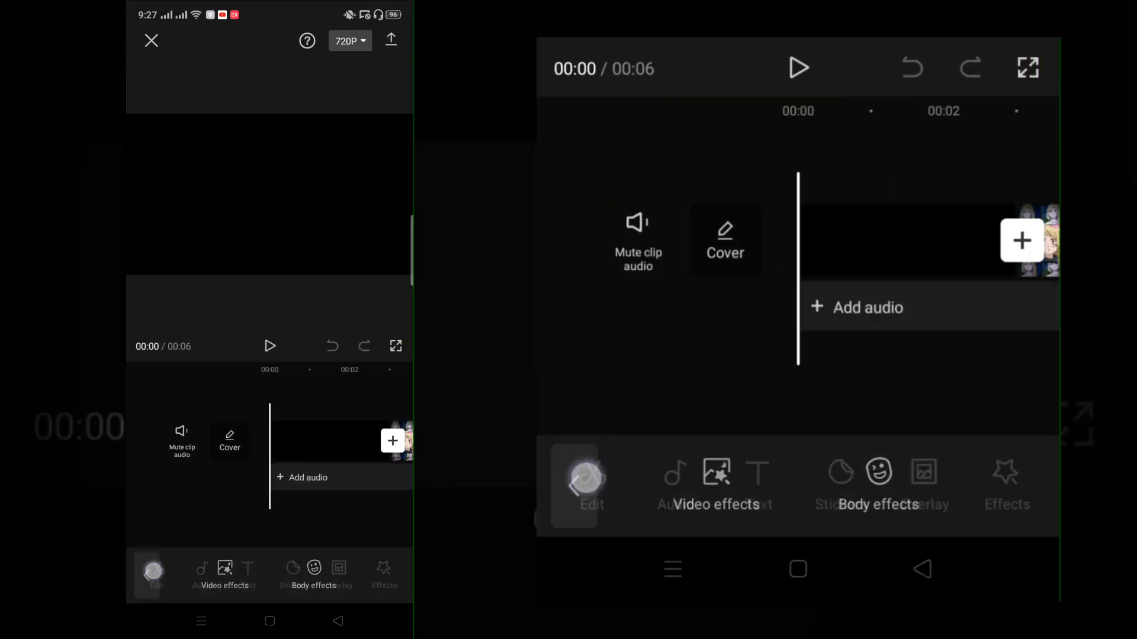
- Shorten the black clip slightly and duplicate it
{"action": "left_click", "coordinate": [891, 396]}
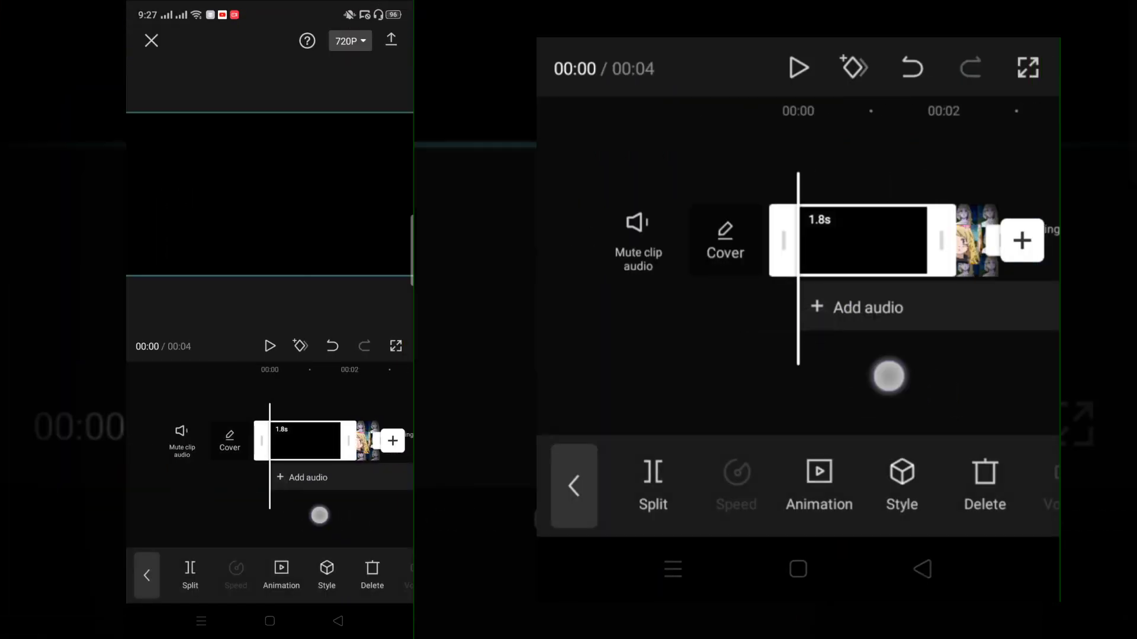
{"action": "left_click_drag", "start_coordinate": [977, 487], "coordinate": [622, 487]}
{"action": "left_click", "coordinate": [771, 506]}
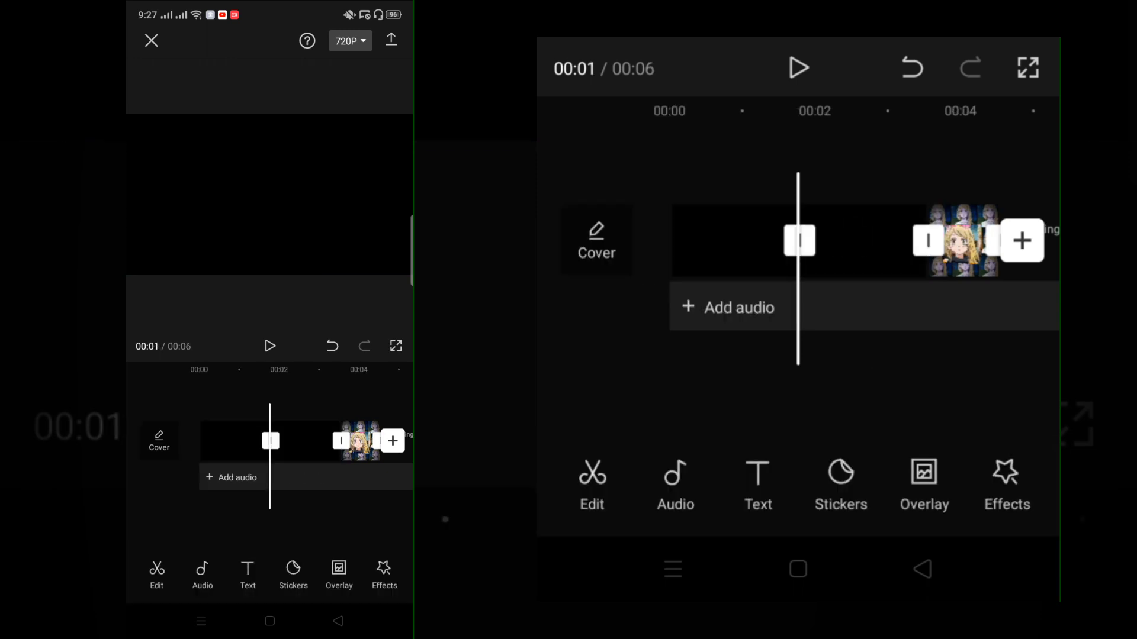
{"action": "left_click_drag", "start_coordinate": [855, 252], "coordinate": [675, 251]}
{"action": "left_click_drag", "start_coordinate": [888, 378], "coordinate": [781, 378]}
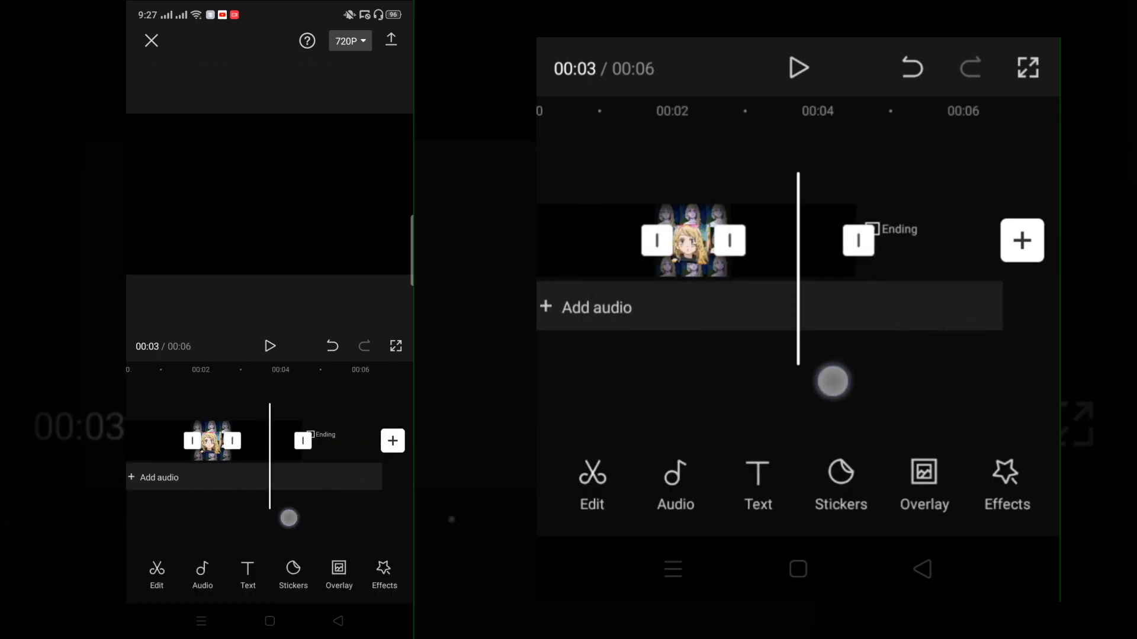
- Delete the Ending clip from the timeline
{"action": "left_click", "coordinate": [926, 244]}
{"action": "left_click", "coordinate": [985, 485]}
{"action": "left_click_drag", "start_coordinate": [675, 252], "coordinate": [977, 251]}
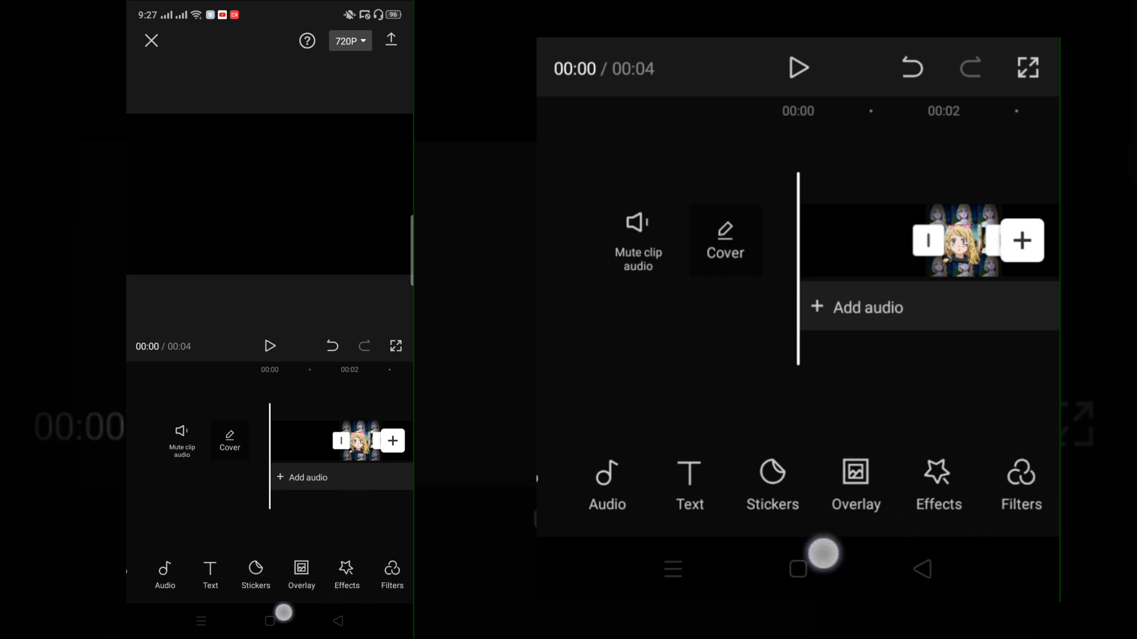
- Export the video at 1080p and return to the editor
{"action": "left_click", "coordinate": [857, 484]}
{"action": "left_click", "coordinate": [569, 485]}
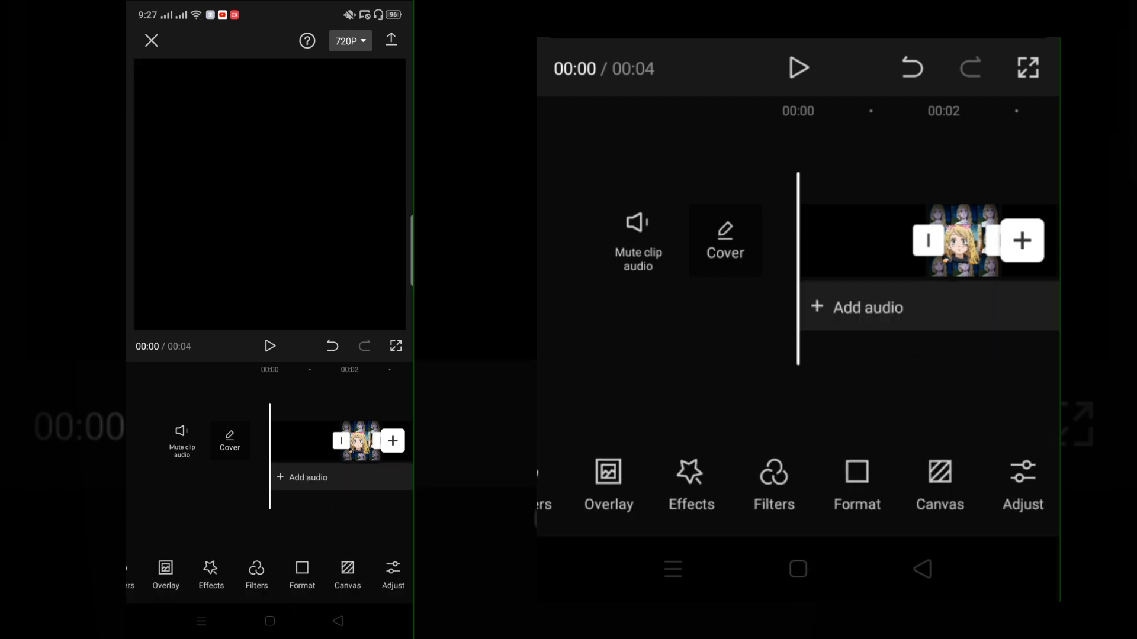
{"action": "left_click", "coordinate": [350, 40]}
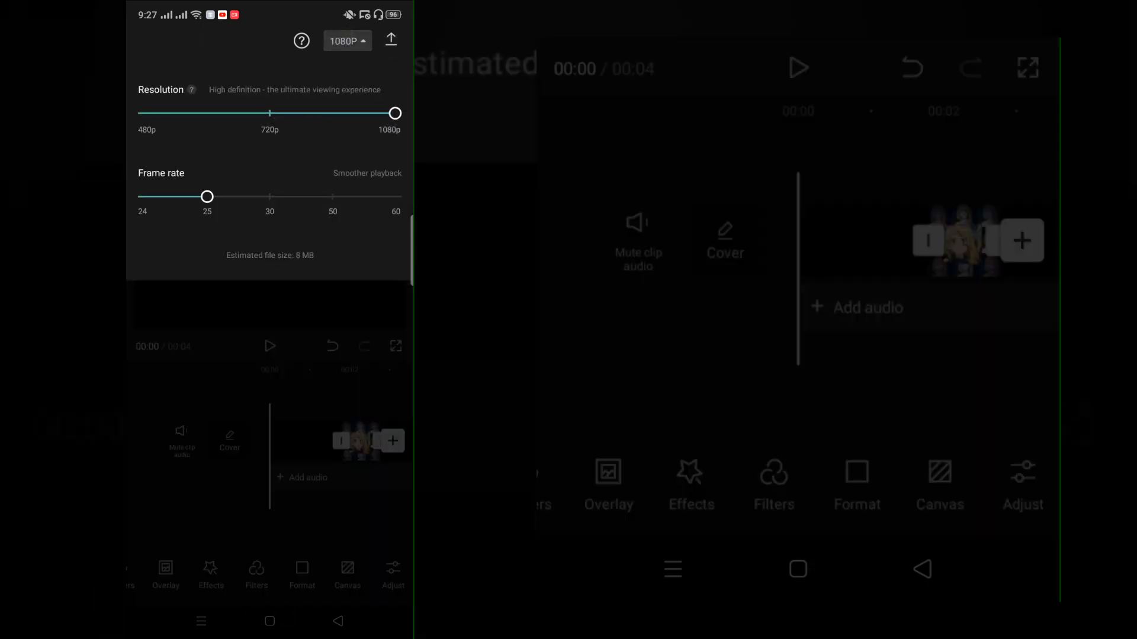
{"action": "left_click", "coordinate": [390, 39]}
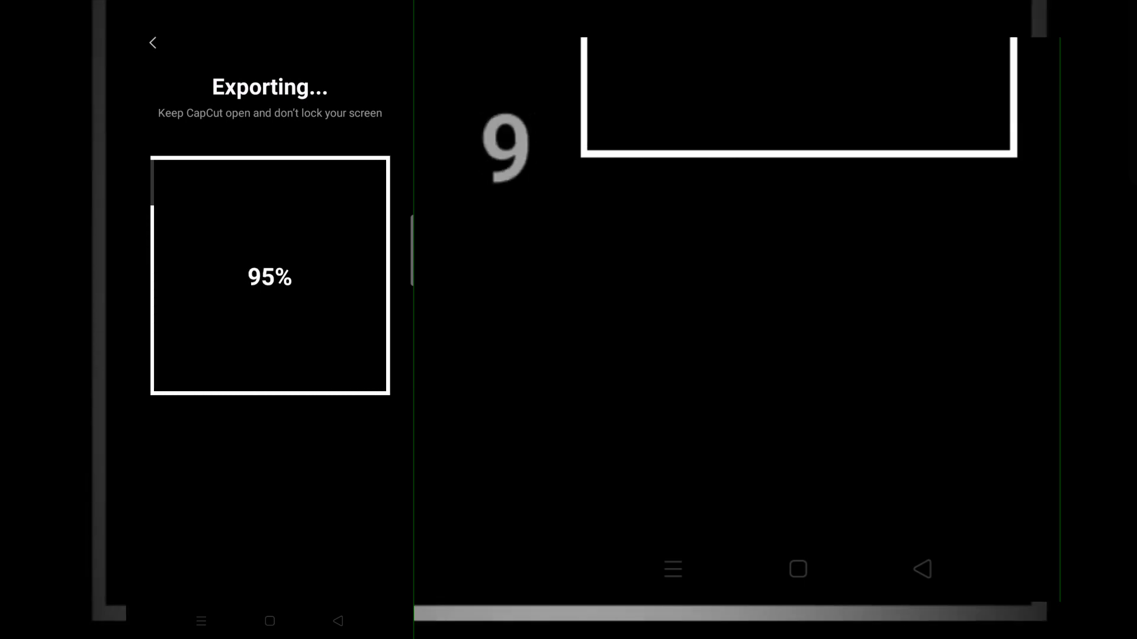
{"action": "left_click", "coordinate": [924, 571]}
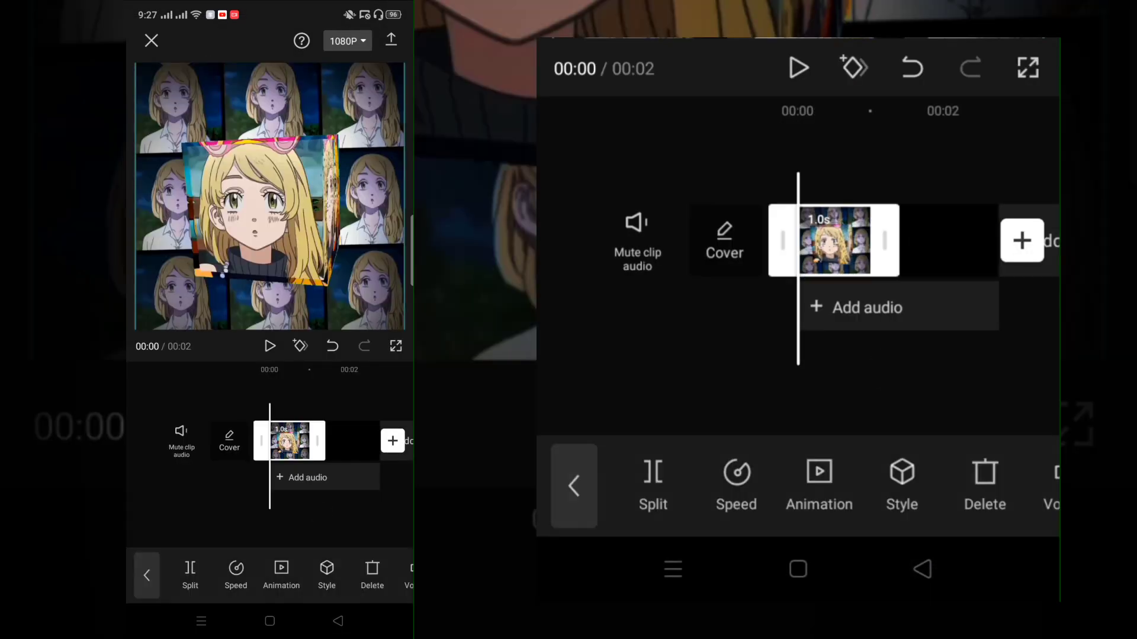
- Start a new project with the exported clip, trim its end, and remove the ending clip
{"action": "left_click", "coordinate": [1021, 241]}
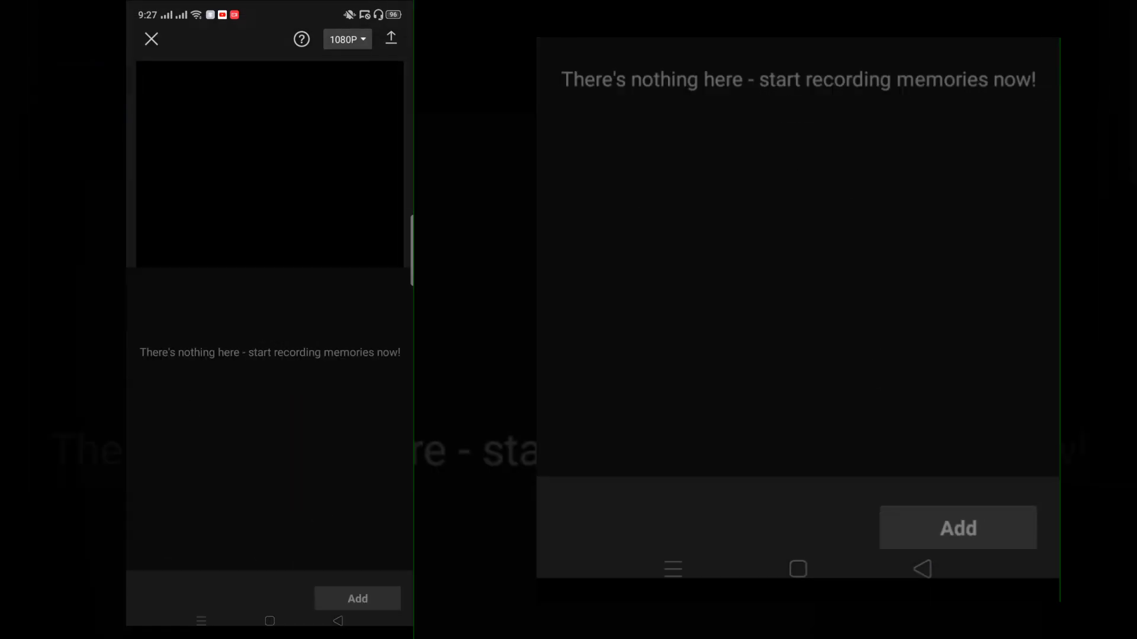
{"action": "left_click", "coordinate": [621, 97]}
{"action": "left_click", "coordinate": [957, 487]}
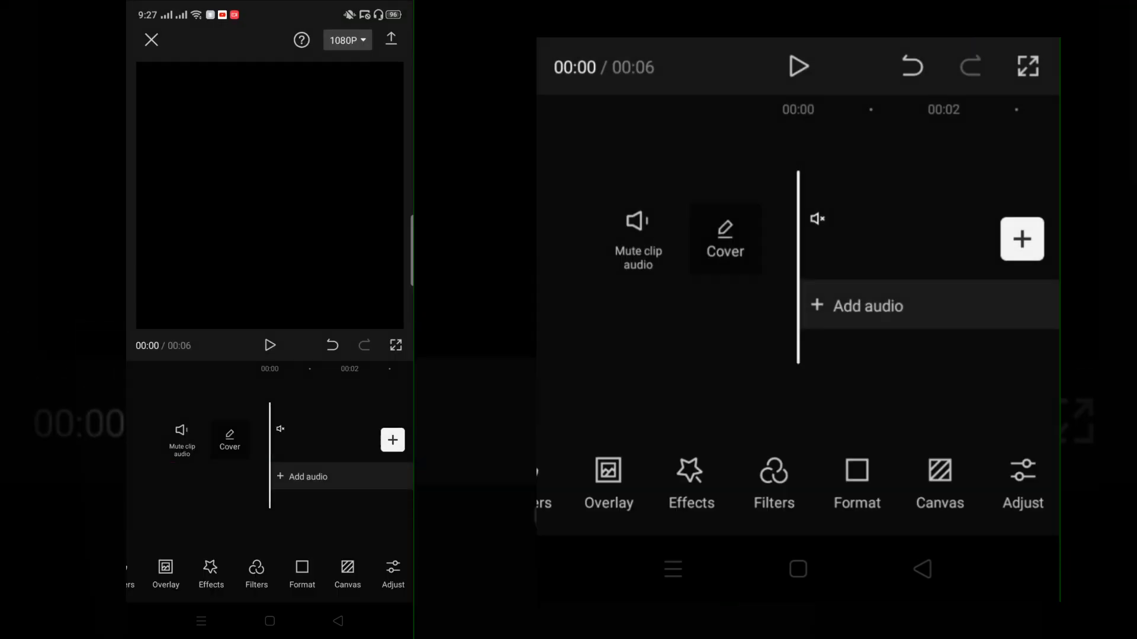
{"action": "left_click_drag", "start_coordinate": [817, 355], "coordinate": [675, 355]}
{"action": "left_click", "coordinate": [901, 240]}
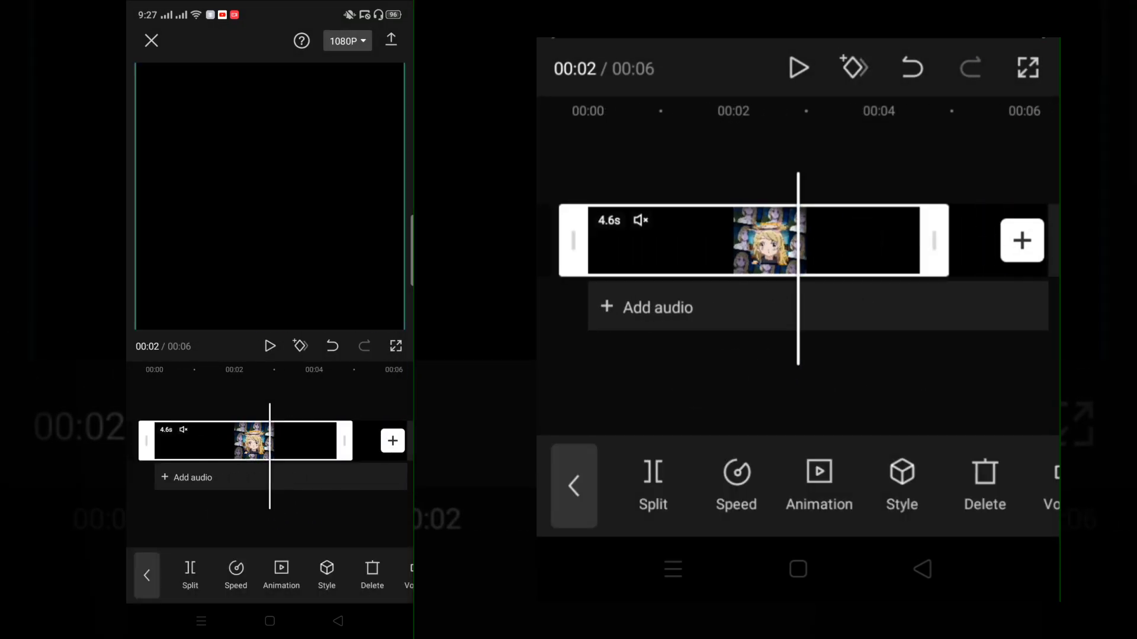
{"action": "left_click_drag", "start_coordinate": [888, 355], "coordinate": [746, 356]}
{"action": "left_click", "coordinate": [977, 487]}
- Give the clip a 3.7-second Rock Vertically intro animation and play it back
{"action": "left_click", "coordinate": [649, 240]}
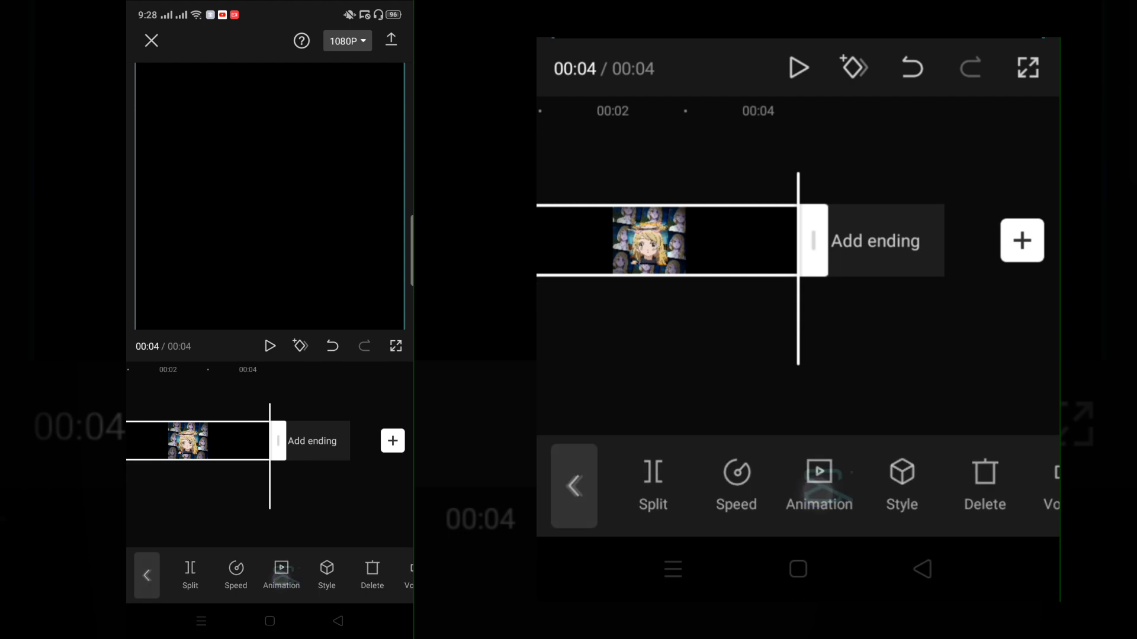
{"action": "left_click", "coordinate": [691, 484]}
{"action": "scroll", "coordinate": [799, 325], "scroll_direction": "right", "scroll_amount": 5}
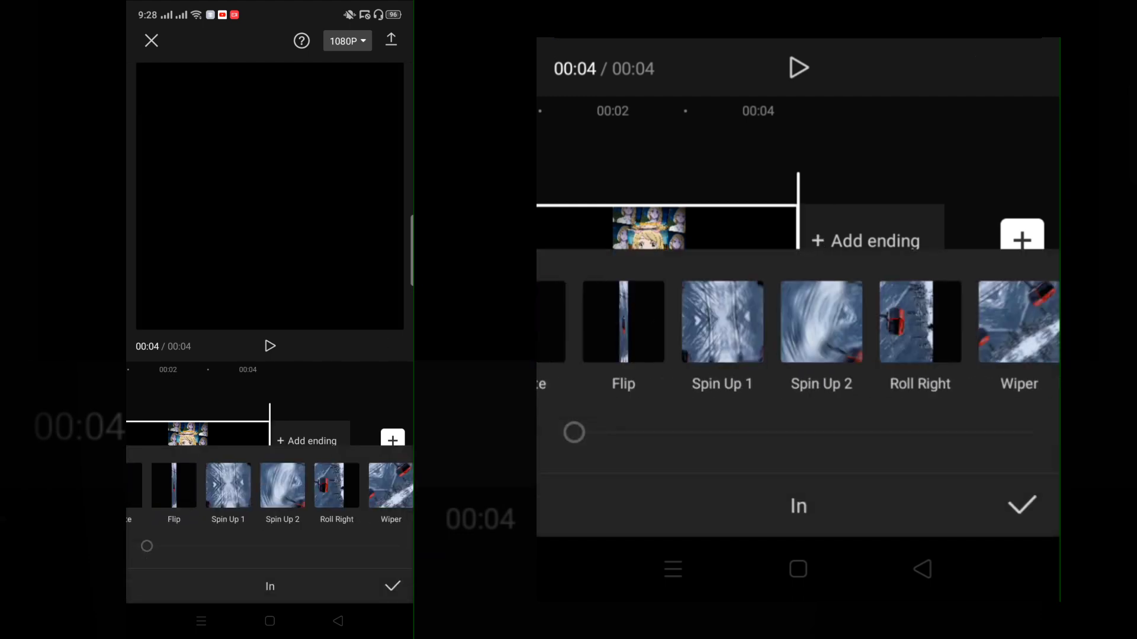
{"action": "scroll", "coordinate": [799, 324], "scroll_direction": "right", "scroll_amount": 5}
{"action": "scroll", "coordinate": [800, 324], "scroll_direction": "right", "scroll_amount": 5}
{"action": "left_click", "coordinate": [804, 325]}
{"action": "left_click_drag", "start_coordinate": [897, 434], "coordinate": [942, 433]}
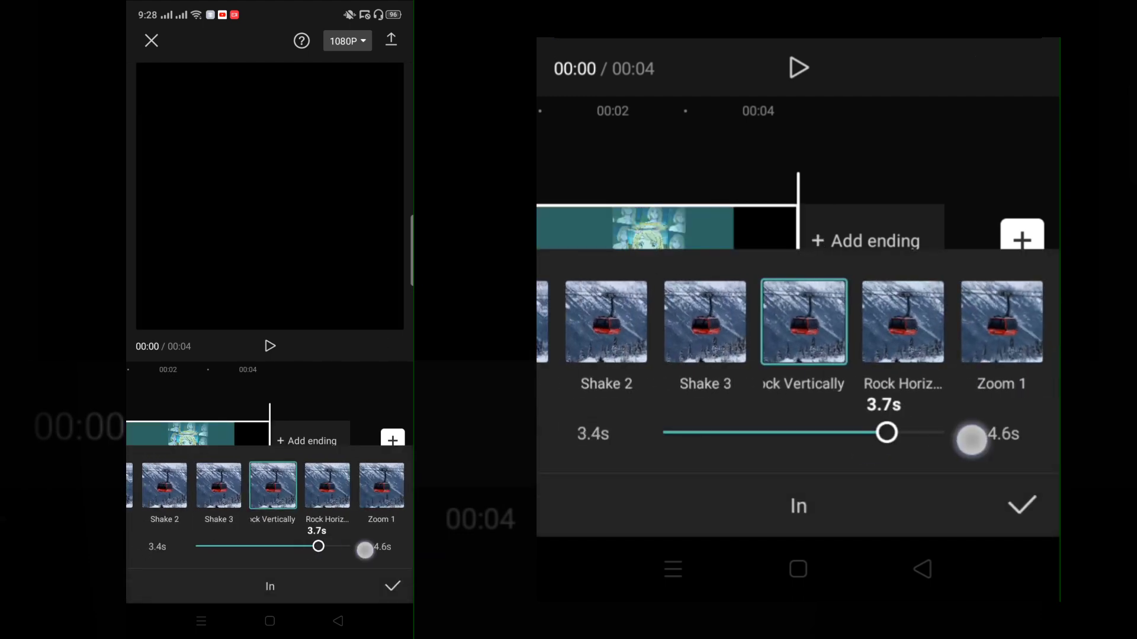
{"action": "left_click", "coordinate": [1021, 506]}
{"action": "left_click", "coordinate": [850, 325]}
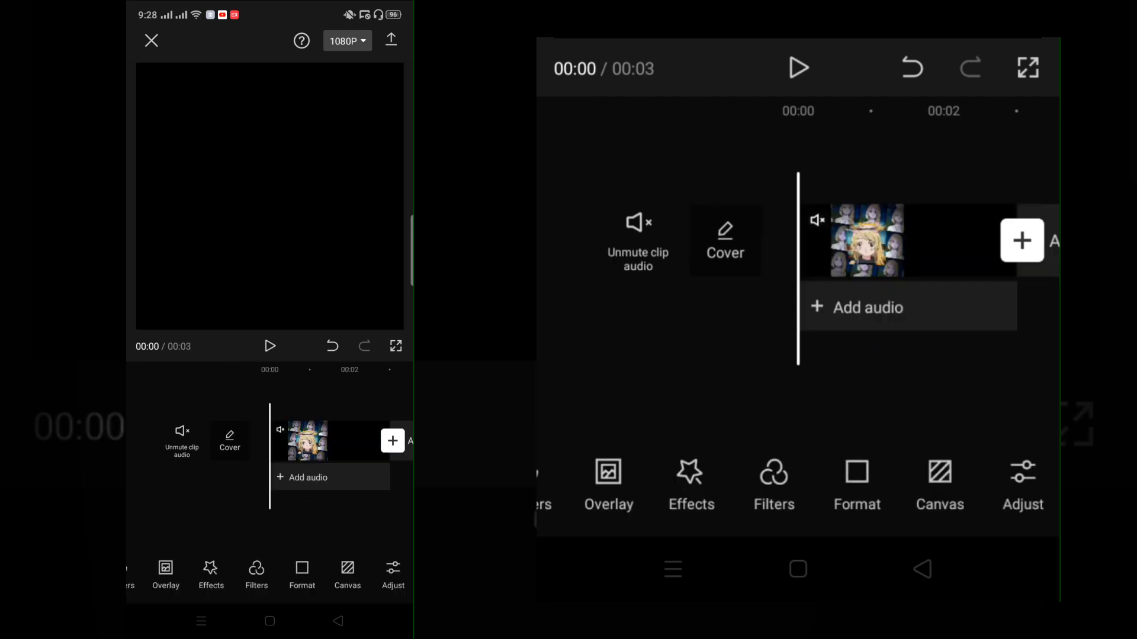
{"action": "left_click", "coordinate": [798, 69]}
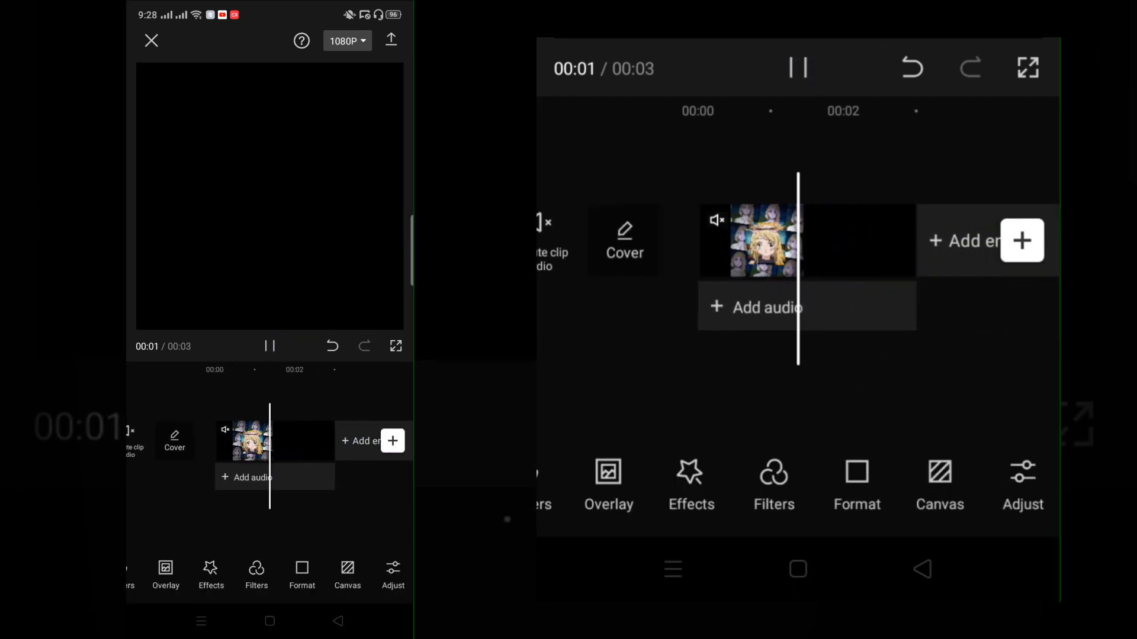
- Shorten the animated clip to 2 seconds, previewing the result
{"action": "left_click", "coordinate": [835, 239]}
{"action": "left_click_drag", "start_coordinate": [849, 338], "coordinate": [744, 356]}
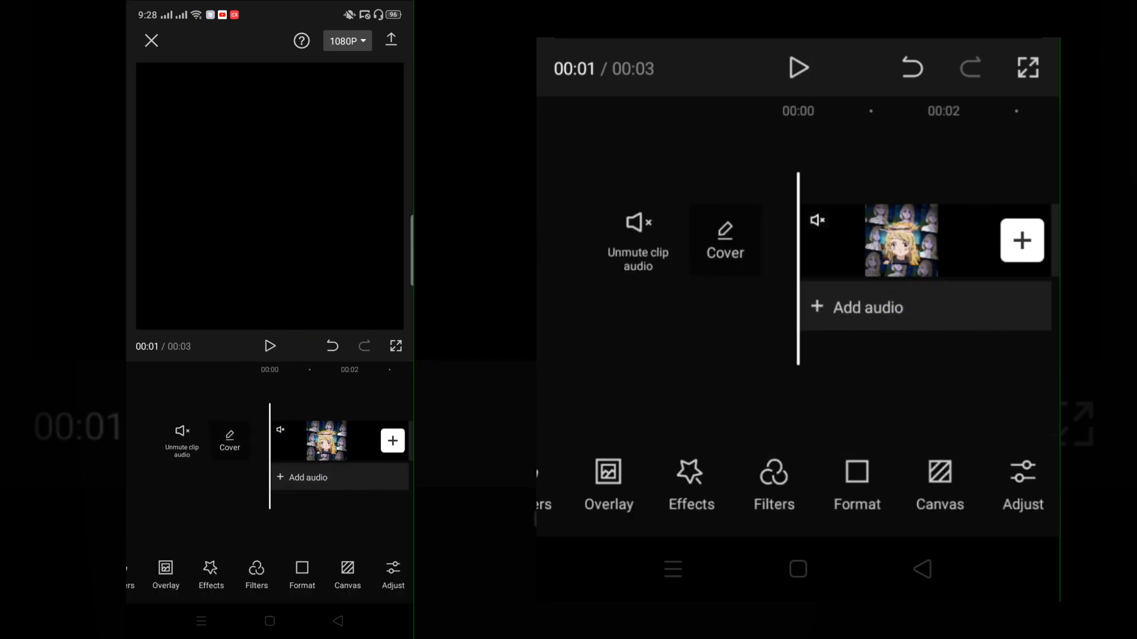
{"action": "left_click", "coordinate": [798, 68]}
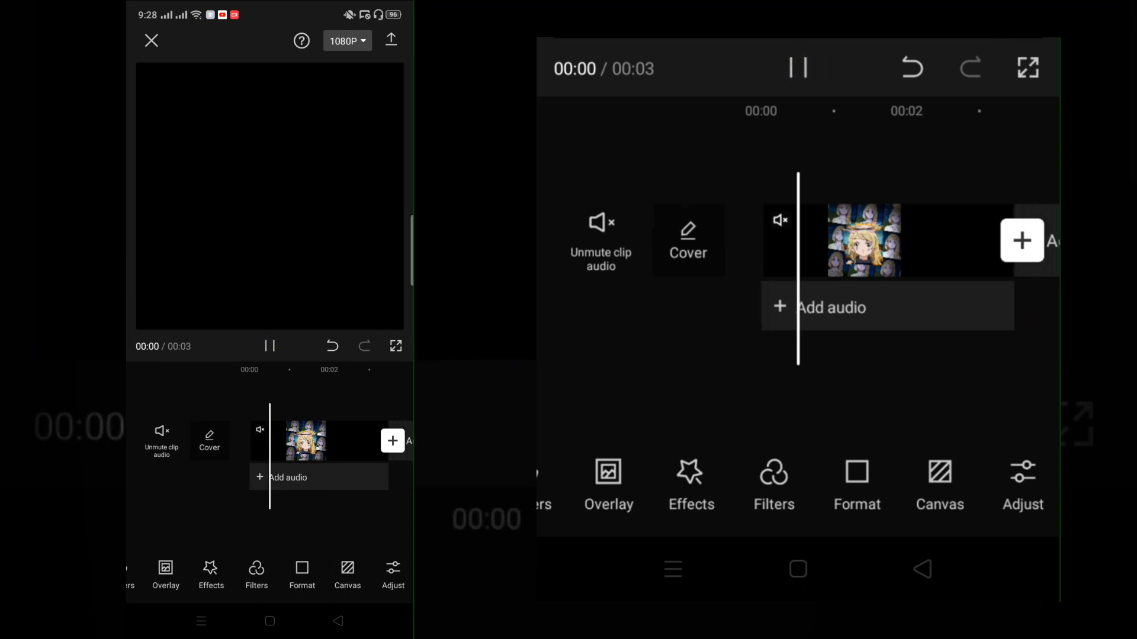
{"action": "left_click", "coordinate": [798, 68]}
{"action": "left_click", "coordinate": [834, 239]}
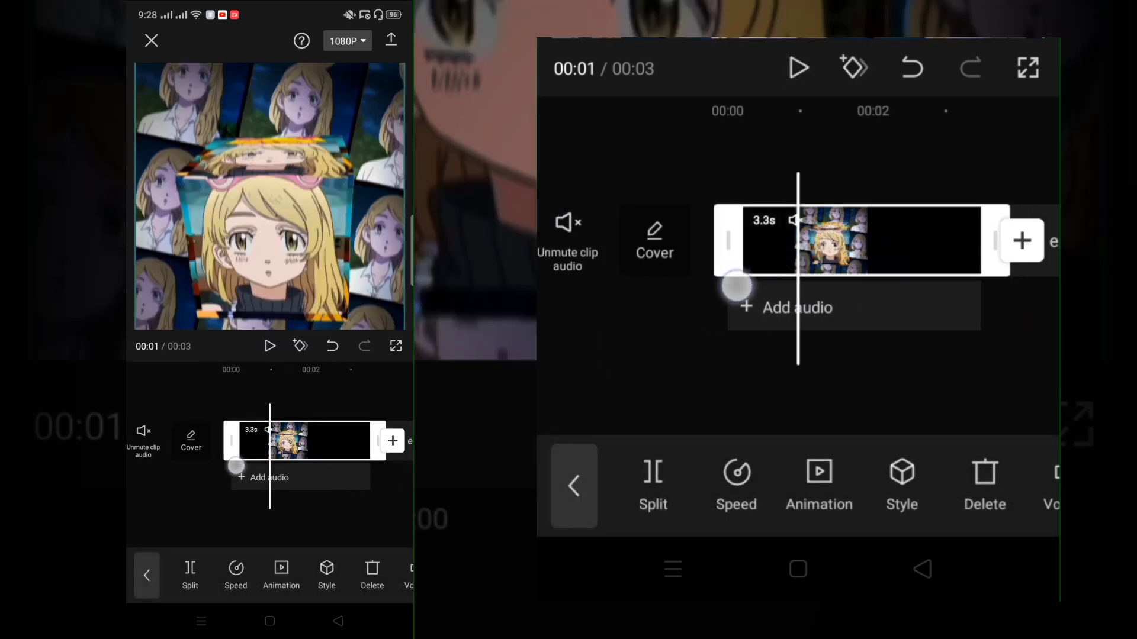
{"action": "left_click", "coordinate": [736, 293]}
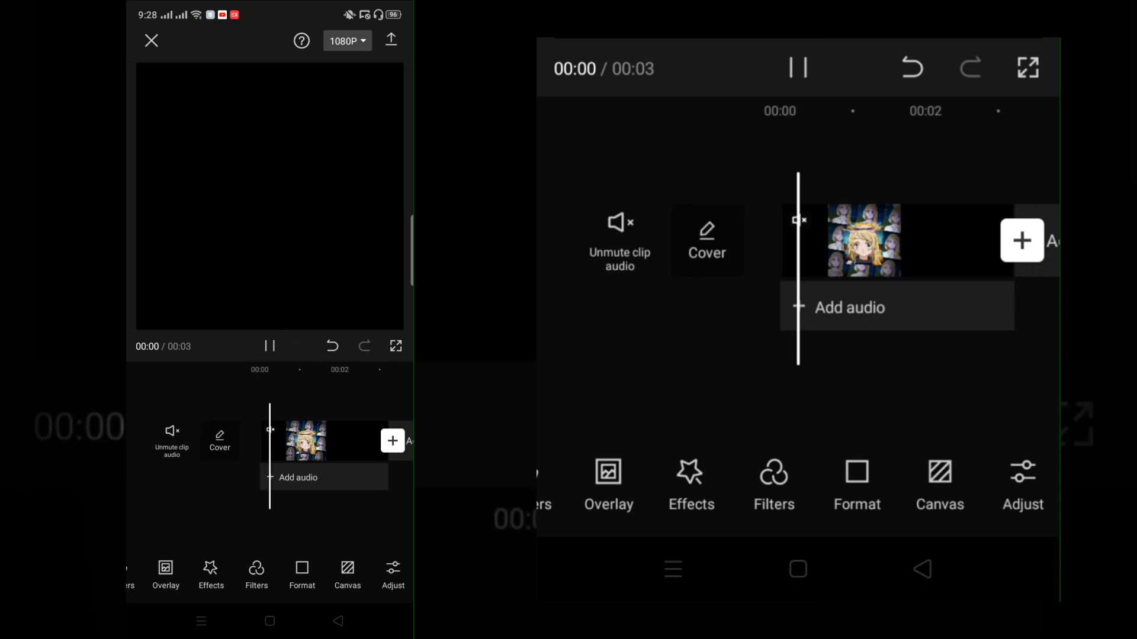
{"action": "left_click", "coordinate": [853, 239]}
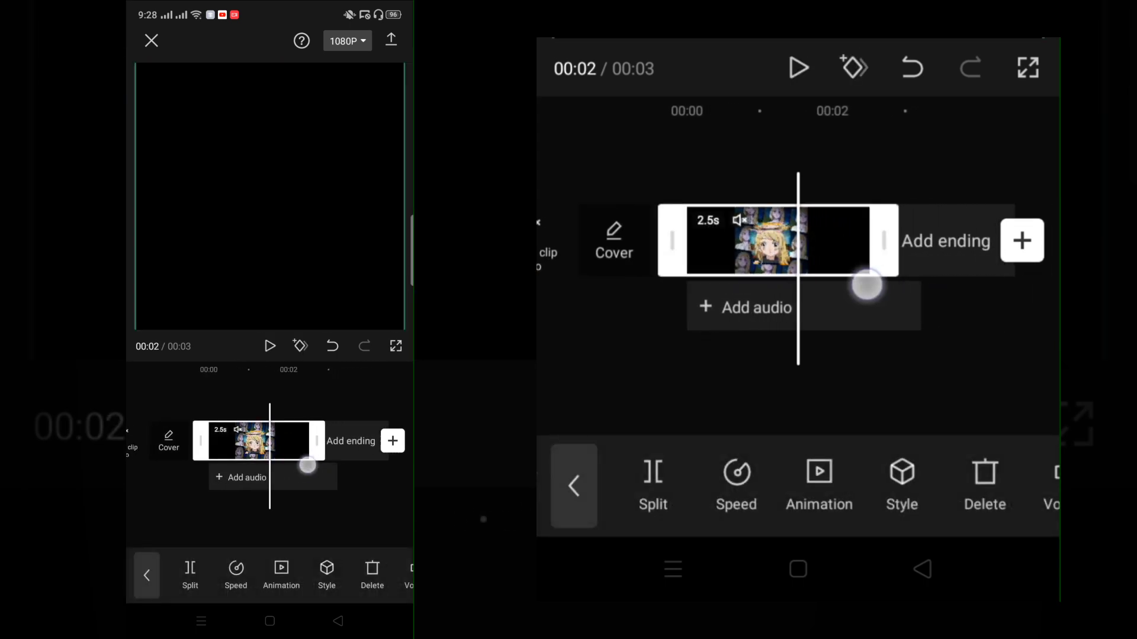
{"action": "left_click", "coordinate": [844, 308]}
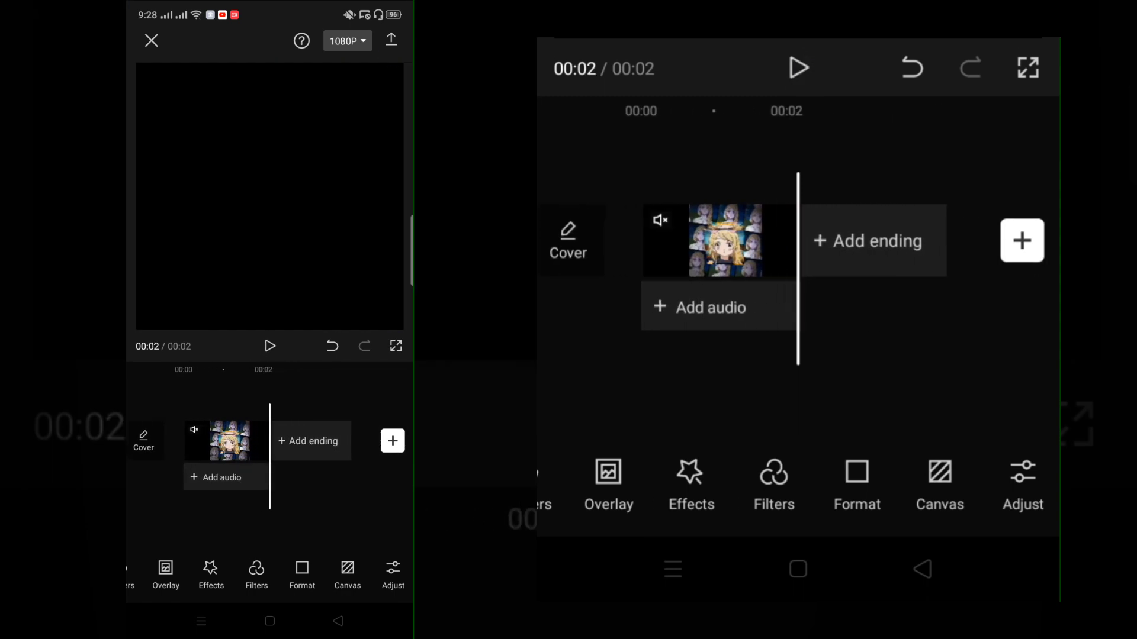
- Export the video, leave the share screen, and open the video gallery
{"action": "left_click", "coordinate": [393, 40]}
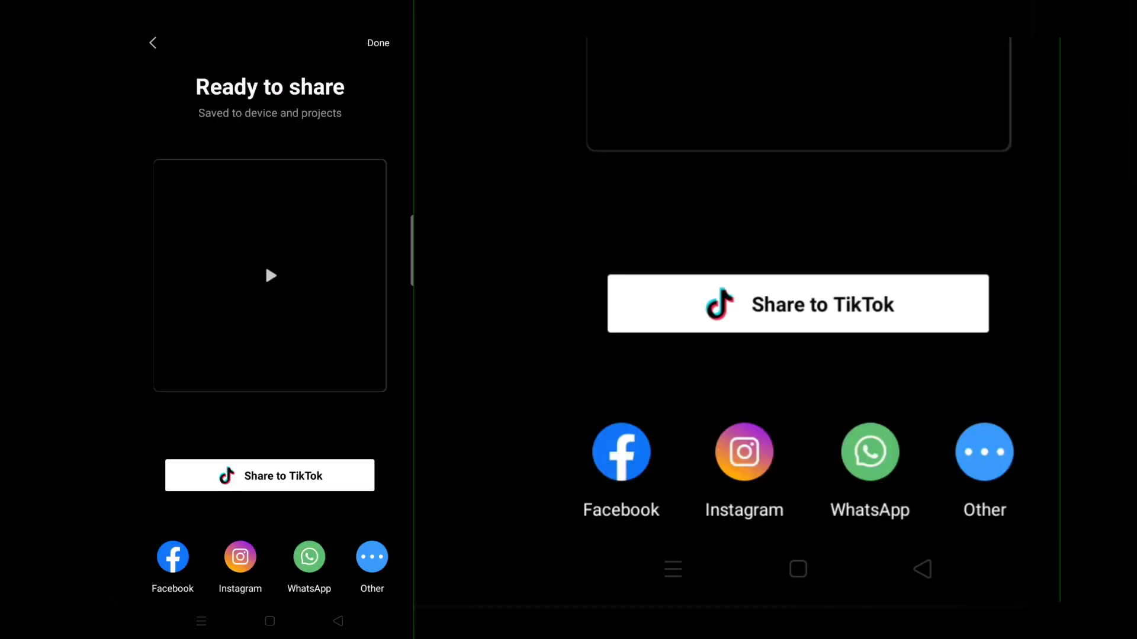
{"action": "left_click", "coordinate": [924, 570]}
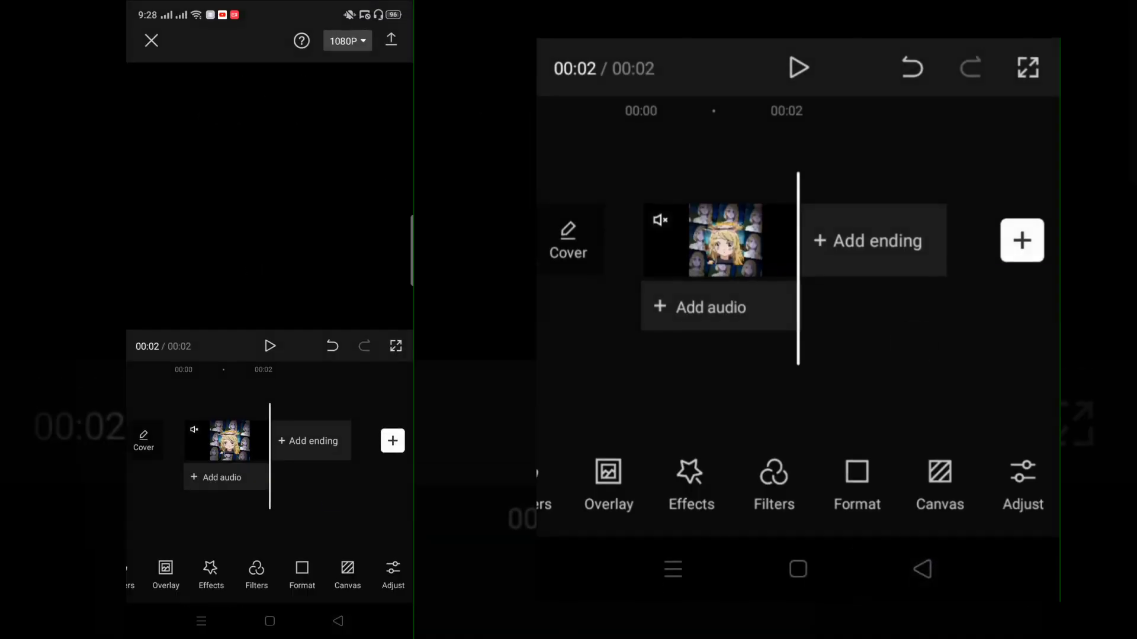
{"action": "left_click", "coordinate": [1021, 240]}
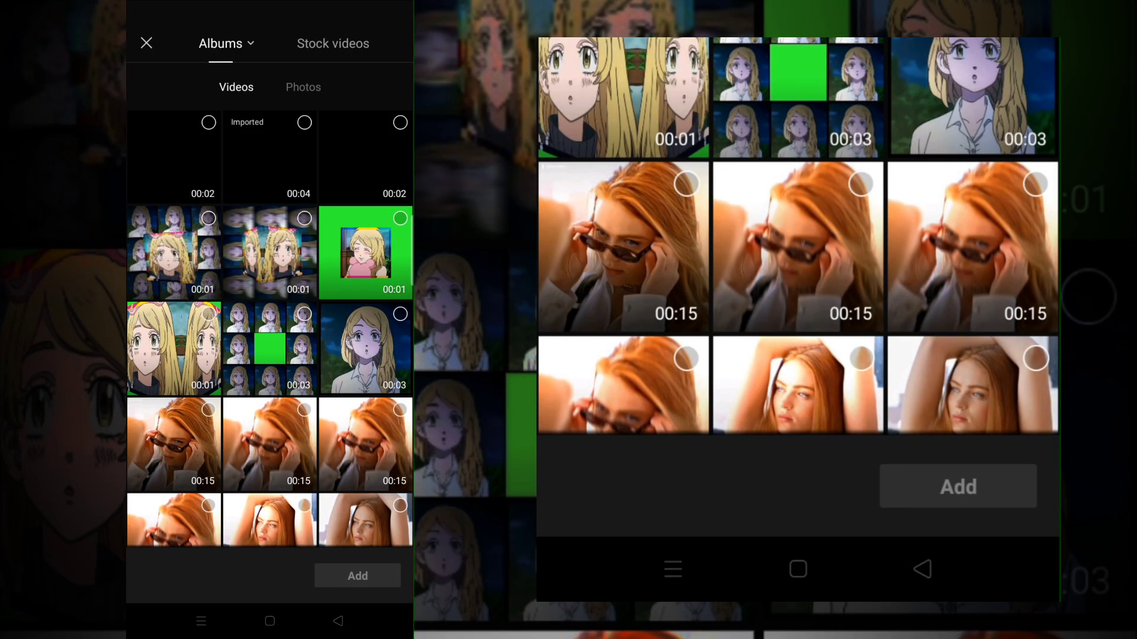
- Add the chosen nine-grid clip and delete the old 2.2-second clip
{"action": "left_click", "coordinate": [957, 486]}
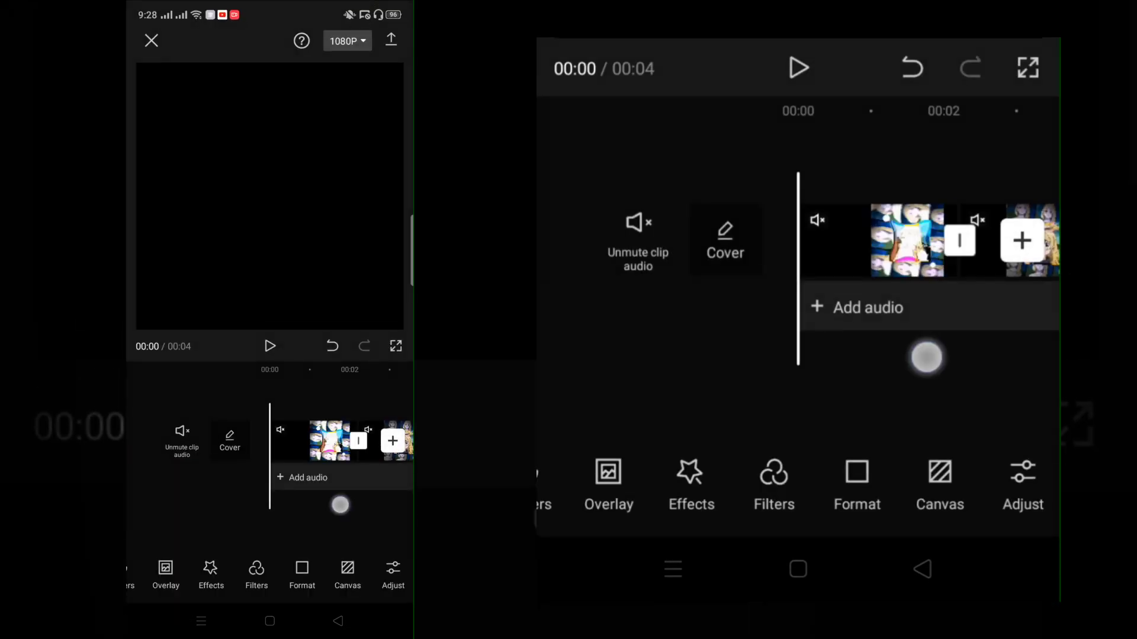
{"action": "left_click_drag", "start_coordinate": [926, 357], "coordinate": [794, 373]}
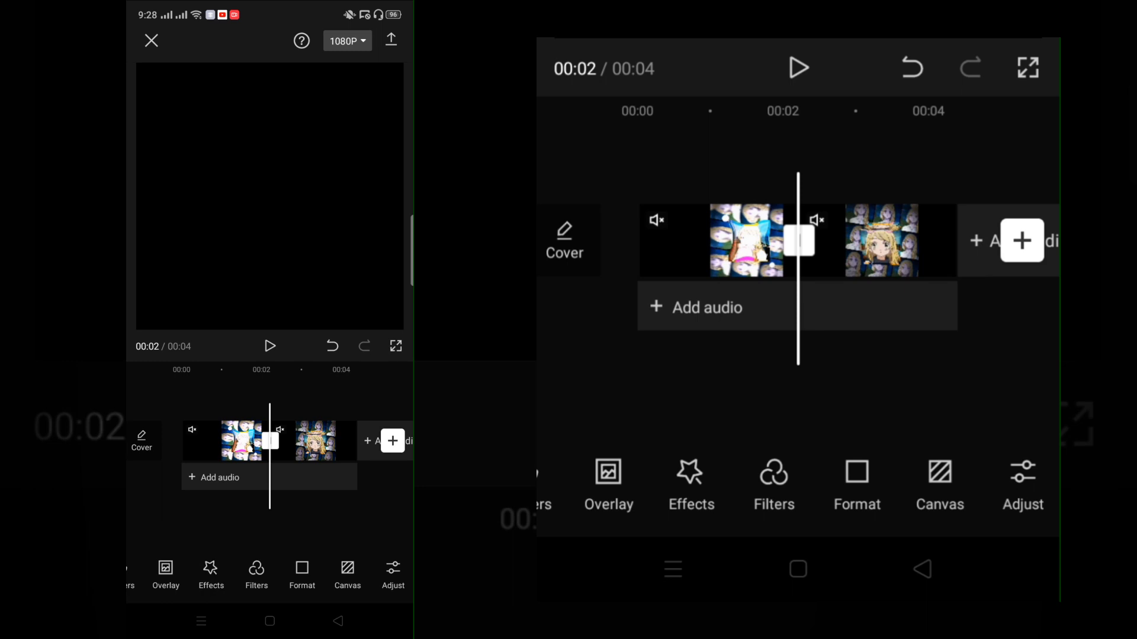
{"action": "left_click", "coordinate": [882, 240]}
{"action": "left_click", "coordinate": [985, 480]}
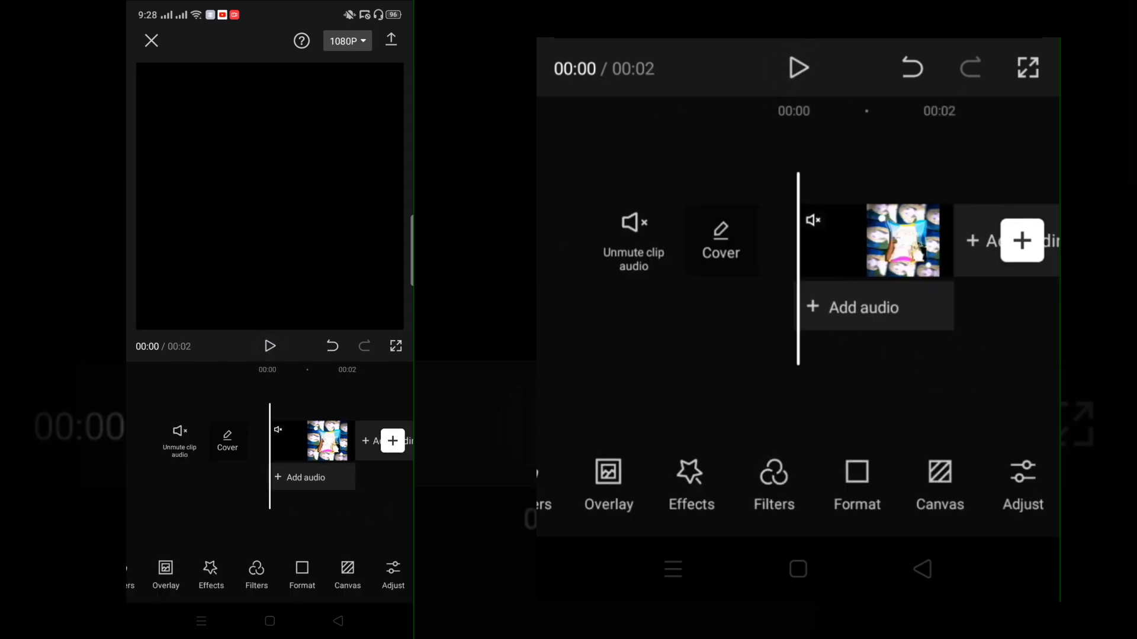
- Trim the remaining nine-grid clip from both ends down to 1.0 second
{"action": "left_click", "coordinate": [797, 69]}
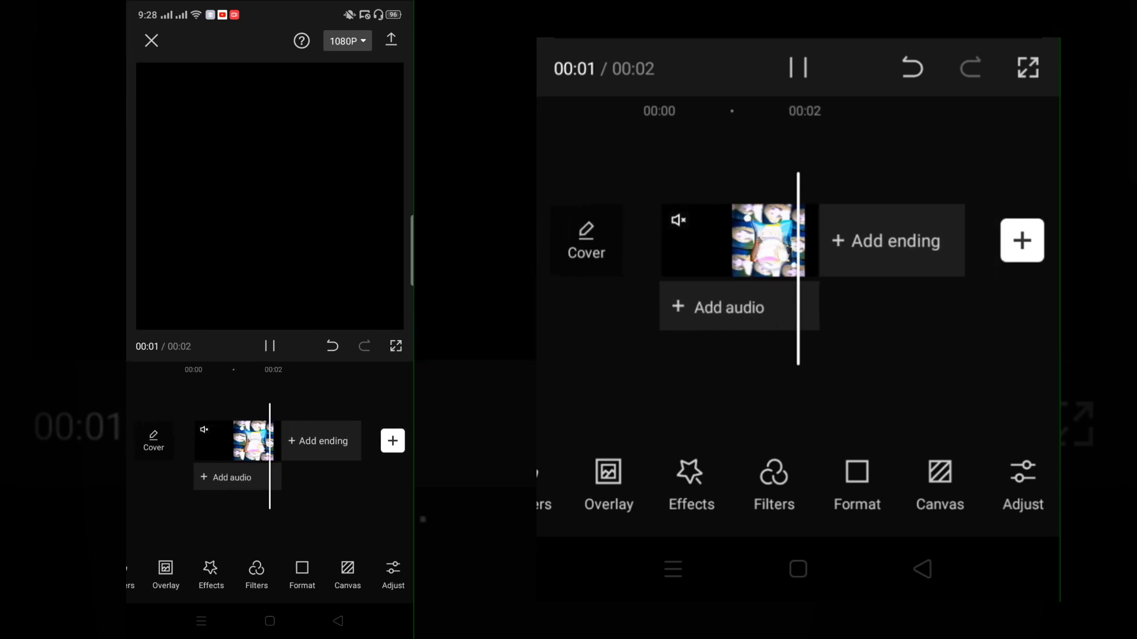
{"action": "left_click", "coordinate": [768, 241]}
{"action": "mouse_move", "coordinate": [641, 241]}
{"action": "left_mouse_down"}
{"action": "mouse_move", "coordinate": [787, 267]}
{"action": "mouse_move", "coordinate": [766, 319]}
{"action": "mouse_move", "coordinate": [776, 340]}
{"action": "left_mouse_up"}
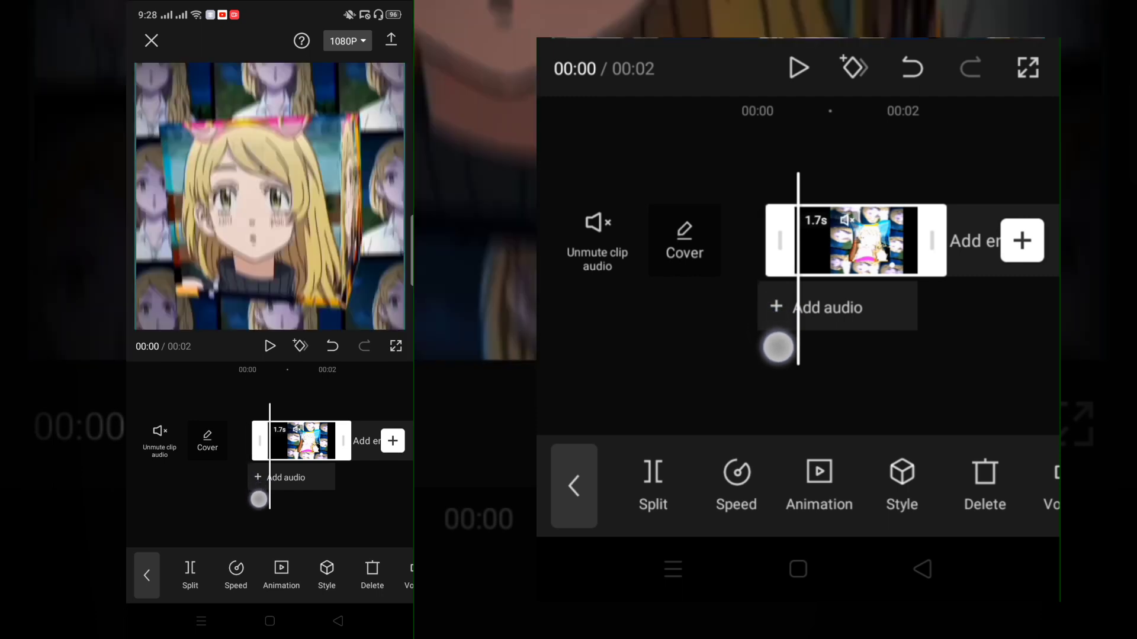
{"action": "left_click_drag", "start_coordinate": [924, 241], "coordinate": [892, 287]}
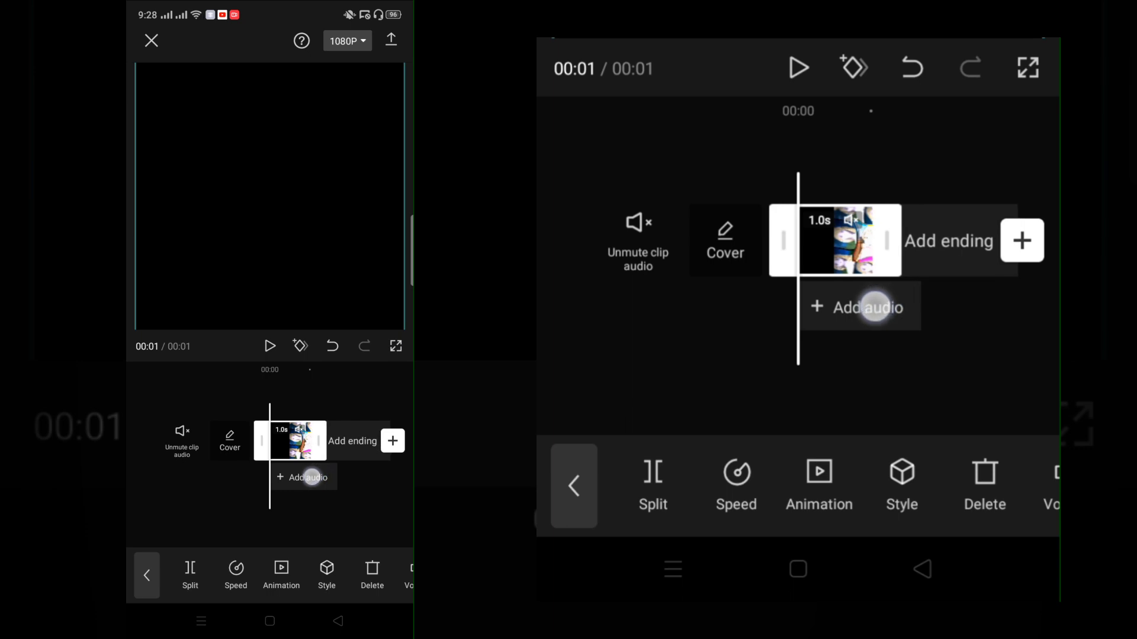
{"action": "left_click_drag", "start_coordinate": [871, 310], "coordinate": [870, 309]}
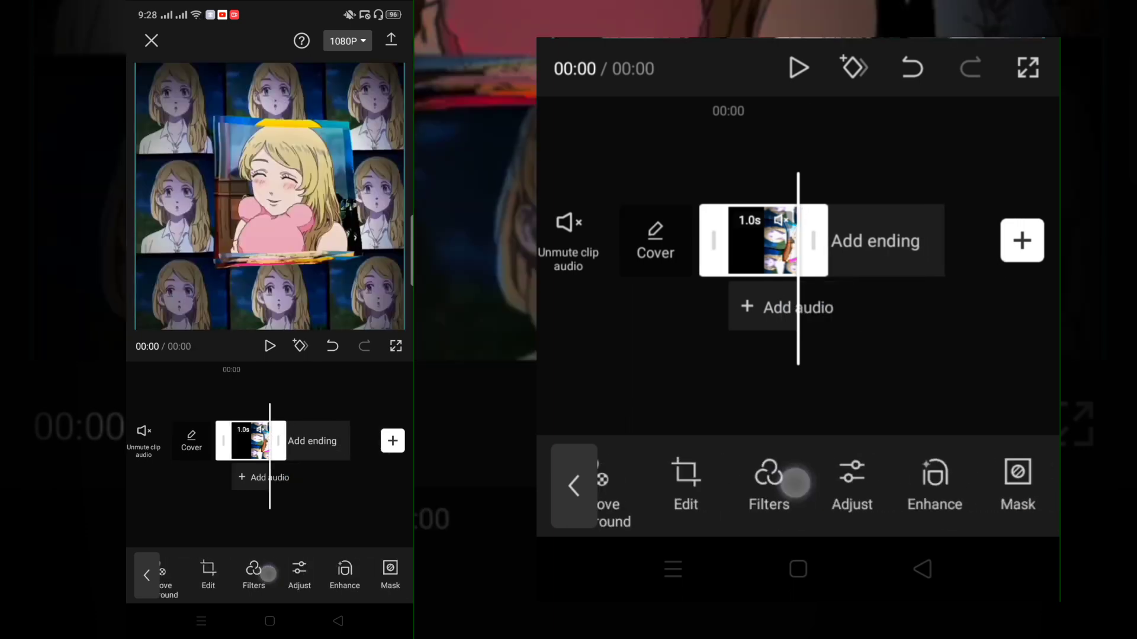
- Duplicate the one-second clip and move the copy onto an overlay track
{"action": "left_click", "coordinate": [774, 485]}
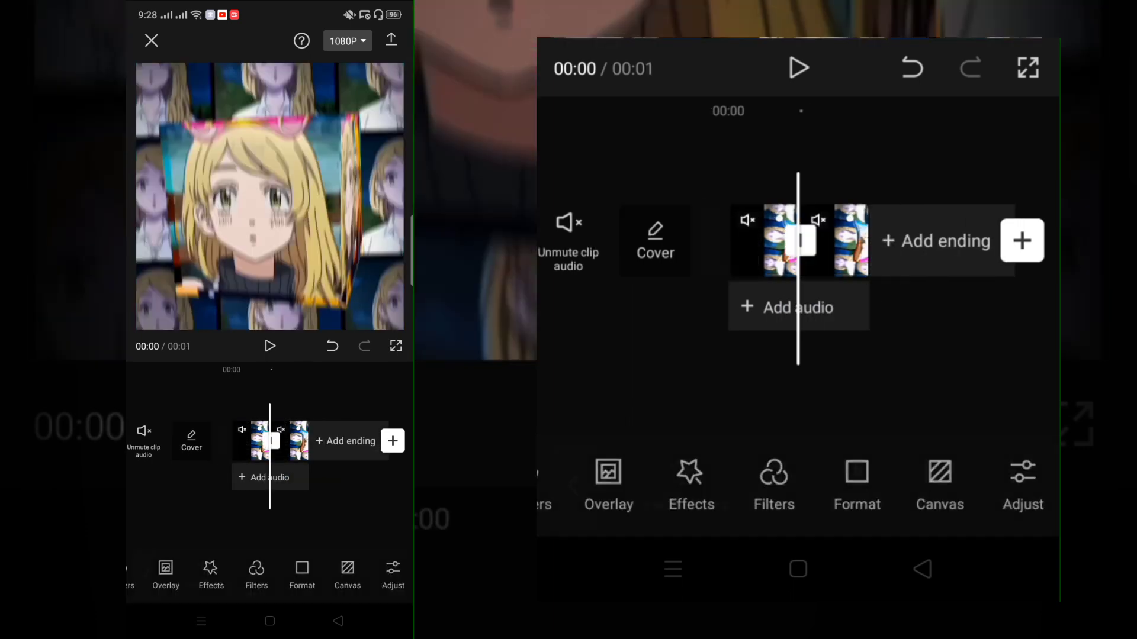
{"action": "left_click", "coordinate": [779, 241]}
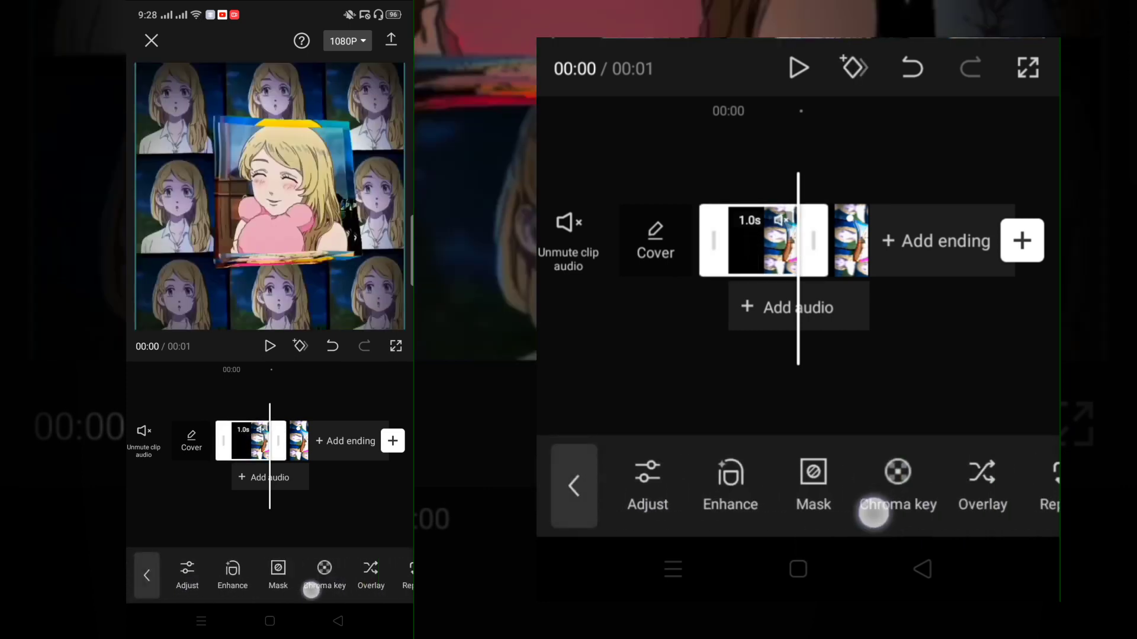
{"action": "left_click", "coordinate": [861, 498]}
{"action": "left_click_drag", "start_coordinate": [782, 378], "coordinate": [817, 378]}
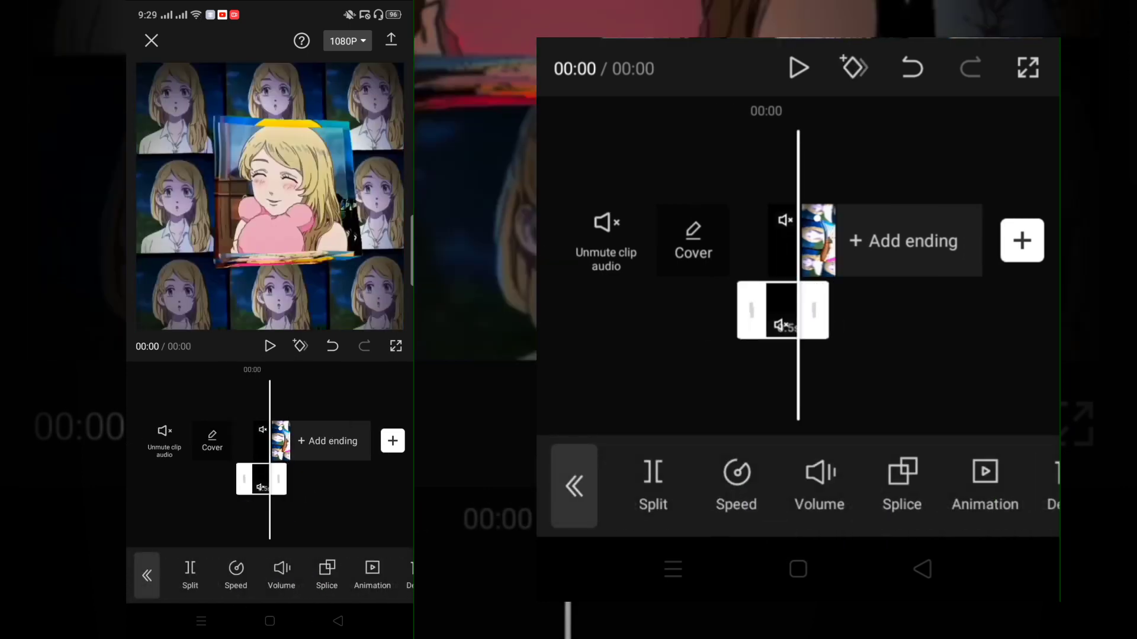
- Give the overlay clip the Zoom 1 entrance animation and preview it
{"action": "left_click", "coordinate": [984, 483]}
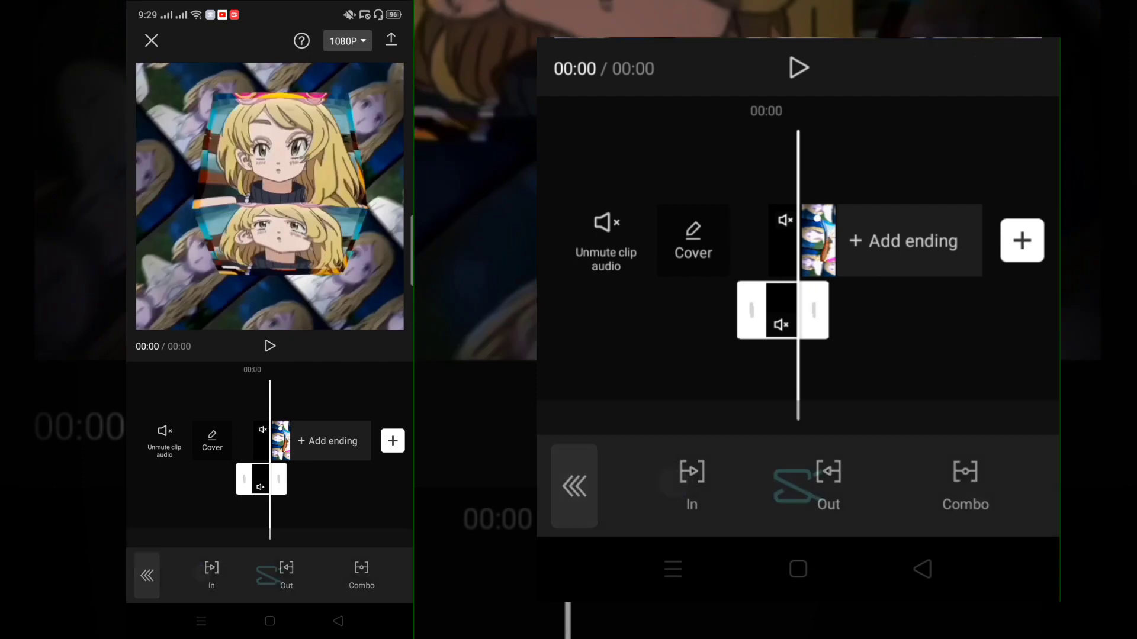
{"action": "left_click", "coordinate": [692, 484]}
{"action": "scroll", "coordinate": [800, 325], "scroll_direction": "right", "scroll_amount": 5}
{"action": "scroll", "coordinate": [799, 325], "scroll_direction": "right", "scroll_amount": 5}
{"action": "scroll", "coordinate": [800, 324], "scroll_direction": "right", "scroll_amount": 5}
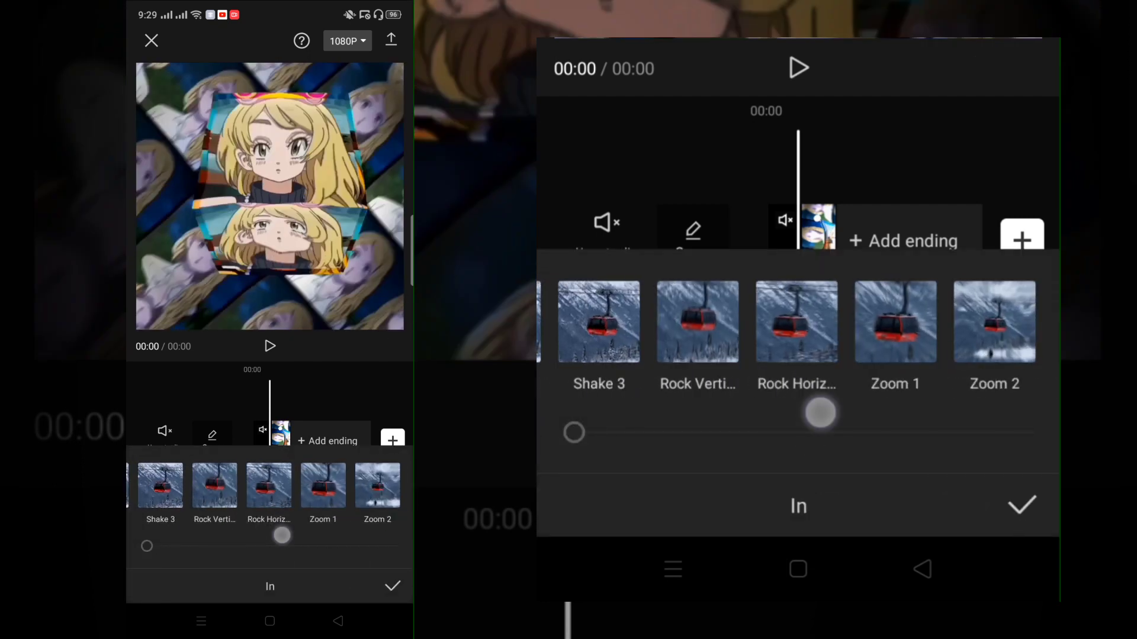
{"action": "left_click", "coordinate": [895, 337]}
{"action": "left_click", "coordinate": [1021, 506]}
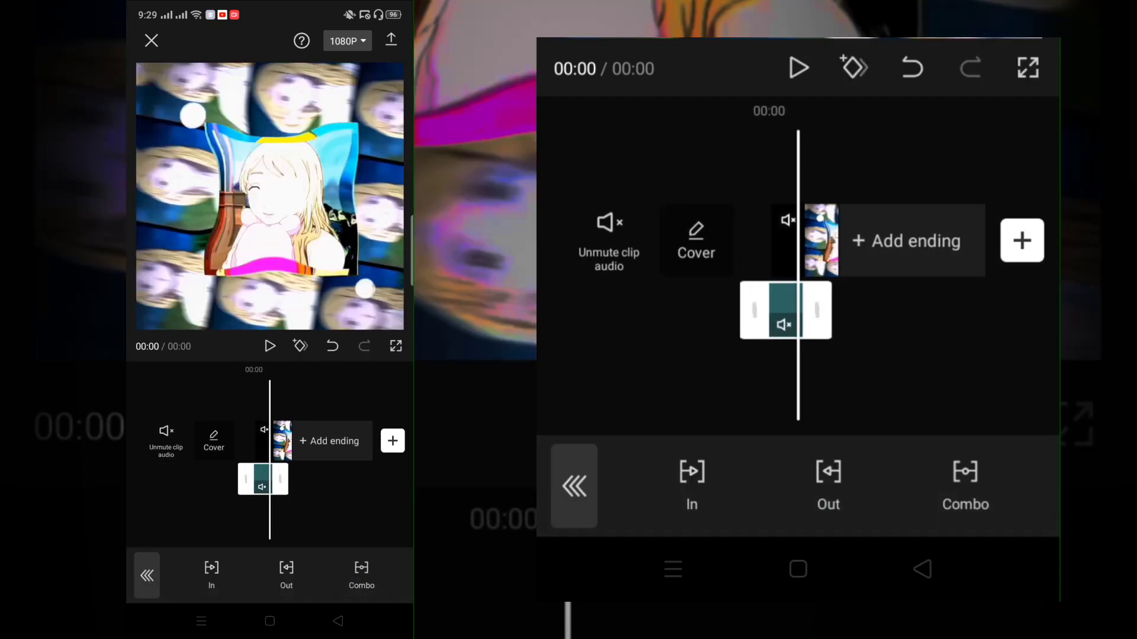
{"action": "left_click", "coordinate": [826, 325]}
{"action": "left_click", "coordinate": [798, 68]}
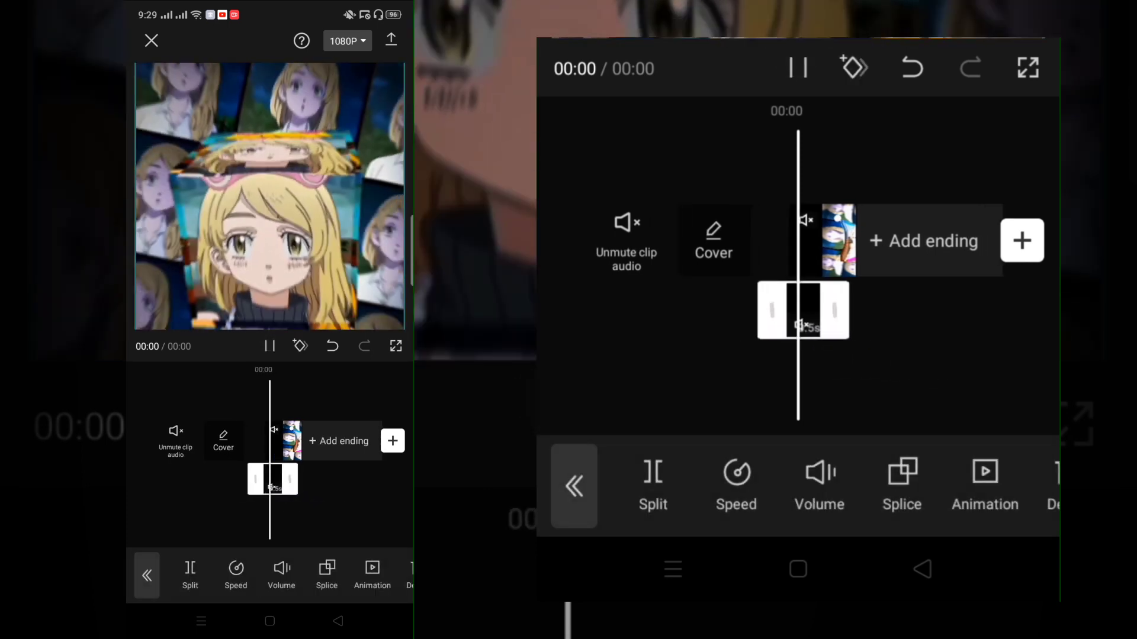
{"action": "left_click", "coordinate": [763, 235]}
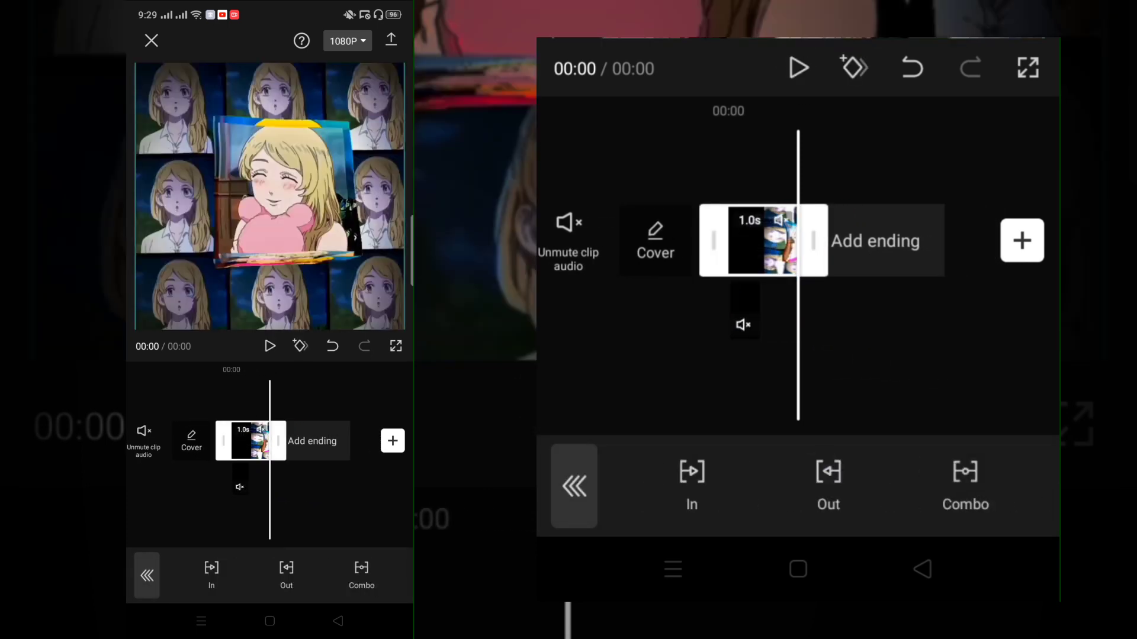
- Apply the Smaller combo animation to the main clip and start the export
{"action": "left_click", "coordinate": [965, 484]}
{"action": "mouse_move", "coordinate": [977, 324]}
{"action": "left_mouse_down"}
{"action": "mouse_move", "coordinate": [622, 324]}
{"action": "mouse_move", "coordinate": [591, 267]}
{"action": "mouse_move", "coordinate": [578, 324]}
{"action": "mouse_move", "coordinate": [939, 366]}
{"action": "mouse_move", "coordinate": [622, 356]}
{"action": "left_mouse_up"}
{"action": "mouse_move", "coordinate": [932, 355]}
{"action": "left_mouse_down"}
{"action": "mouse_move", "coordinate": [755, 355]}
{"action": "mouse_move", "coordinate": [867, 401]}
{"action": "left_mouse_up"}
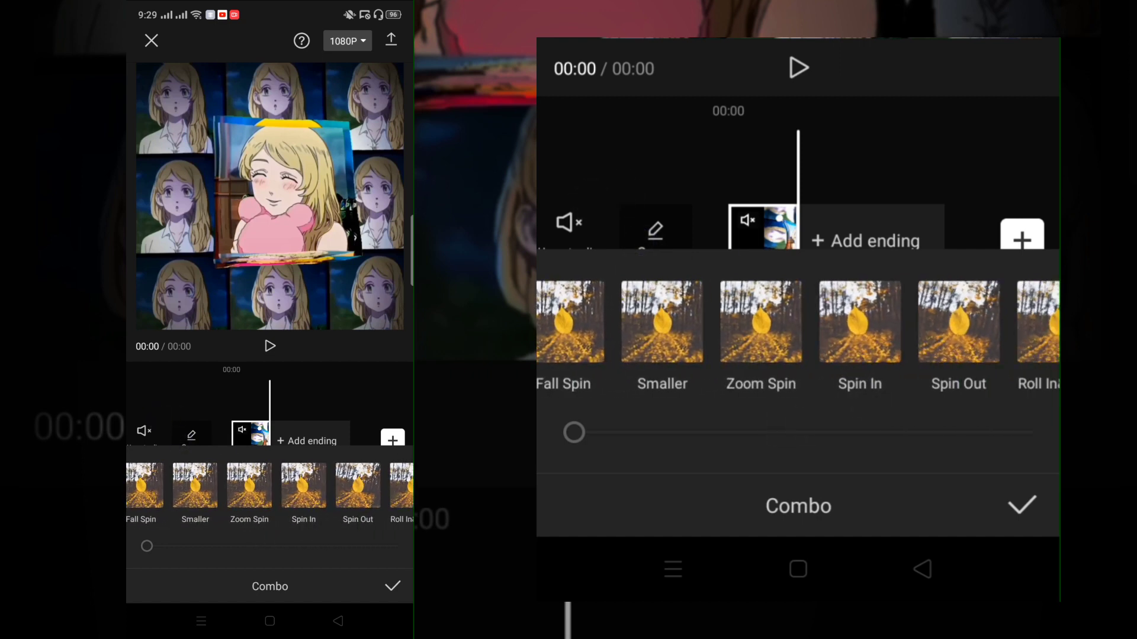
{"action": "left_click", "coordinate": [662, 324]}
{"action": "left_click", "coordinate": [1022, 506]}
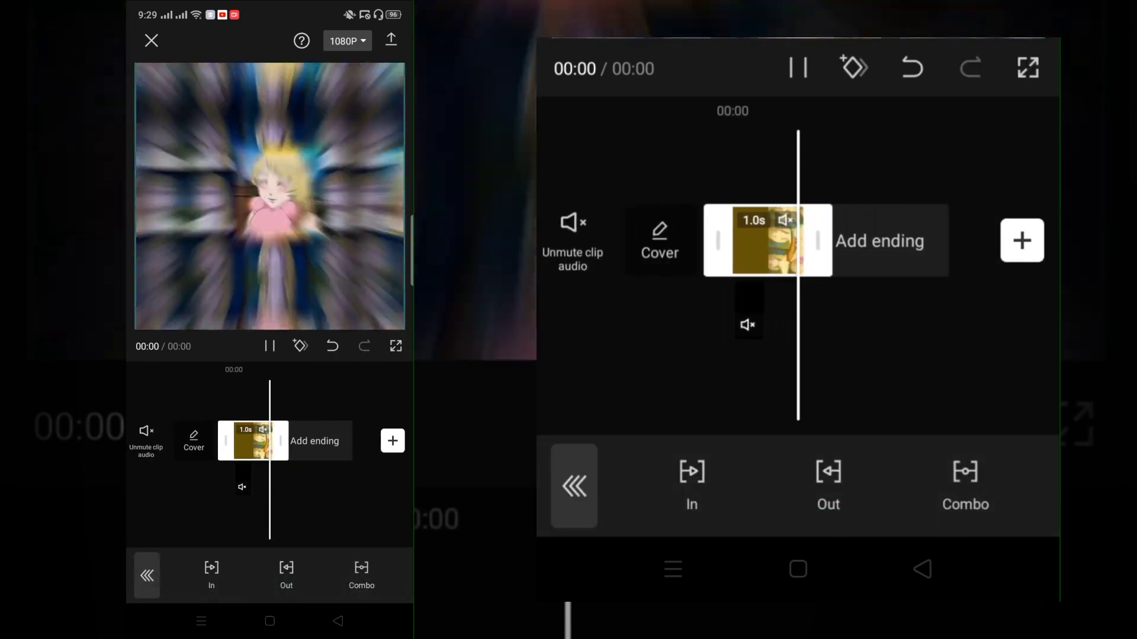
{"action": "left_click", "coordinate": [921, 381]}
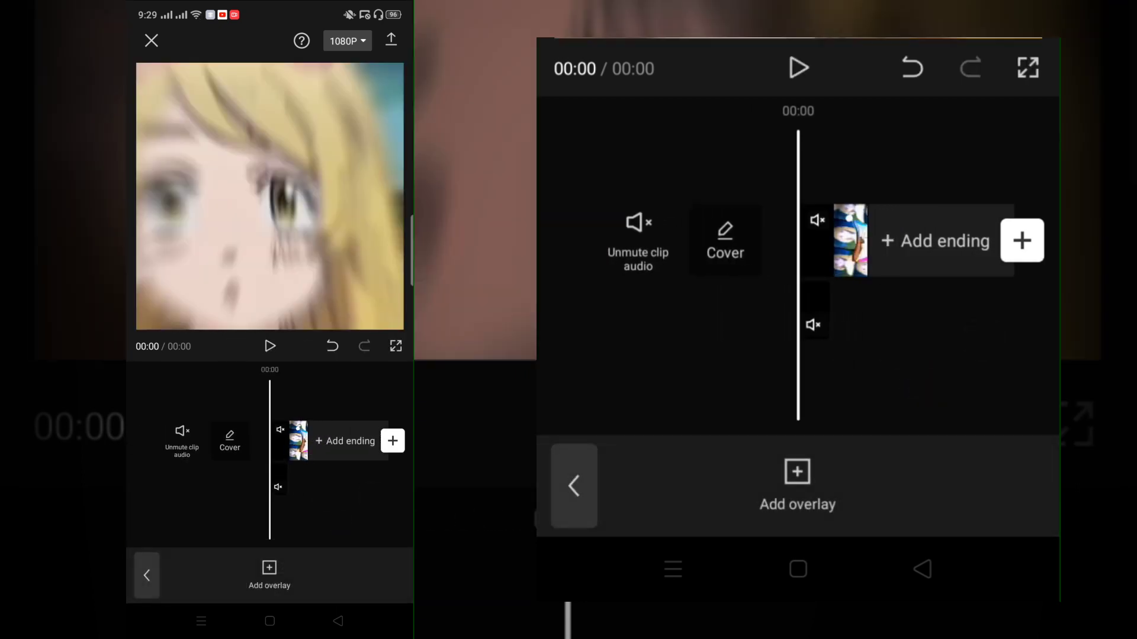
{"action": "left_click", "coordinate": [390, 40]}
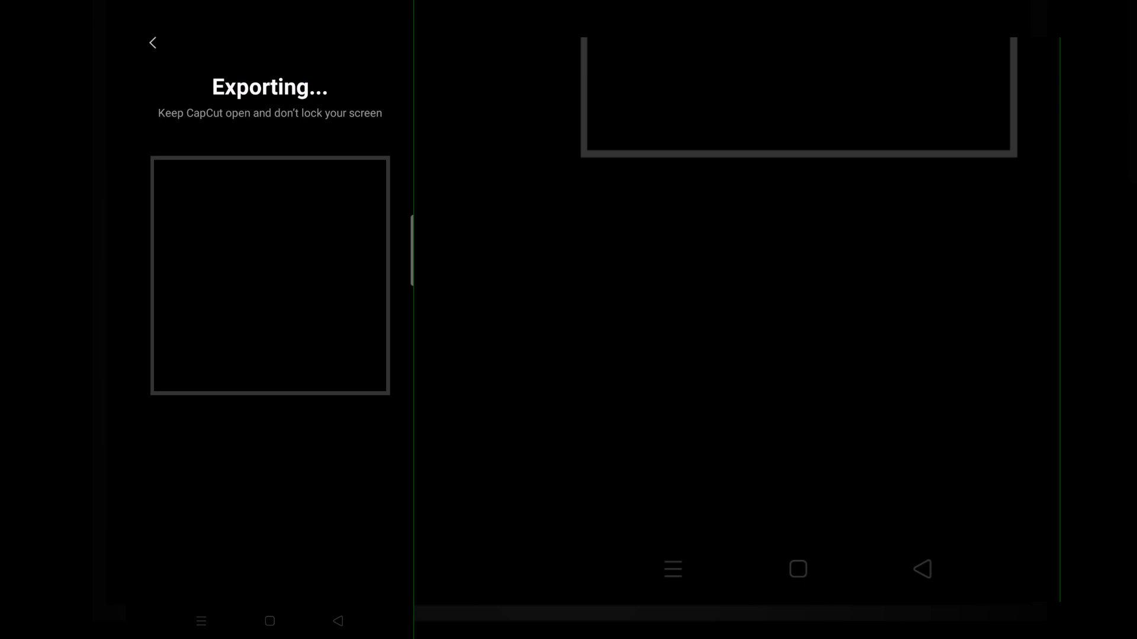